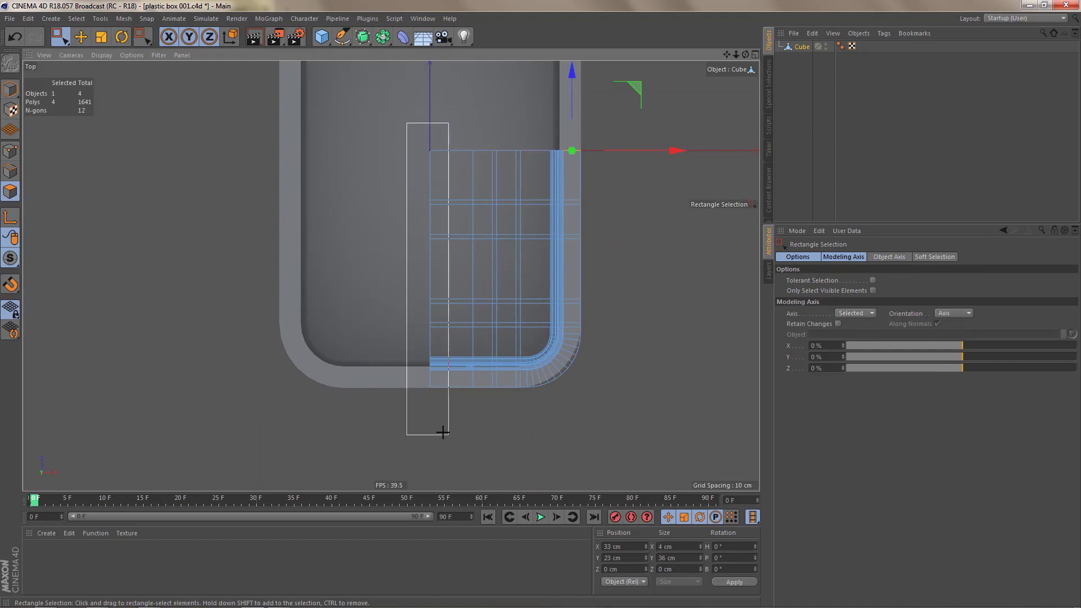
Step: Delete the polygons selected along the box section's centre line in the top view and return to the perspective view
key("Delete")
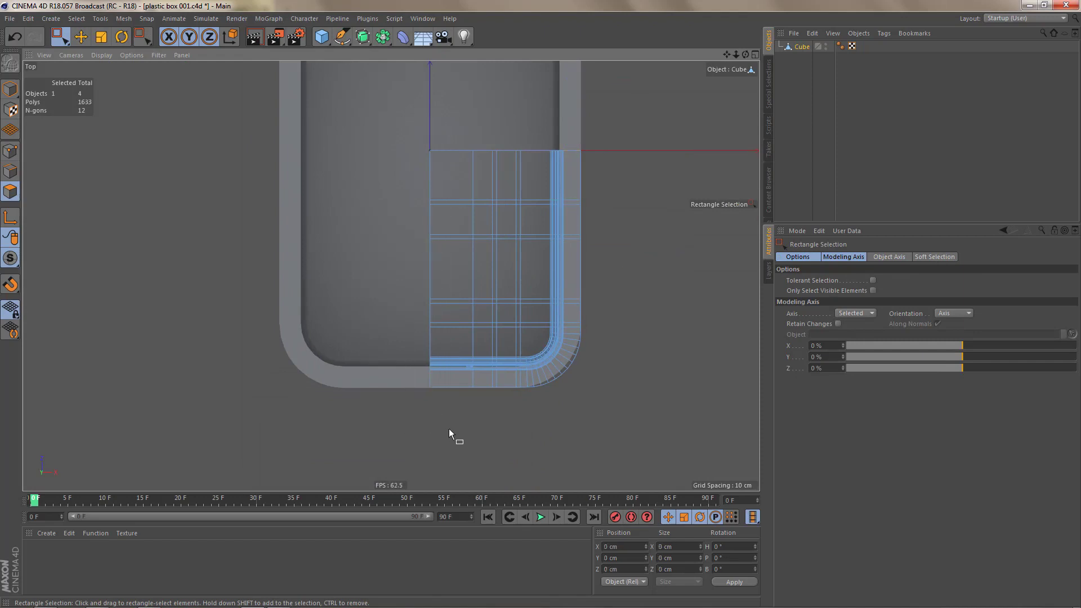
key("F1")
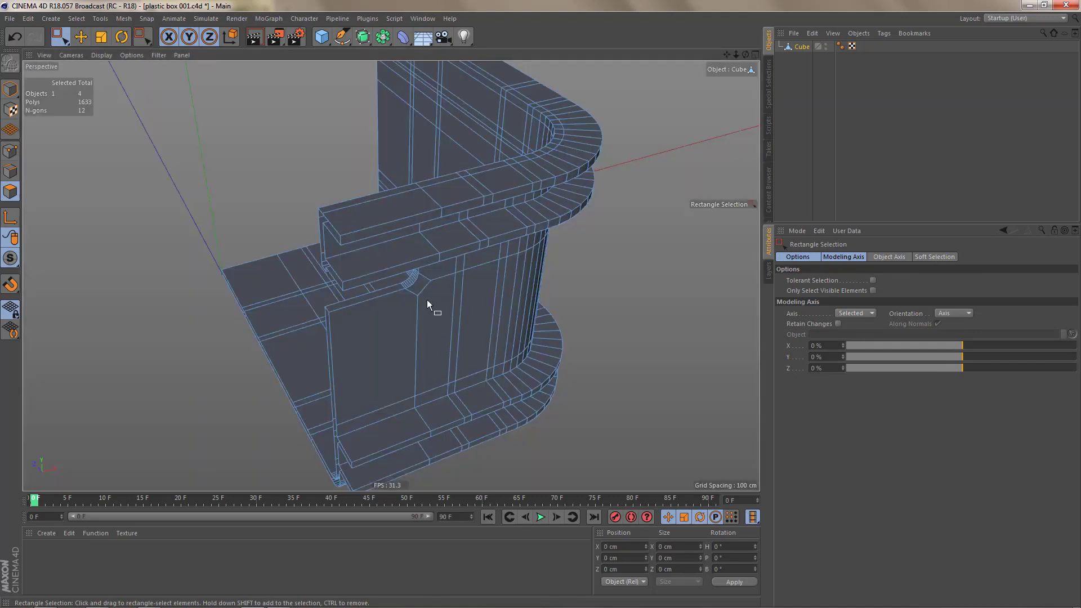
Step: Select the extra edge loop running along the top face of the upper rim and dissolve it
right_click_drag(421, 272, 439, 274, "alt")
key("Return")
key("e")
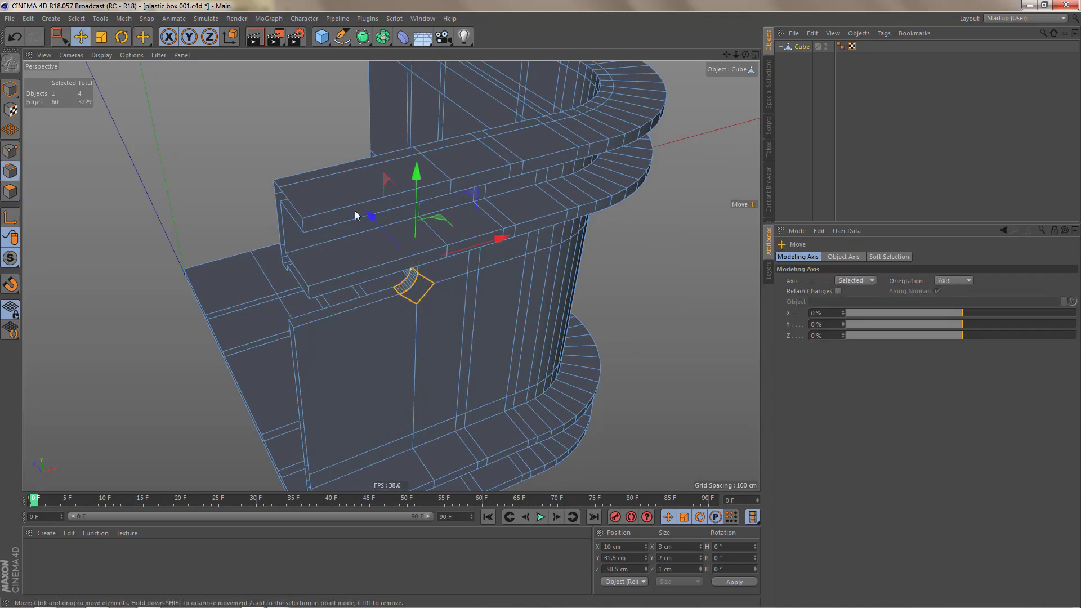
double_click(344, 175)
left_click_drag(433, 251, 418, 371, "alt")
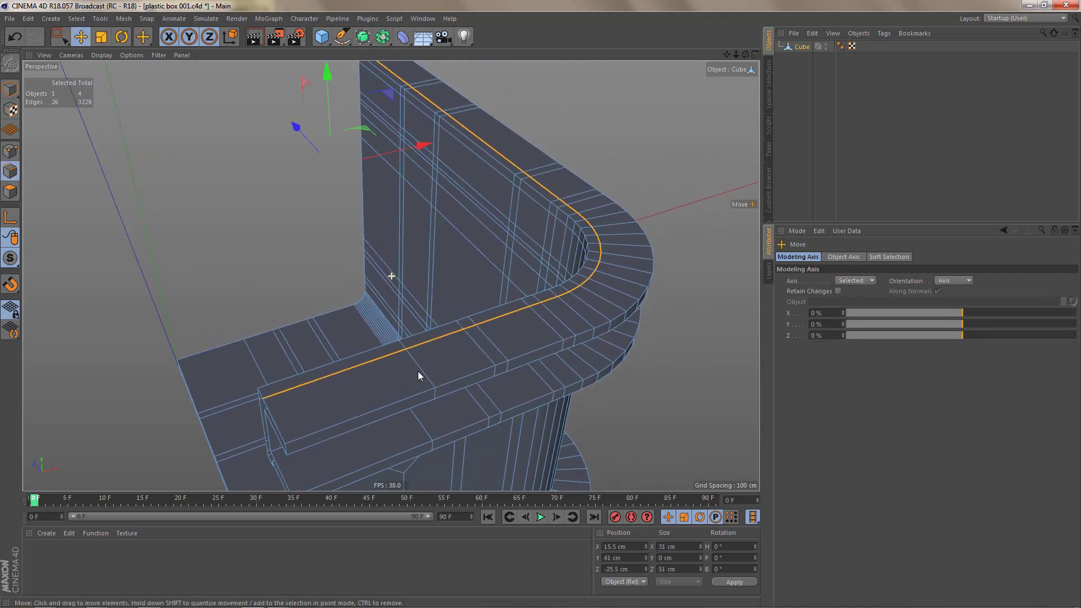
right_click(610, 149)
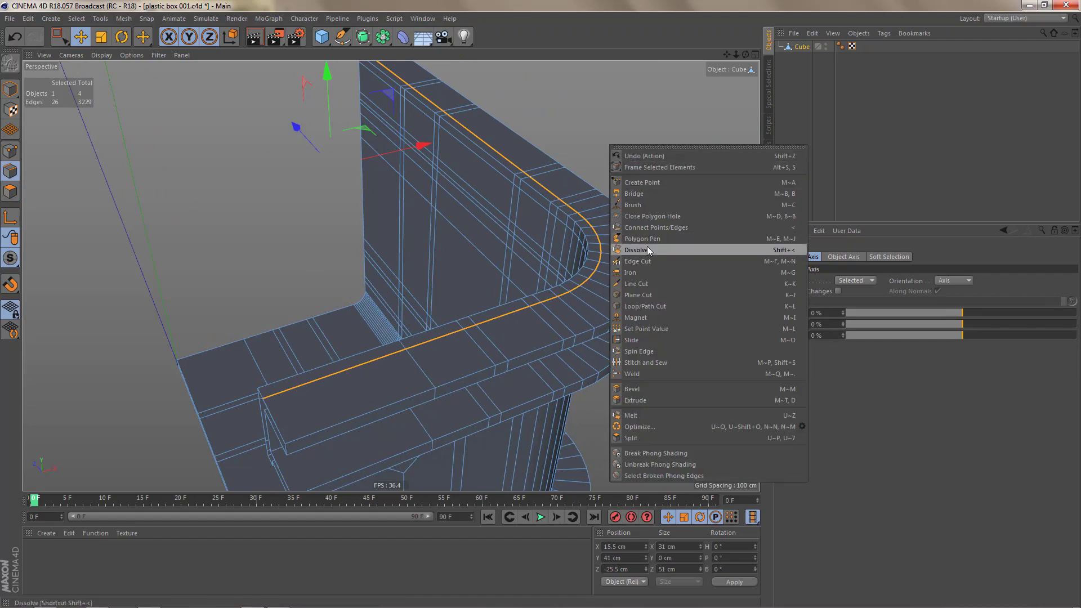
left_click(647, 250)
Step: Dissolve the horizontal edge loop on the inner wall just below the upper rim
left_click_drag(565, 292, 545, 191, "alt")
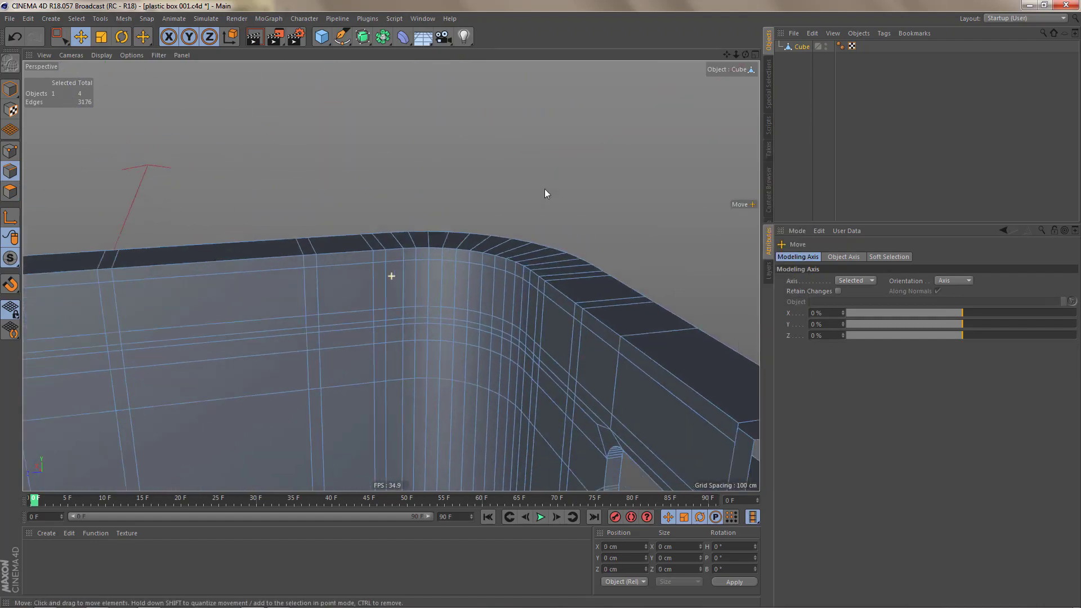
middle_click_drag(545, 191, 474, 130, "alt")
double_click(578, 309)
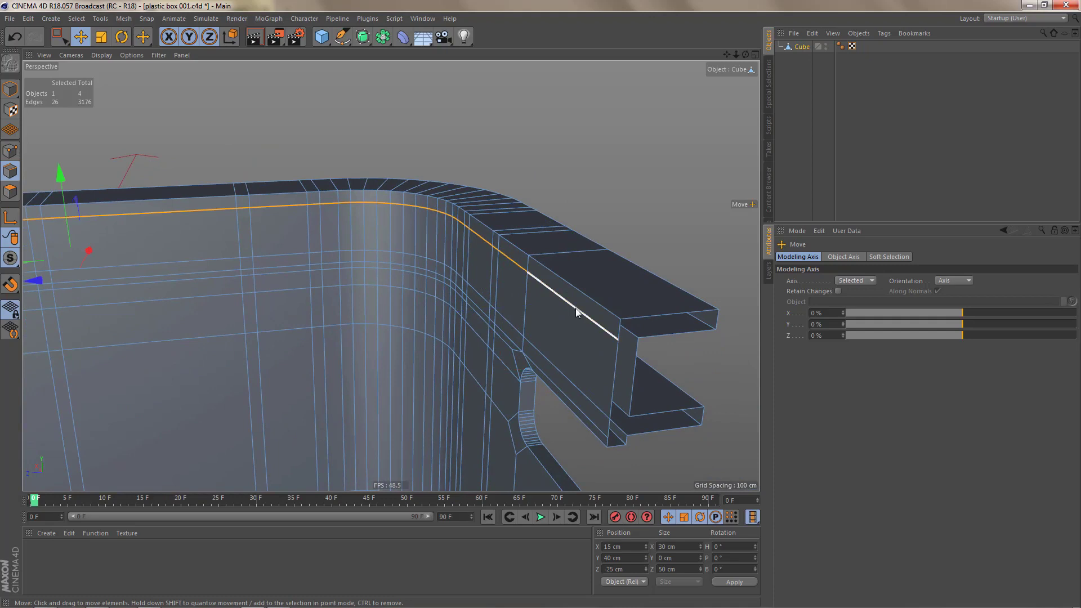
key("ctrl+BackSpace")
Step: Dissolve the upper of the closely spaced edge loops on the inner wall above the handle opening
right_click_drag(574, 241, 570, 270, "alt")
left_click_drag(564, 268, 588, 224, "alt")
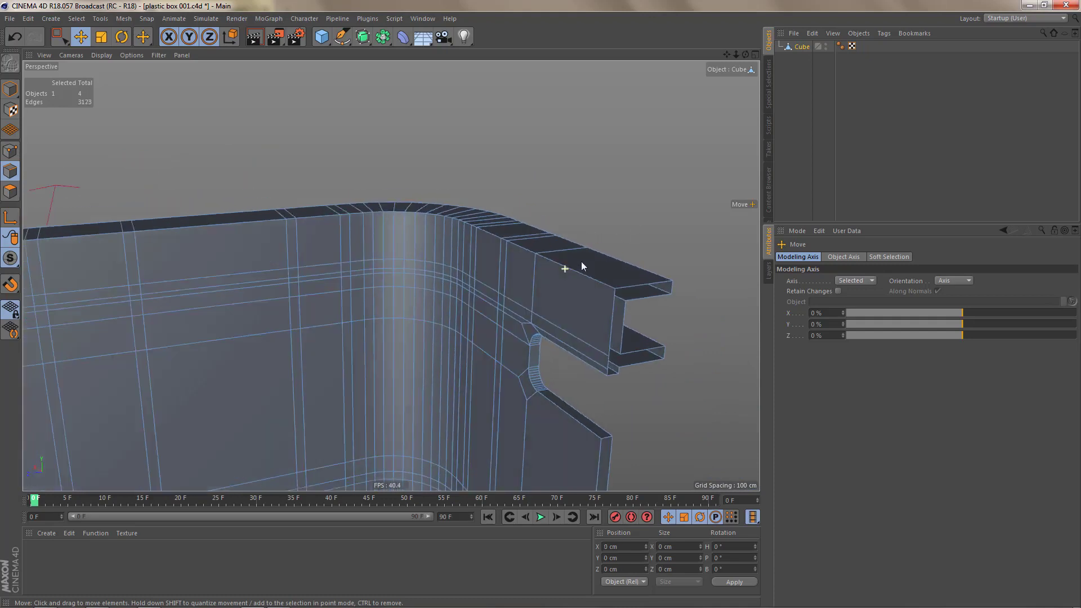
left_click(562, 336)
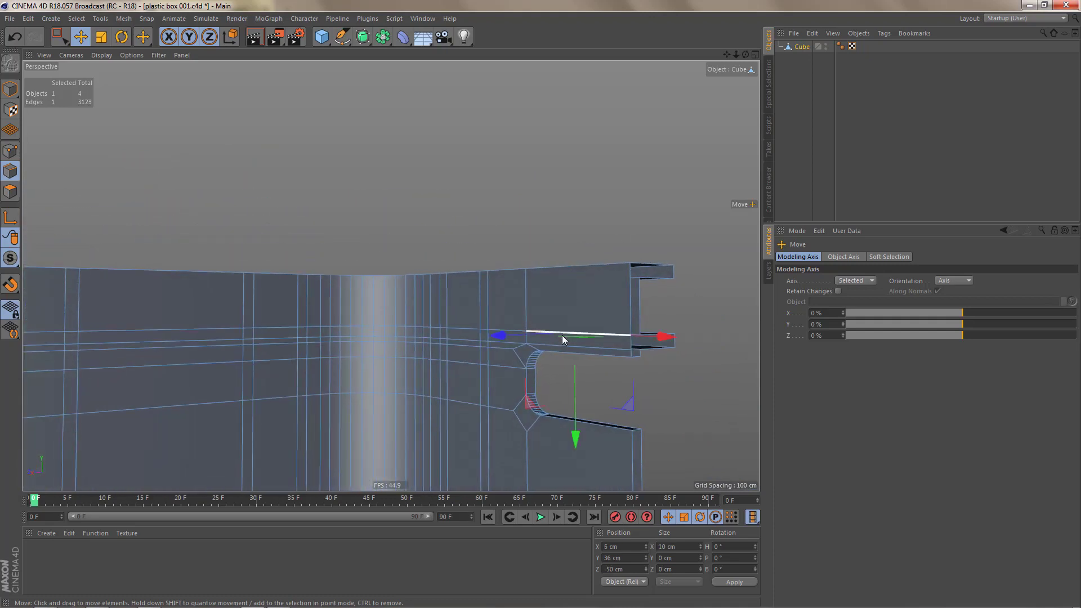
double_click(561, 335)
key("ctrl+BackSpace")
Step: Select the five horizontal edge loops on the lower inner wall above the rounded floor and dissolve them together
middle_click_drag(530, 368, 588, 240, "alt")
left_click_drag(517, 317, 506, 366, "alt")
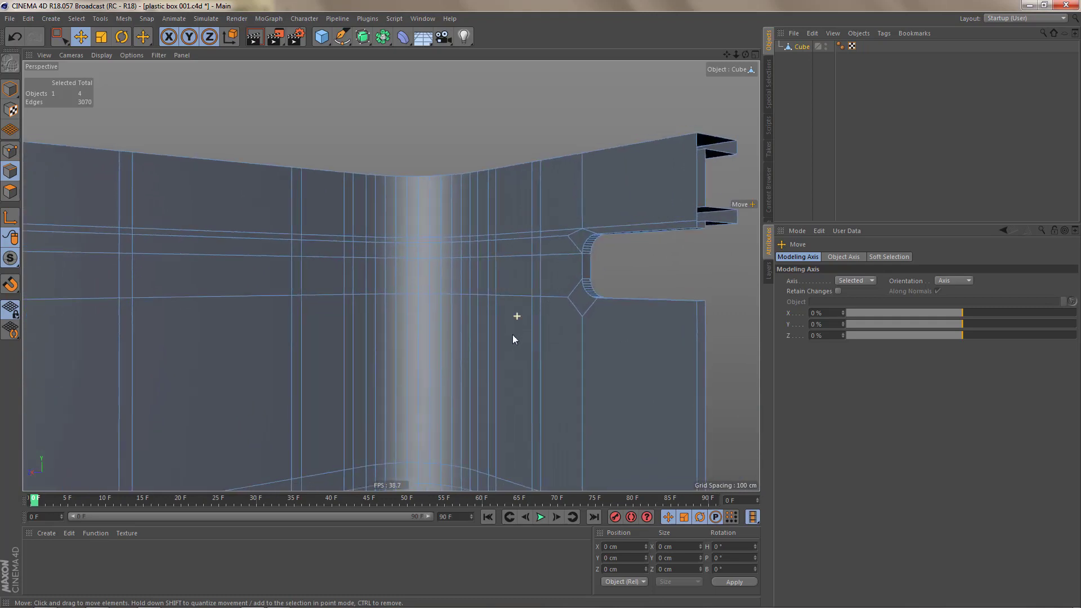
middle_click_drag(510, 349, 526, 181, "alt")
left_click_drag(528, 197, 542, 268, "alt")
double_click(566, 302)
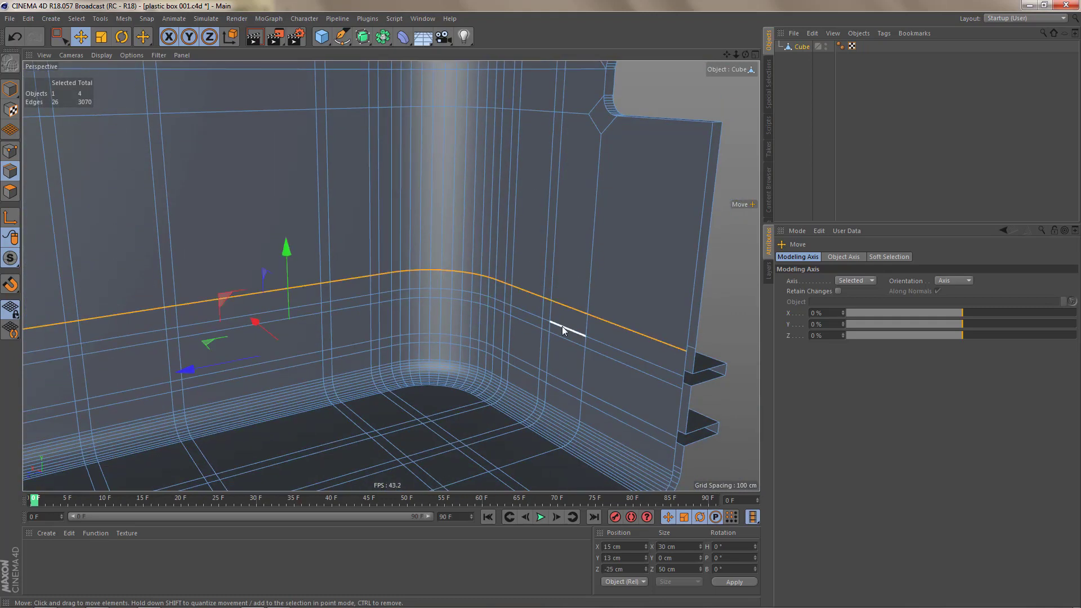
double_click(561, 327, "shift")
double_click(560, 338, "shift")
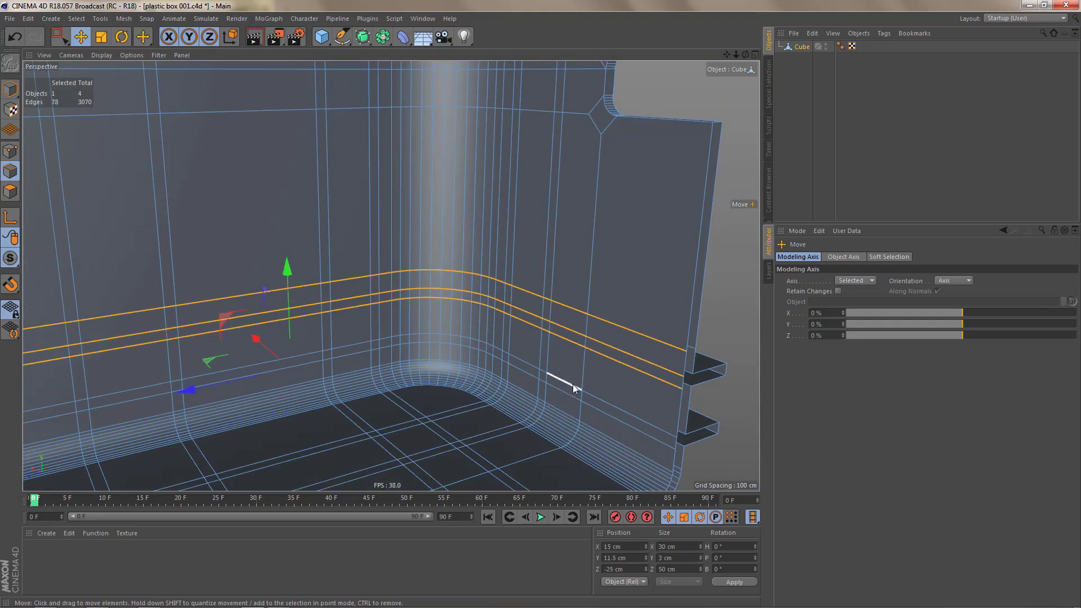
key("ctrl+BackSpace")
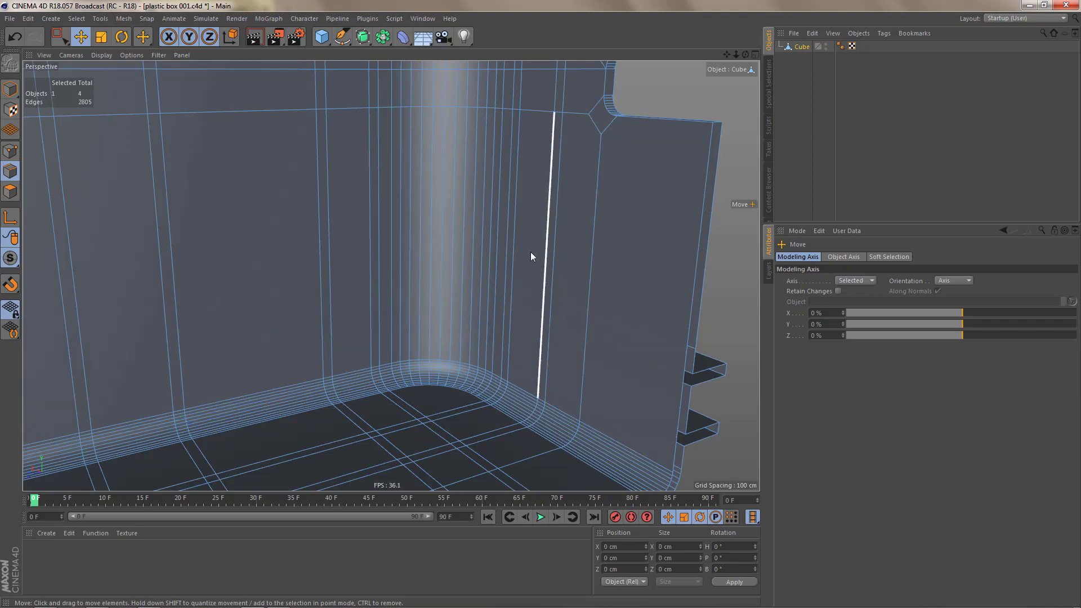
Step: Examine the outer walls, rim flanges and handle cut-out in the perspective and front views
right_click_drag(516, 265, 518, 298, "alt")
left_click_drag(536, 241, 300, 255, "alt")
middle_click_drag(425, 211, 379, 349, "alt")
middle_click_drag(497, 295, 405, 341, "alt")
left_click_drag(464, 260, 323, 270, "alt")
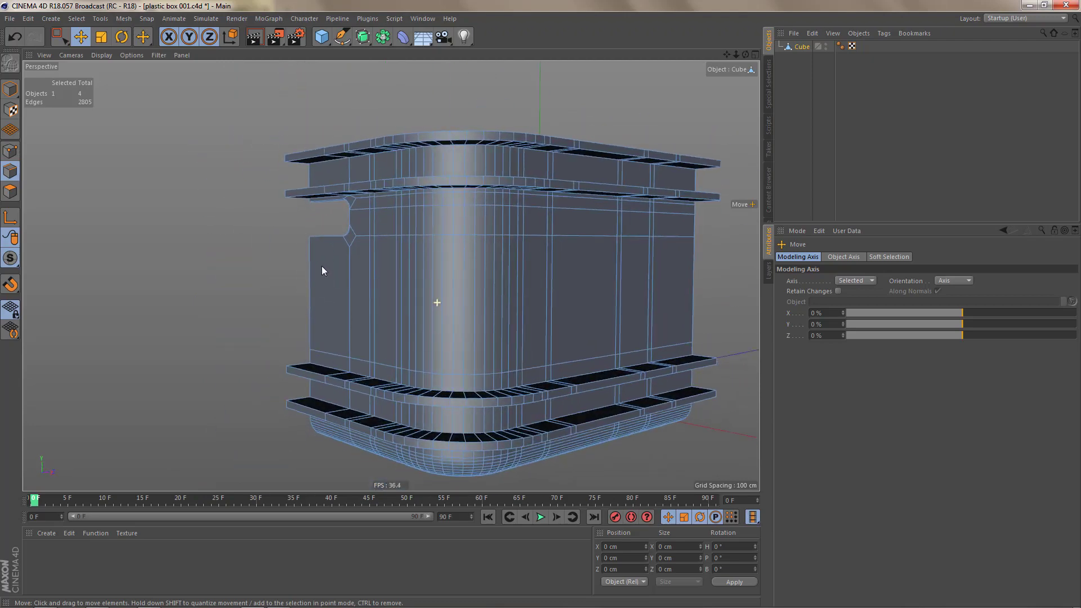
middle_click(477, 342)
middle_click(600, 410)
mouse_move(549, 430)
right_mouse_down("alt")
mouse_move(566, 428)
mouse_move(545, 434)
right_mouse_up("alt")
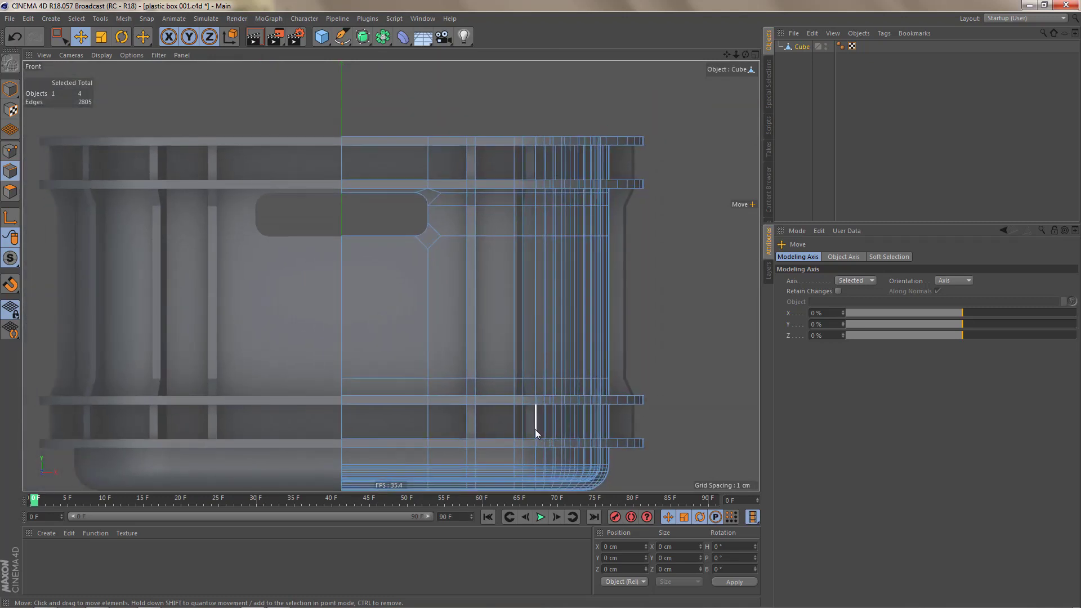
middle_click(531, 398)
middle_click(352, 226)
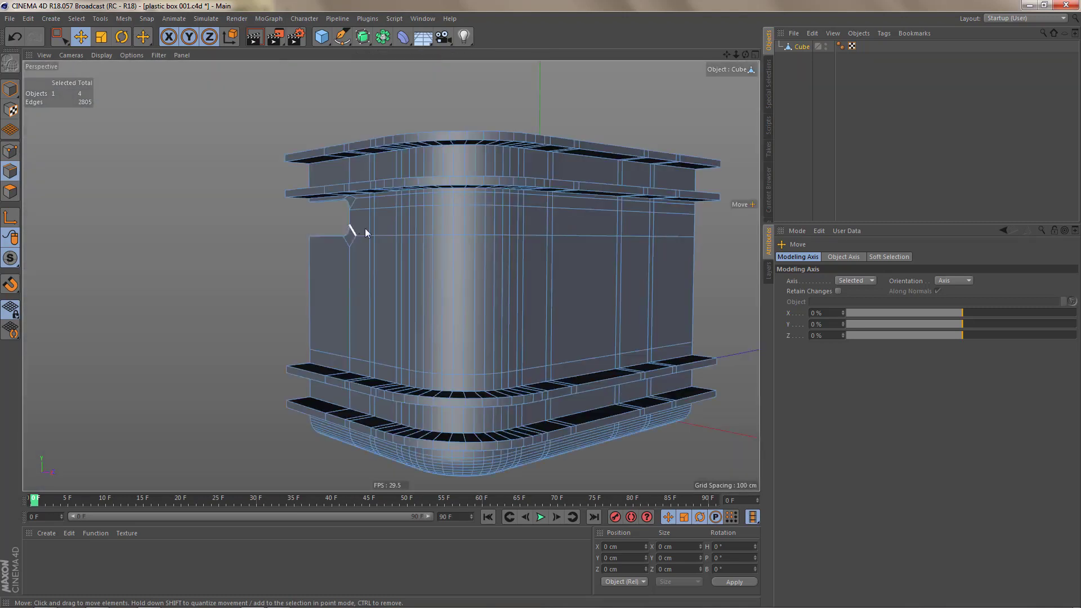
middle_click_drag(449, 228, 451, 279, "alt")
left_click_drag(483, 259, 522, 221, "alt")
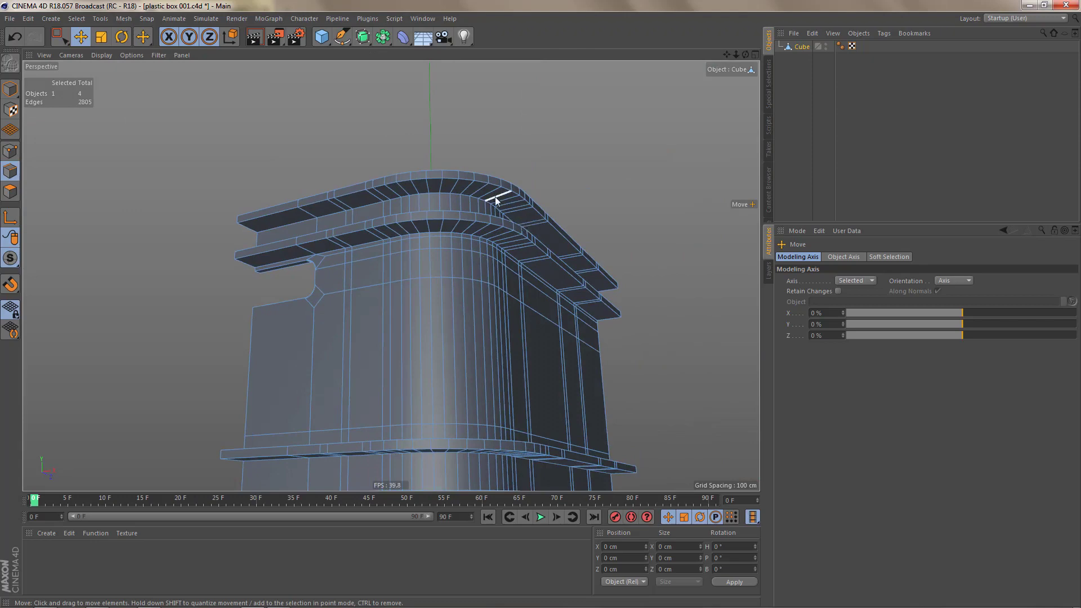
right_click_drag(463, 201, 518, 194, "alt")
mouse_move(481, 206)
left_mouse_down("alt")
mouse_move(508, 214)
mouse_move(509, 287)
mouse_move(483, 258)
left_mouse_up("alt")
left_click_drag(407, 262, 430, 255, "alt")
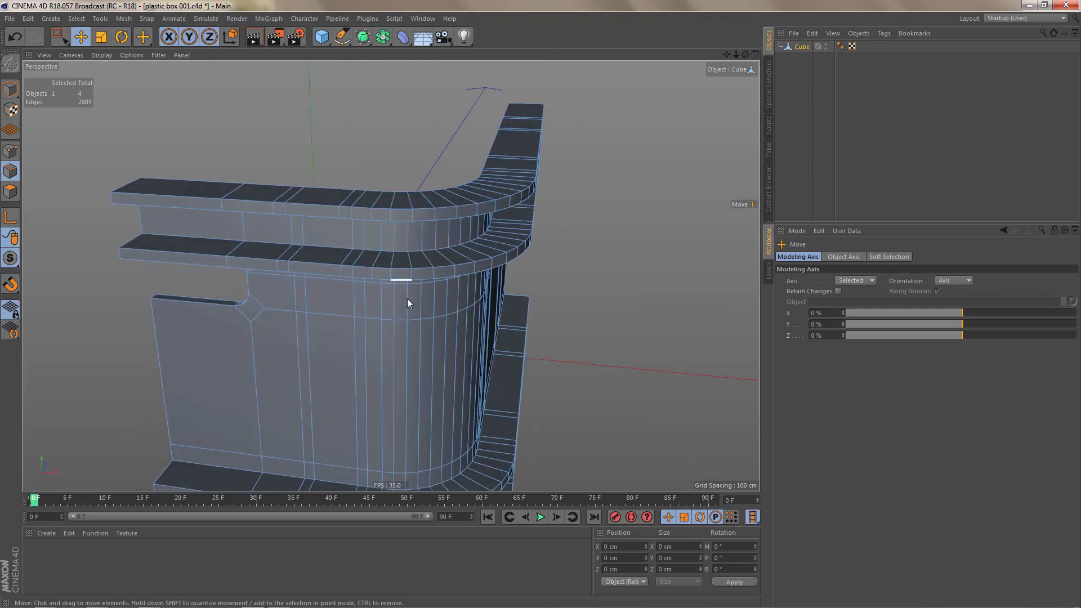
Step: Select the edge loop where the outer wall meets the underside of the top rim flange
right_click_drag(445, 254, 492, 236, "alt")
mouse_move(486, 236)
left_mouse_down("alt")
mouse_move(497, 242)
mouse_move(457, 186)
mouse_move(455, 156)
mouse_move(464, 157)
mouse_move(427, 154)
left_mouse_up("alt")
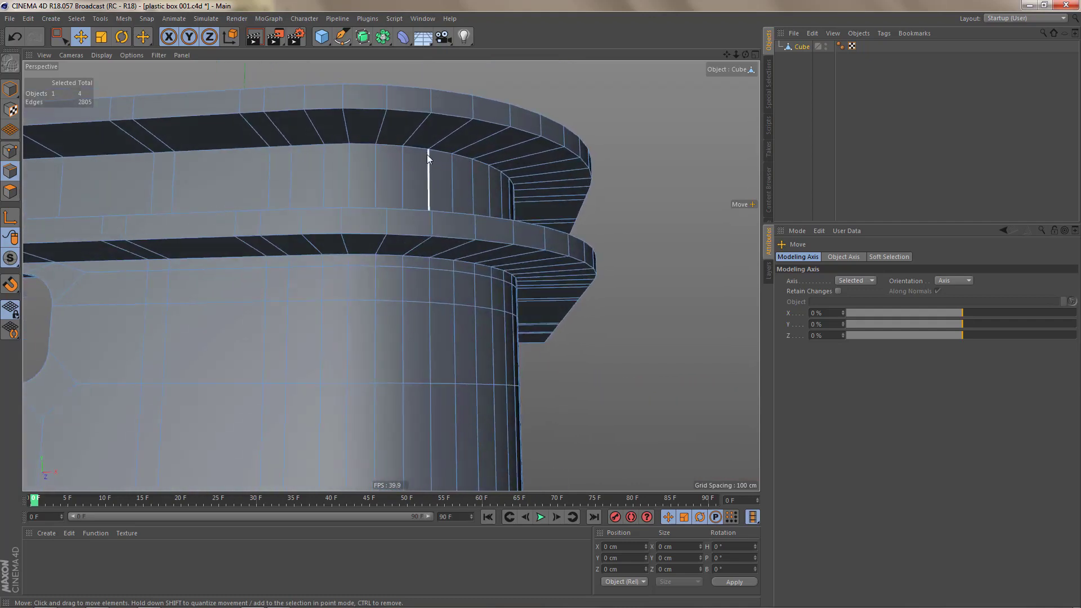
left_click(422, 149)
double_click(422, 149)
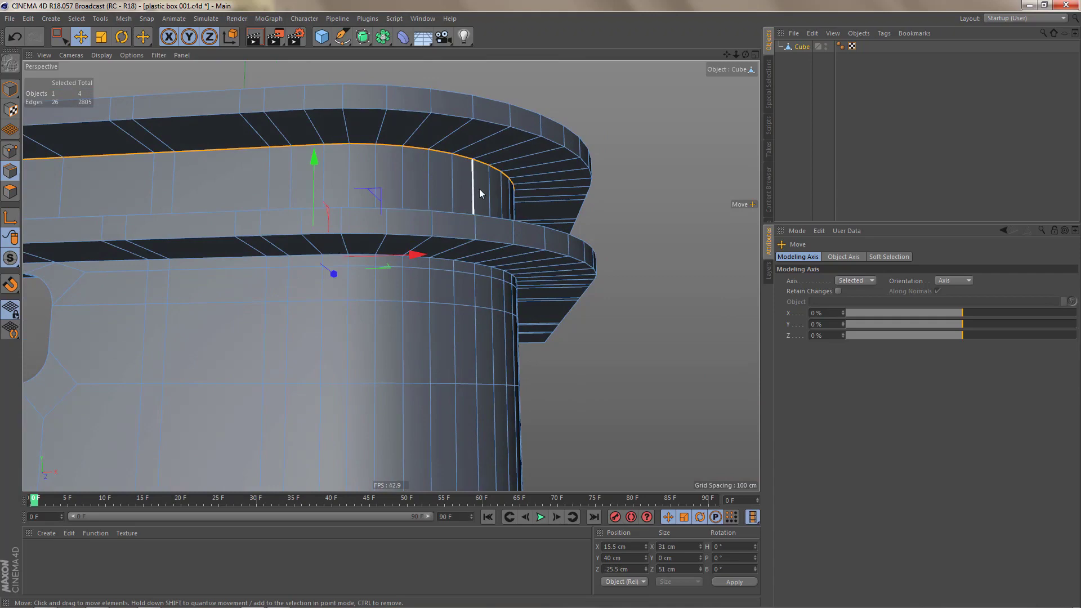
middle_click_drag(476, 164, 531, 218, "alt")
left_click_drag(531, 219, 516, 191, "alt")
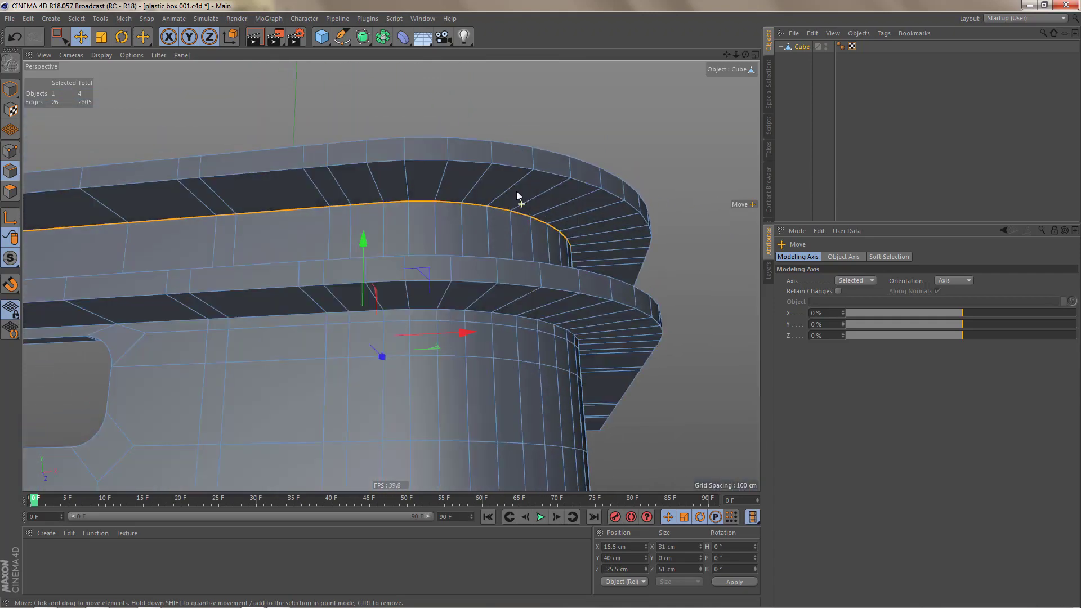
middle_click_drag(453, 207, 504, 227, "alt")
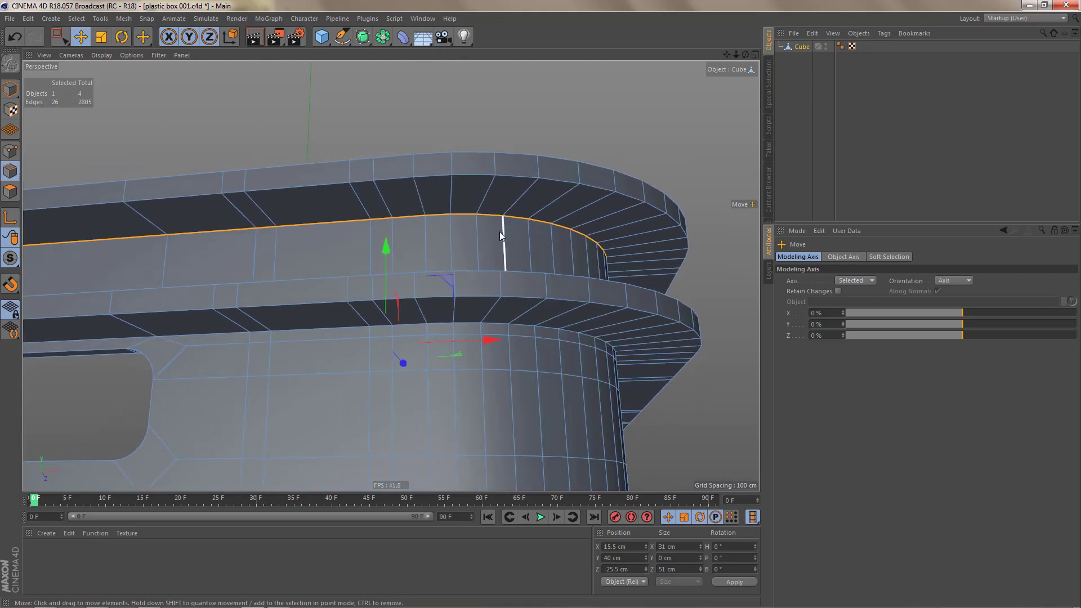
Step: Turn off Preserve Curvature for a cloning Edge Slide and undo the 0.7 cm slide of the selected loop
key("m")
key("o")
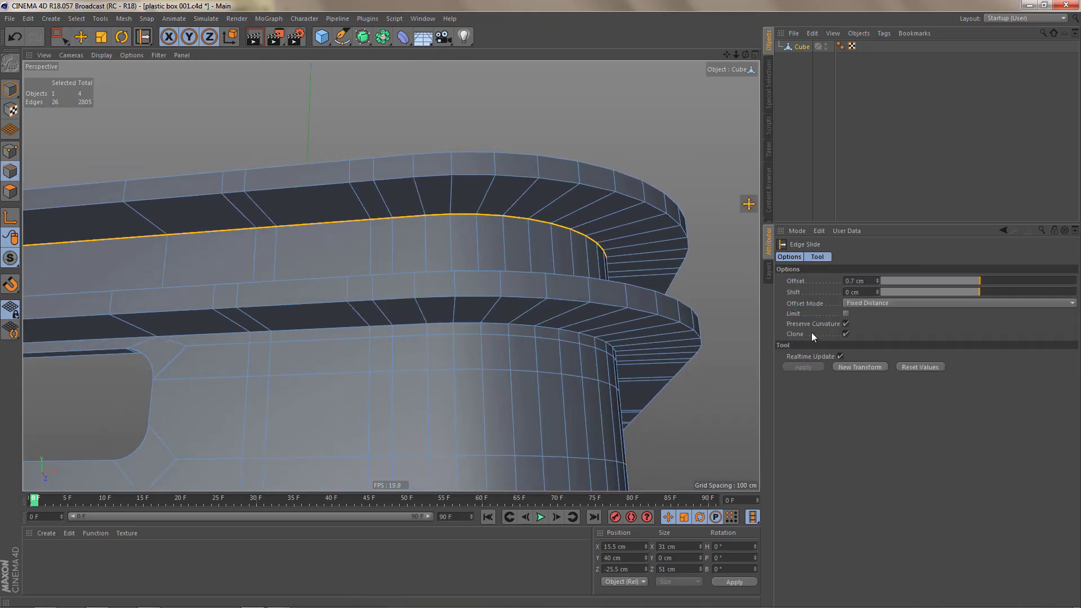
left_click(845, 324)
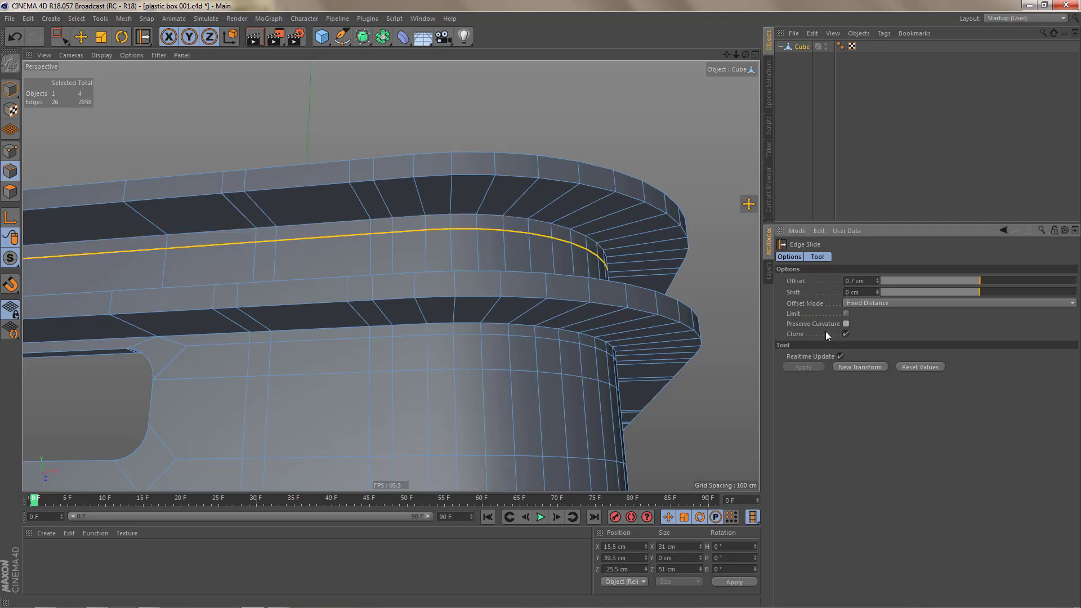
key("ctrl+z")
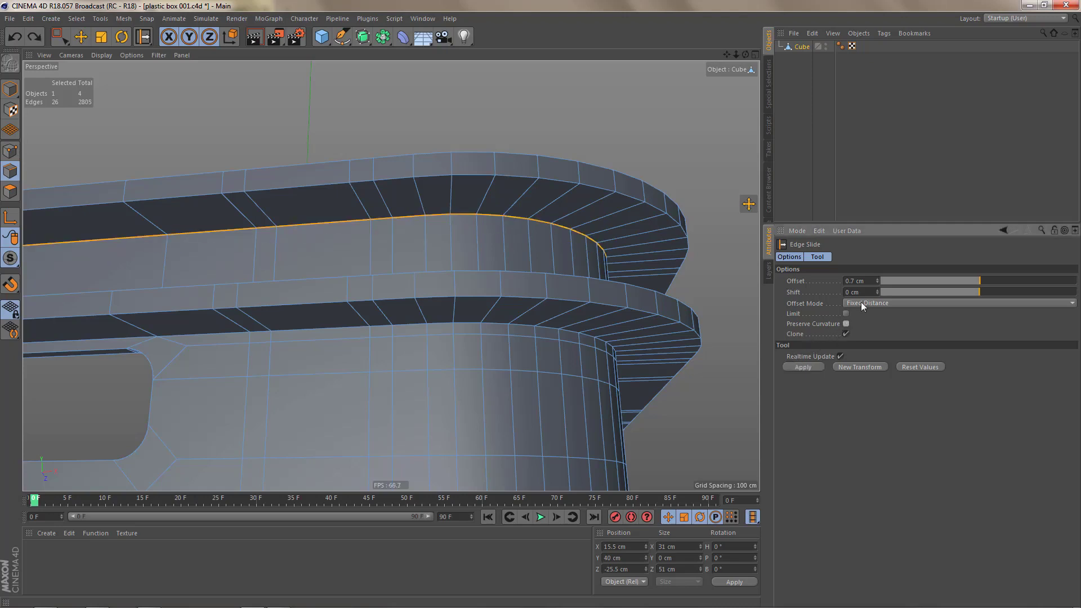
Step: Try to clone the selected edge loop down the outer wall with an Edge Slide offset of 2.5 cm
left_click(870, 282)
type("2.5")
key("Return")
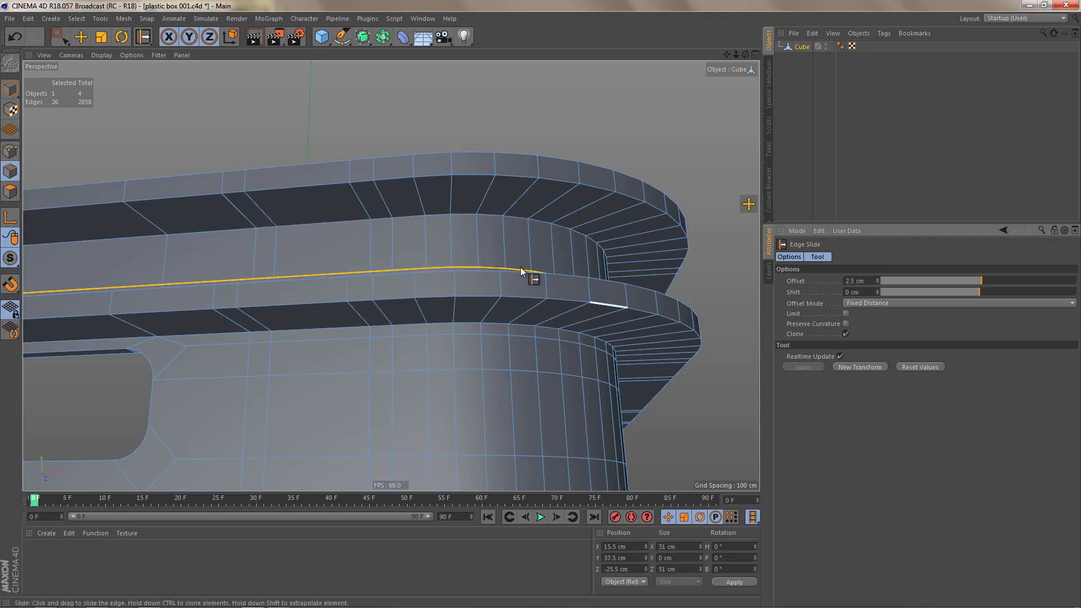
left_click_drag(514, 266, 520, 283, "alt")
key("ctrl+z")
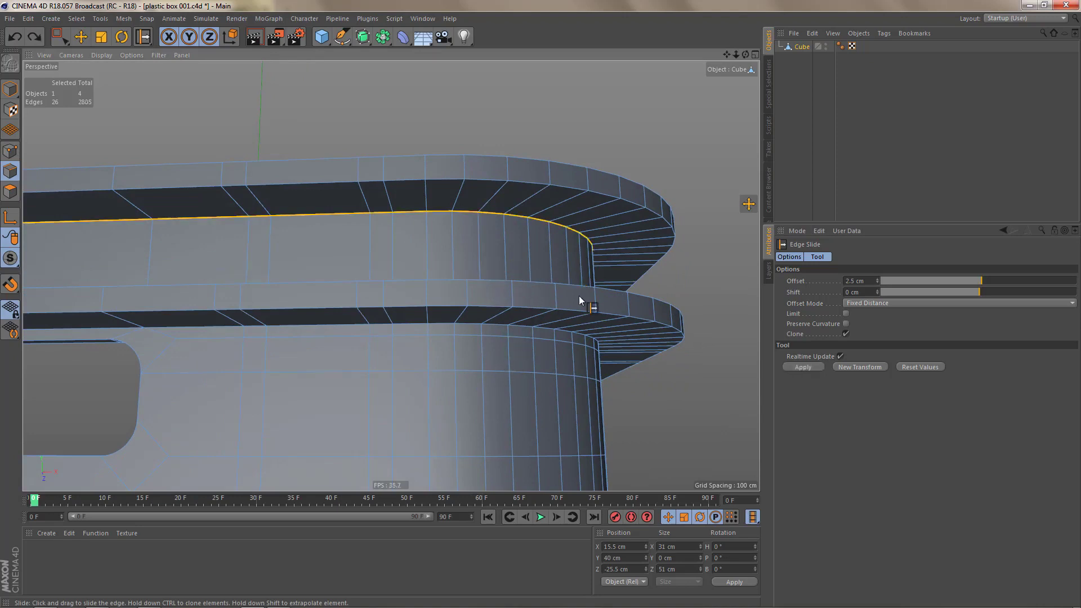
Step: Clone the selected edge loop outward across the top flange's underside with an Edge Slide offset of -2.5 cm
left_click(847, 281)
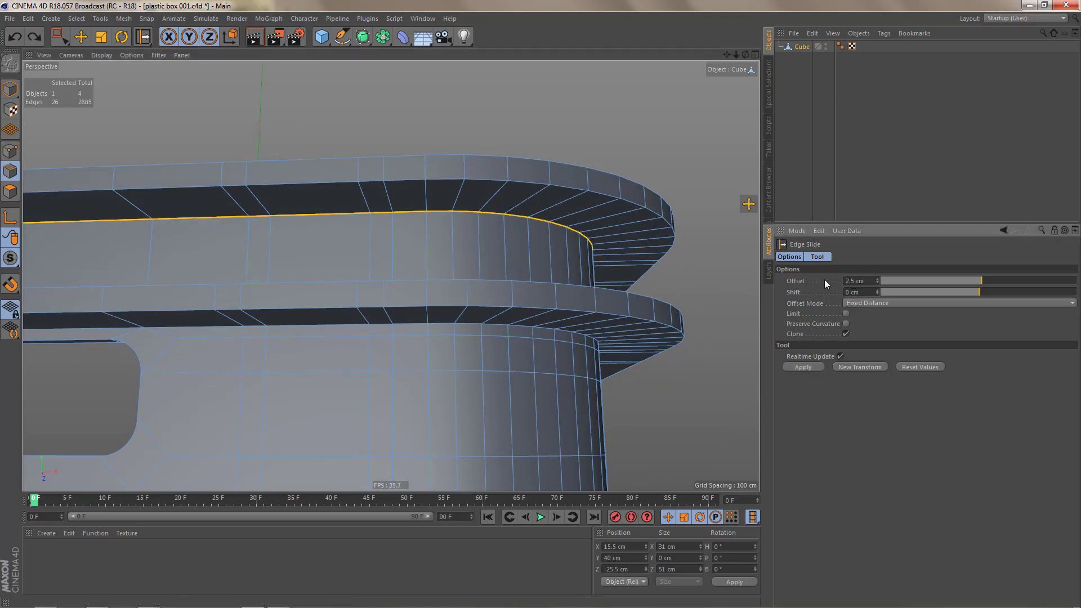
key("ctrl+y")
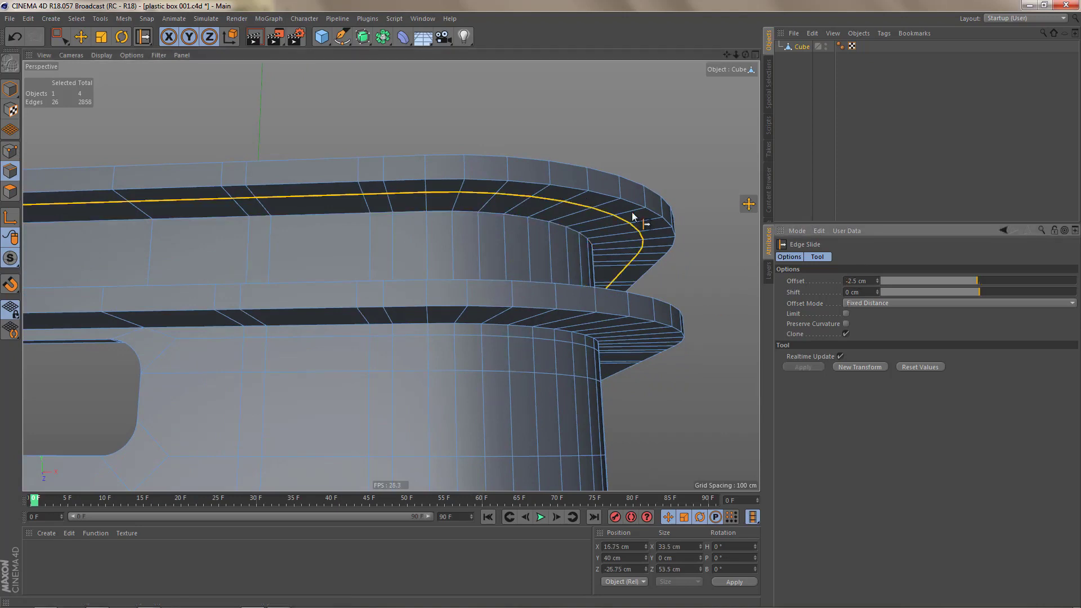
left_click_drag(585, 190, 582, 223, "alt")
Step: Clone the loop between the outer wall and the second flange's upper face outward onto that flange, using Edge Slide with a 2.5 cm offset
key("e")
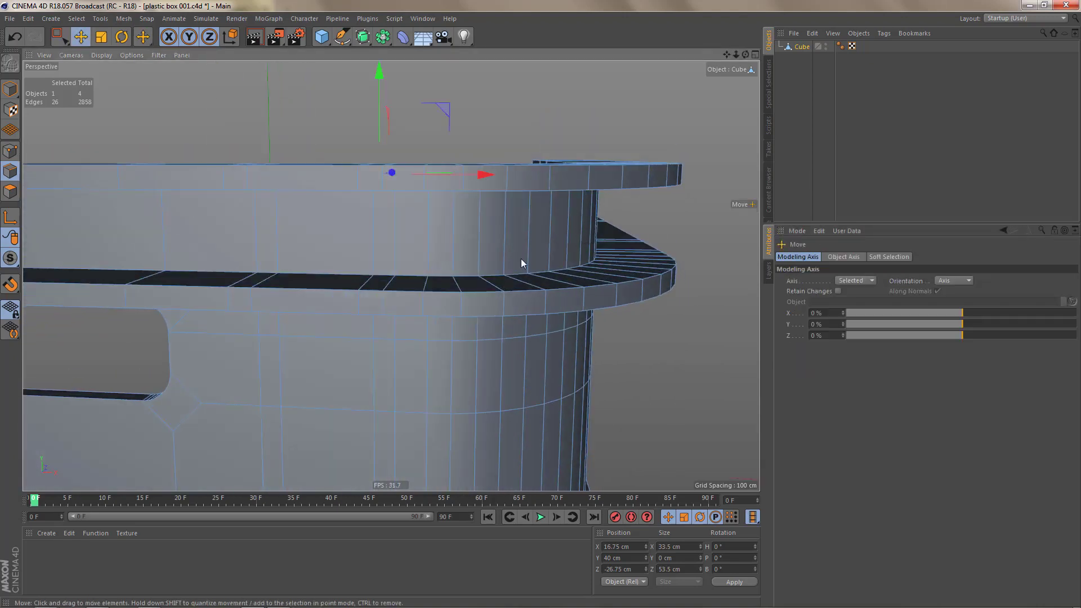
double_click(495, 277)
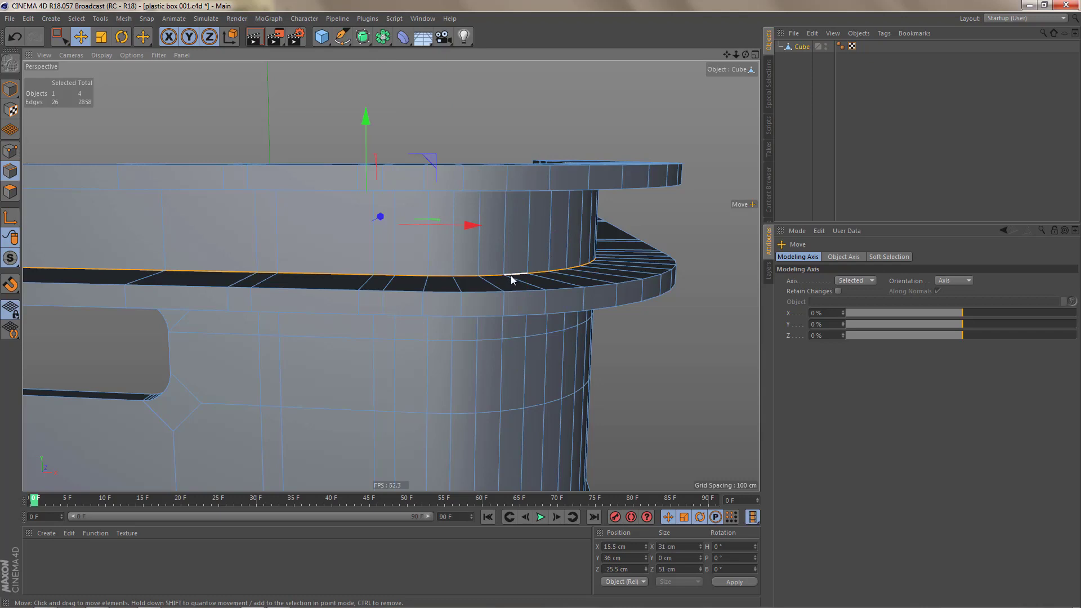
key("m")
key("o")
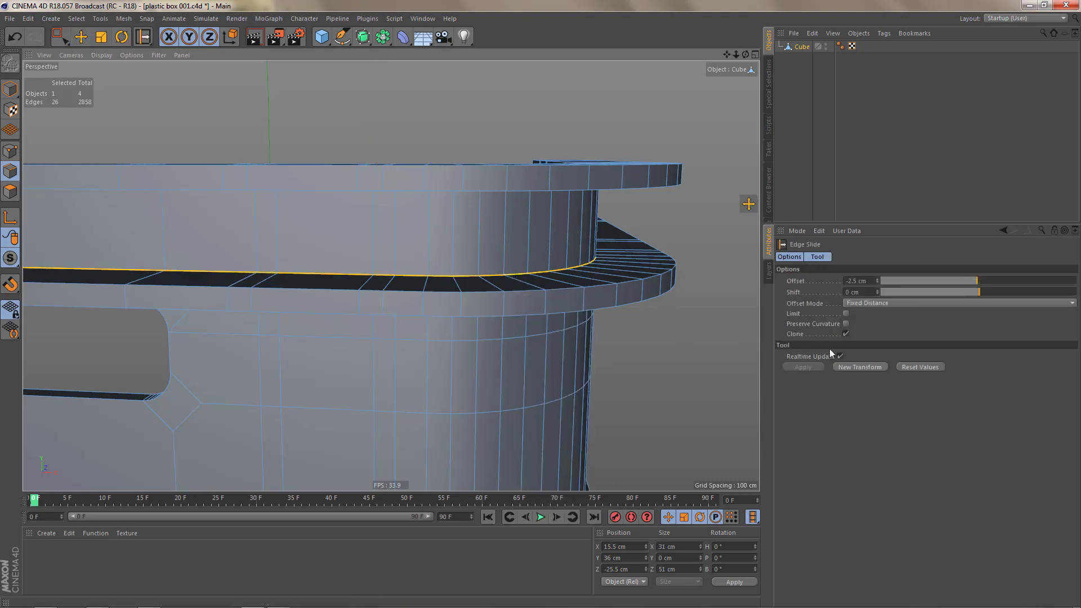
left_click(853, 369)
left_click_drag(580, 286, 586, 311, "alt")
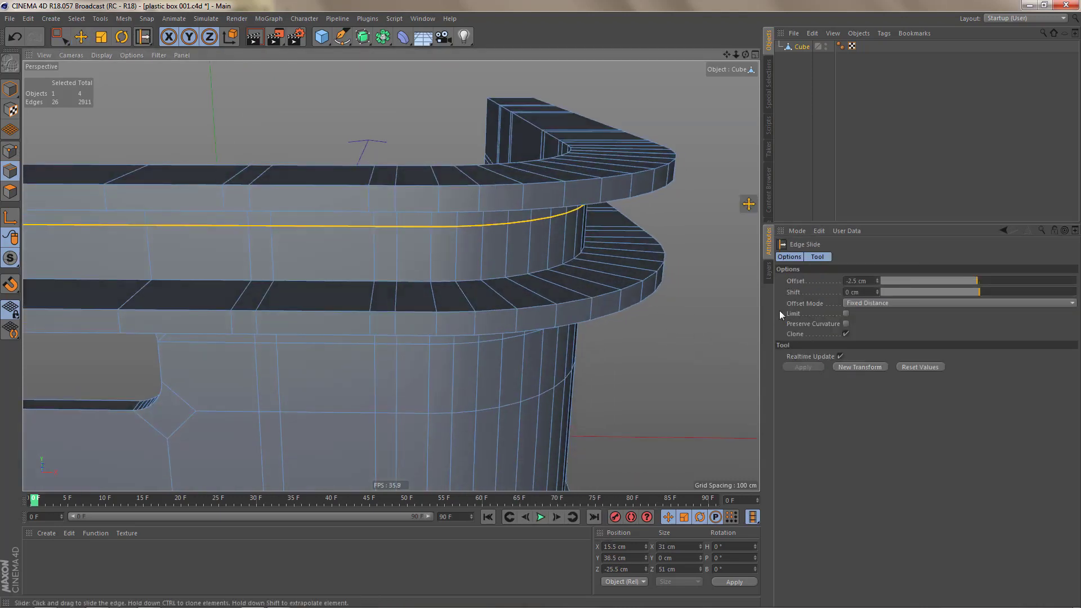
left_click(848, 280)
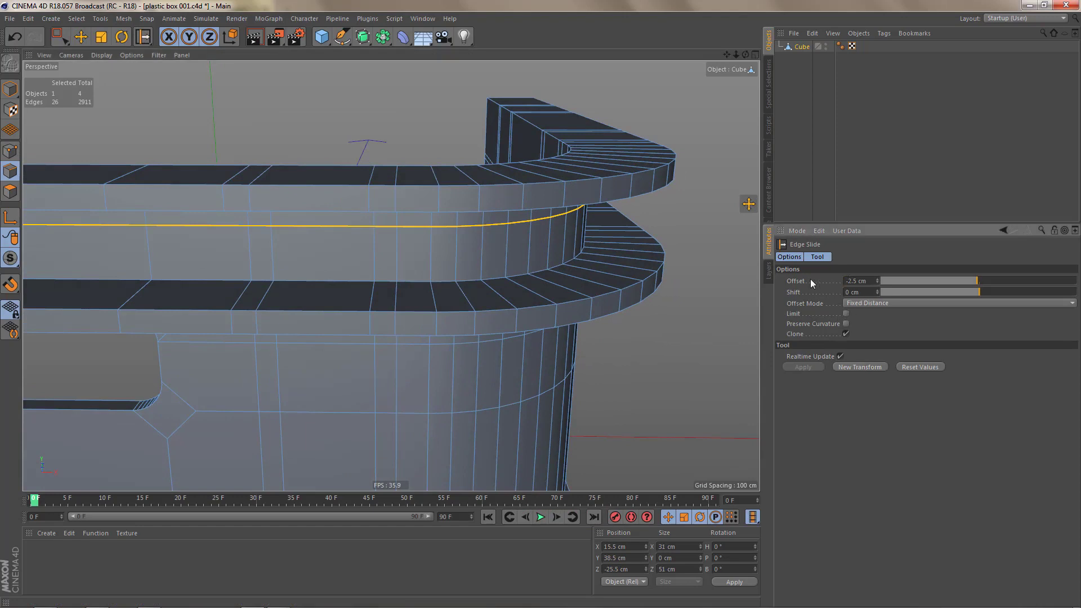
key("Delete")
key("Return")
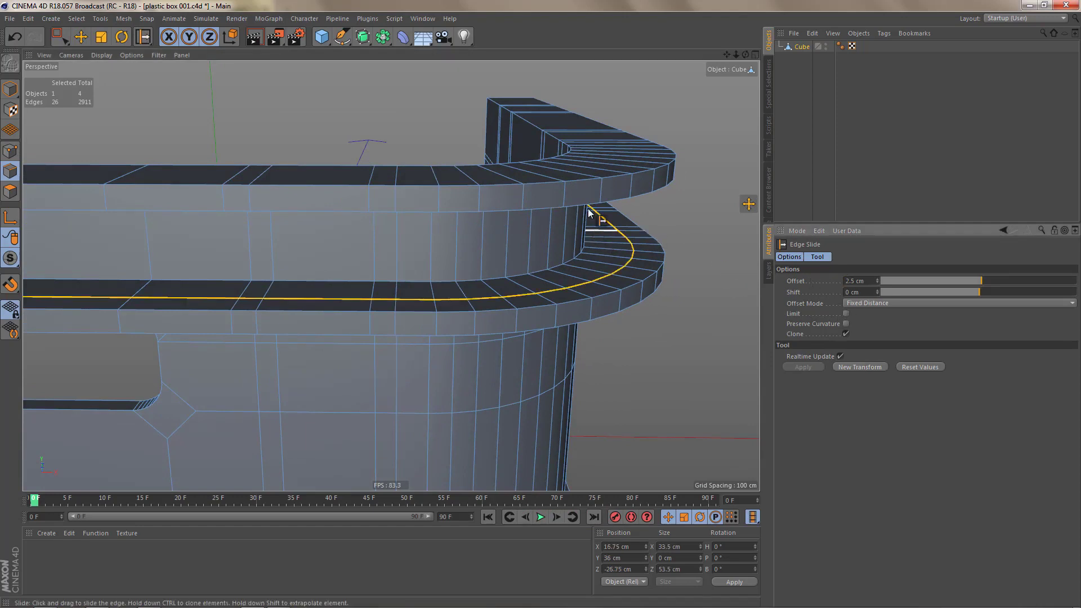
Step: Try to clone the edge loop beneath the second flange outward with a 2.5 cm Edge Slide, and undo it
mouse_move(587, 206)
left_mouse_down("alt")
mouse_move(578, 160)
mouse_move(583, 203)
left_mouse_up("alt")
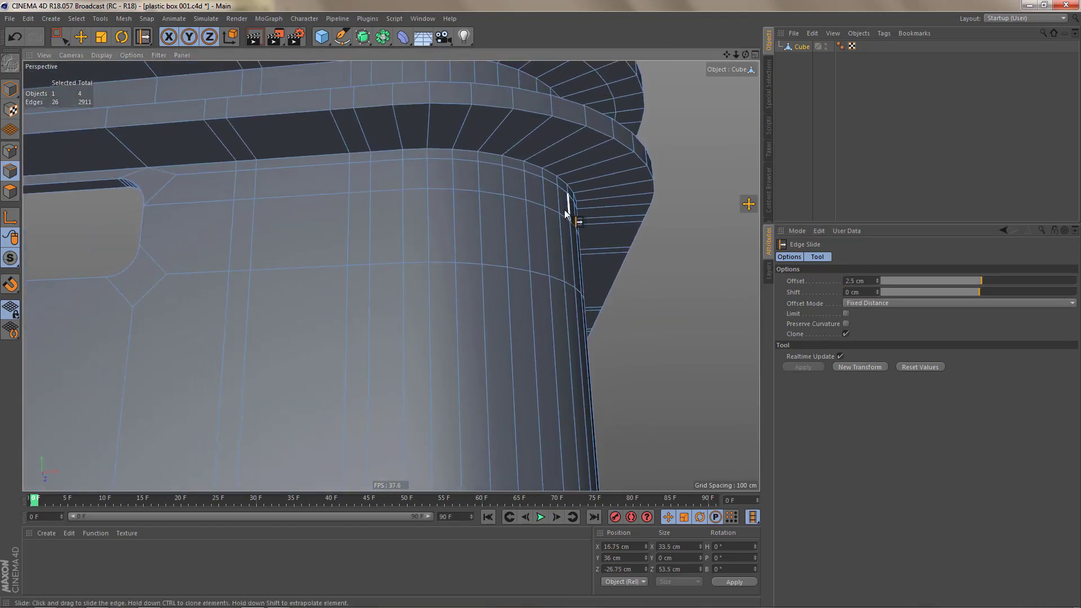
key("e")
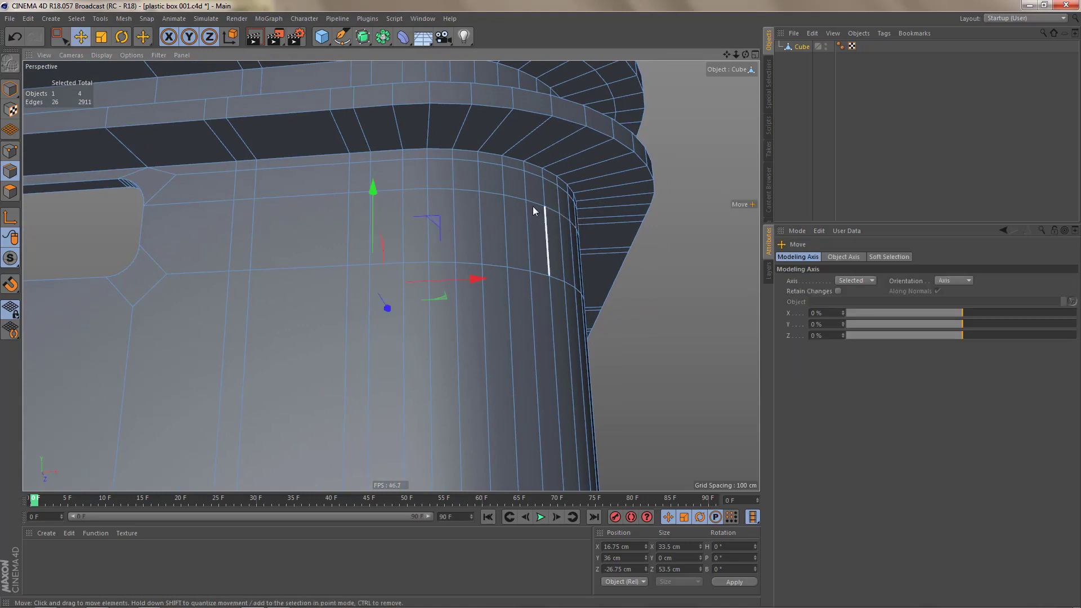
double_click(493, 155)
key("m")
key("o")
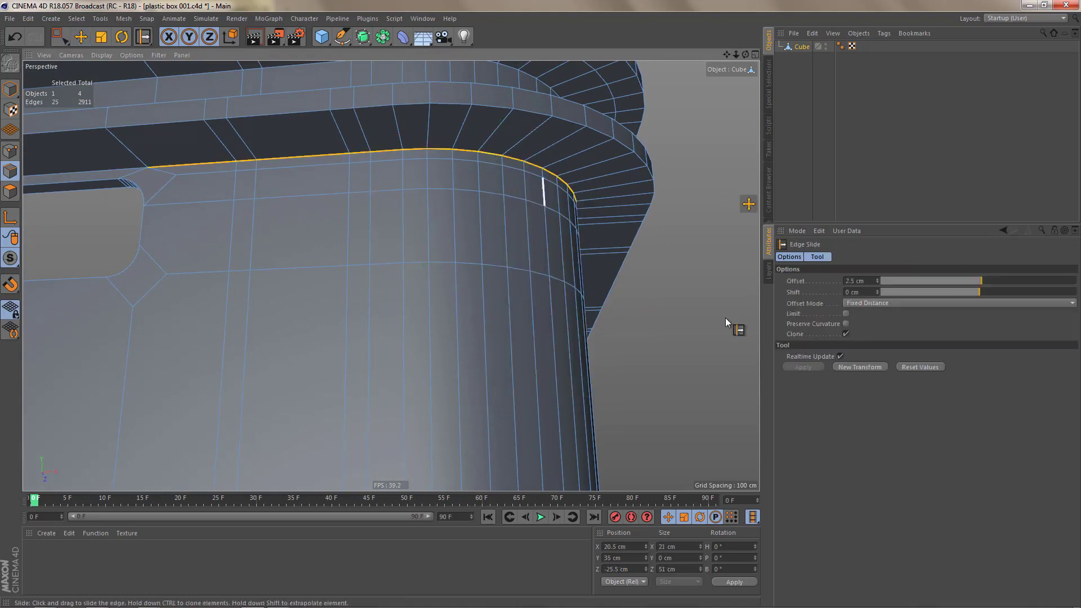
left_click(867, 366)
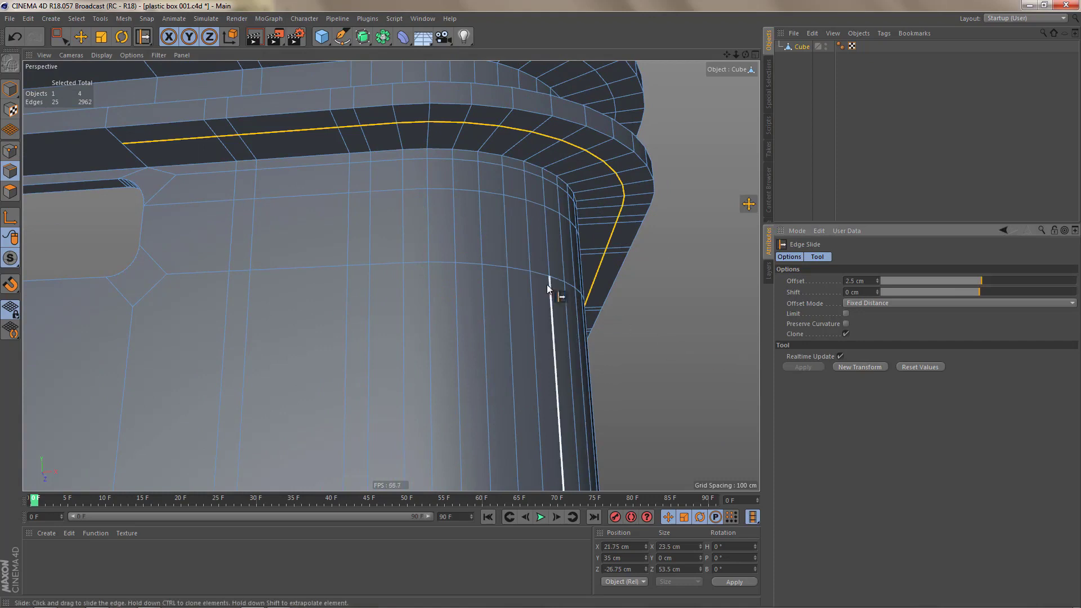
middle_click_drag(547, 281, 647, 285, "alt")
key("ctrl+z")
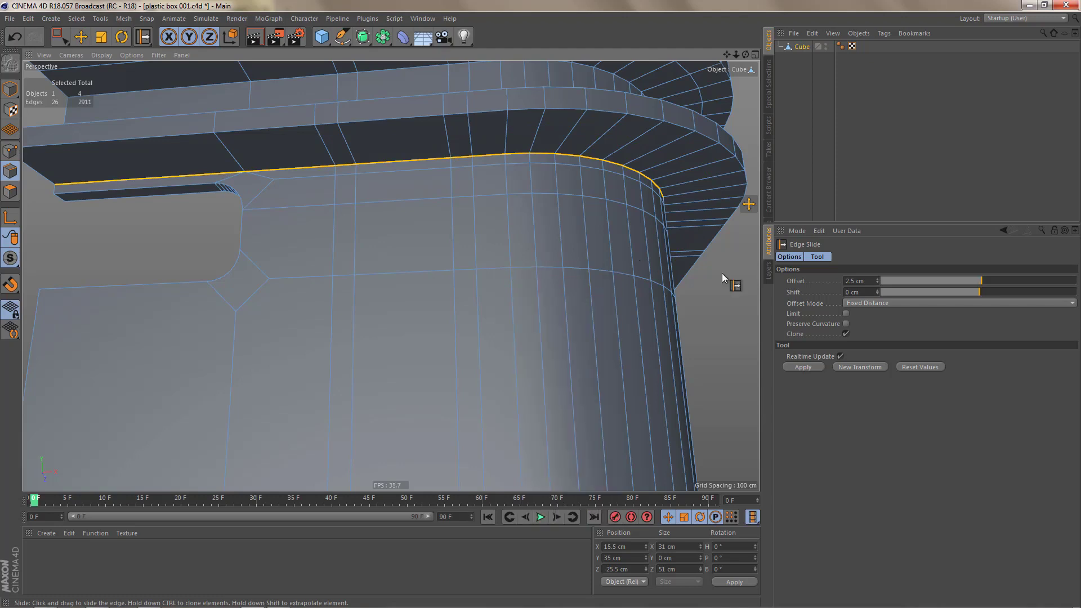
Step: Clone the complete loop between the outer wall and the second flange's underside outward with a 2.5 cm Edge Slide
left_click(856, 366)
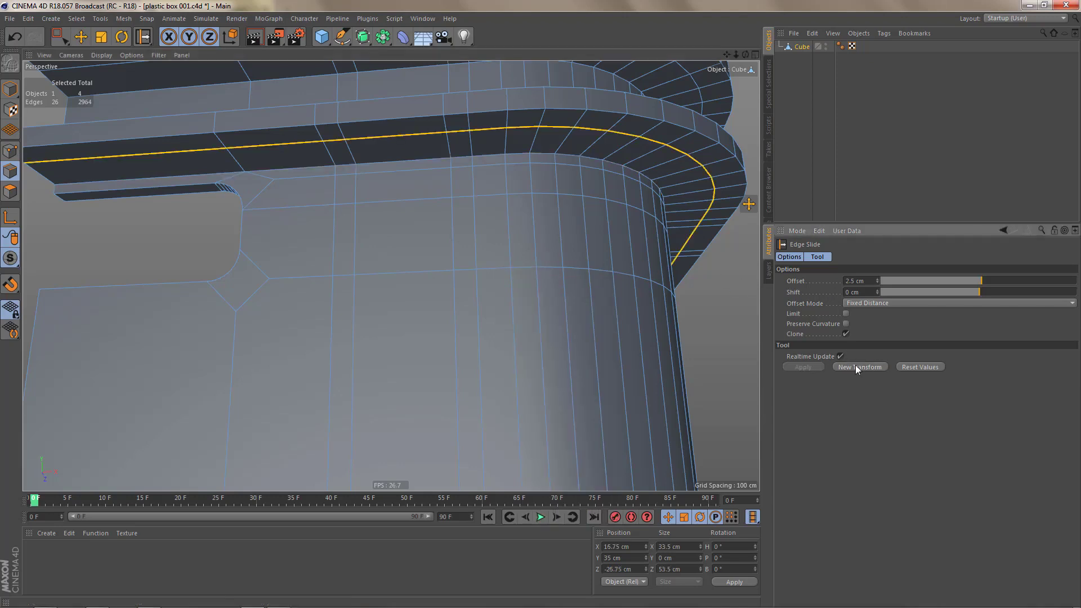
left_click_drag(572, 262, 566, 273, "alt")
right_click_drag(557, 237, 522, 316, "alt")
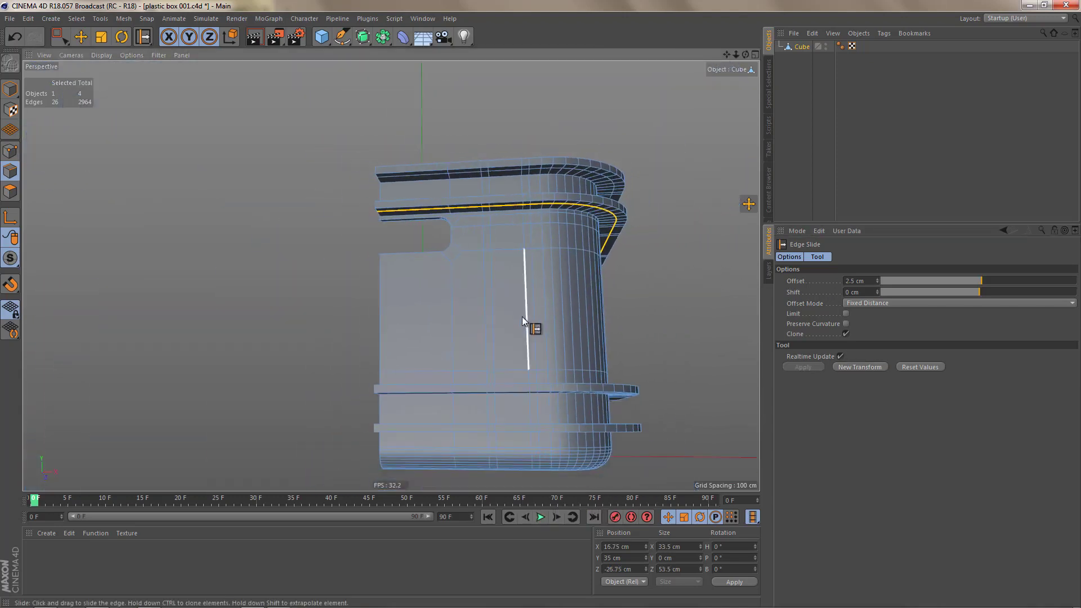
Step: Clone the loop between the outer wall and the third flange's upper face outward, using Edge Slide with a -2.5 cm offset
left_click_drag(522, 316, 540, 380, "alt")
right_click_drag(553, 377, 618, 356, "alt")
key("e")
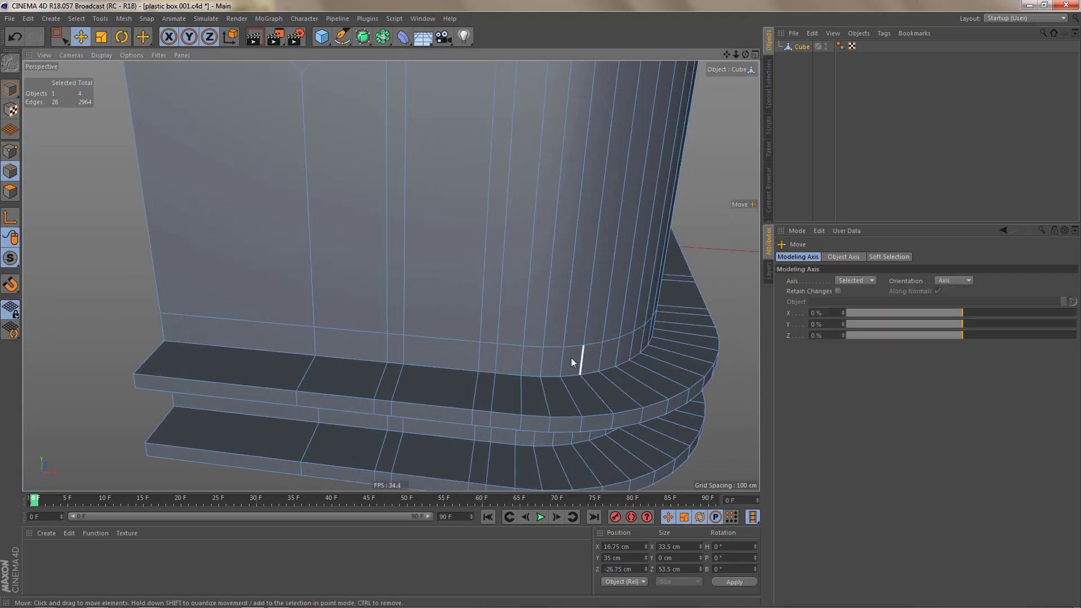
double_click(536, 376)
key("m")
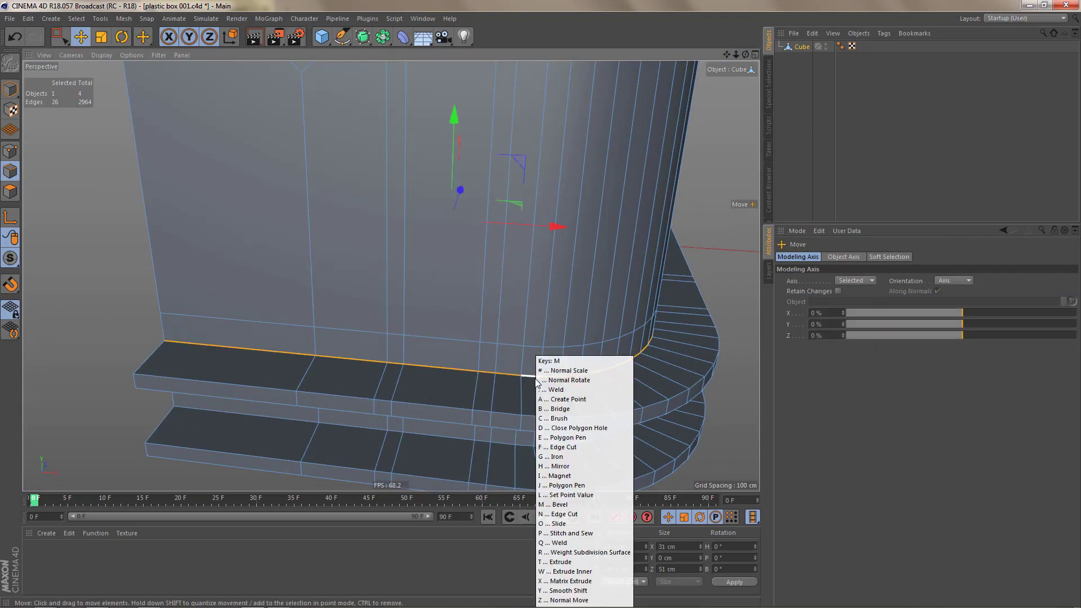
key("o")
left_click(865, 367)
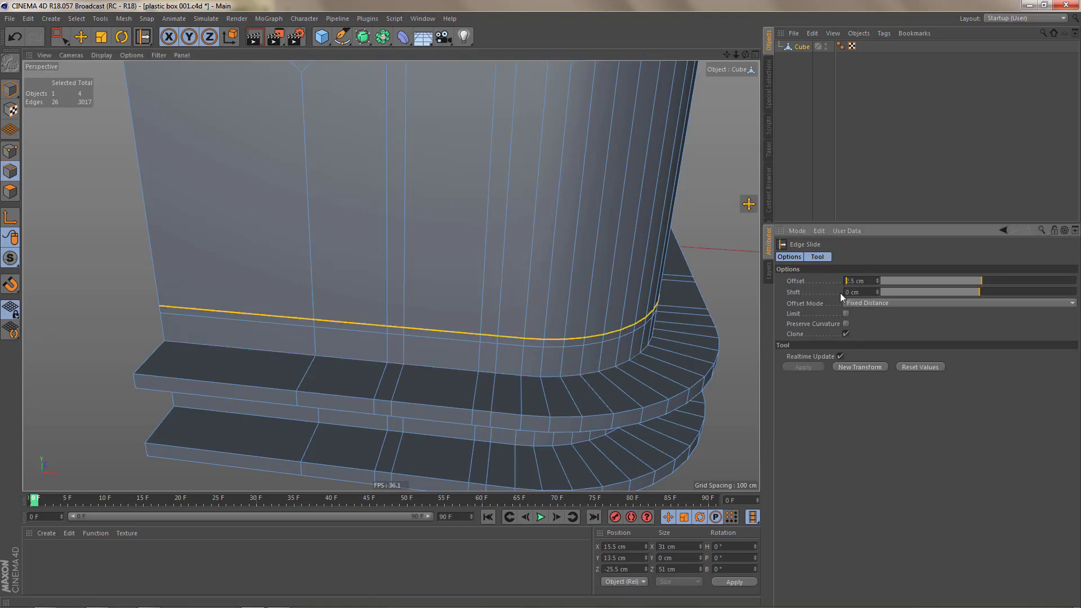
type("-")
key("Return")
Step: Clone the loop between the wall and the third flange's underside outward onto that underside, using Edge Slide with a 2.5 cm offset
left_click_drag(580, 323, 576, 224, "alt")
key("e")
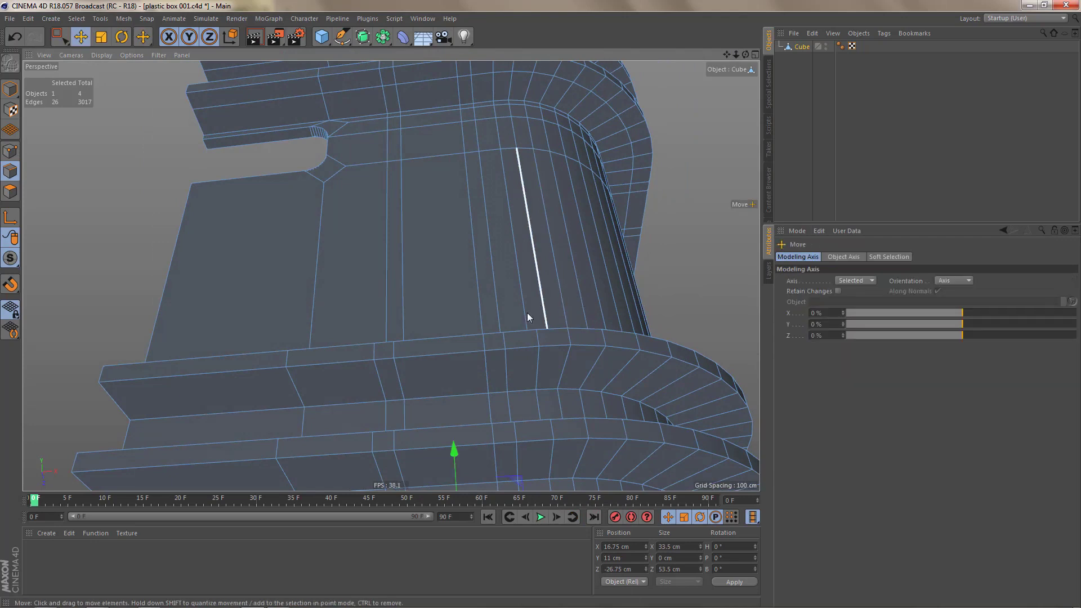
double_click(544, 387)
key("m")
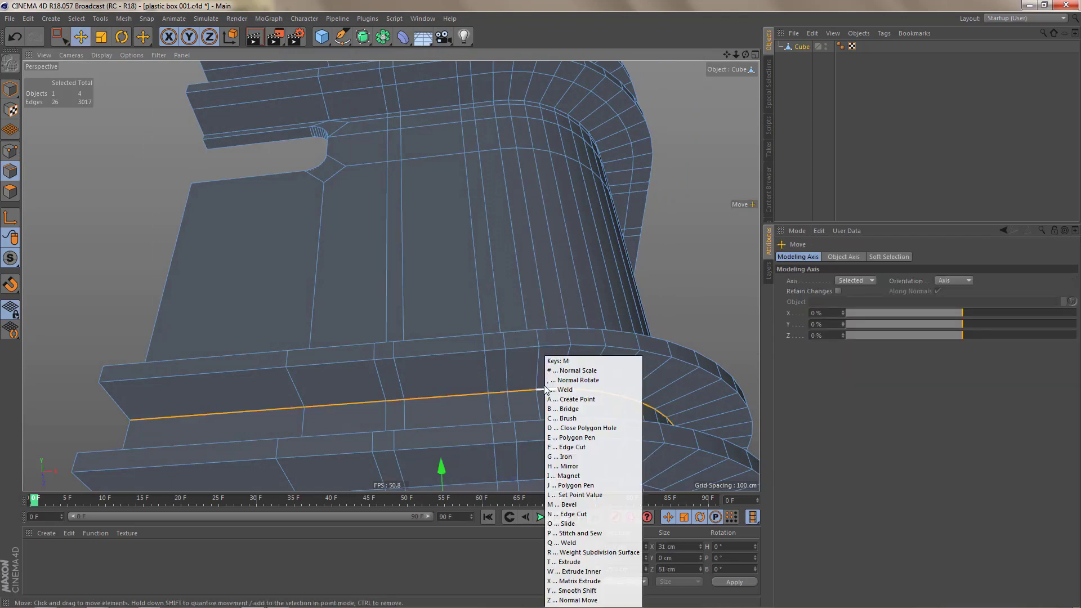
key("o")
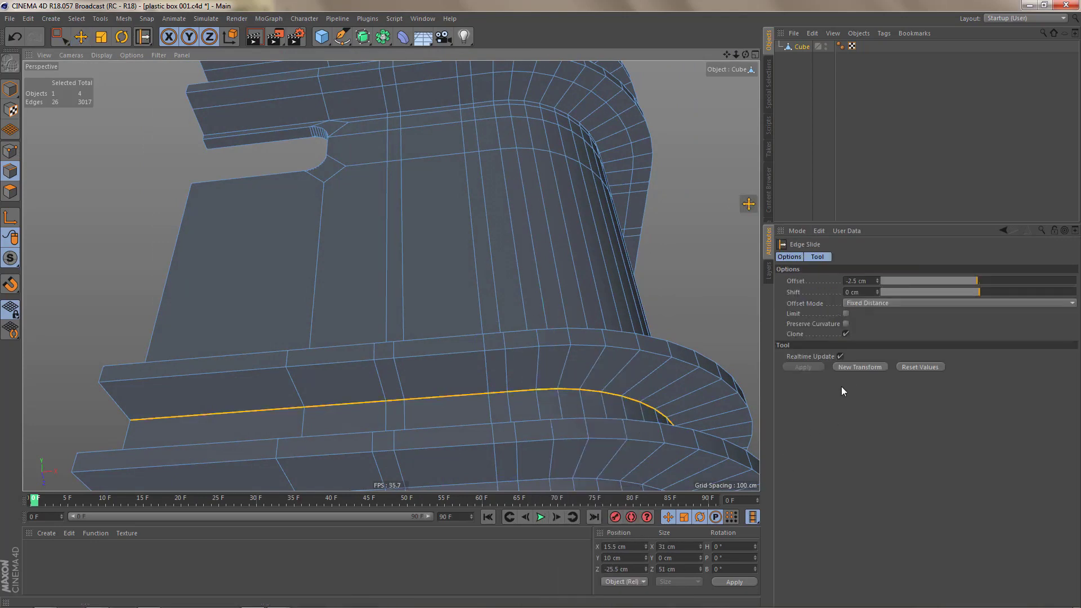
left_click(860, 367)
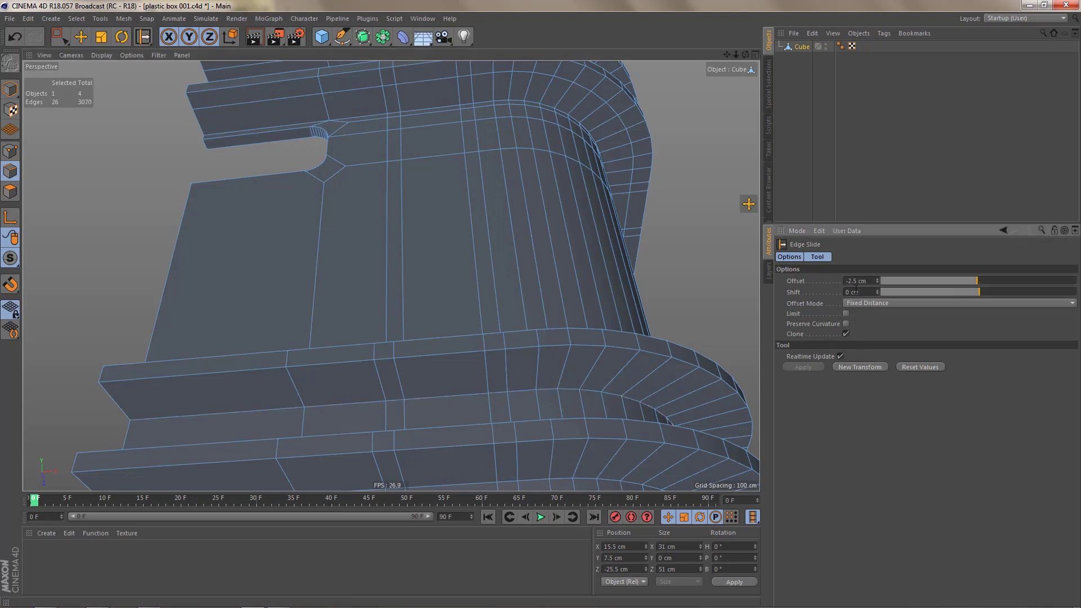
key("Delete")
key("Return")
Step: Clone the loop between the wall and the lowest flange's upper face outward onto that flange, using Edge Slide with a -2.5 cm offset
left_click_drag(513, 391, 522, 416, "alt")
left_click_drag(528, 355, 540, 403, "alt")
key("e")
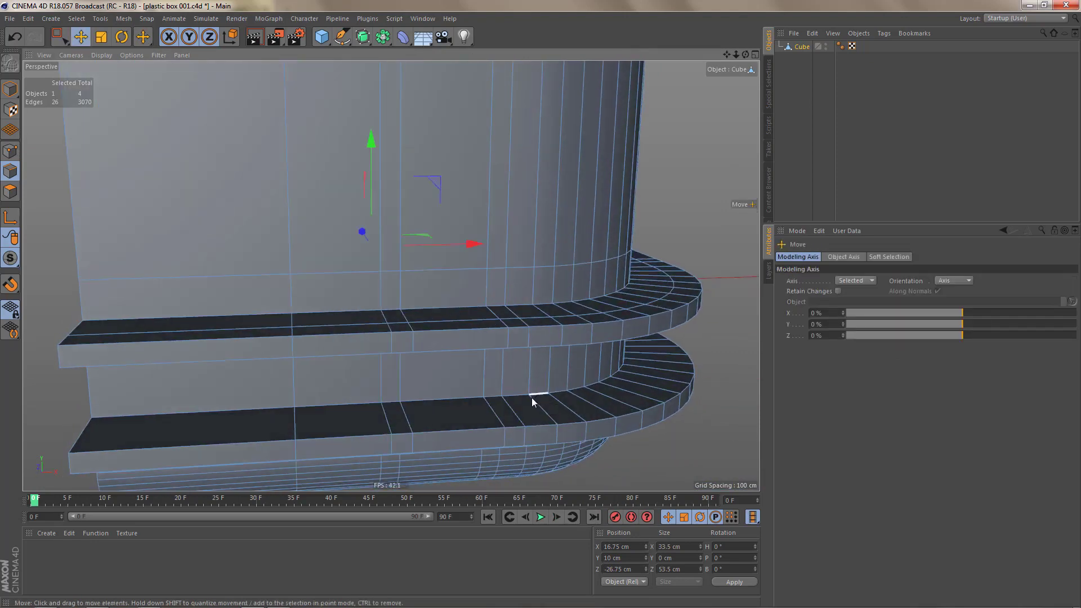
double_click(522, 396)
right_click(522, 396)
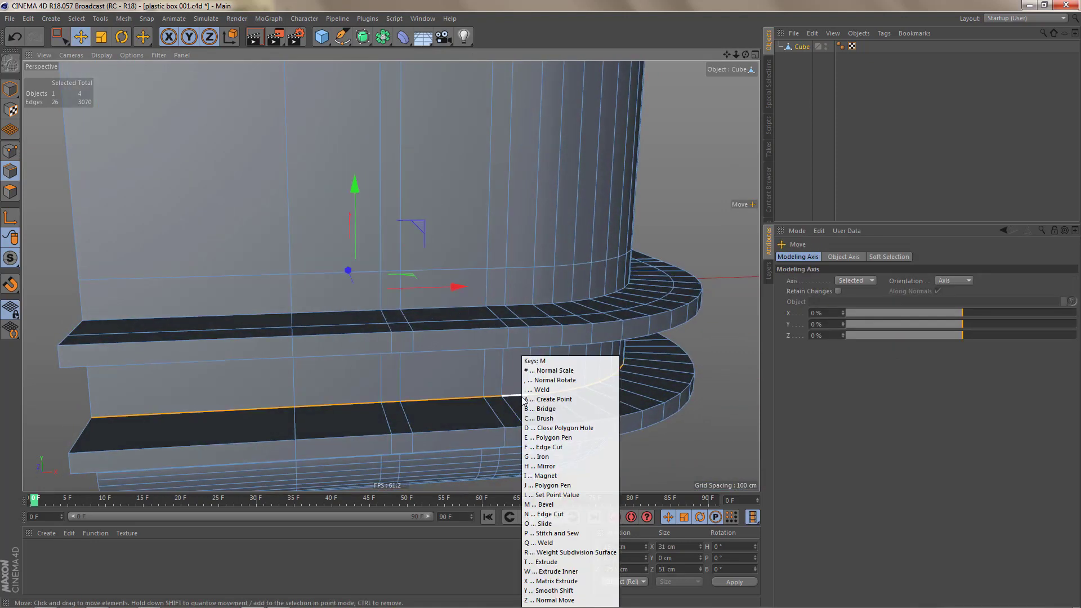
left_click(576, 437)
left_click(862, 366)
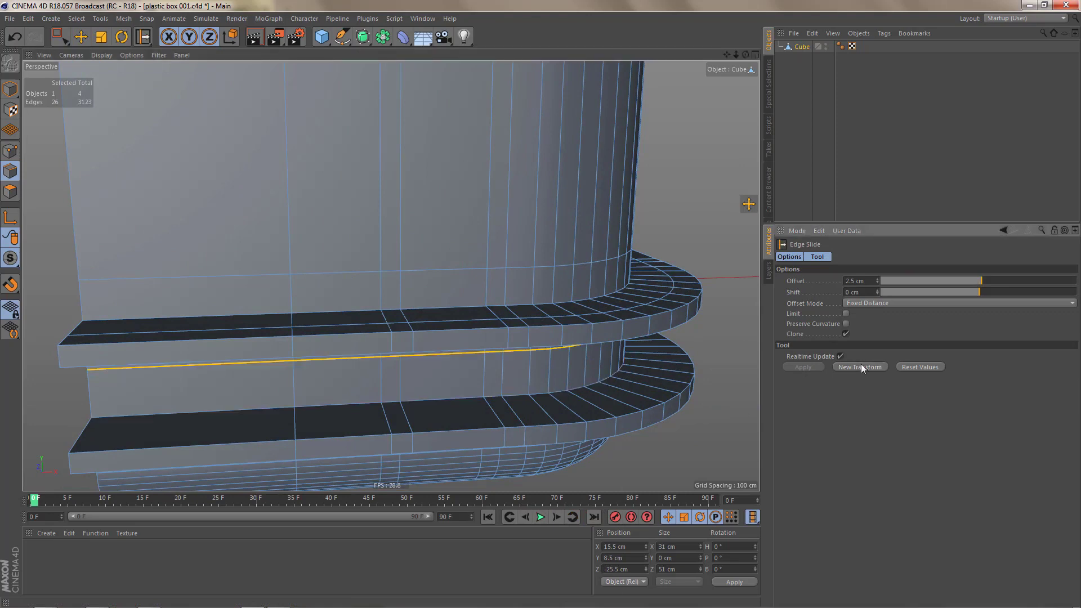
type("-")
key("Return")
right_click_drag(540, 335, 548, 370, "alt")
Step: Examine the flange loops against the reference box in the front view and from below in the perspective view
middle_click(588, 387)
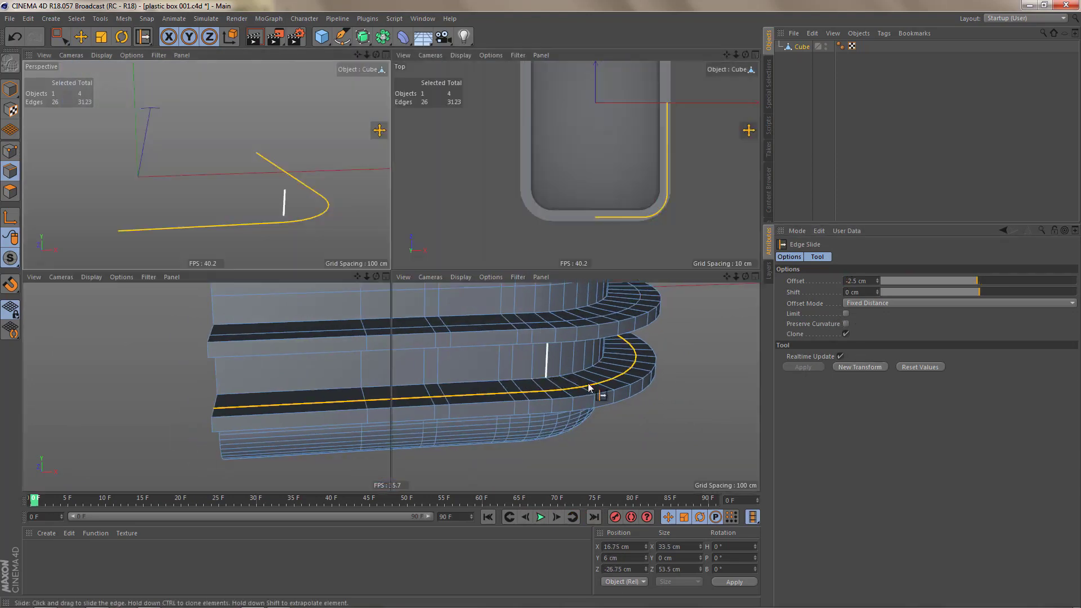
middle_click(608, 394)
middle_click_drag(594, 368, 596, 344, "alt")
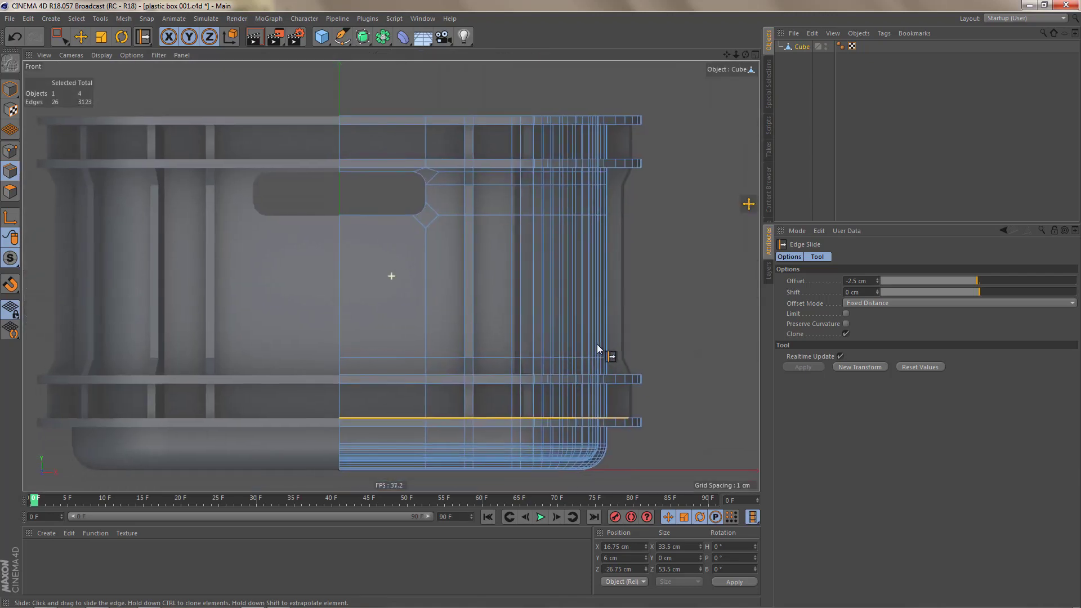
mouse_move(503, 390)
right_mouse_down("alt")
mouse_move(524, 374)
mouse_move(511, 393)
mouse_move(515, 381)
right_mouse_up("alt")
middle_click(507, 375)
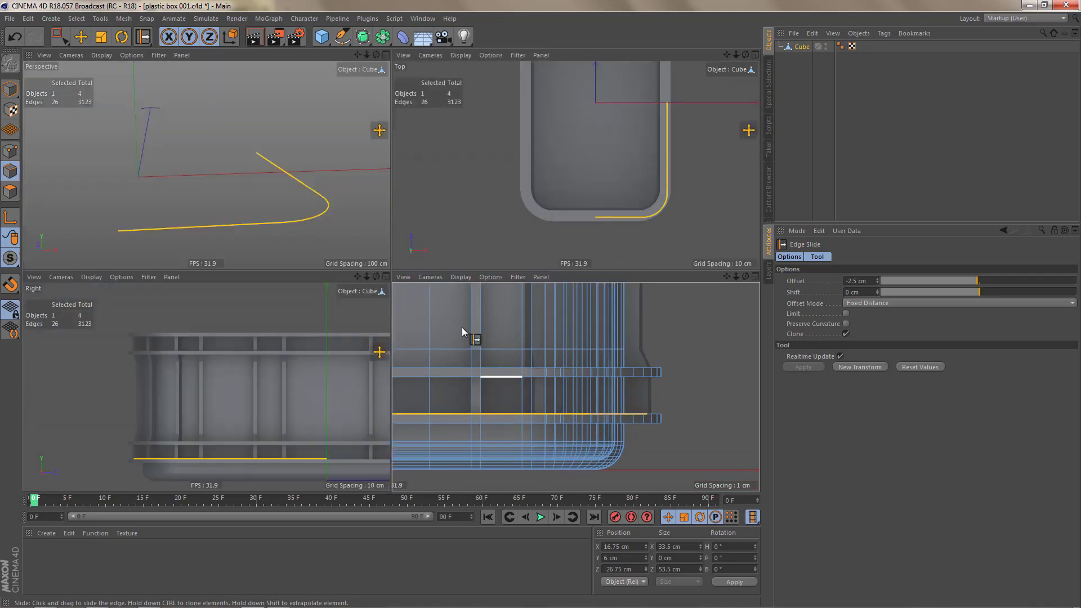
middle_click(322, 189)
right_click_drag(508, 259, 417, 298, "alt")
left_click_drag(391, 275, 504, 324, "alt")
mouse_move(498, 246)
left_mouse_down("alt")
mouse_move(519, 282)
mouse_move(537, 289)
mouse_move(546, 202)
mouse_move(510, 204)
mouse_move(479, 270)
mouse_move(674, 278)
mouse_move(479, 254)
mouse_move(552, 292)
mouse_move(503, 232)
mouse_move(448, 205)
mouse_move(490, 246)
mouse_move(534, 252)
left_mouse_up("alt")
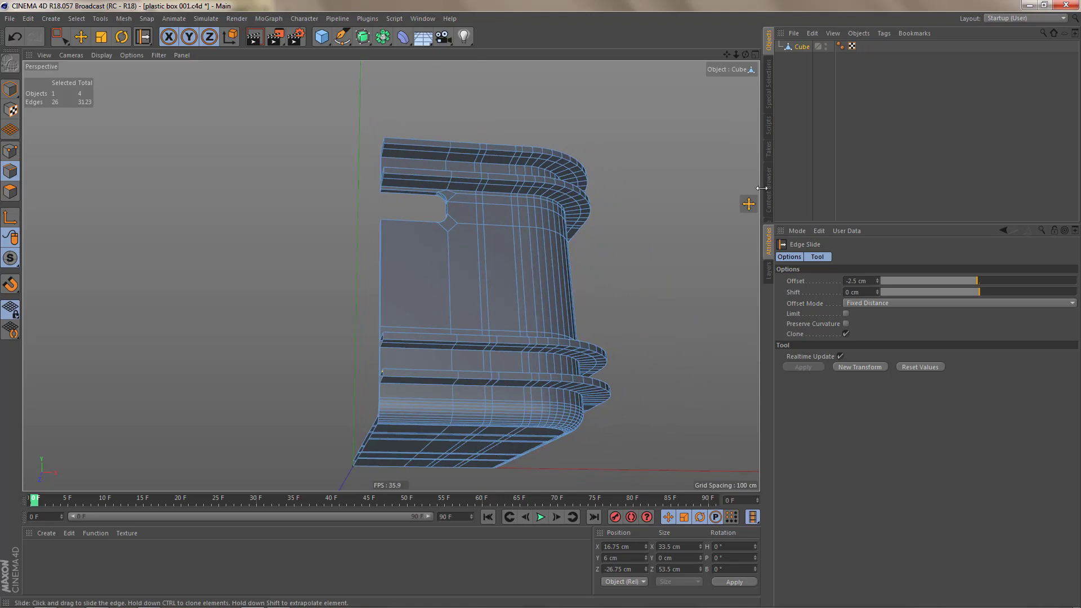
Step: Rename the Cube object as "plastic box"
double_click(802, 46)
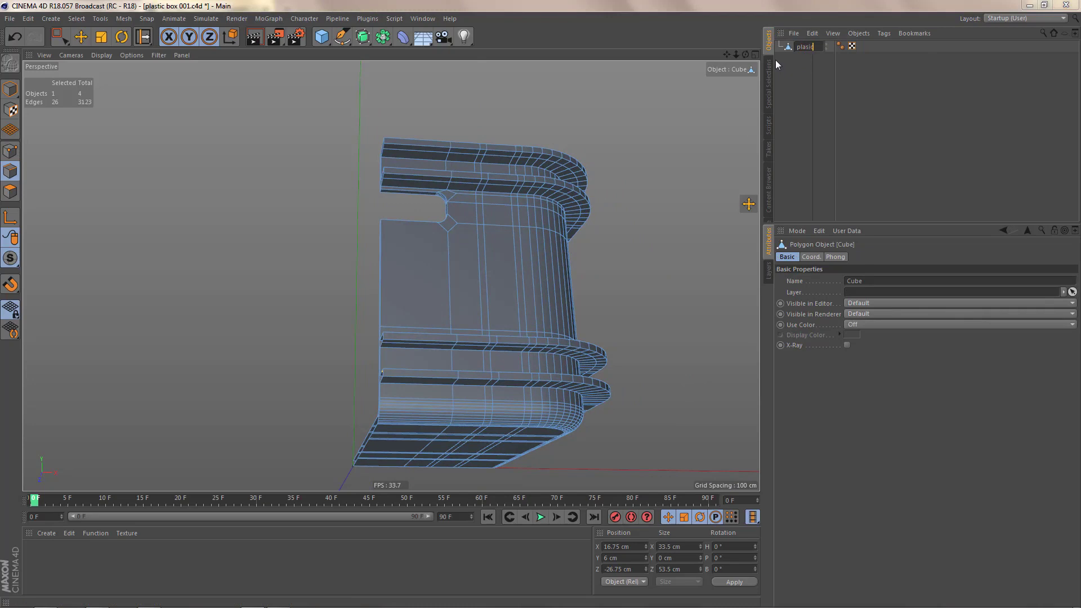
type("plastic box")
key("Return")
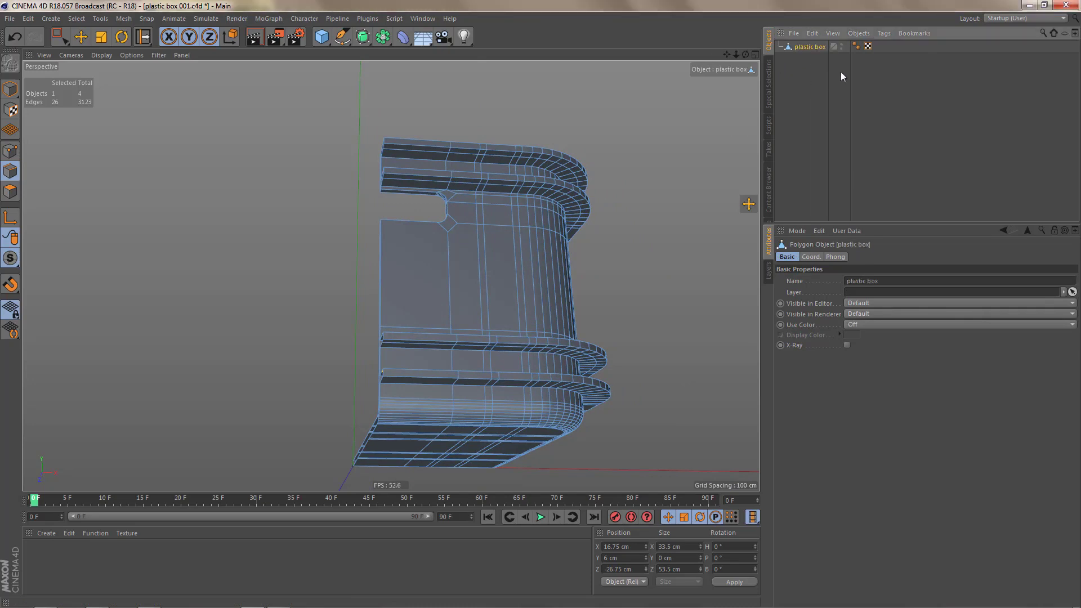
Step: Duplicate the plastic box object and hide the original in both editor and renderer
left_click_drag(816, 49, 816, 65, "ctrl")
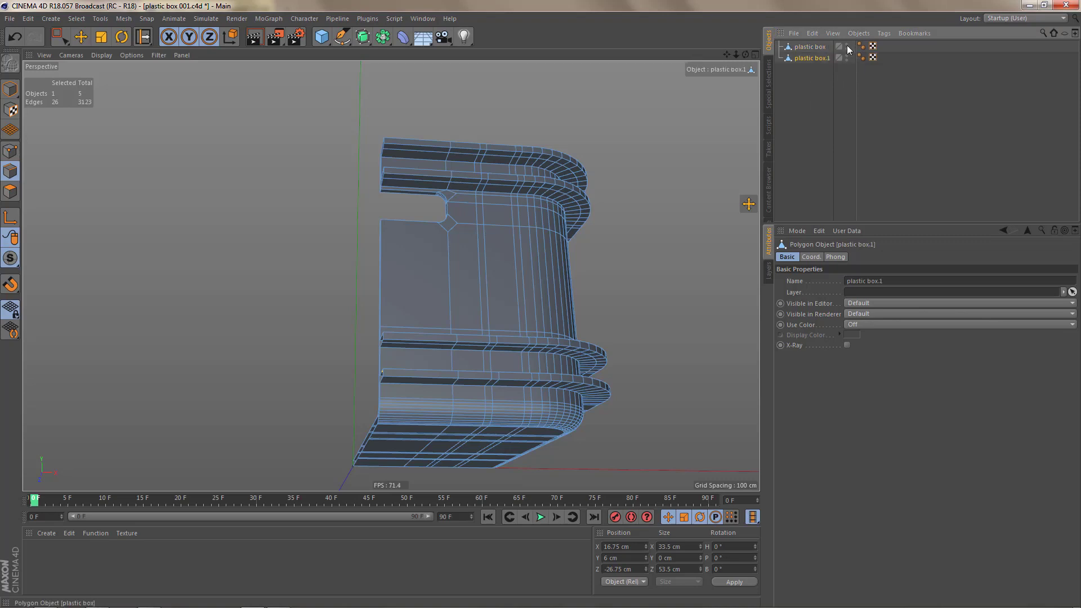
left_click(846, 45, "alt")
left_click(847, 46, "alt")
Step: Switch the duplicated box to polygon editing with the Move tool, with its upper flanges in close view
left_click_drag(543, 193, 500, 291, "alt")
right_click_drag(500, 290, 528, 279, "alt")
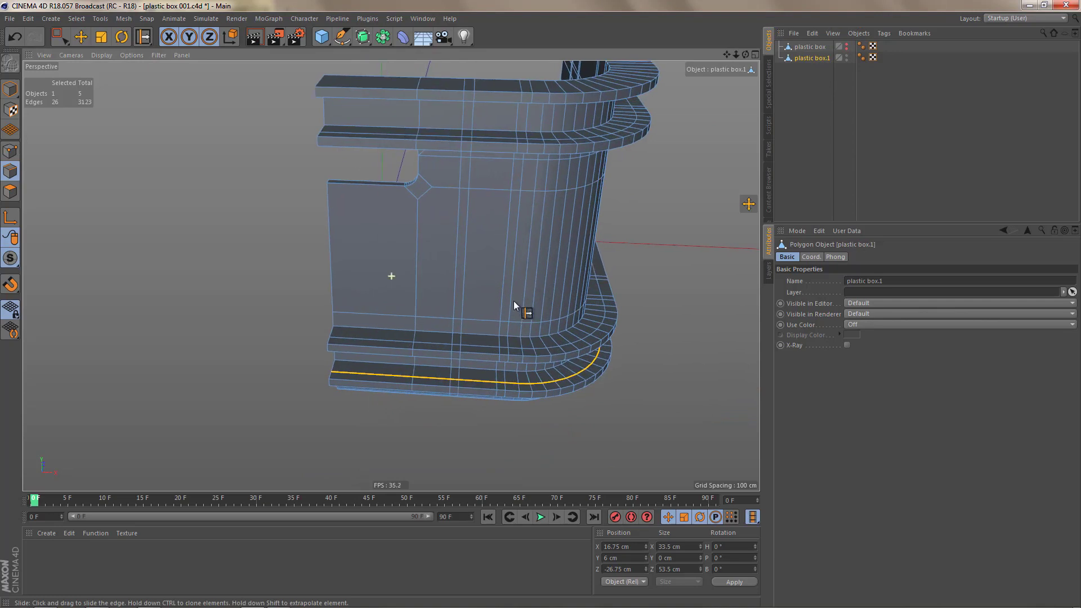
middle_click_drag(529, 279, 515, 301, "alt")
key("Return")
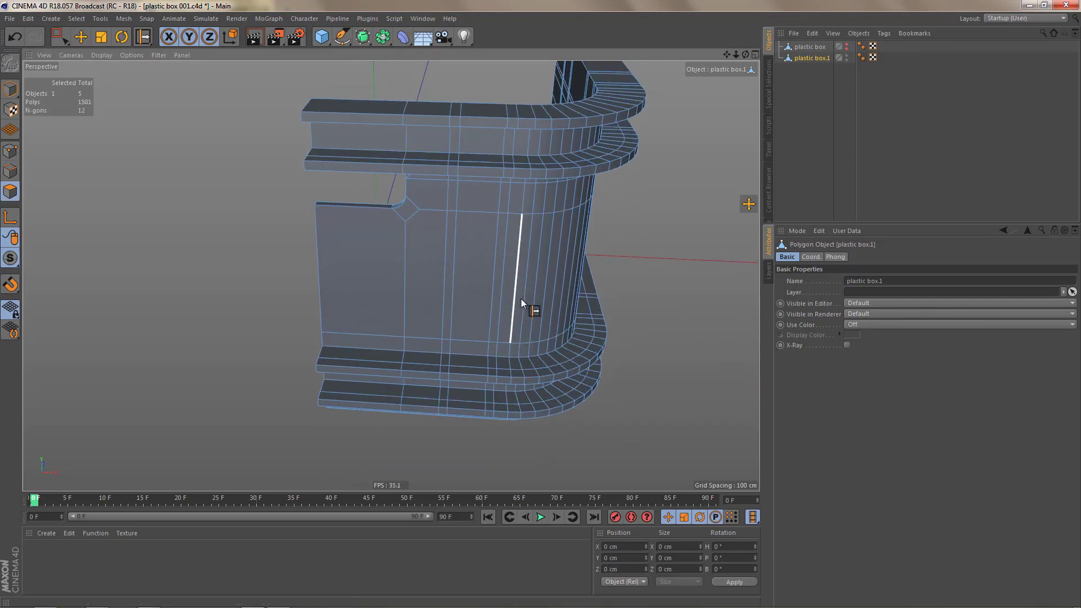
left_click_drag(500, 232, 510, 146, "alt")
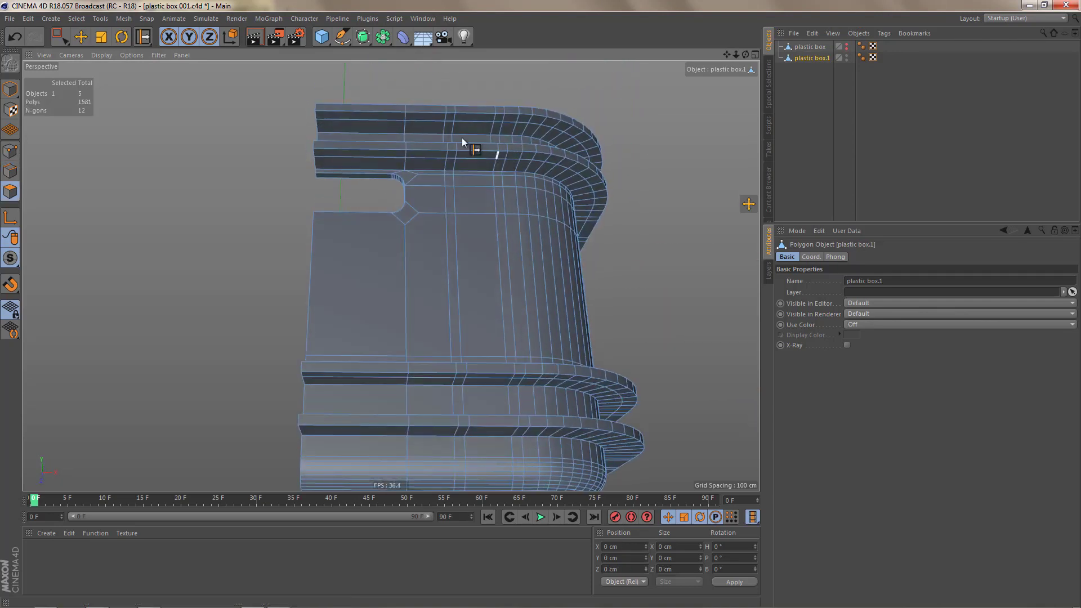
right_click_drag(453, 128, 504, 124, "alt")
key("e")
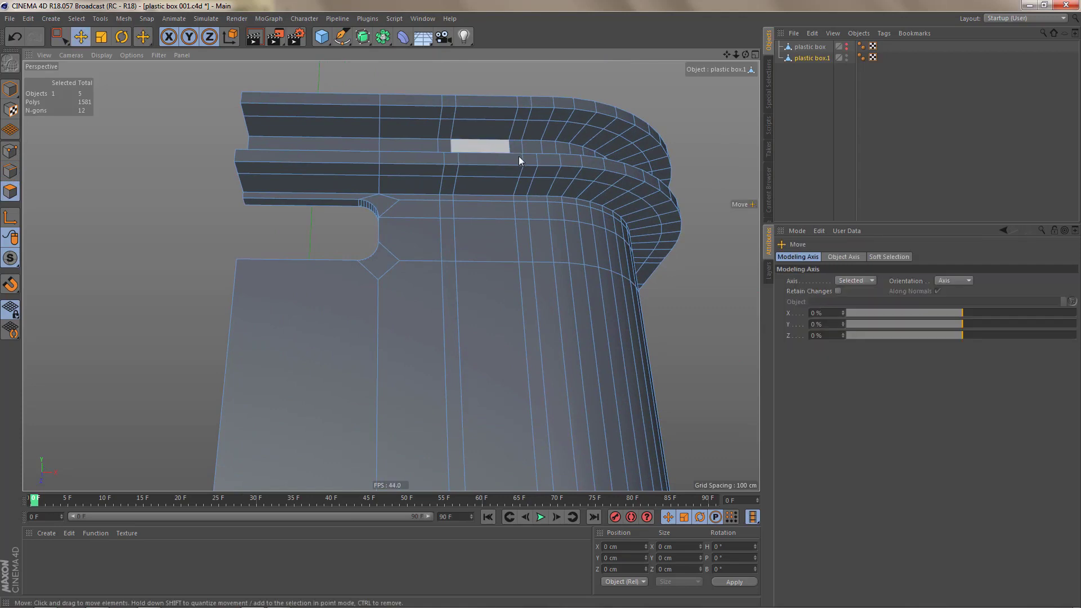
Step: Rectangle-select the narrow vertical rib strip of polygons between the two upper flanges in the front view, beside the handle opening
mouse_move(519, 157)
middle_mouse_down("alt")
mouse_move(556, 171)
mouse_move(540, 162)
middle_mouse_up("alt")
middle_click(539, 211)
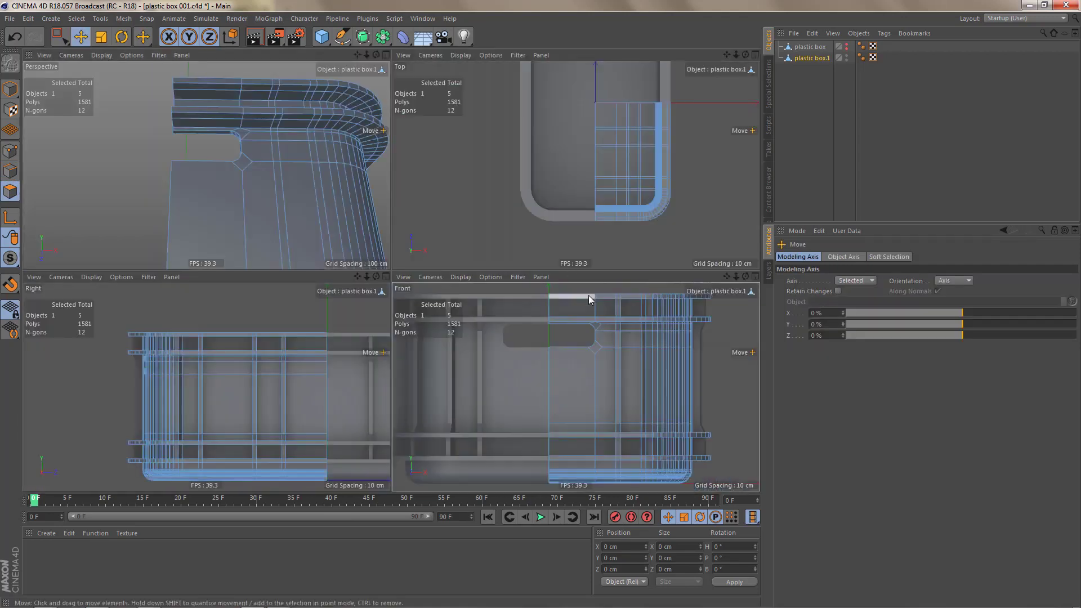
middle_click(589, 295)
right_click_drag(528, 171, 553, 161, "alt")
middle_click_drag(536, 175, 581, 268, "alt")
middle_click_drag(528, 207, 568, 243, "alt")
right_click_drag(528, 202, 556, 194, "alt")
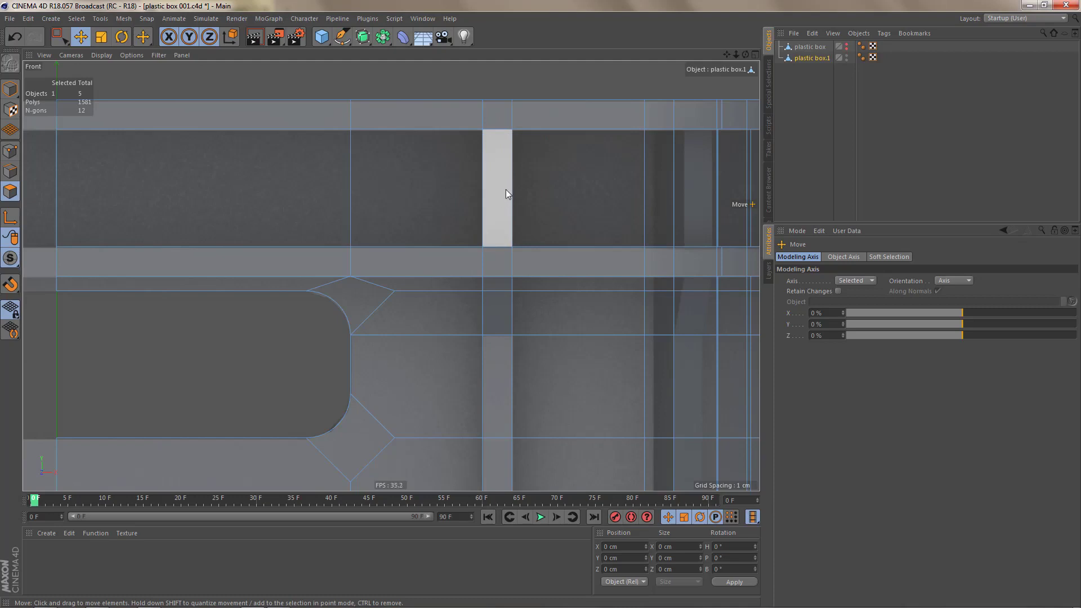
scroll(523, 211, "down", 3)
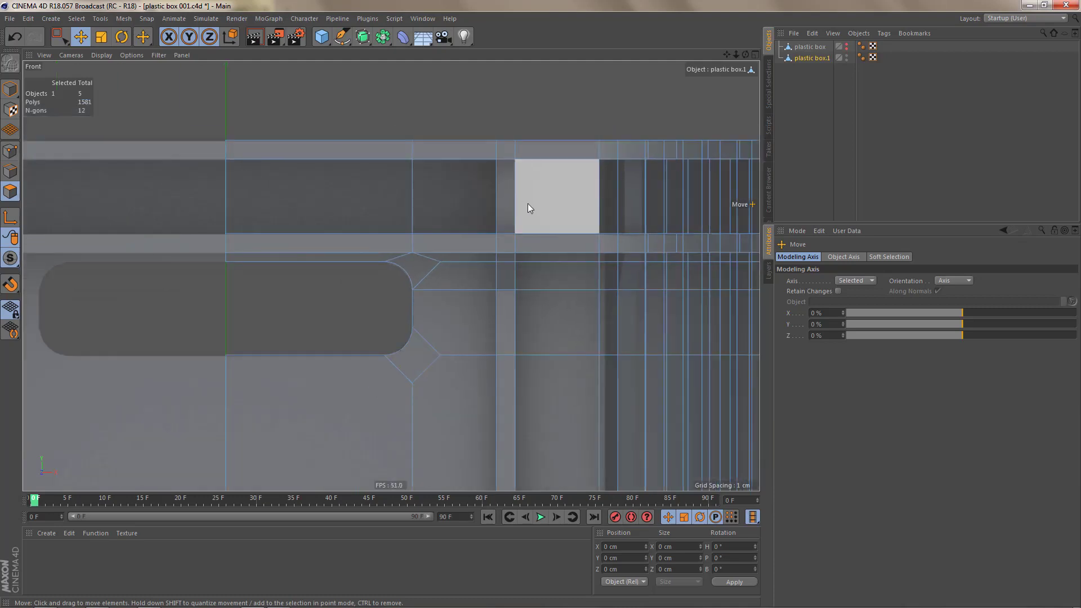
key("0")
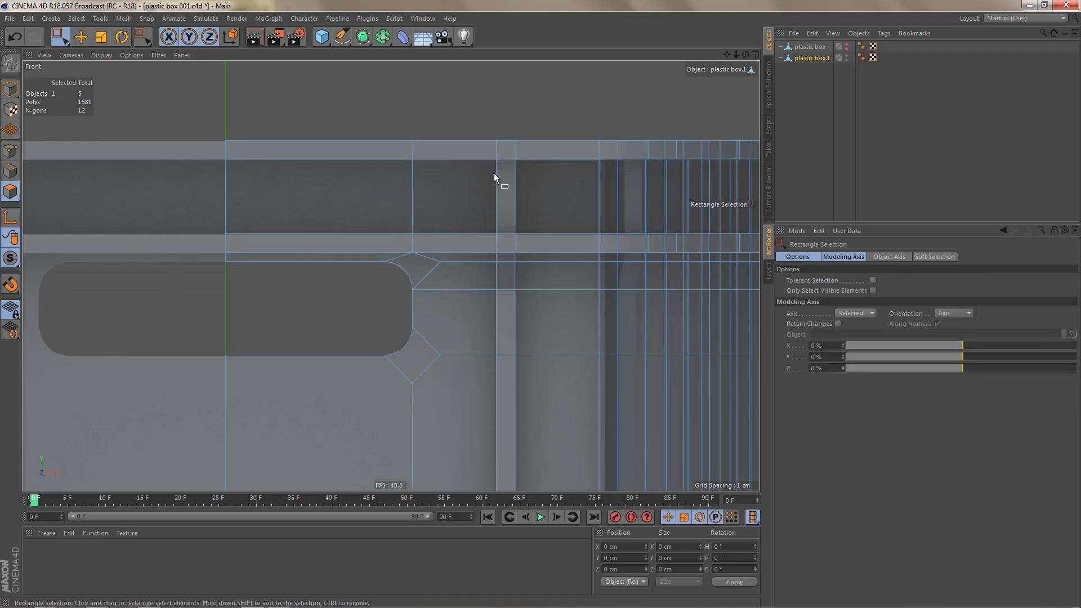
left_click_drag(493, 157, 536, 246)
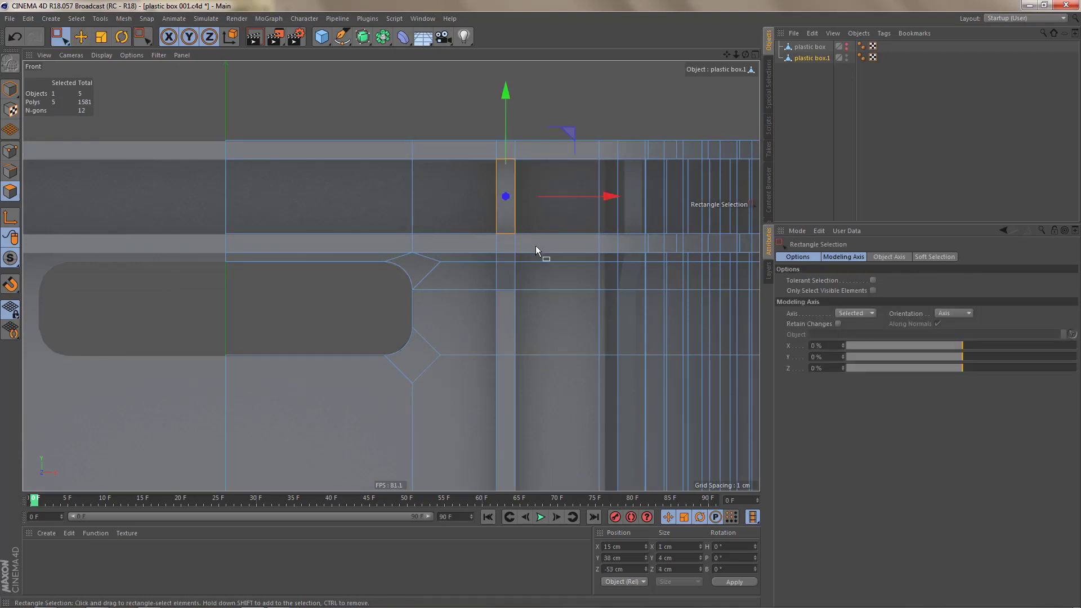
Step: Add the same rib strip's polygons between the second and third flanges and between the two lower flanges to the selection
middle_click_drag(536, 246, 539, 185, "alt")
right_click_drag(537, 182, 546, 235, "alt")
middle_click_drag(547, 235, 551, 194, "alt")
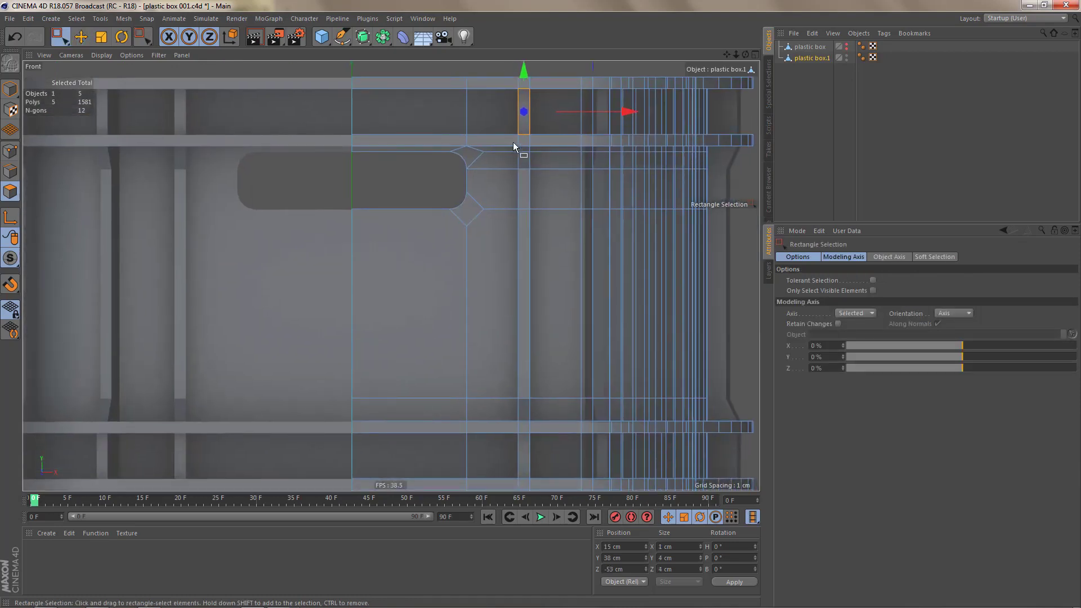
left_click_drag(512, 146, 550, 426)
middle_click_drag(550, 423, 548, 301, "alt")
left_click_drag(513, 298, 537, 350, "shift")
key("F1")
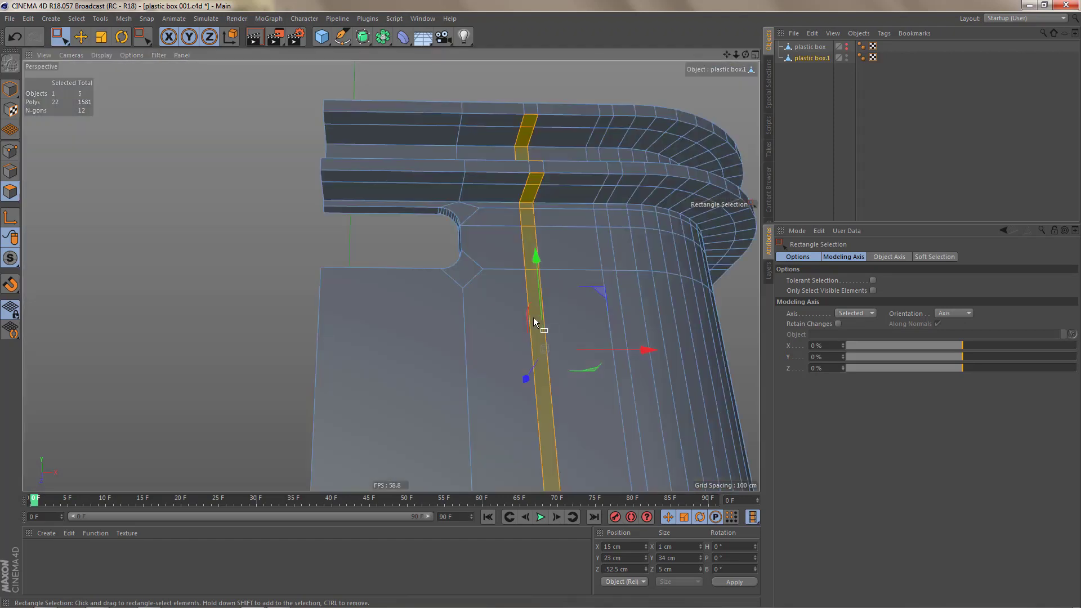
Step: Deselect the rib strip's polygons on the inside of the box wall with Live Selection
left_click_drag(548, 287, 706, 312, "alt")
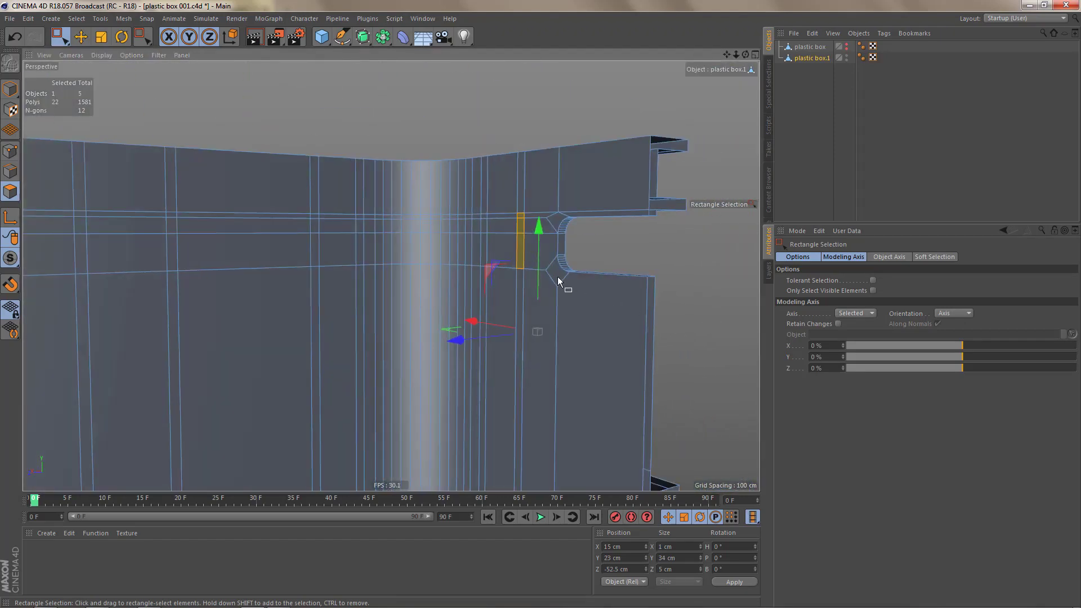
key("9")
left_click_drag(518, 201, 515, 277, "ctrl")
left_click_drag(567, 201, 365, 253, "alt")
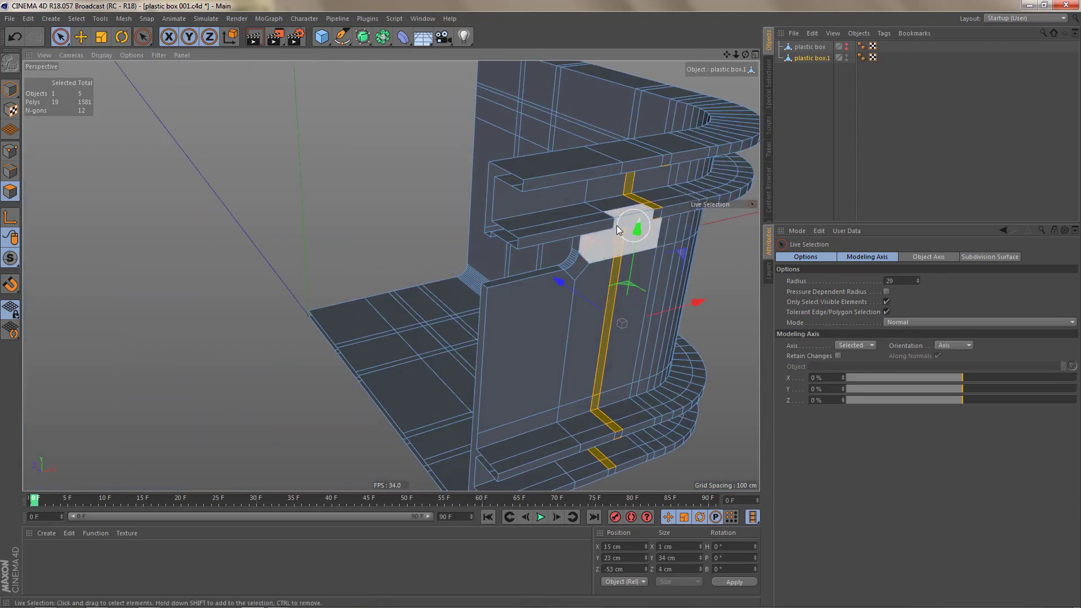
Step: Deselect the rib strip's front rim polygon and outer underside polygon on the second flange
middle_click_drag(634, 230, 565, 267, "alt")
right_click_drag(580, 262, 650, 228, "alt")
left_click(599, 223, "ctrl")
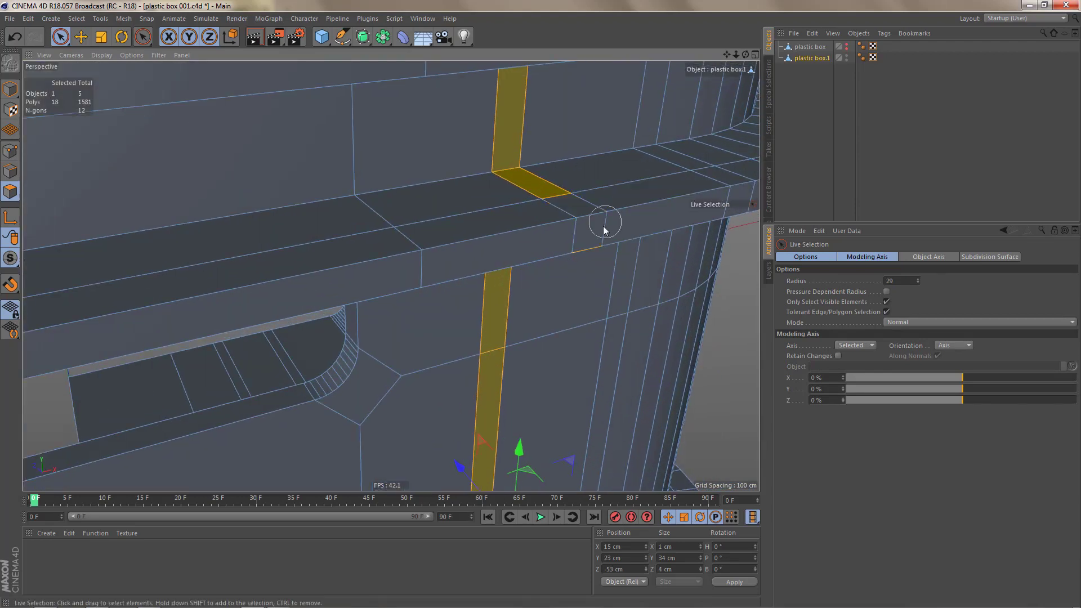
left_click_drag(629, 216, 616, 153, "alt")
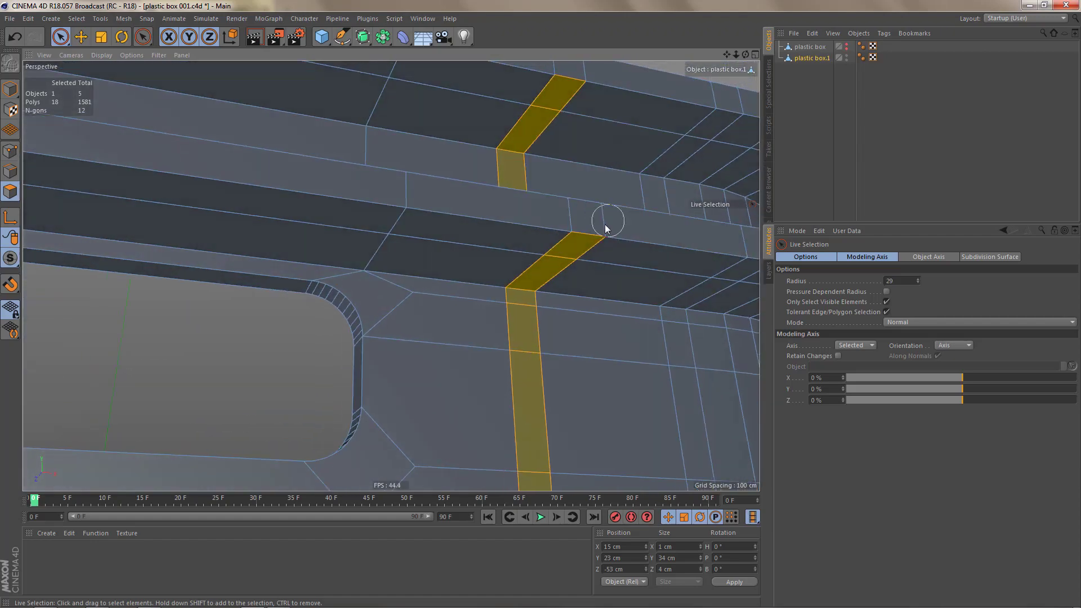
left_click(595, 230, "ctrl")
Step: Deselect the rib strip's rim and outer underside polygons on the third flange and the rim polygon on the lowest flange
right_click_drag(548, 220, 485, 242, "alt")
left_click_drag(532, 295, 540, 383, "alt")
middle_click_drag(541, 383, 523, 169, "alt")
right_click_drag(534, 398, 576, 374, "alt")
left_click(539, 384, "ctrl")
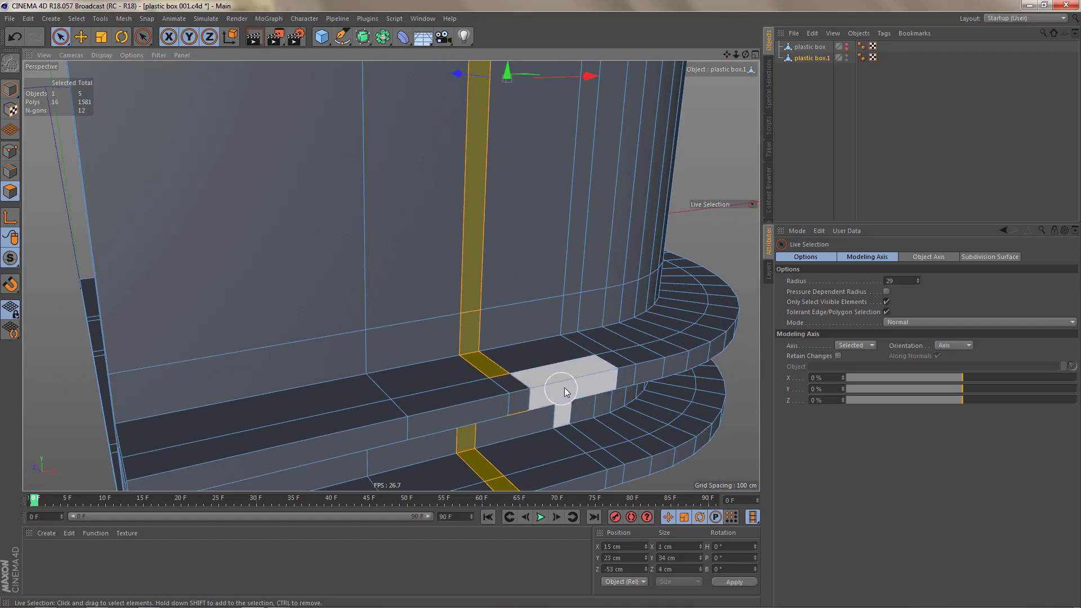
left_click_drag(560, 375, 556, 266, "alt")
left_click(539, 375, "ctrl")
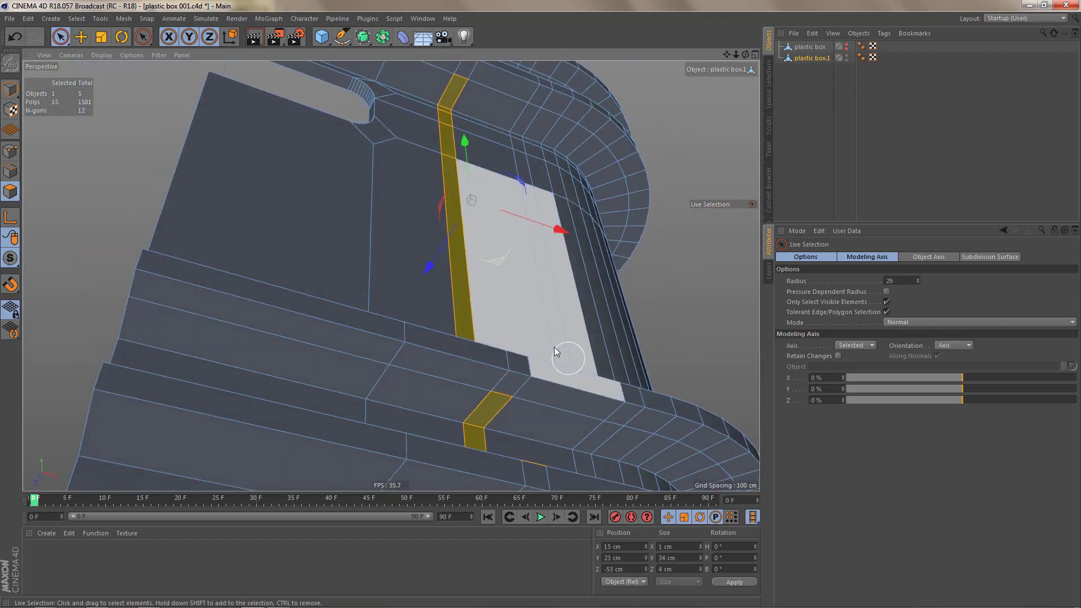
left_click_drag(524, 370, 535, 434, "alt")
middle_click_drag(535, 434, 531, 360, "alt")
left_click(542, 400, "ctrl")
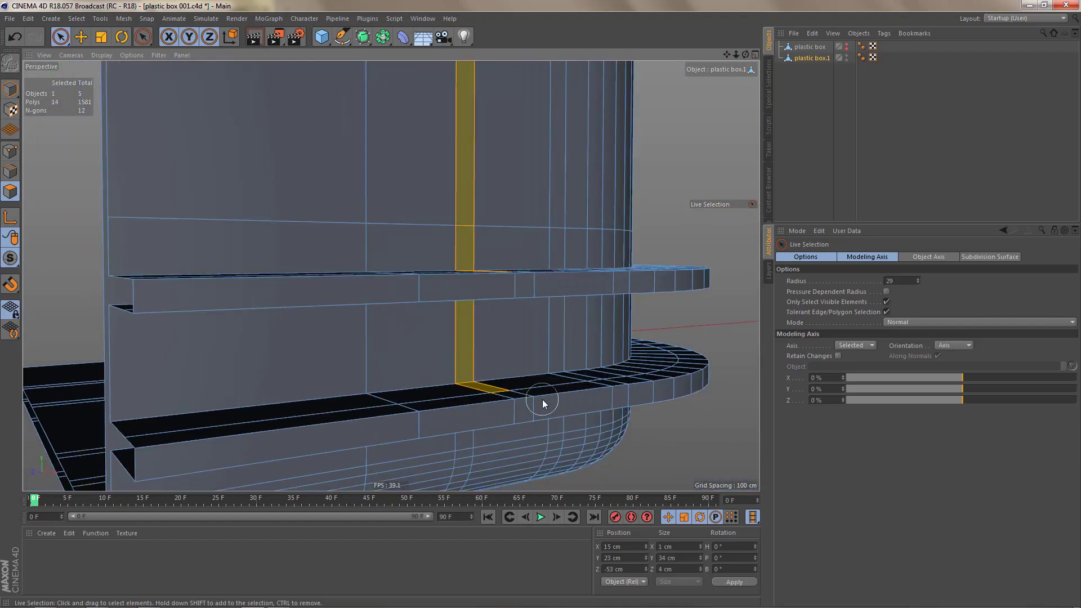
Step: Using the Move tool, add the next narrow strip toward the corner between the two upper flanges to the selection, including both facing flange polygons
left_click_drag(577, 363, 464, 228, "alt")
key("e")
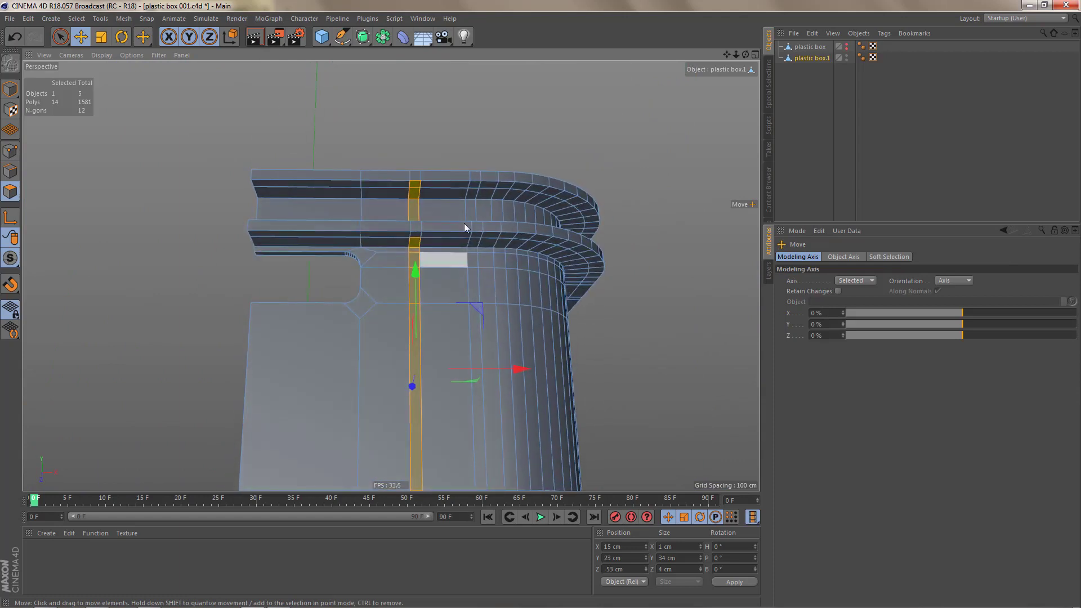
right_click_drag(459, 205, 498, 182, "alt")
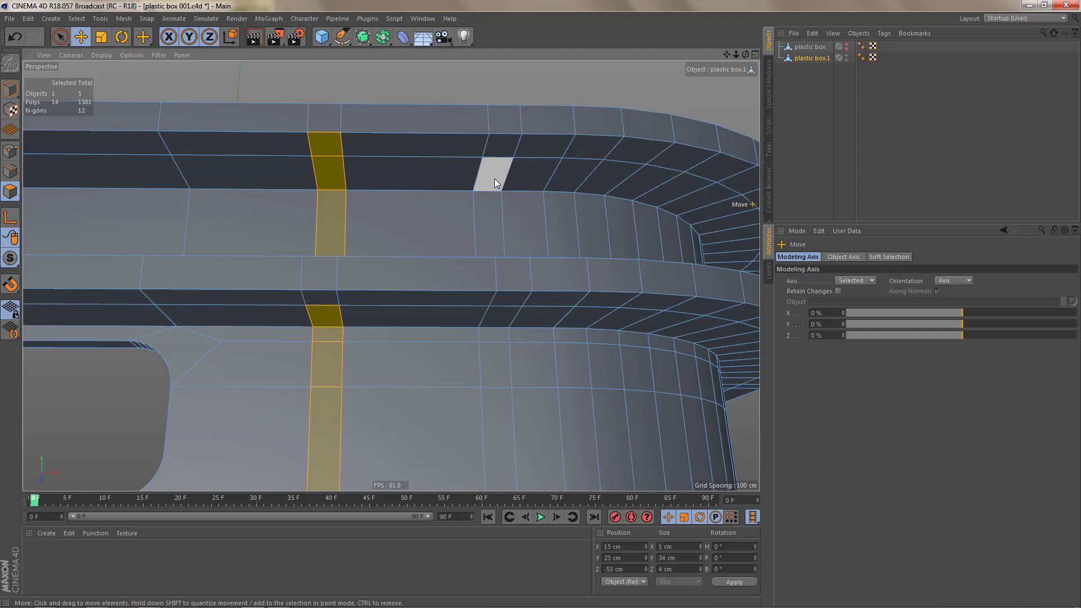
left_click(495, 179, "shift")
left_click_drag(524, 254, 524, 326, "alt")
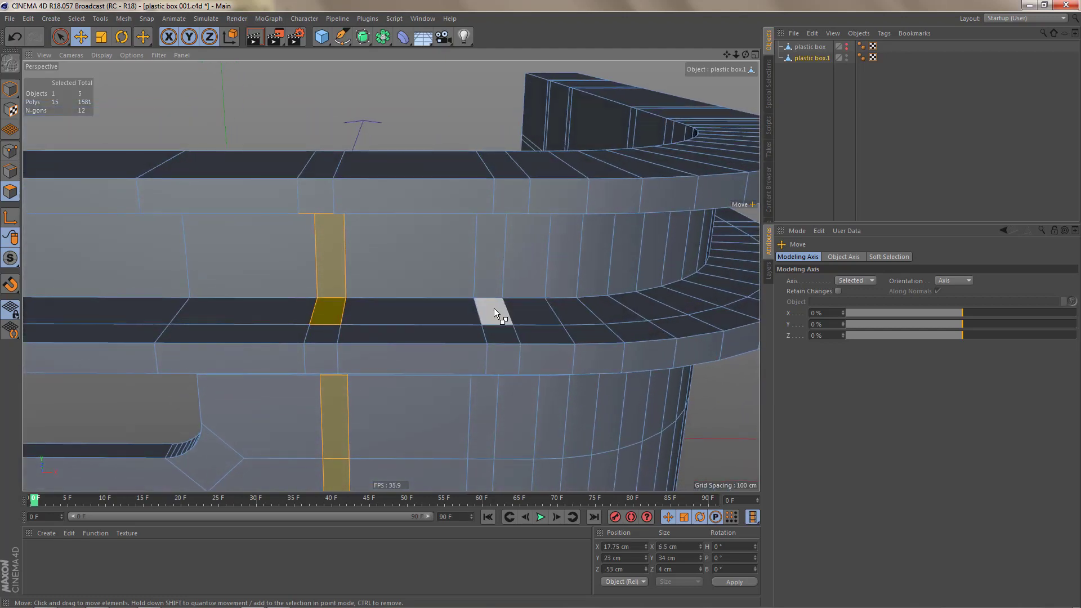
left_click(494, 309, "shift")
left_click(491, 276, "shift")
Step: Add this second strip's polygons from the second flange's underside down the wall to the third flange's top
left_click_drag(568, 308, 560, 246, "alt")
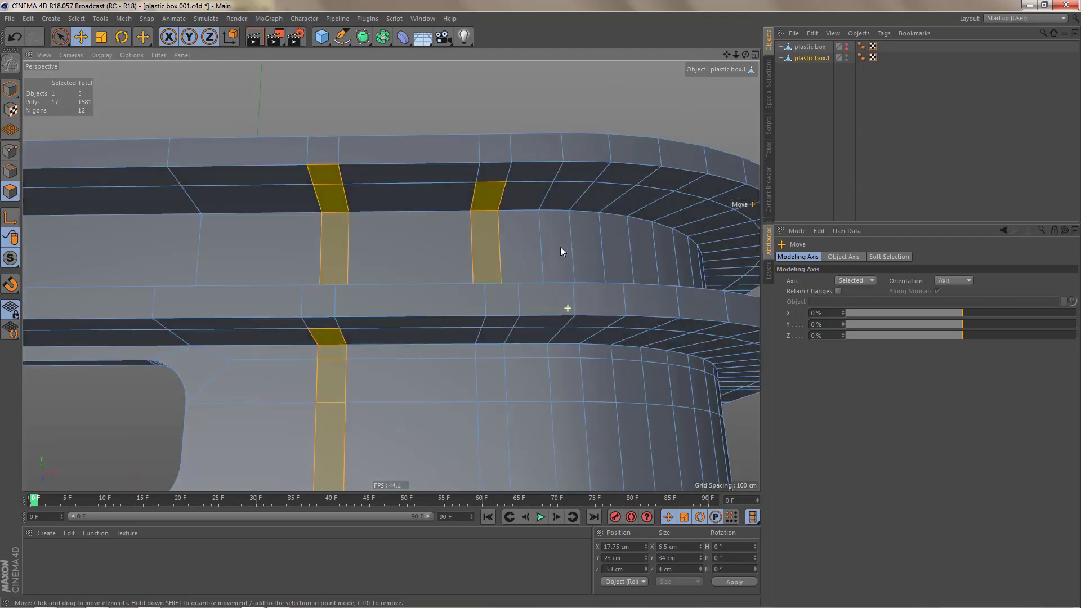
scroll(539, 215, "down", 5)
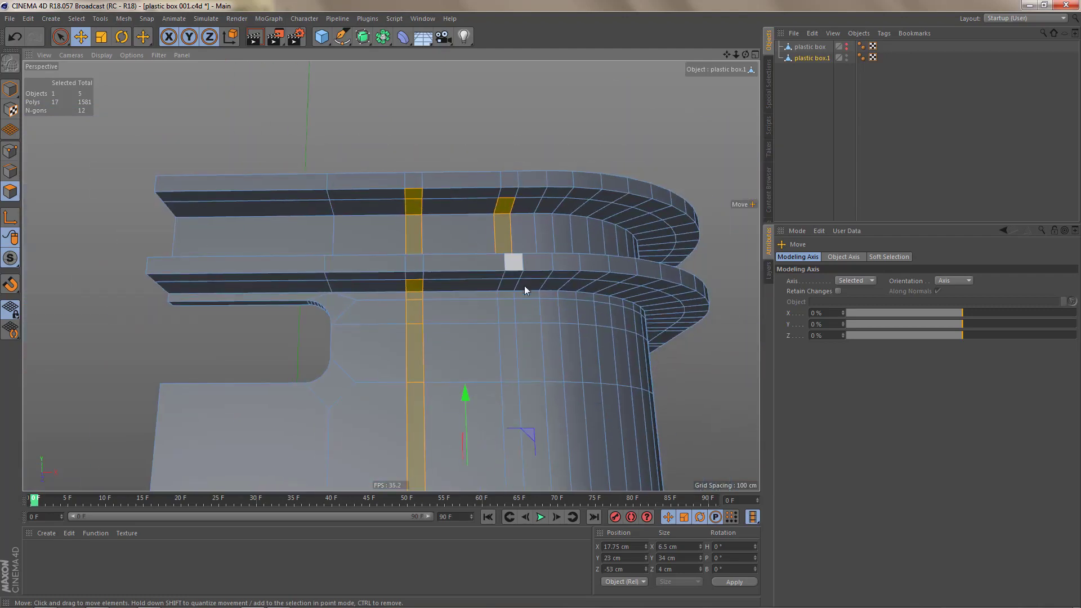
middle_click_drag(524, 286, 515, 255, "alt")
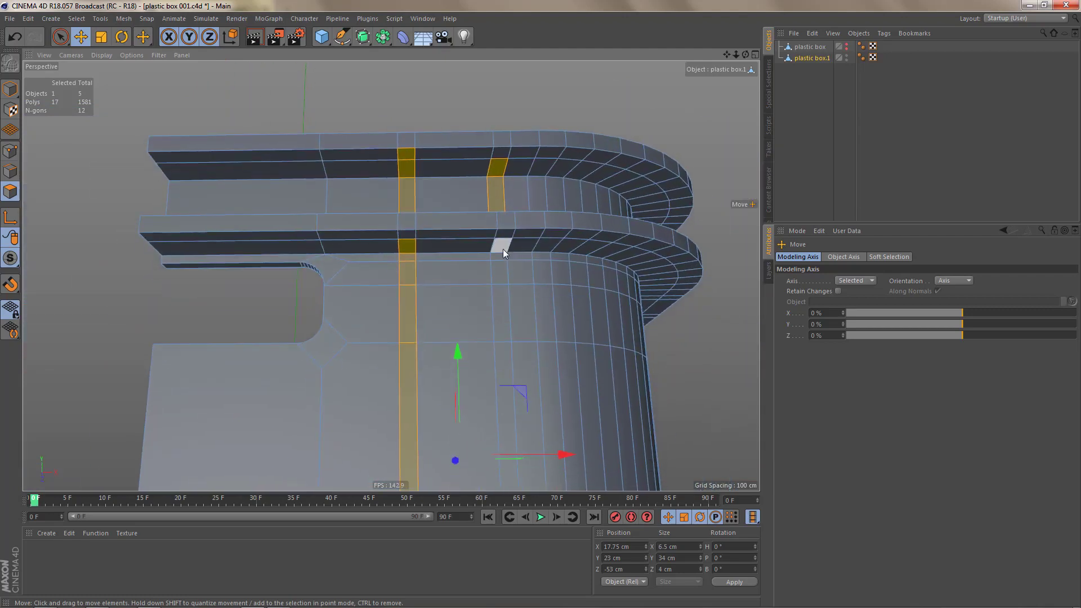
left_click(503, 250, "shift")
scroll(518, 250, "down", 5)
left_click_drag(515, 316, 515, 381, "alt")
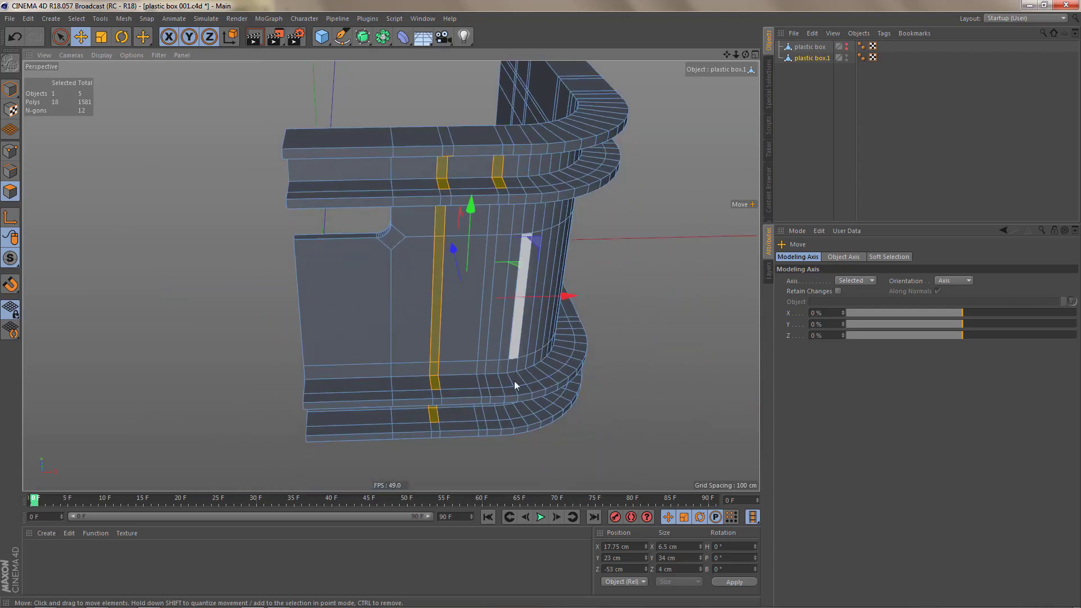
left_click_drag(497, 329, 478, 305, "alt")
right_click_drag(507, 376, 603, 369, "alt")
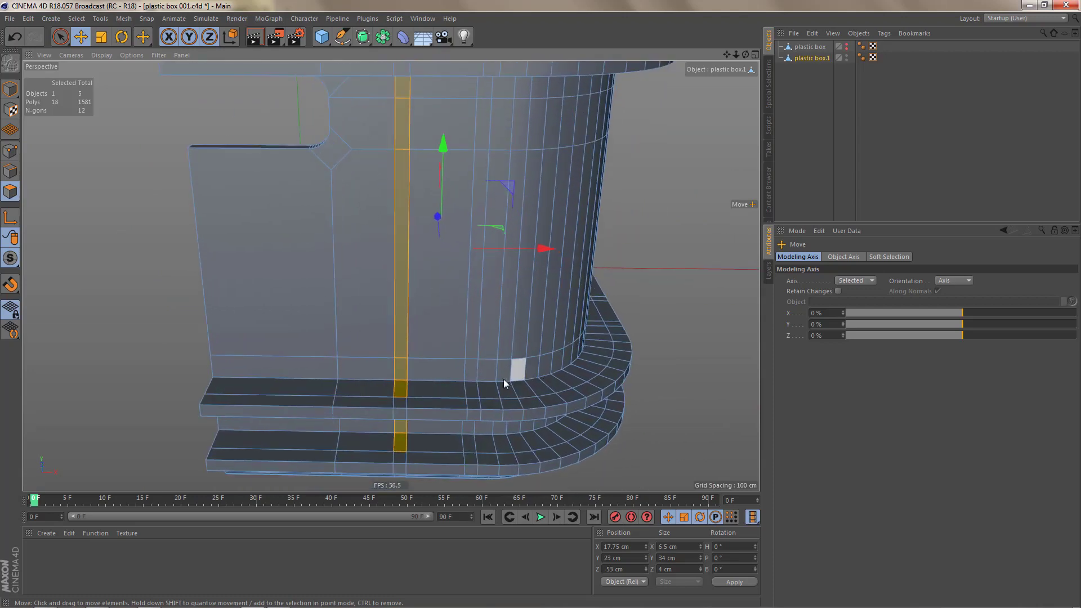
left_click(472, 387, "ctrl+shift")
Step: Add the second strip's wall and facing flange polygons between the two lower flanges to the selection
left_click_drag(522, 403, 524, 256, "alt")
right_click_drag(479, 453, 492, 417, "alt")
left_click(458, 393, "shift")
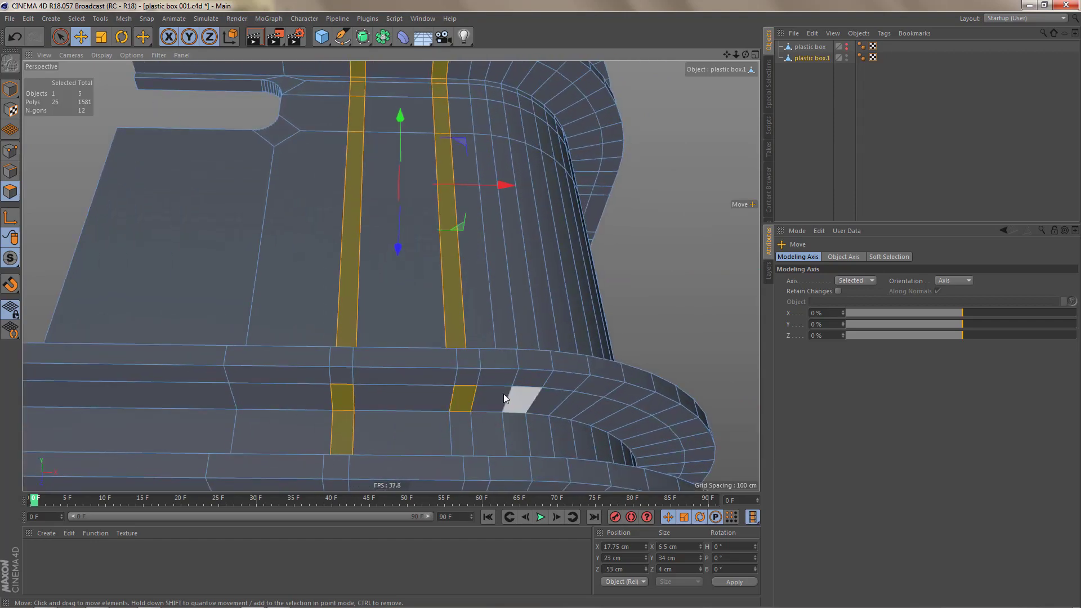
left_click_drag(486, 378, 484, 479, "alt")
middle_click_drag(484, 478, 488, 411, "alt")
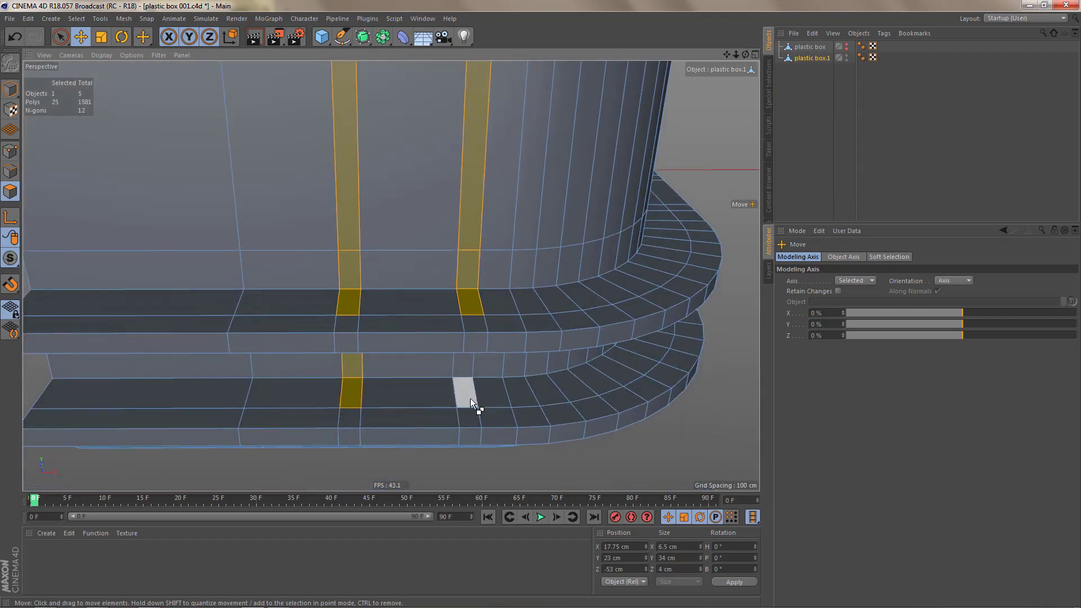
left_click(470, 397, "shift")
left_click(466, 364, "shift")
Step: Add the strip at the middle of the rounded corner between the two lower flanges, plus its polygon on the third flange's top
left_click_drag(546, 333, 528, 297, "alt")
right_click_drag(495, 320, 479, 371, "alt")
middle_click_drag(556, 304, 440, 447, "alt")
left_click_drag(479, 350, 408, 277, "alt")
middle_click_drag(471, 271, 475, 151, "alt")
left_click_drag(490, 259, 491, 226, "alt")
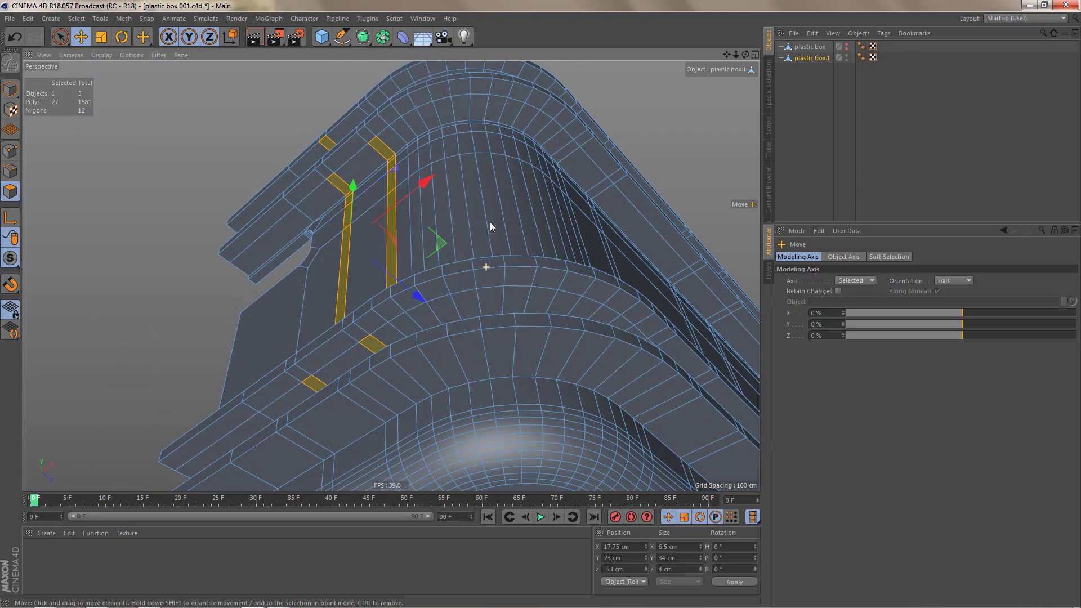
left_click(498, 296, "shift")
left_click_drag(517, 308, 524, 407, "alt")
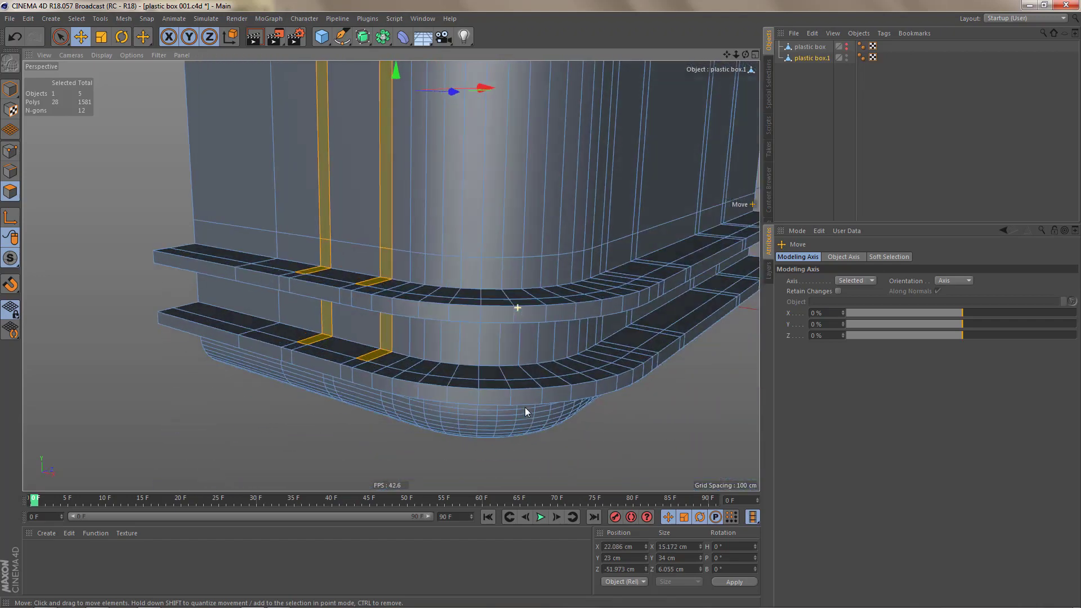
left_click(493, 371, "shift")
left_click(493, 344, "shift")
mouse_move(531, 317)
left_mouse_down("alt")
mouse_move(527, 298)
mouse_move(528, 331)
left_mouse_up("alt")
left_click(493, 286, "shift")
Step: Path-select the corner strip from the third flange's top up the wall to the second flange's underside
left_click_drag(519, 174, 513, 142, "alt")
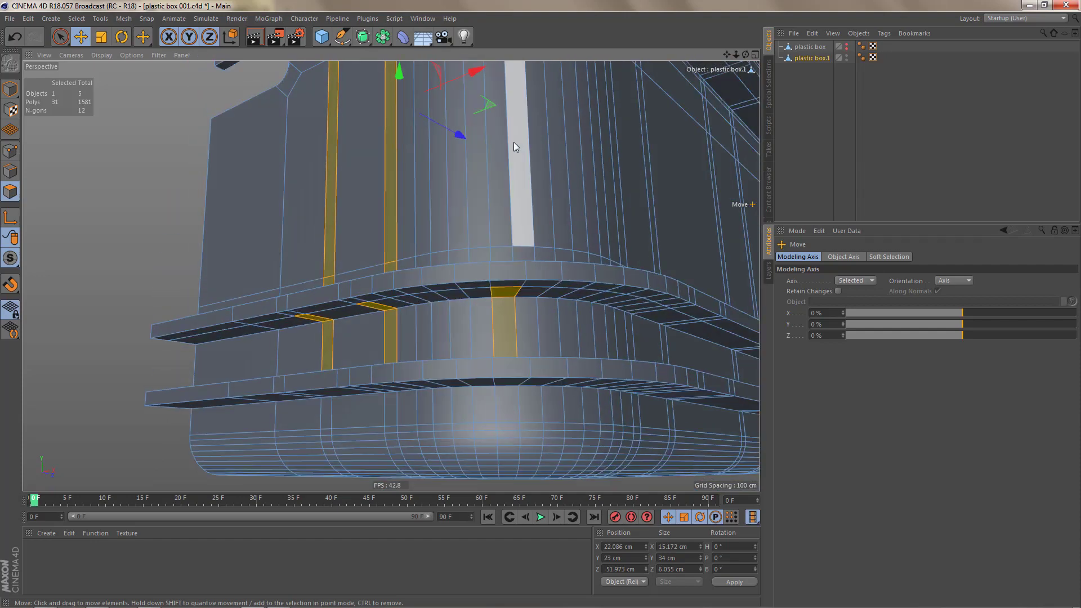
middle_click_drag(514, 142, 499, 330, "alt")
left_click(479, 92, "ctrl+shift")
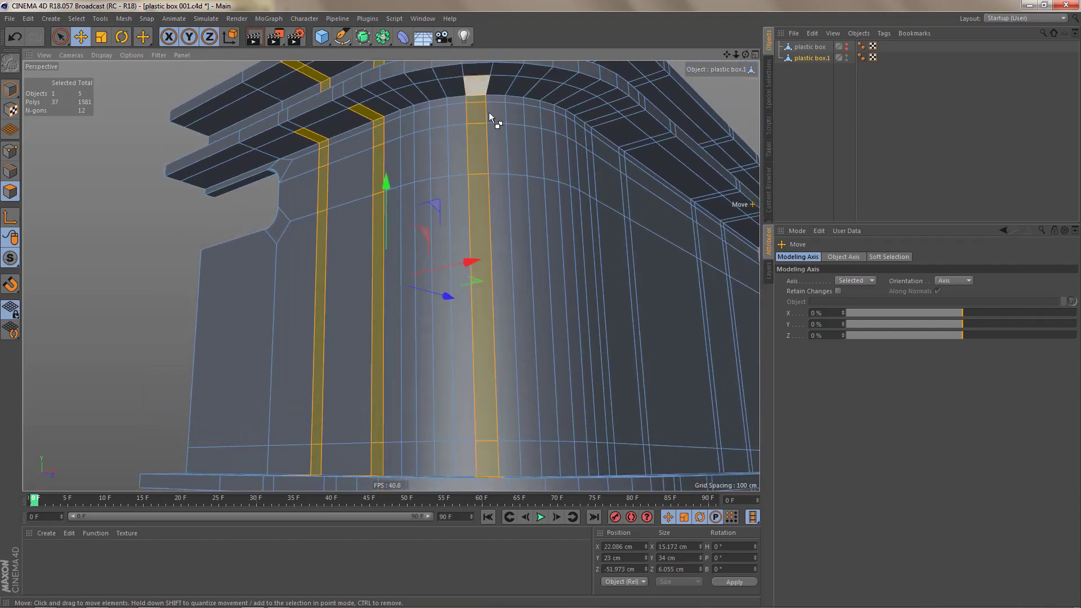
Step: Add the corner strip's wall and facing flange polygons between the two upper flanges to the selection
middle_click_drag(513, 199, 526, 317, "alt")
left_click_drag(479, 211, 482, 285, "alt")
left_click(490, 244, "shift")
left_click_drag(517, 194, 516, 129, "alt")
left_click(483, 186, "shift")
left_click(484, 171, "shift")
Step: Add the first narrow strip past the corner on the long side between the two upper flanges, including both facing flange polygons
right_click_drag(435, 191, 508, 219, "alt")
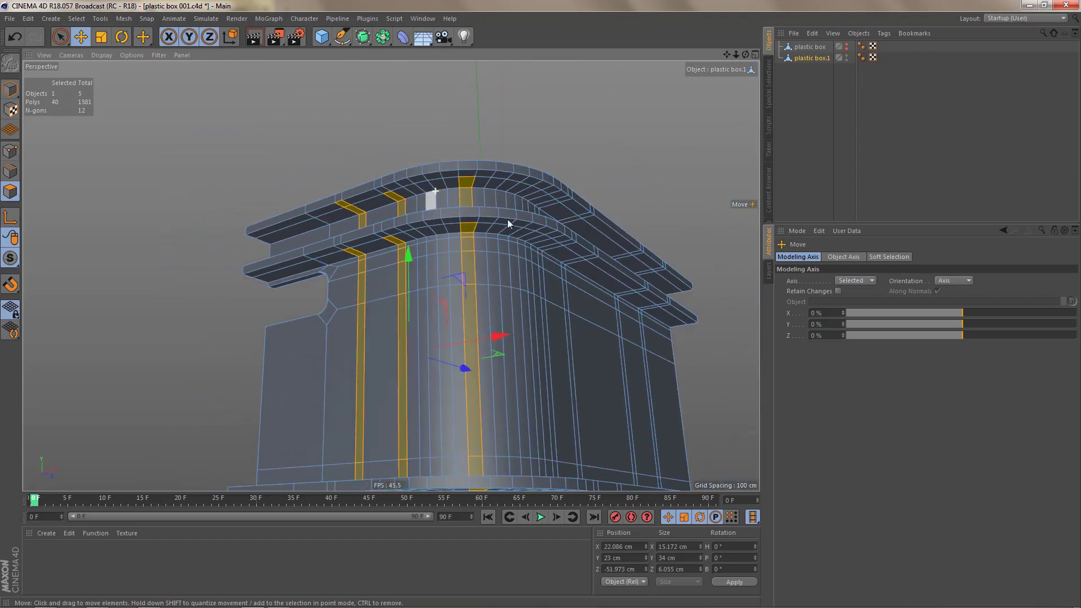
left_click_drag(511, 216, 399, 194, "alt")
middle_click_drag(486, 238, 406, 266, "alt")
right_click_drag(534, 218, 581, 205, "alt")
middle_click_drag(546, 210, 556, 243, "alt")
left_click(521, 225, "shift")
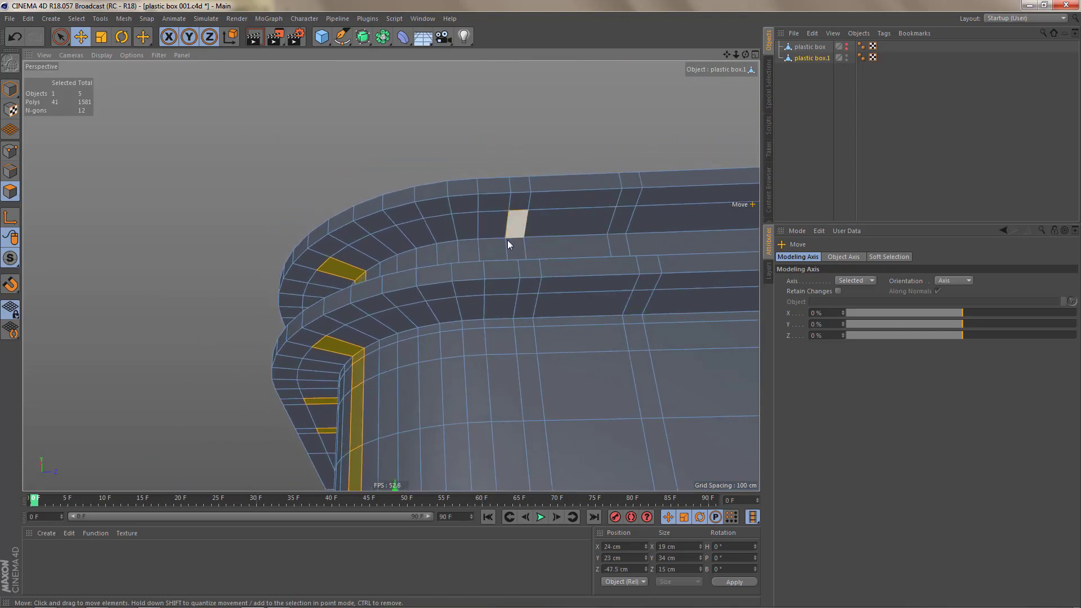
left_click_drag(510, 249, 522, 336)
key("ctrl+z")
left_click_drag(529, 277, 539, 431, "alt")
left_click(519, 238, "shift")
left_click(517, 210, "shift")
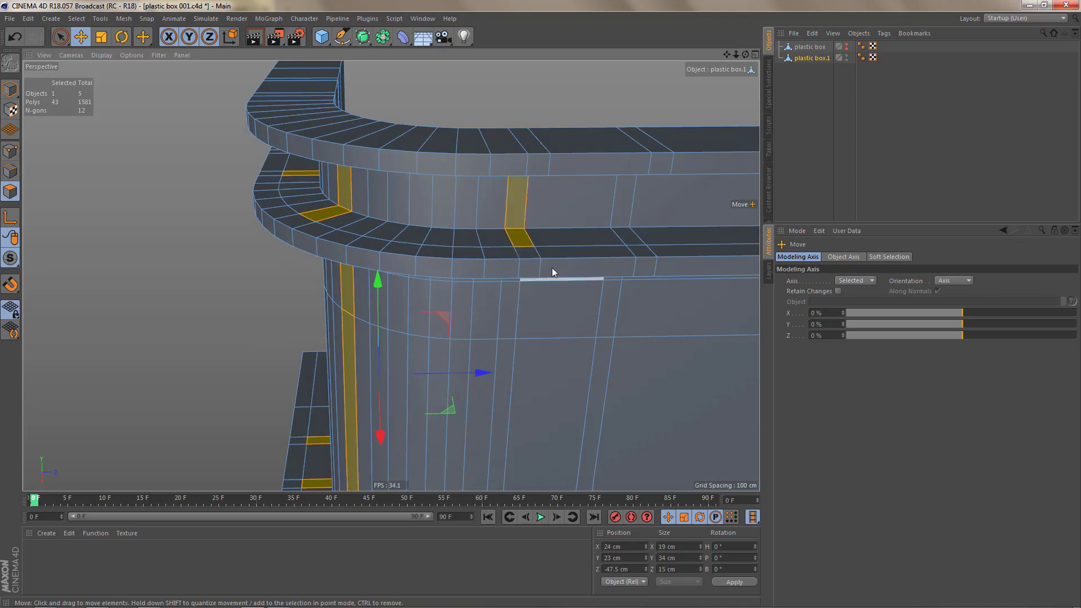
Step: Extend the long side's first strip from the second flange's underside down the wall to the third flange's top
left_click_drag(551, 273, 551, 185, "alt")
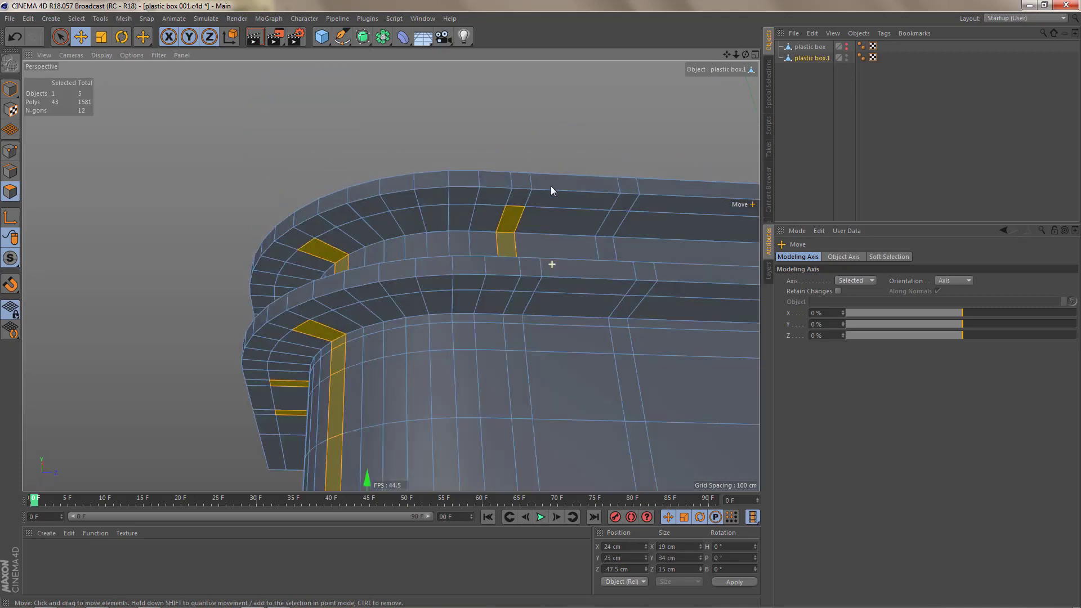
left_click(524, 305, "shift")
left_click_drag(519, 333, 493, 163, "alt")
left_click_drag(518, 358, 521, 285, "alt")
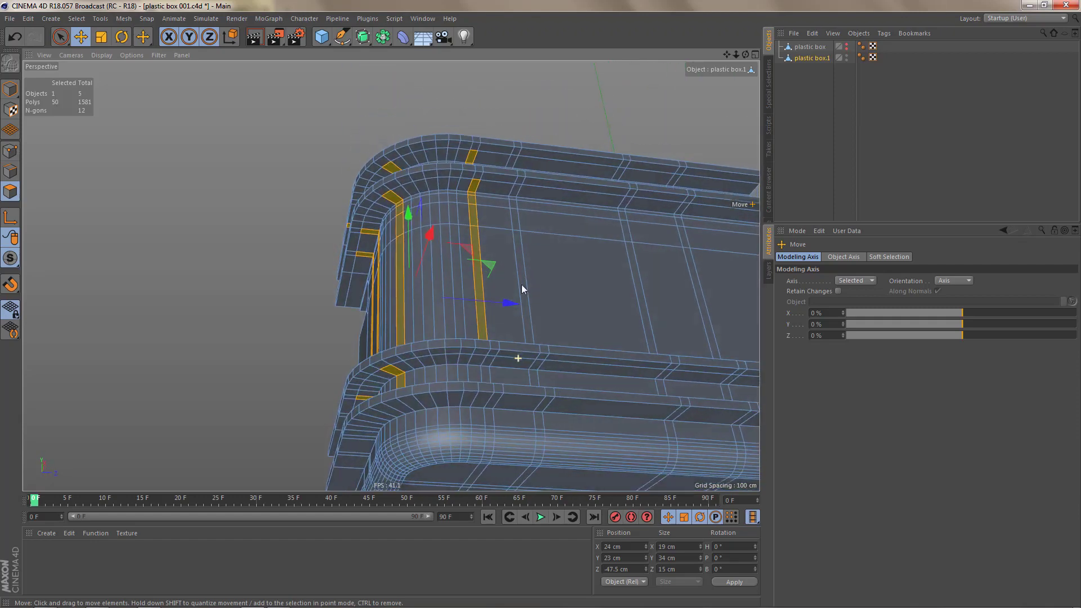
Step: Add the long side's first strip polygons between the two lower flanges to the selection
left_click(492, 360, "shift")
left_click_drag(496, 393, 489, 444)
key("ctrl+z")
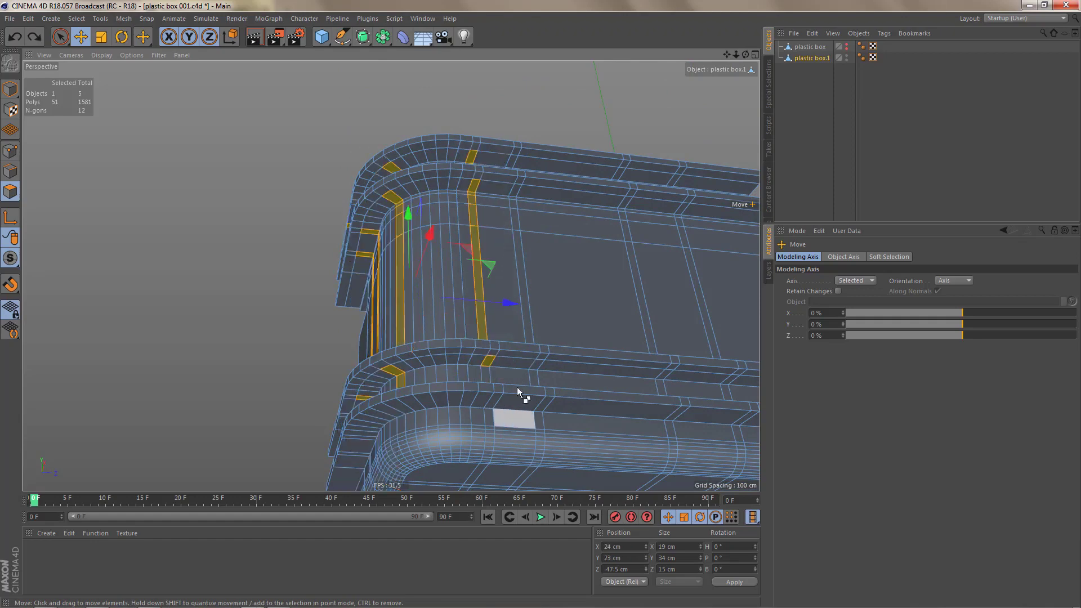
left_click_drag(499, 402, 496, 453, "alt")
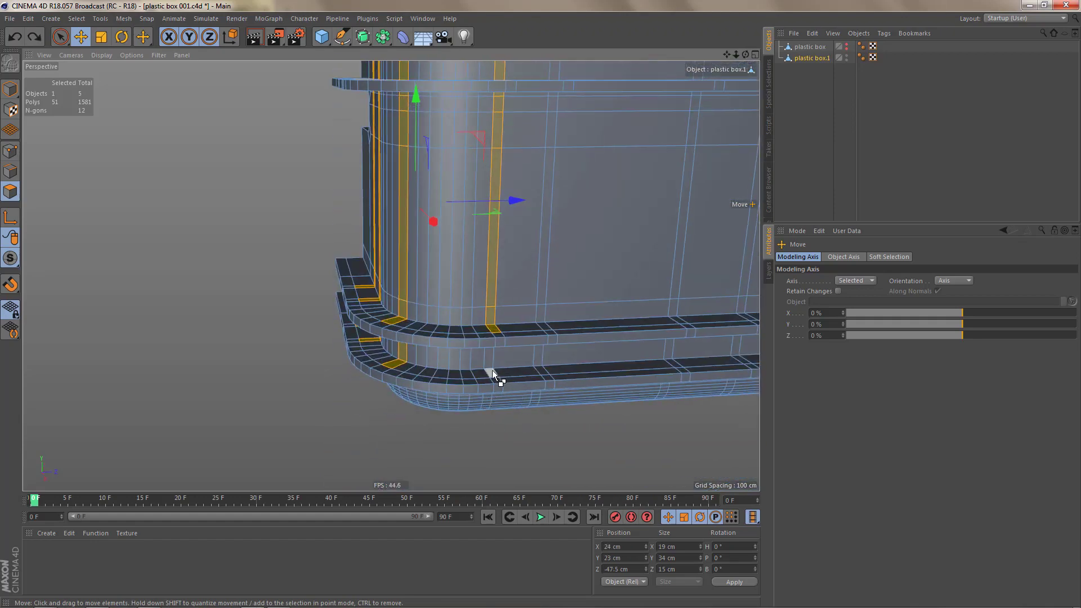
left_click(492, 370, "shift")
Step: Add the long side's second strip between the two lower flanges, with its wall and facing flange polygons
left_click(545, 371, "shift")
left_click_drag(561, 315, 554, 232, "alt")
left_click(543, 339, "shift")
left_click(545, 327, "shift")
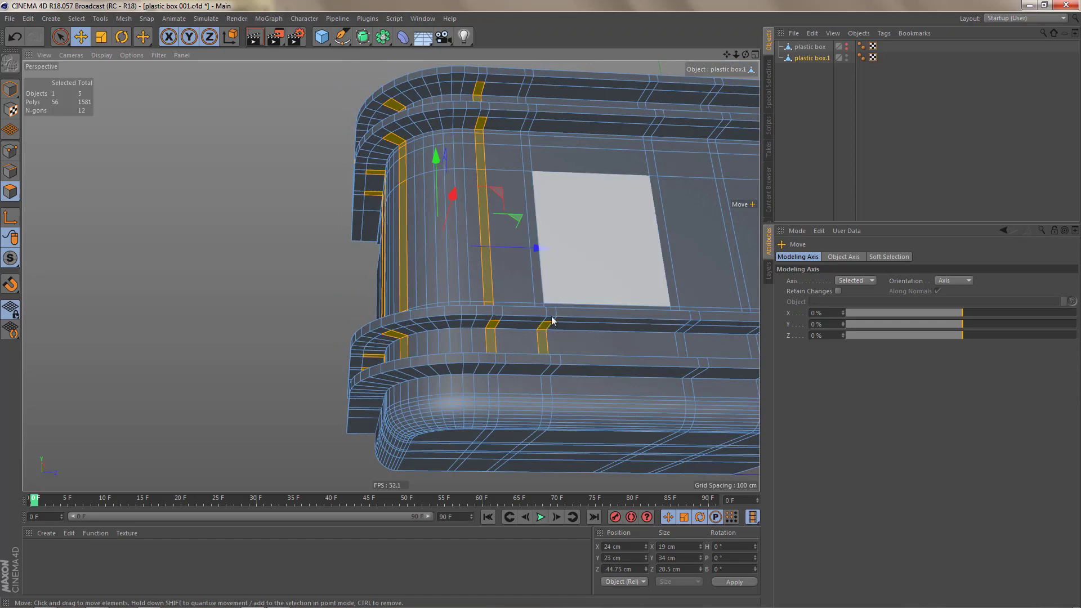
left_click_drag(551, 317, 540, 393)
key("ctrl+z")
Step: Extend the long side's second strip from the third flange's top up the wall to the second flange's underside
left_click_drag(559, 308, 557, 403, "alt")
left_click(546, 289, "shift")
mouse_move(586, 225)
left_mouse_down("alt")
mouse_move(576, 150)
mouse_move(572, 217)
left_mouse_up("alt")
left_click_drag(538, 130, 557, 332, "shift")
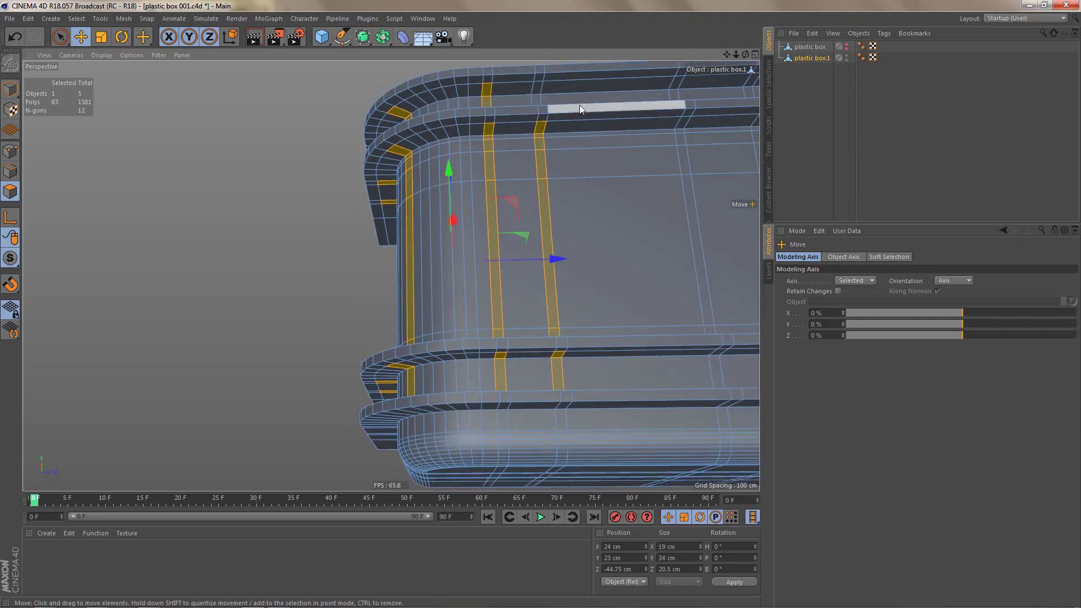
Step: Add the long side's second strip polygons between the two upper flanges to the selection
left_click_drag(578, 104, 532, 154, "alt")
left_click(545, 83, "shift")
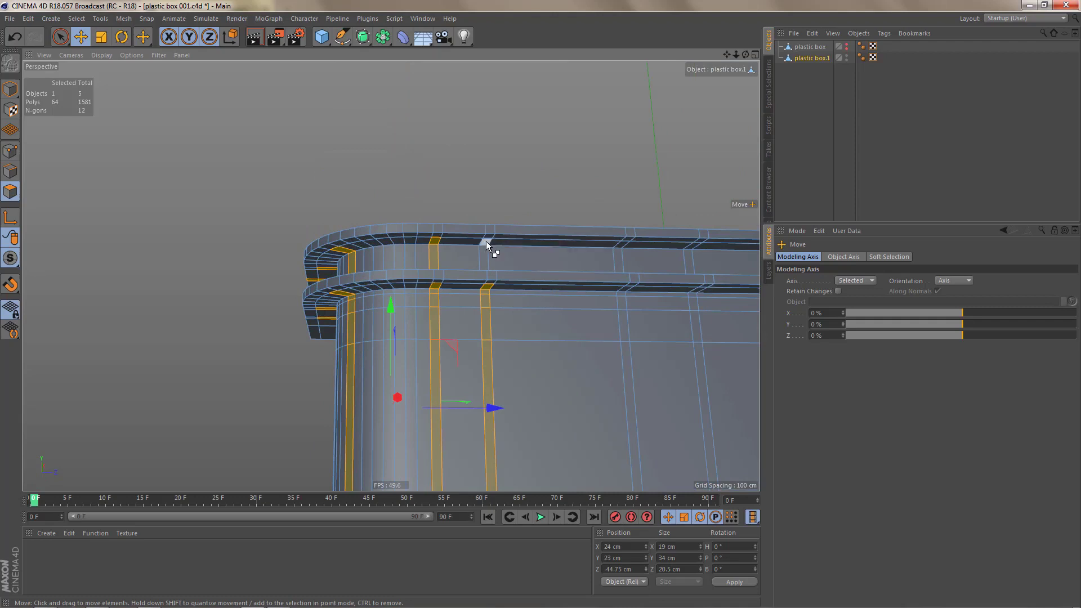
left_click(486, 243, "shift")
Step: Add the long side's third strip between the two upper flanges, with its wall and facing flange polygons
left_click(621, 246, "shift")
left_click_drag(614, 285, 607, 322)
key("ctrl+z")
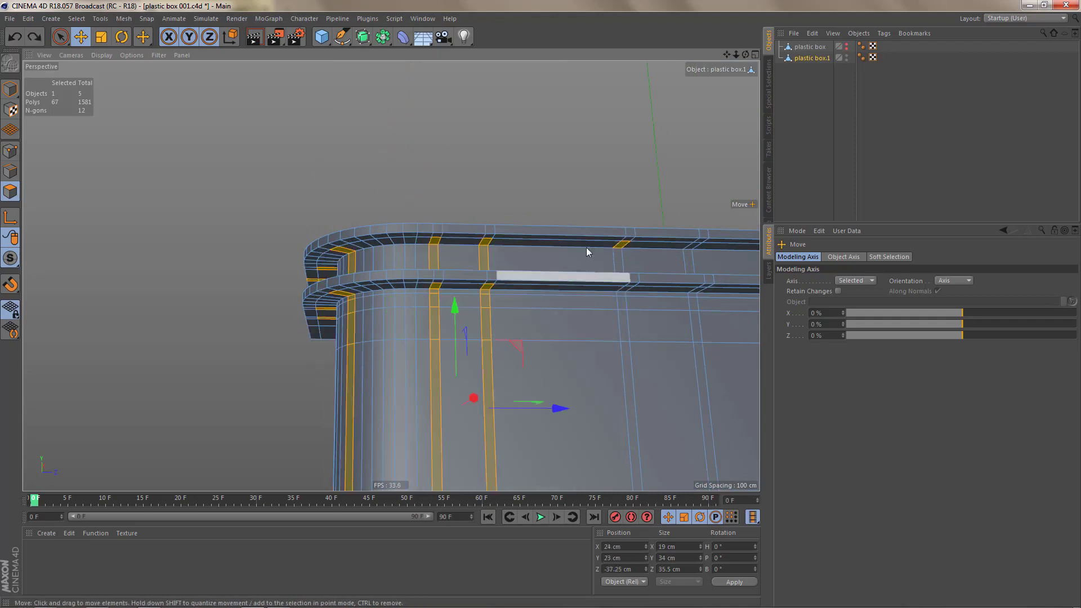
left_click_drag(593, 247, 573, 339, "alt")
left_click(611, 288, "shift")
left_click(613, 276, "shift")
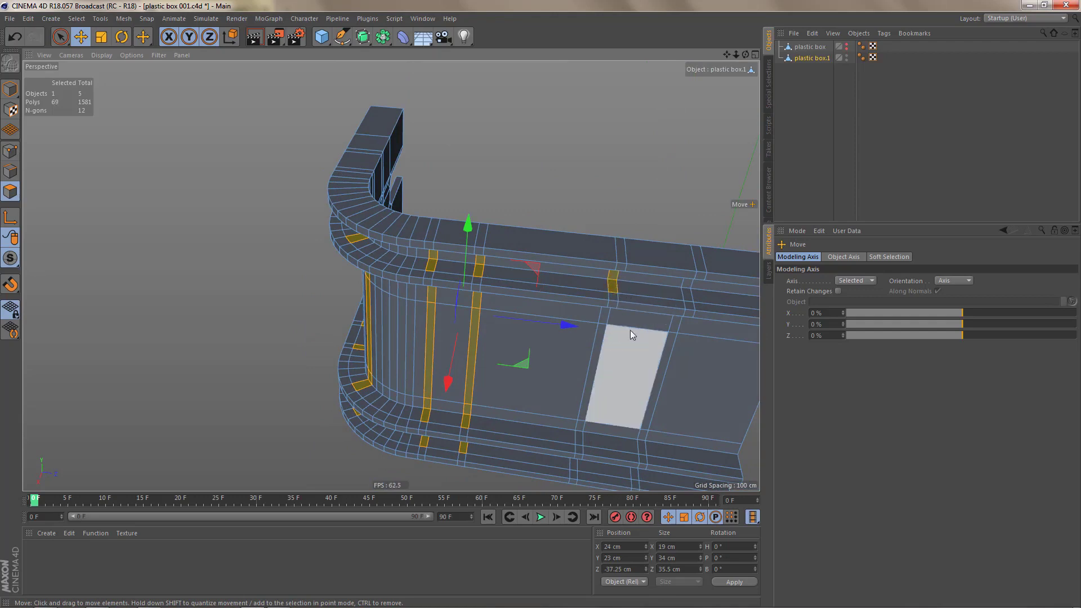
left_click_drag(634, 295, 648, 228)
key("ctrl+z")
Step: Extend the long side's third strip from the second flange's underside down the wall to the third flange's top
left_click_drag(631, 312, 636, 219, "alt")
left_click(604, 285, "shift")
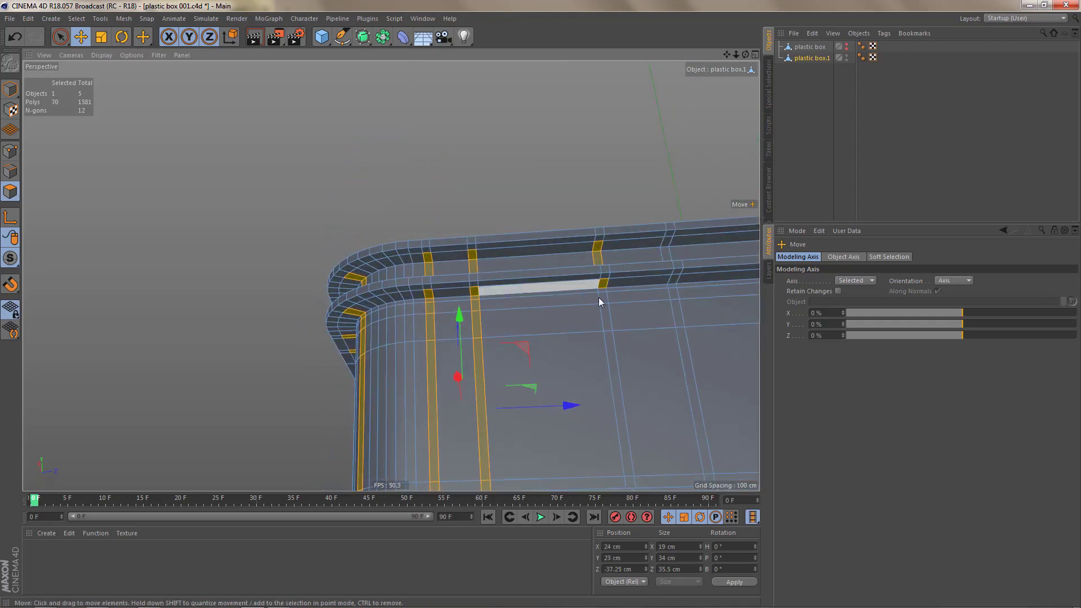
left_click_drag(645, 331, 637, 378, "alt")
middle_click_drag(625, 431, 583, 352, "alt")
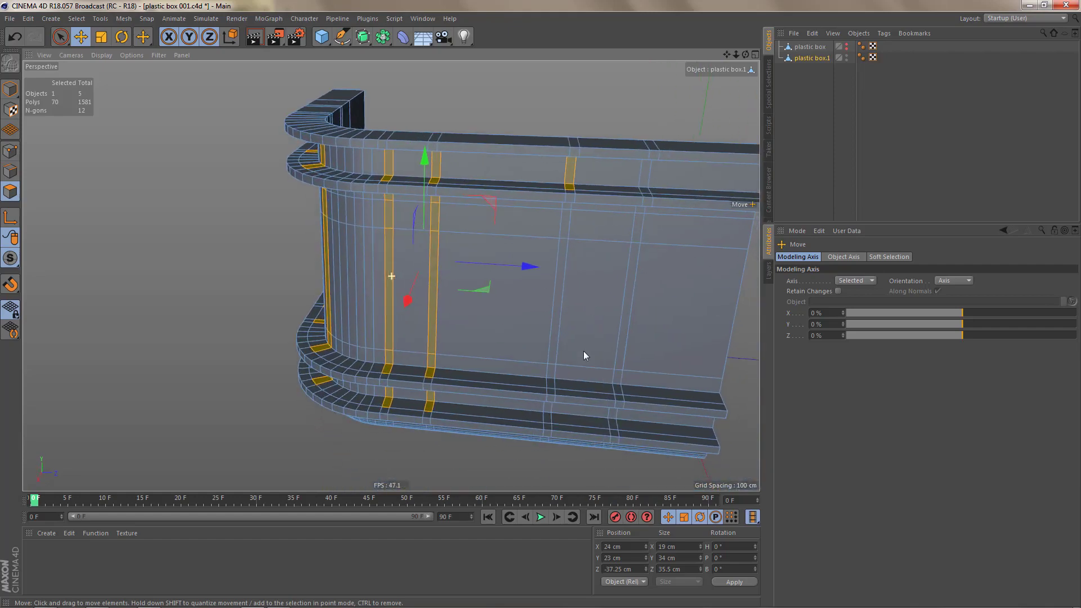
left_click(554, 384, "ctrl+shift")
Step: Add the long side's third strip between the two lower flanges, with its wall and facing flange polygons
left_click_drag(613, 376, 631, 269, "alt")
left_click(559, 391, "shift")
left_click_drag(614, 402, 599, 494, "alt")
left_click(556, 427, "ctrl+shift")
Step: Add the long side's fourth strip between the two lower flanges, with its wall and facing flange polygons
left_click_drag(632, 421, 633, 476, "alt")
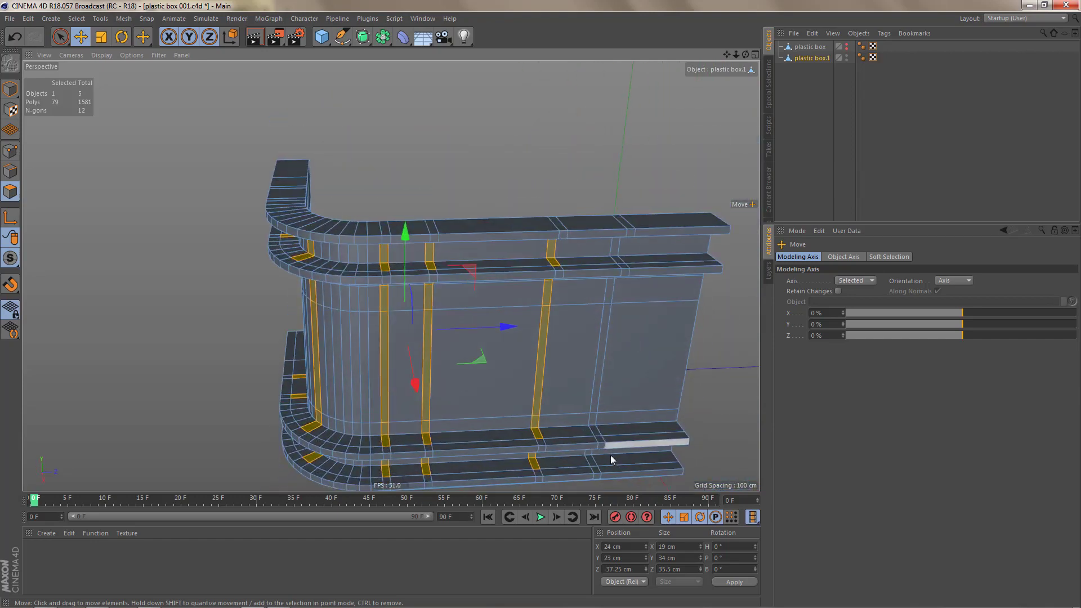
left_click(591, 462, "shift")
left_click_drag(622, 391, 612, 349, "alt")
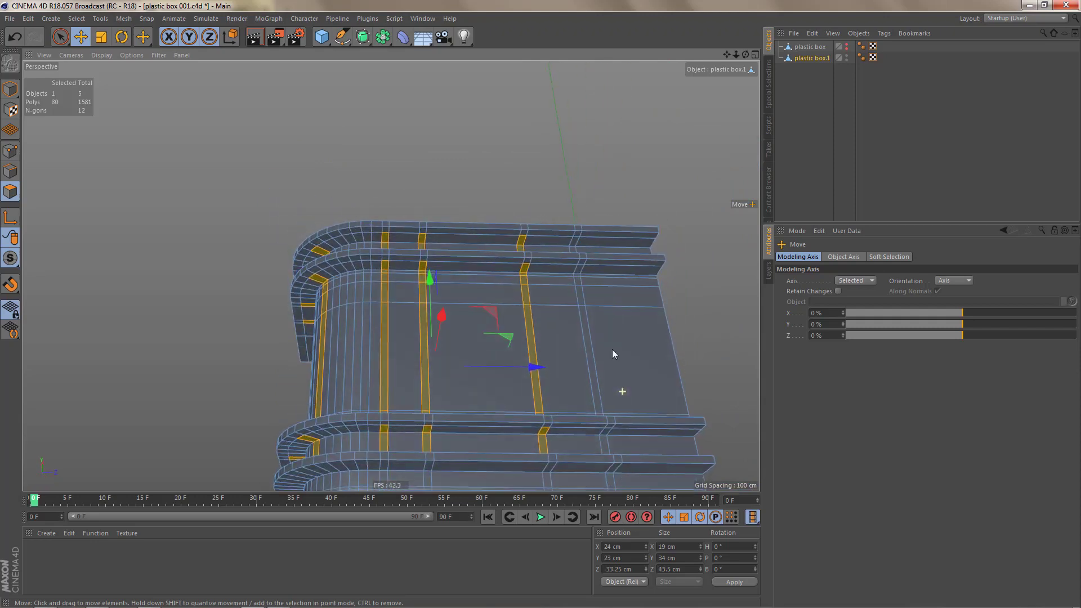
middle_click_drag(589, 393, 552, 334, "alt")
right_click_drag(569, 405, 602, 390, "alt")
left_click(563, 365, "shift")
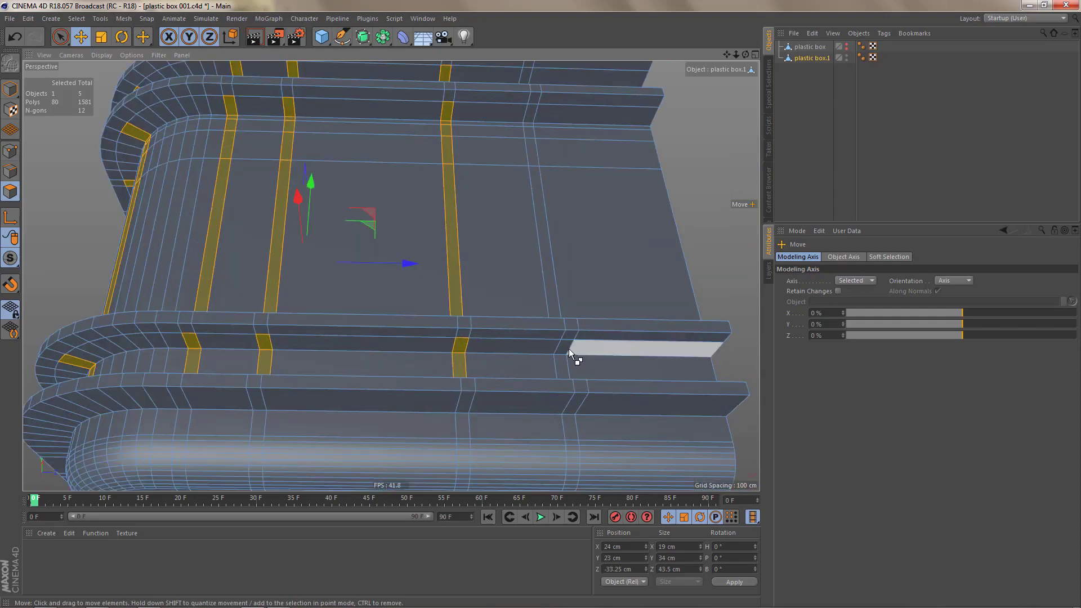
left_click(566, 348, "shift")
Step: Extend the long side's fourth strip from the third flange's top up the wall to the second flange's underside
left_click_drag(601, 294, 594, 387, "alt")
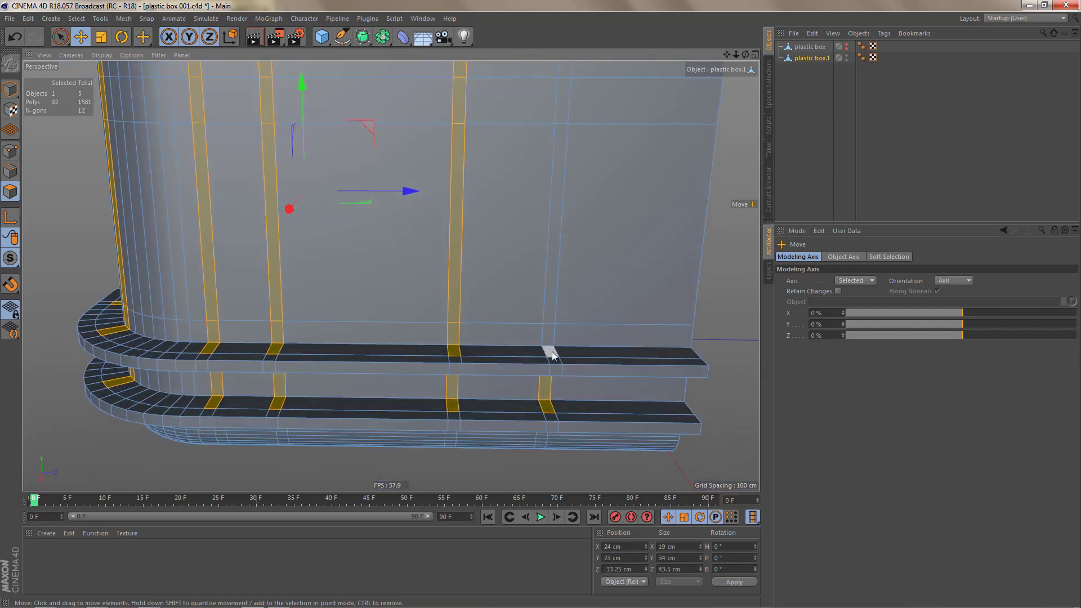
left_click(552, 352, "shift")
left_click_drag(582, 286, 576, 202, "alt")
middle_click_drag(570, 220, 563, 263, "alt")
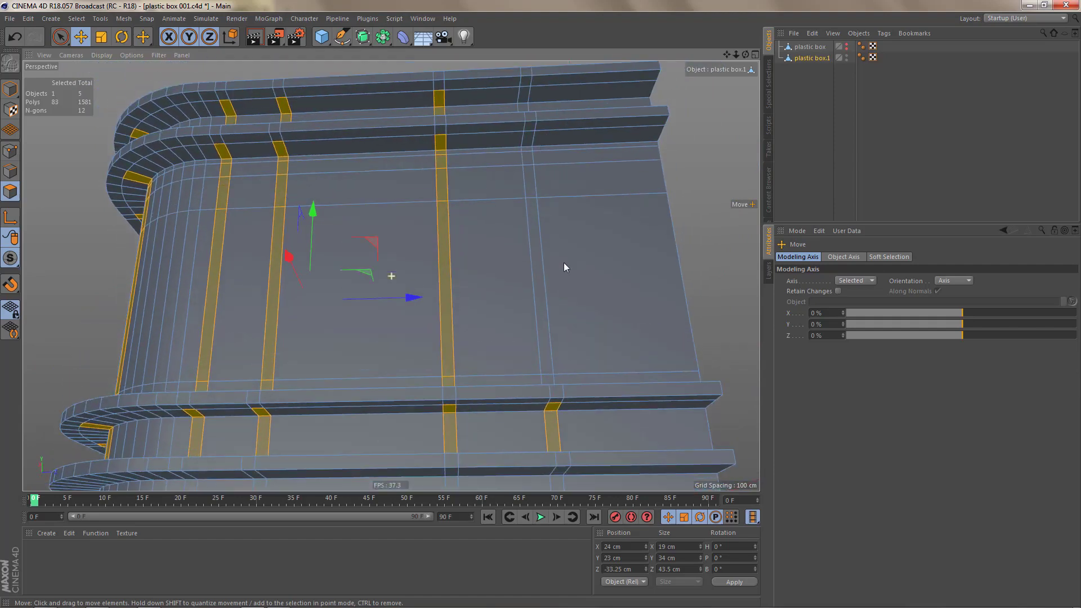
left_click(526, 142, "ctrl+shift")
left_click_drag(565, 116, 560, 183, "alt")
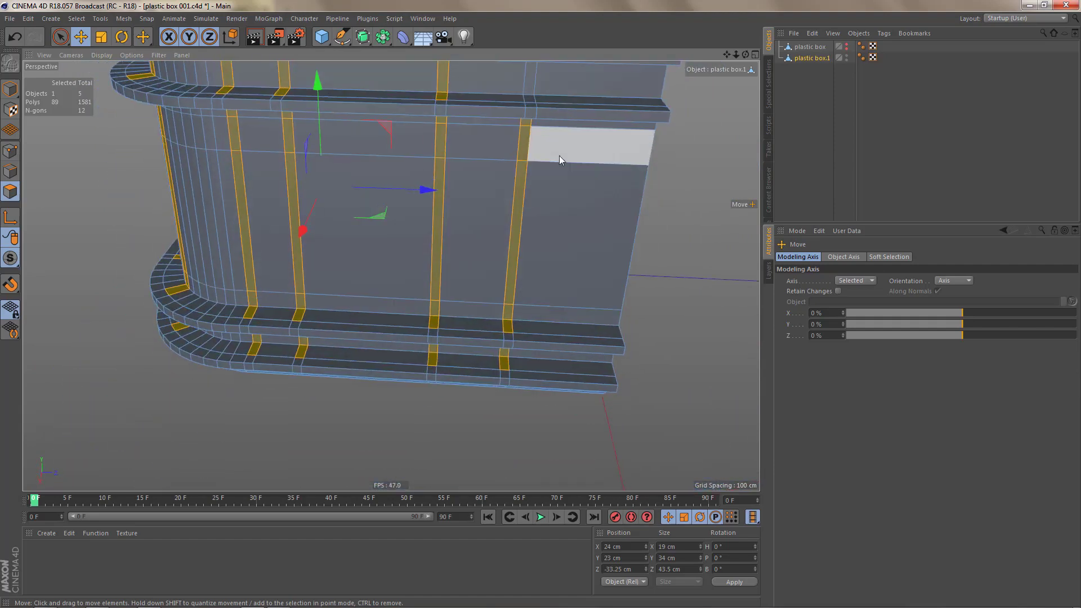
Step: Add the long side's fourth strip between the two upper flanges to the existing selection, with its wall and facing flange polygons
middle_click_drag(559, 155, 550, 248, "alt")
left_click(517, 204)
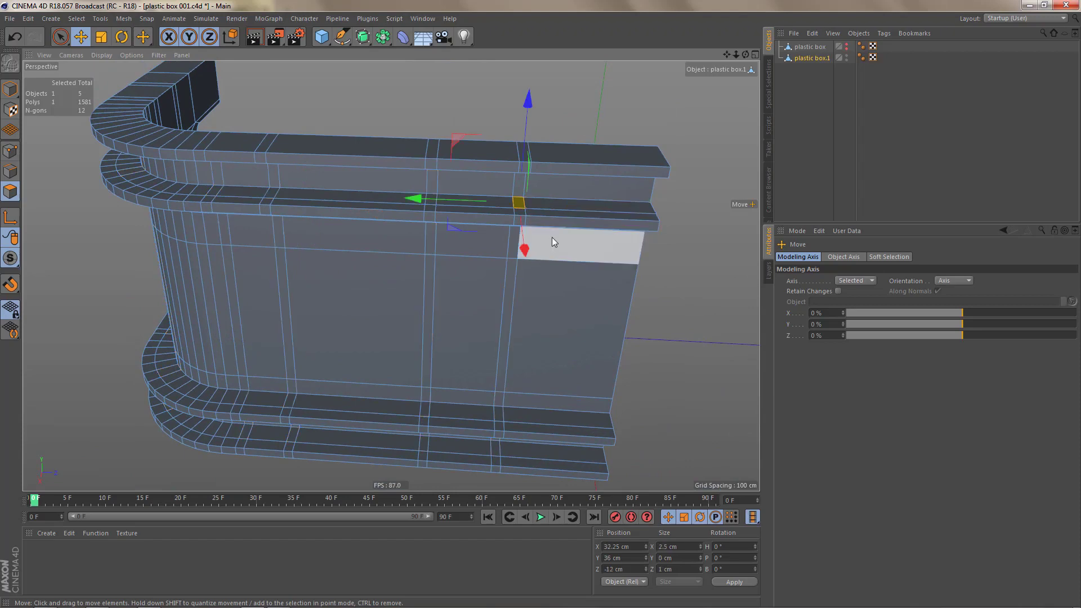
key("ctrl+z")
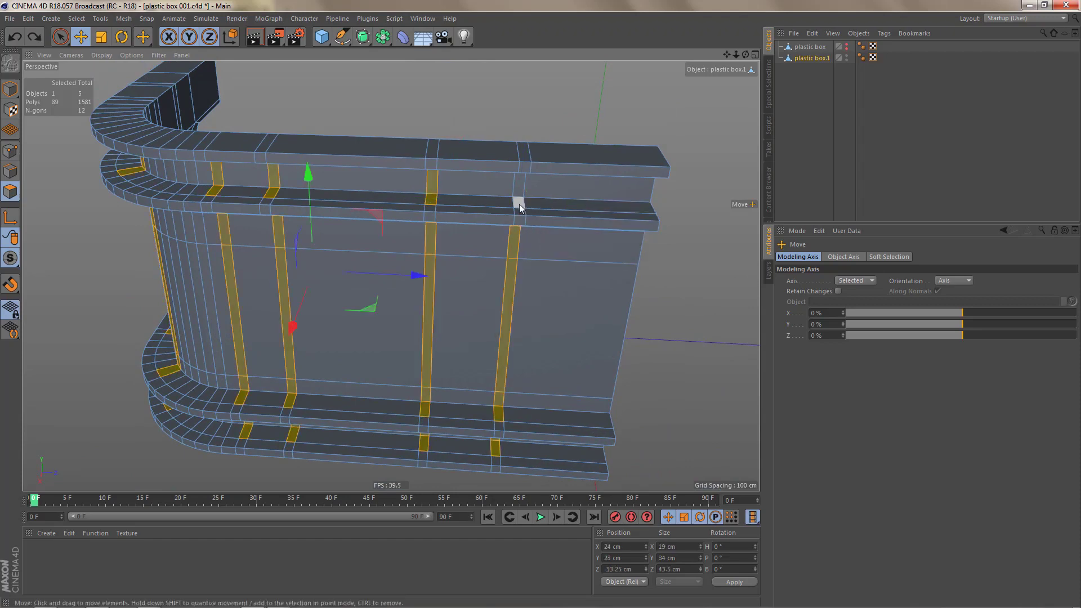
left_click(519, 204, "shift")
left_click_drag(549, 168, 556, 107, "alt")
left_click(525, 148, "shift")
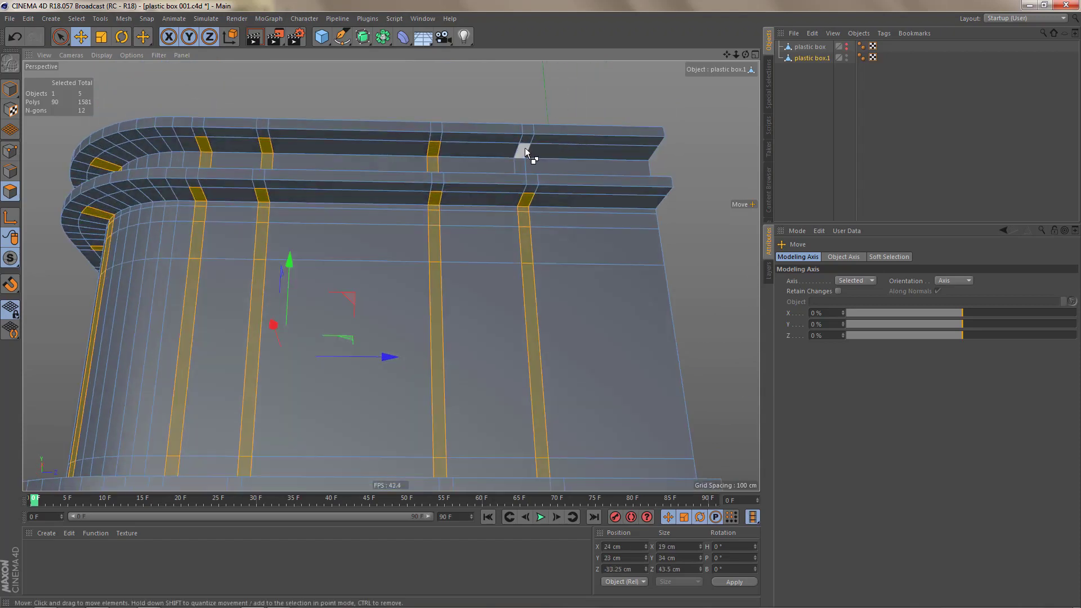
left_click(522, 164, "shift")
Step: Examine the selected strips around the box's front, corner and long side for missing polygons
scroll(551, 193, "down", 3)
middle_click_drag(506, 216, 588, 220, "alt")
middle_click_drag(528, 237, 598, 242, "alt")
left_click_drag(474, 241, 544, 321, "alt")
middle_click_drag(544, 321, 479, 345, "alt")
middle_click(512, 371)
middle_click(567, 399)
scroll(532, 378, "down", 3)
middle_click(536, 386)
middle_click(369, 362)
middle_click(482, 328)
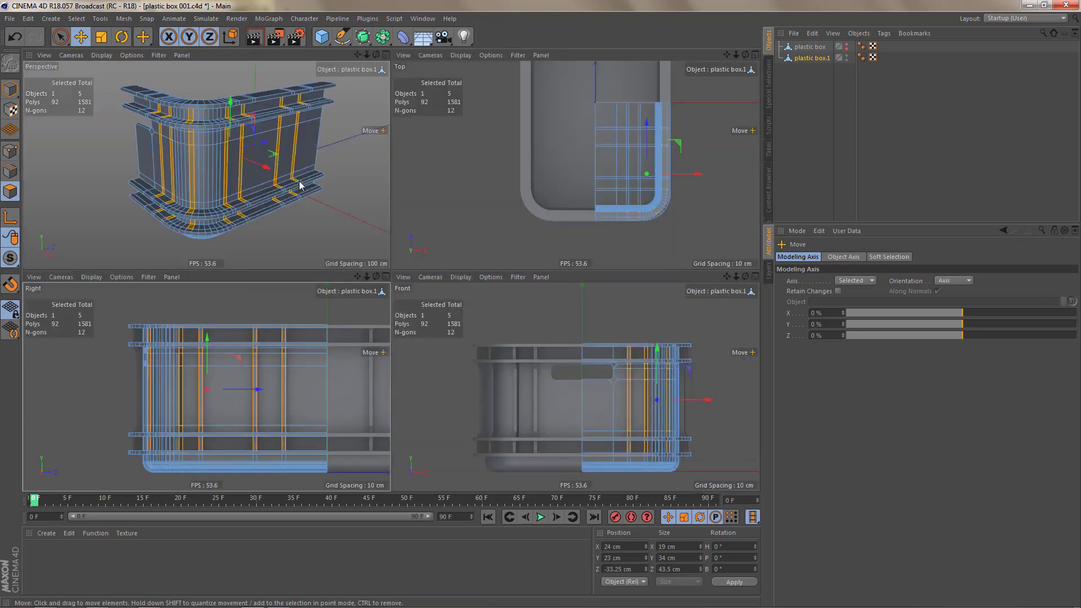
middle_click(299, 185)
left_click_drag(445, 258, 457, 240, "alt")
middle_click_drag(485, 290, 514, 314, "alt")
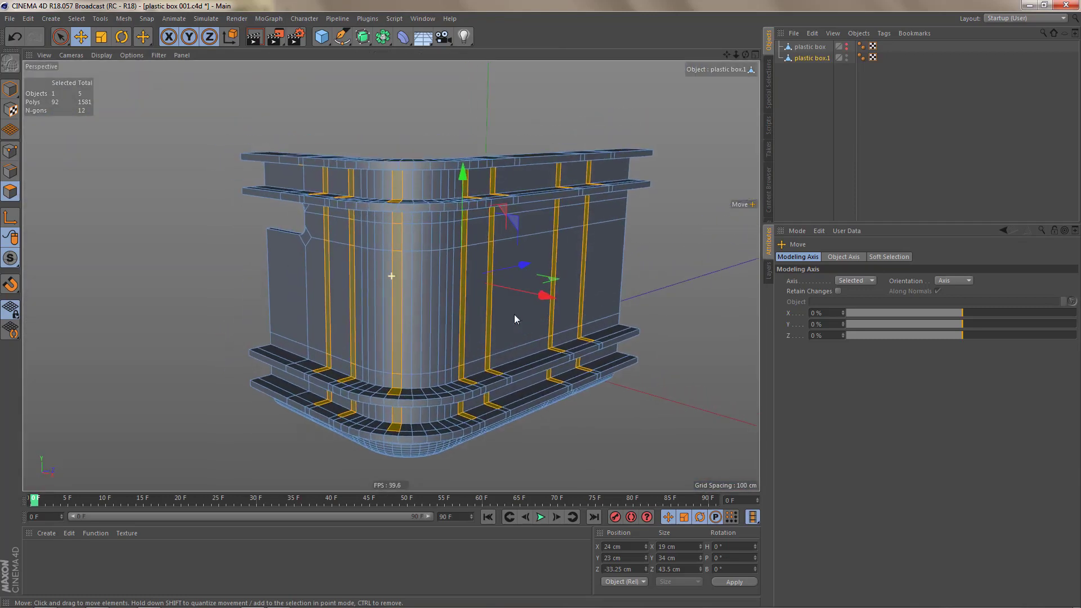
left_click_drag(506, 356, 495, 250, "alt")
middle_click_drag(480, 288, 470, 283, "alt")
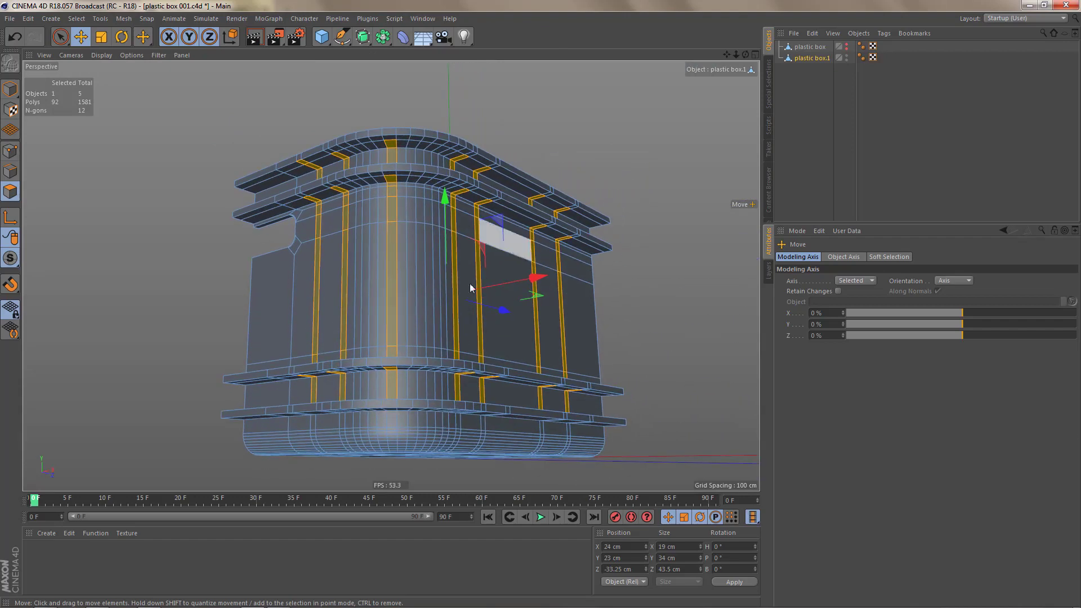
right_click_drag(470, 282, 478, 277, "alt")
left_click_drag(478, 277, 475, 262, "alt")
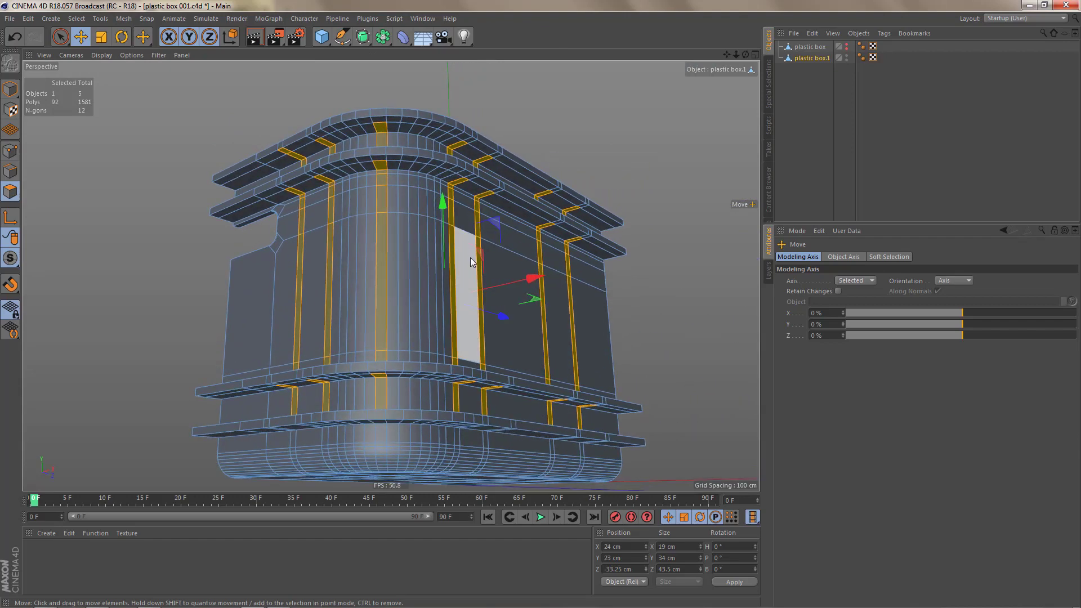
Step: Store the selected strips in a Polygon Selection tag and duplicate plastic box.1
key("s")
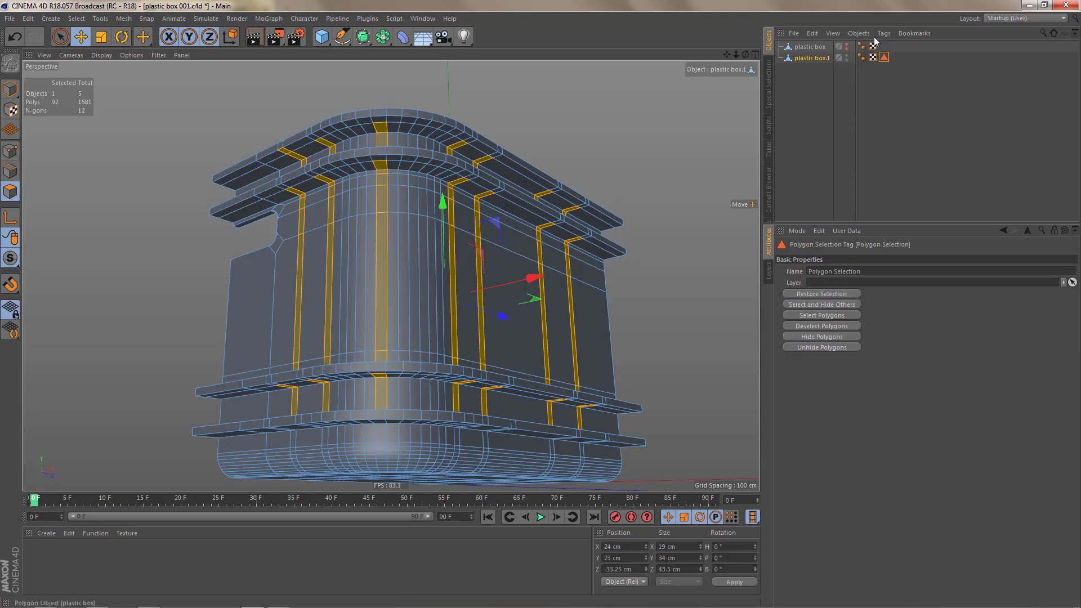
left_click_drag(818, 58, 820, 68, "ctrl")
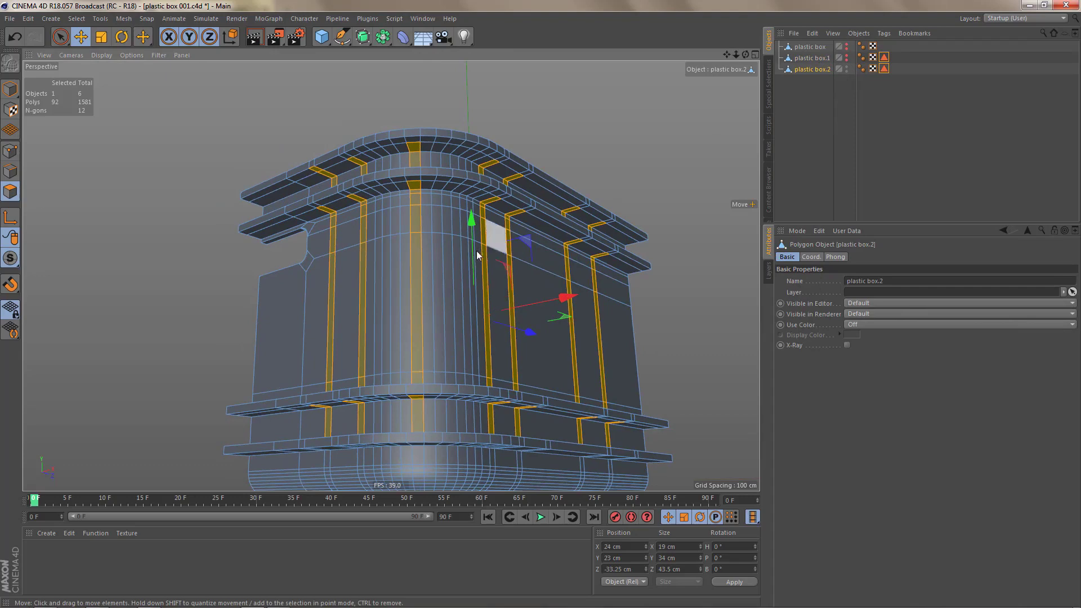
Step: Delete all the selected wall and flange strip polygons from the duplicated box
left_click_drag(477, 249, 471, 285, "alt")
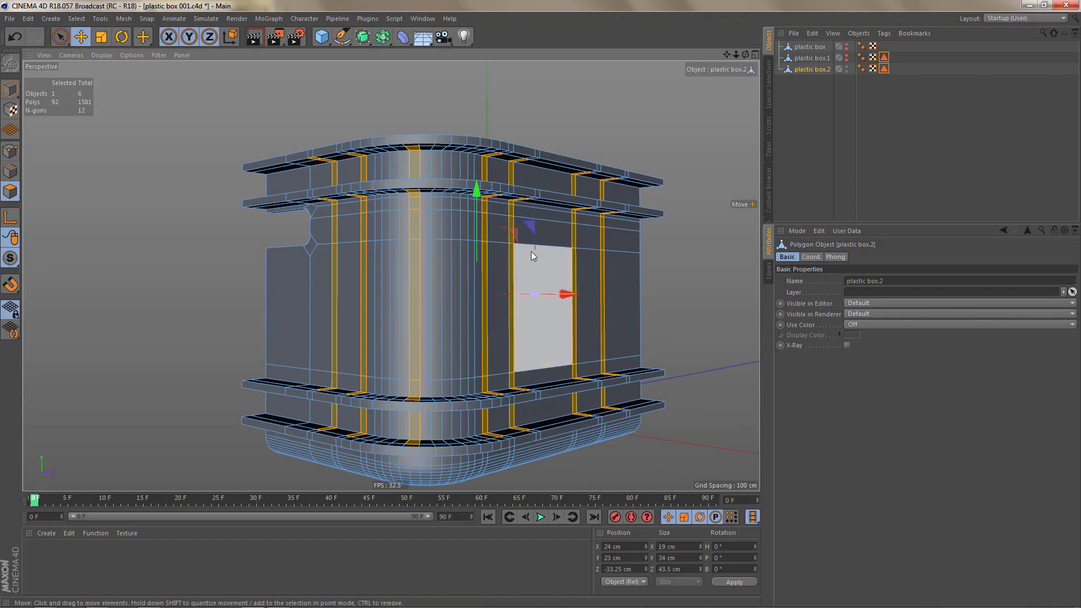
left_click_drag(532, 251, 526, 213, "alt")
middle_click_drag(511, 255, 499, 246, "alt")
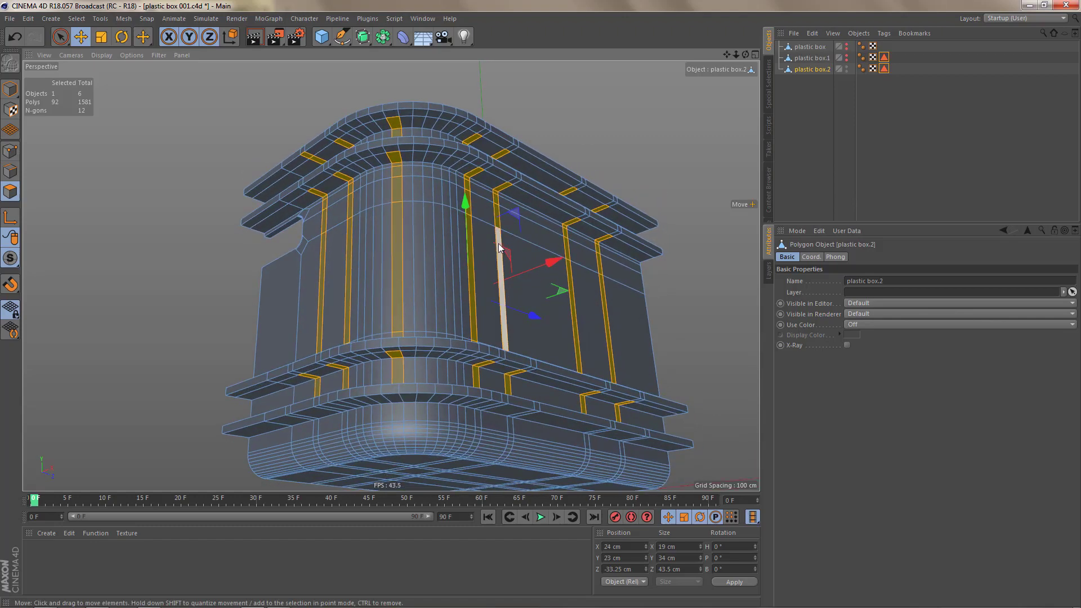
key("Delete")
mouse_move(459, 192)
left_mouse_down("alt")
mouse_move(502, 313)
mouse_move(502, 237)
mouse_move(504, 293)
left_mouse_up("alt")
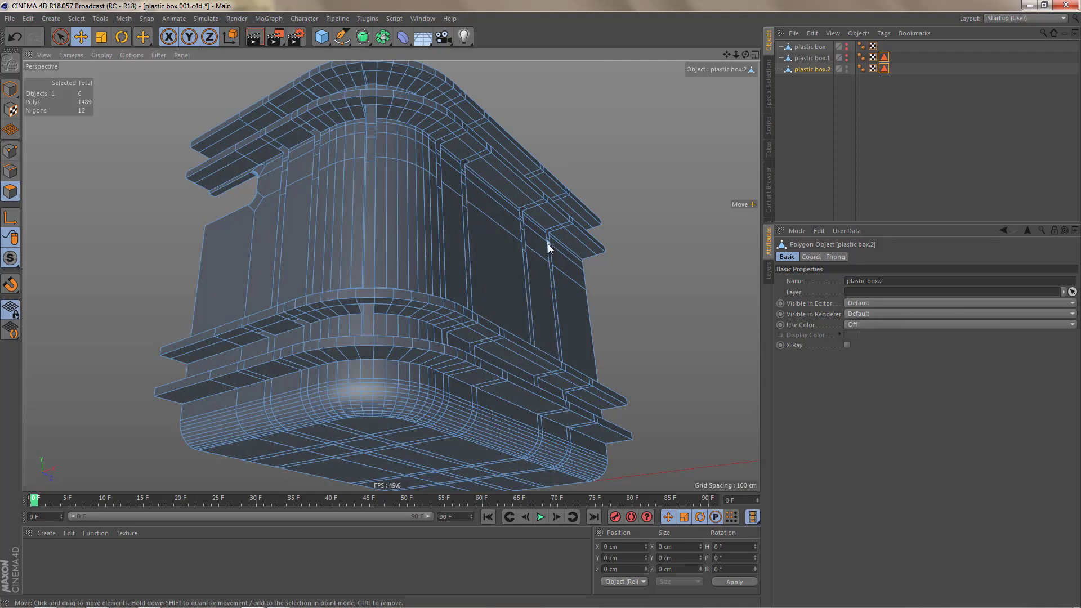
left_click_drag(487, 226, 486, 226, "alt")
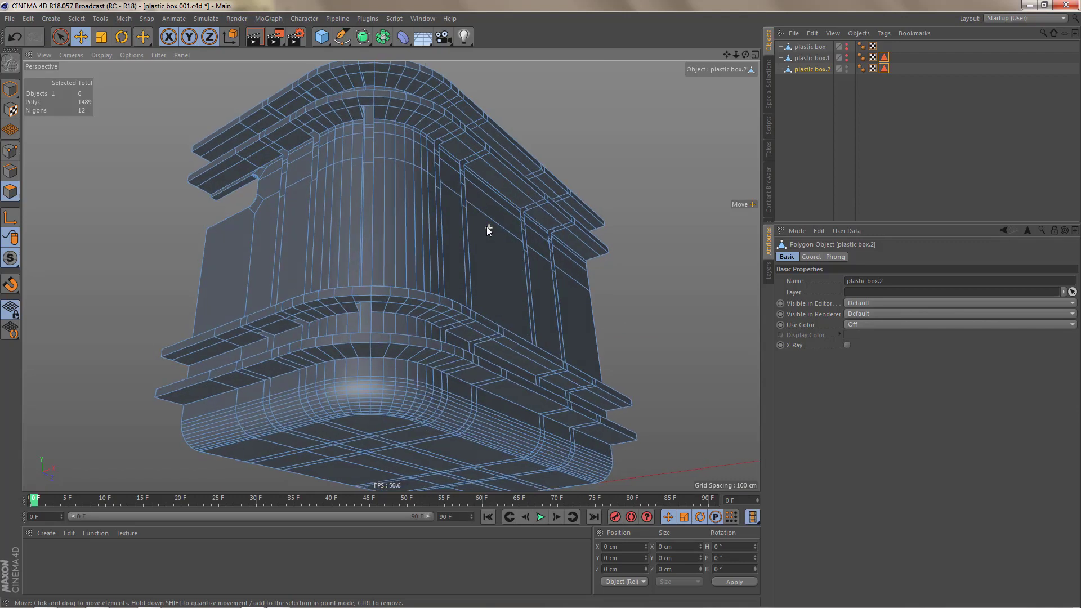
Step: Switch to the plasatic box vertical rib 001.c4d document and activate vertical rib.1 in model mode
left_click(422, 18)
left_click(484, 283)
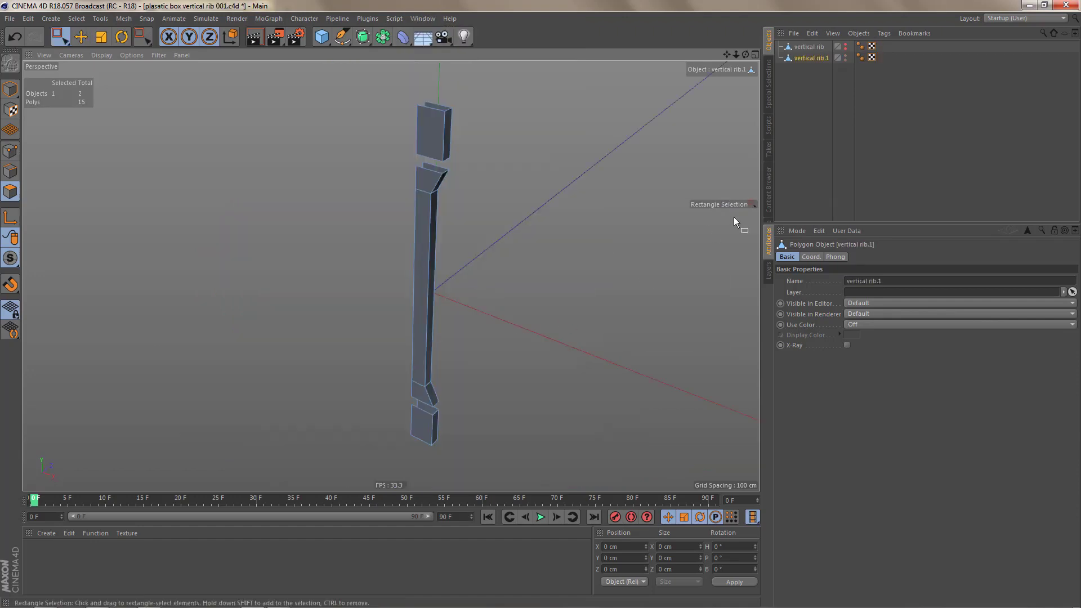
left_click(800, 60)
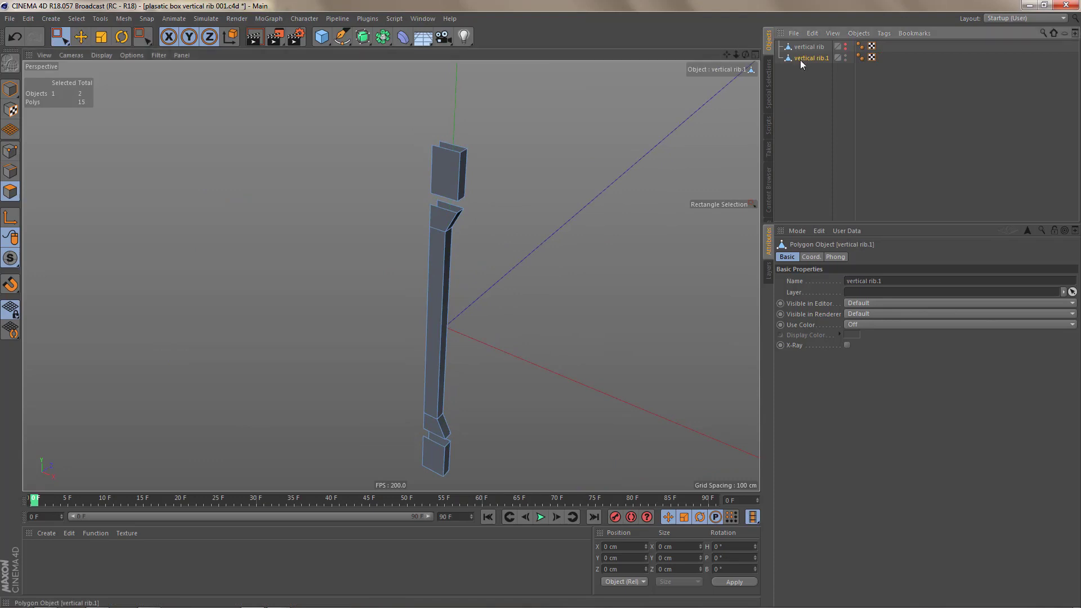
key("Tab")
key("Tab")
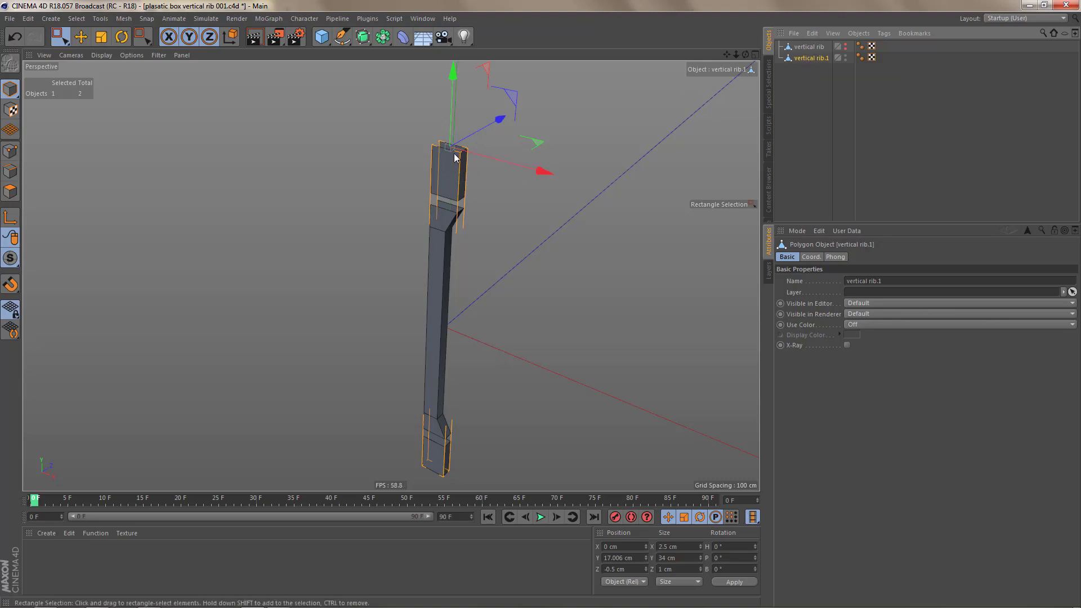
left_click_drag(448, 150, 479, 168, "alt")
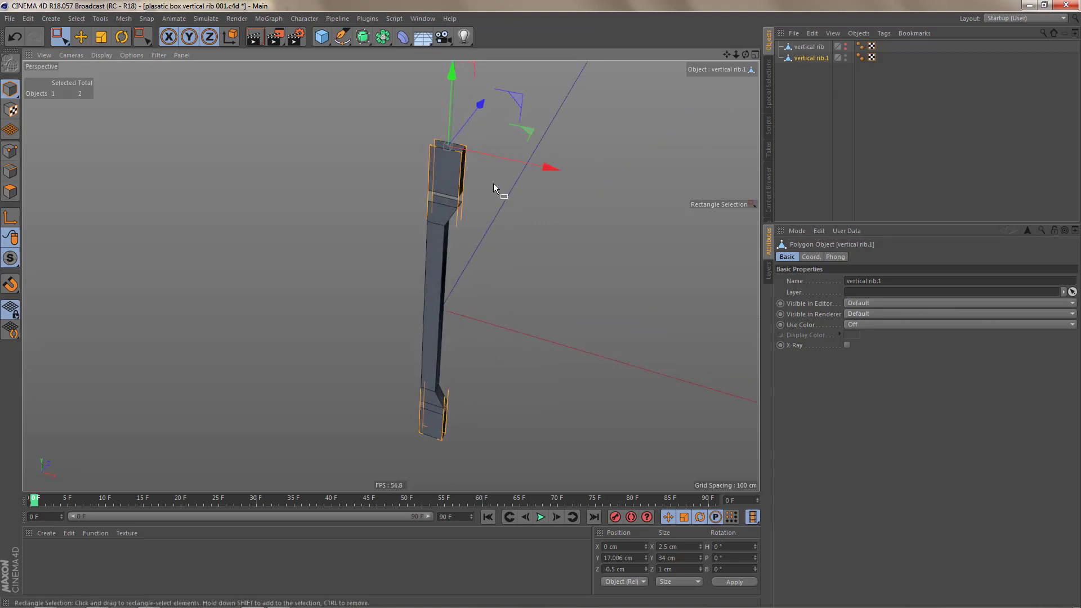
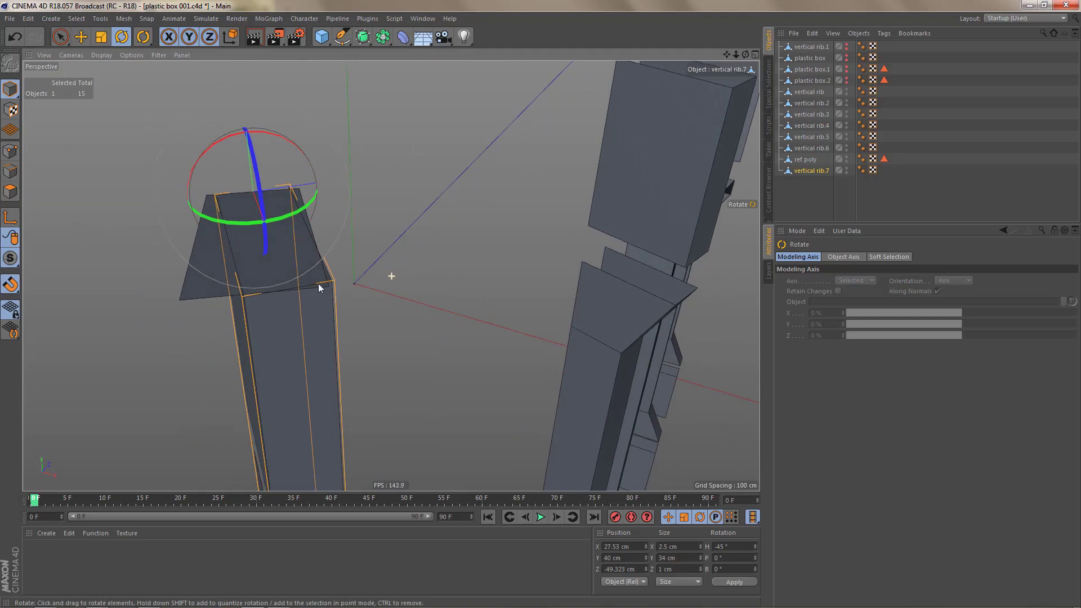
Step: Try to rotate vertical rib.7 to a heading of about -52.3° to match the corner opening, checking it from above
right_click_drag(373, 286, 393, 286, "alt")
left_click_drag(378, 286, 381, 327, "alt")
left_click_drag(357, 169, 350, 173)
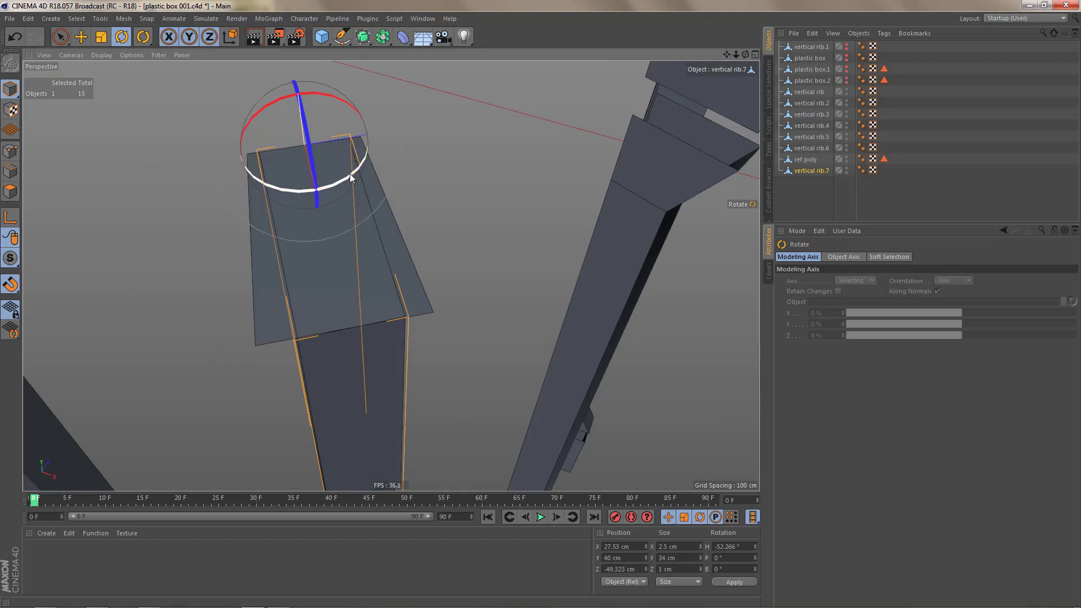
key("F2")
scroll(356, 250, "down", 2)
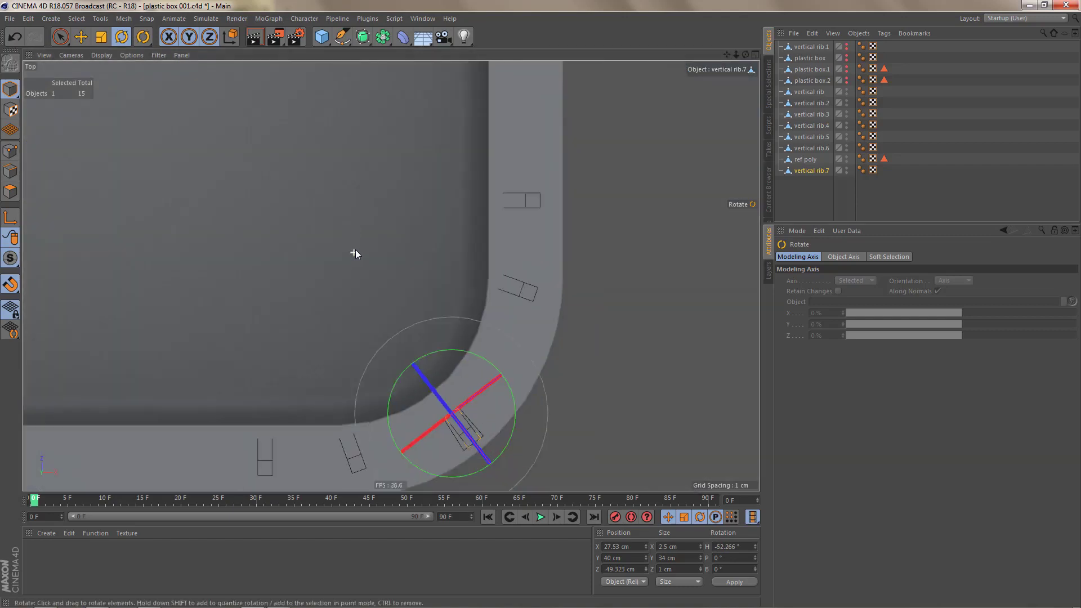
scroll(431, 448, "up", 3)
scroll(461, 419, "up", 2)
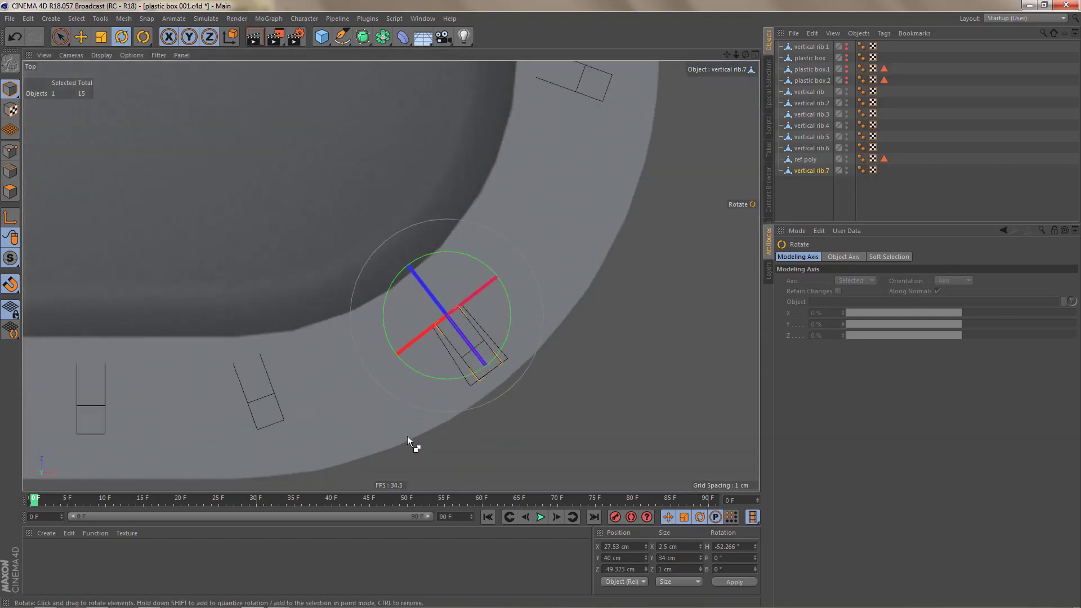
Step: Undo the recent rotations of vertical rib.7
key("ctrl+z")
key("ctrl+z")
key("ctrl+z")
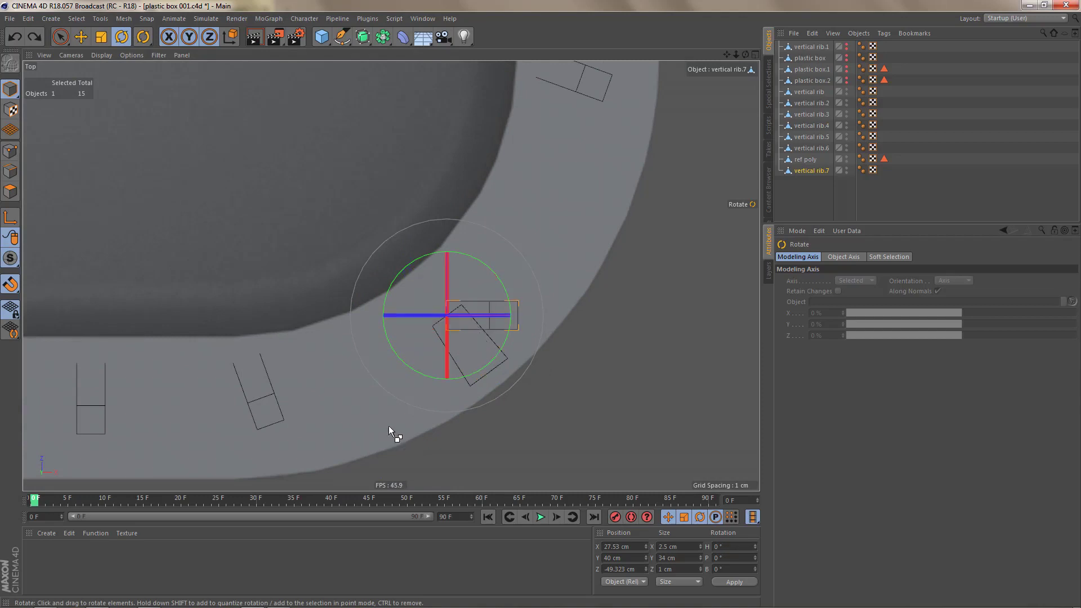
scroll(469, 383, "up", 4)
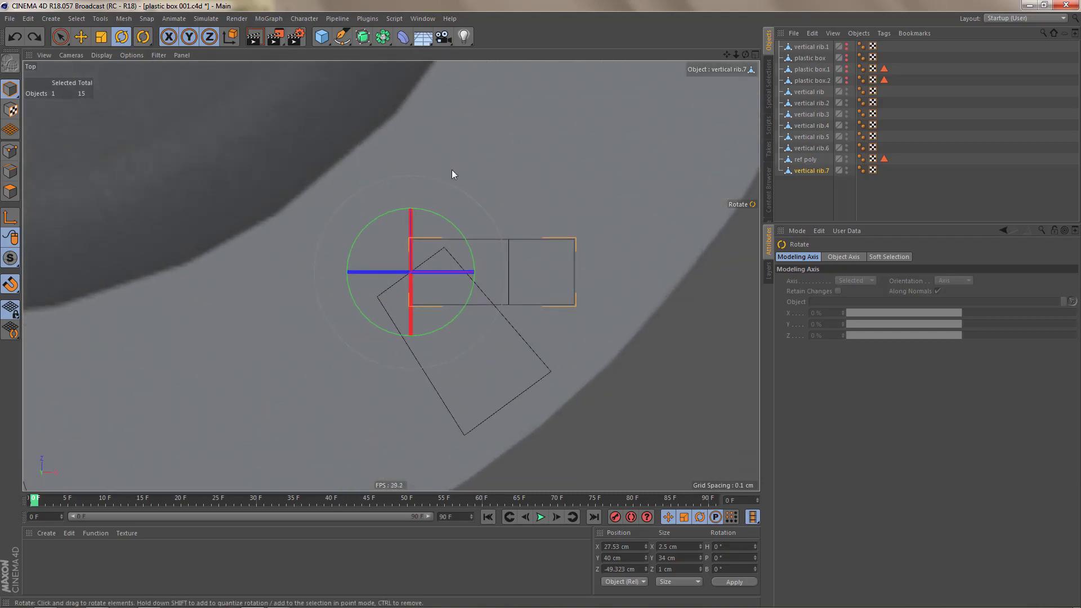
left_click_drag(447, 233, 462, 272)
scroll(424, 303, "up", 3)
key("ctrl+z")
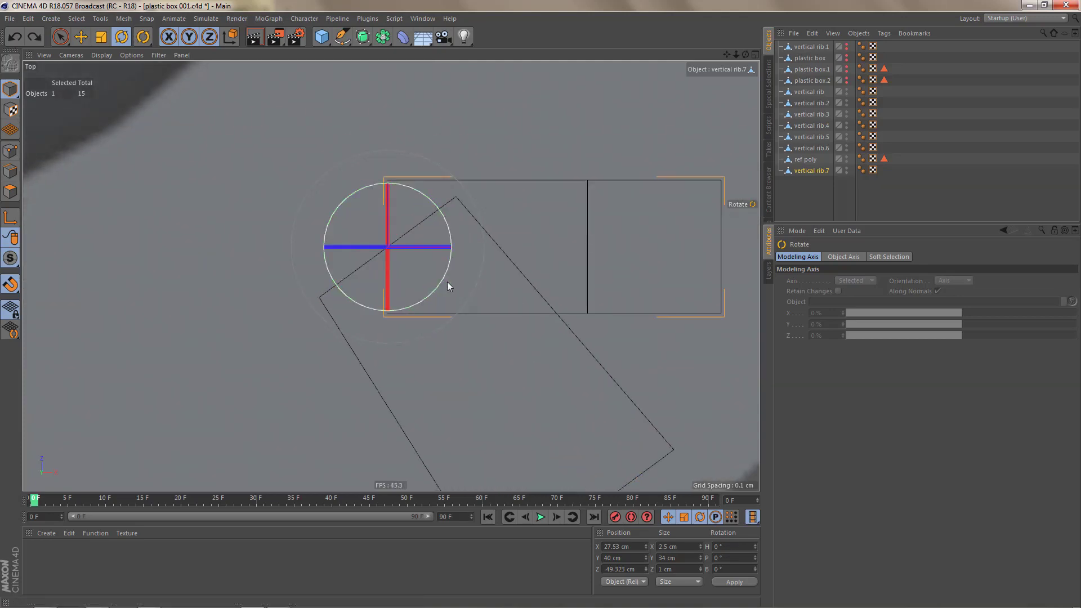
Step: Rotate vertical rib.7 in the top view with snapping to a heading of about -53.1°, parallel to the corner reference polygon's inner edge
scroll(475, 237, "up", 1)
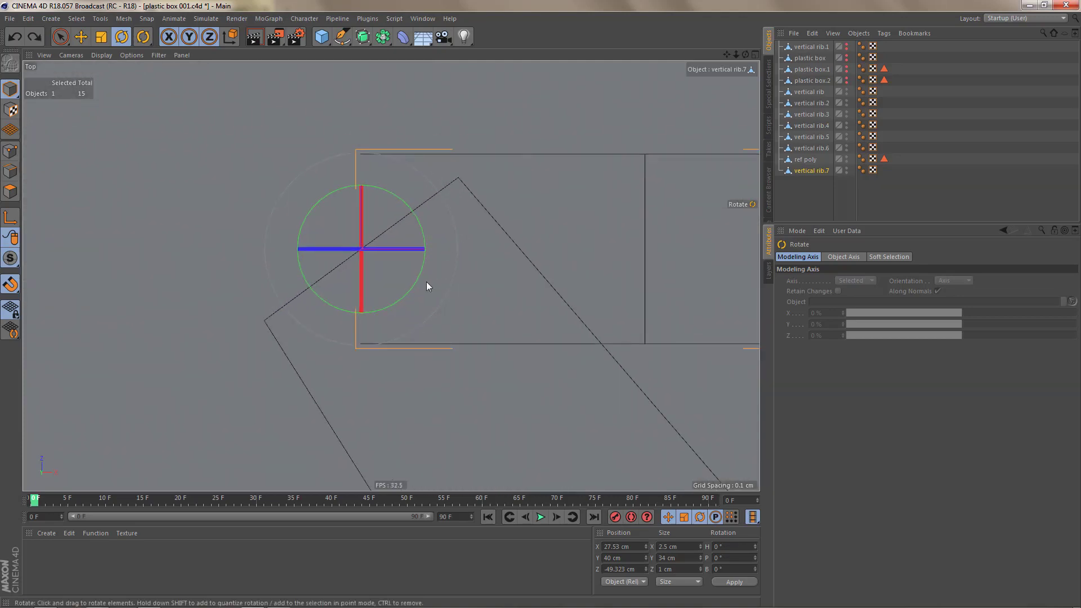
mouse_move(412, 285)
left_mouse_down()
mouse_move(377, 306)
mouse_move(417, 284)
left_mouse_up()
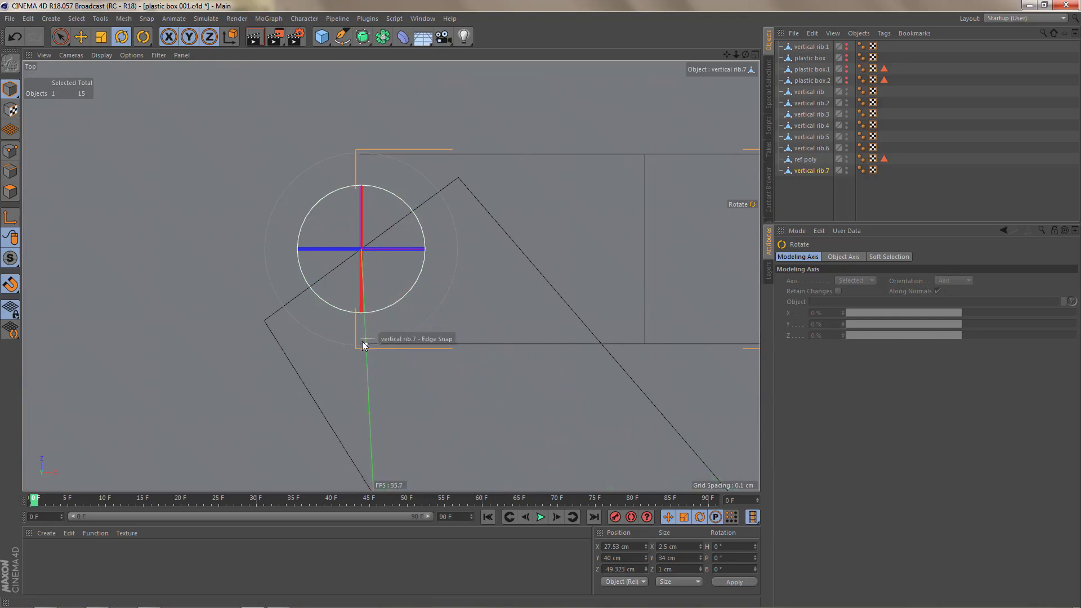
left_click_drag(363, 342, 266, 319)
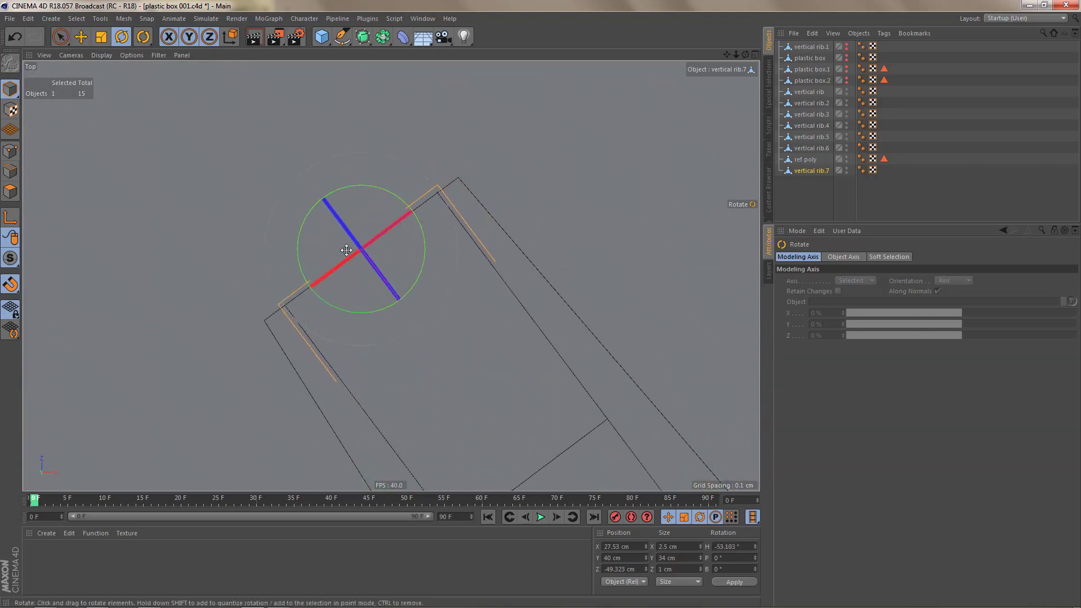
Step: Delete the ref poly object, working in the perspective view
right_click_drag(350, 234, 329, 325, "alt")
right_click_drag(435, 334, 449, 325, "alt")
middle_click(441, 330)
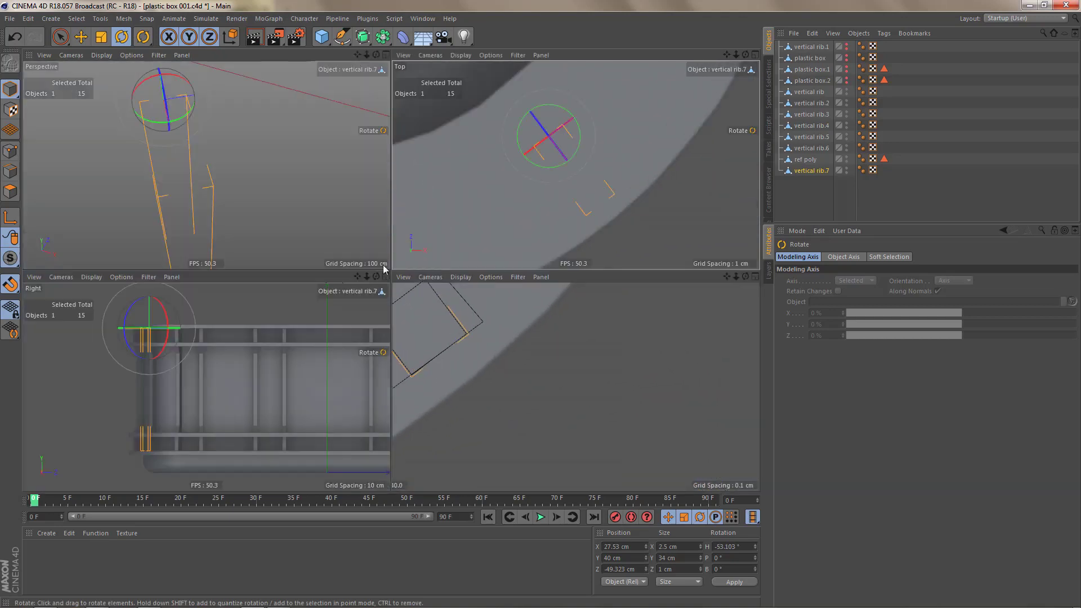
middle_click(327, 210)
left_click_drag(363, 283, 554, 222, "alt")
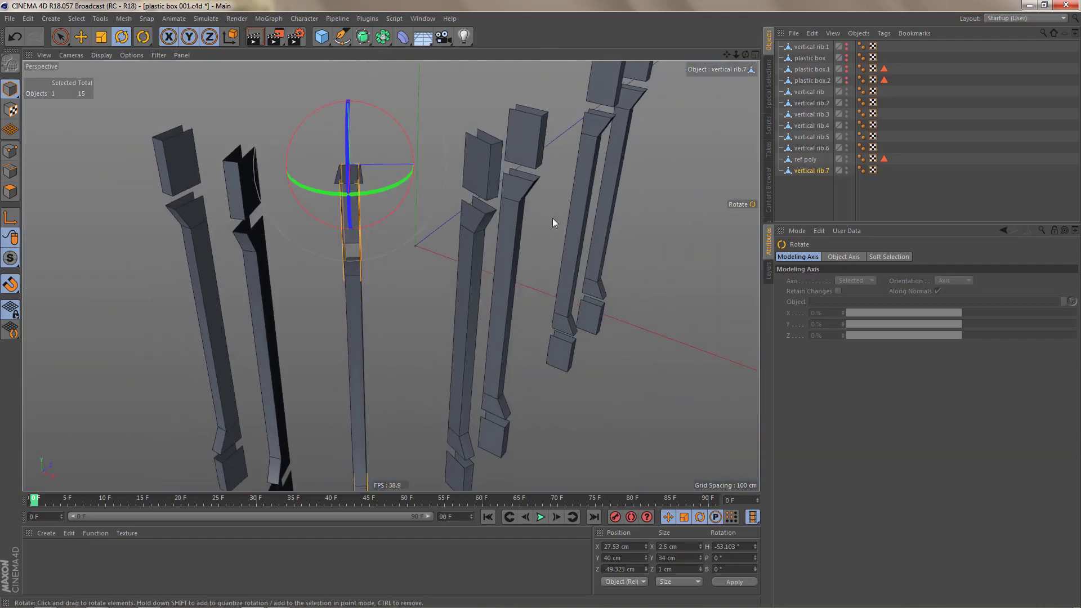
left_click(808, 161)
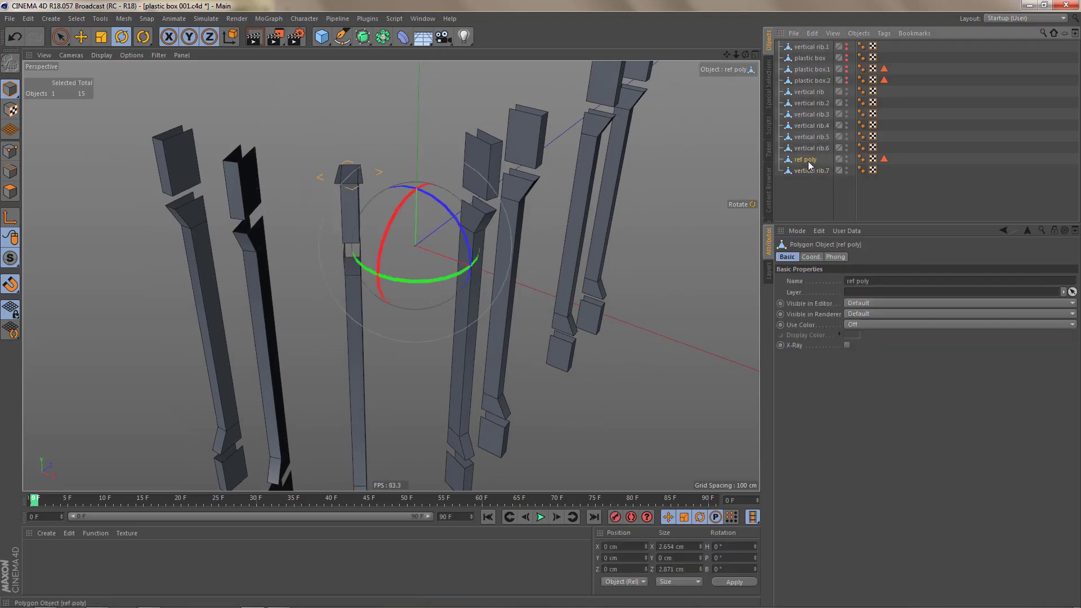
key("Delete")
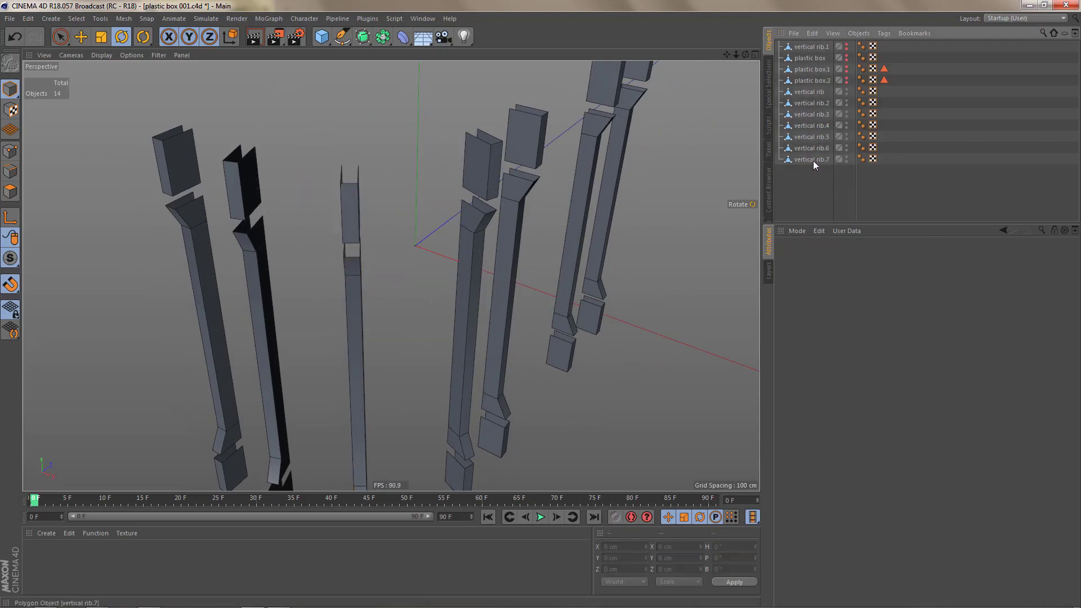
Step: Show plastic box.2 and check how vertical rib.7 sits against the corner opening at the lower flange
left_click(846, 80, "alt")
left_click_drag(429, 260, 455, 333, "alt")
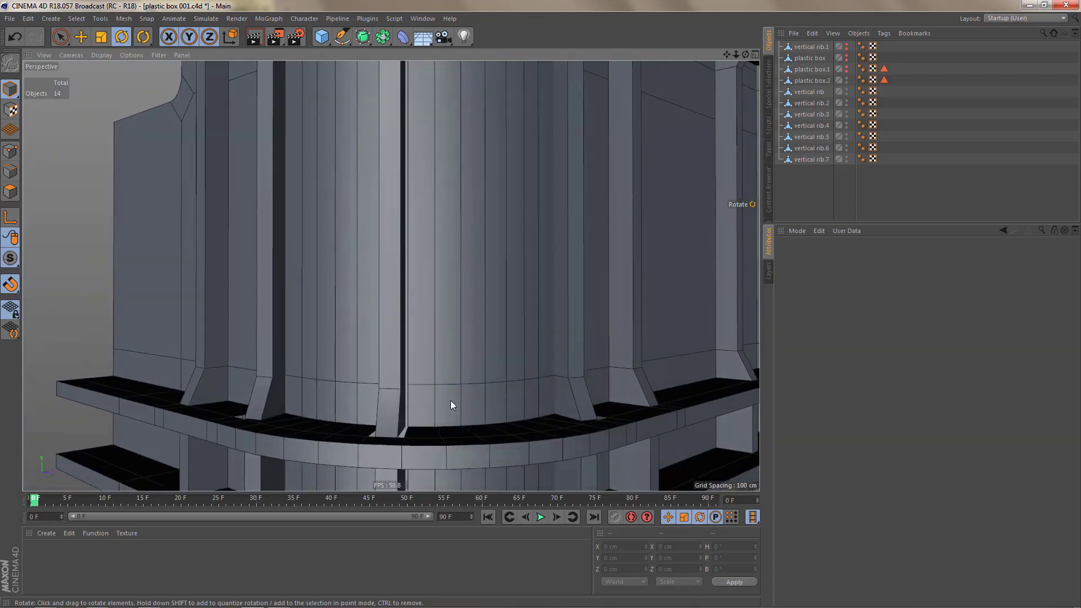
mouse_move(382, 413)
left_mouse_down("alt")
mouse_move(405, 413)
mouse_move(374, 404)
left_mouse_up("alt")
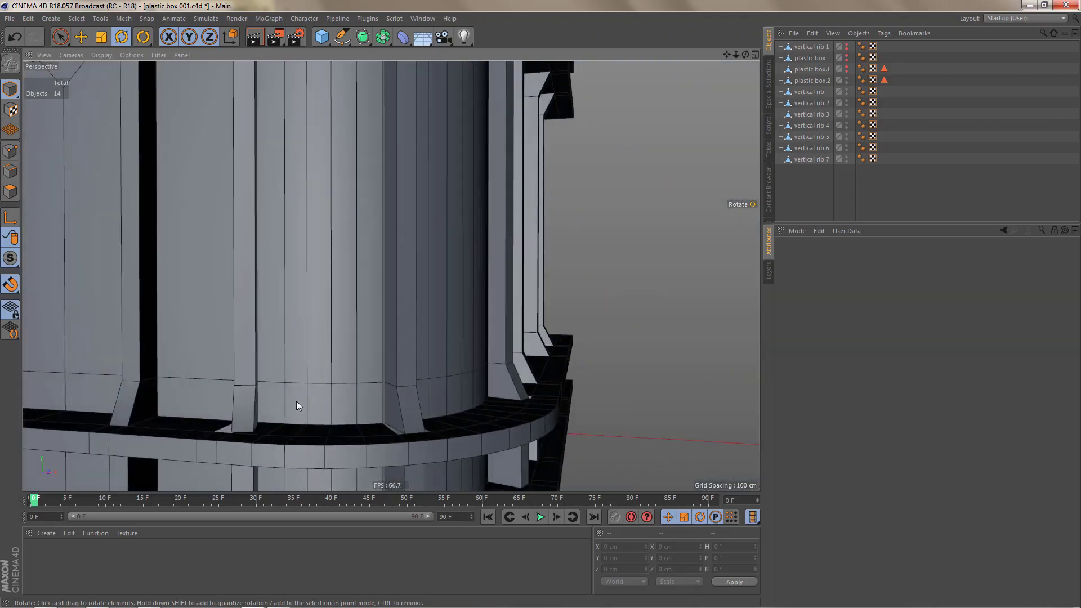
left_click_drag(344, 406, 293, 400, "alt")
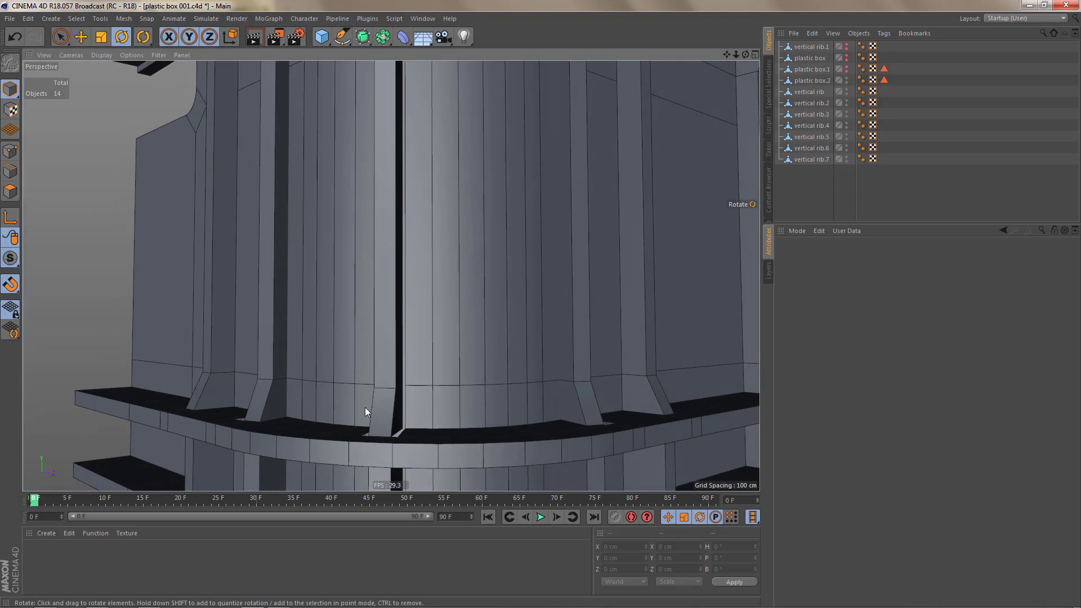
Step: Hide vertical rib.7 and examine the box's corner opening from the lower flange up to the upper flanges
double_click(846, 161, "alt")
left_click_drag(482, 325, 477, 372, "alt")
left_click_drag(434, 399, 444, 319, "alt")
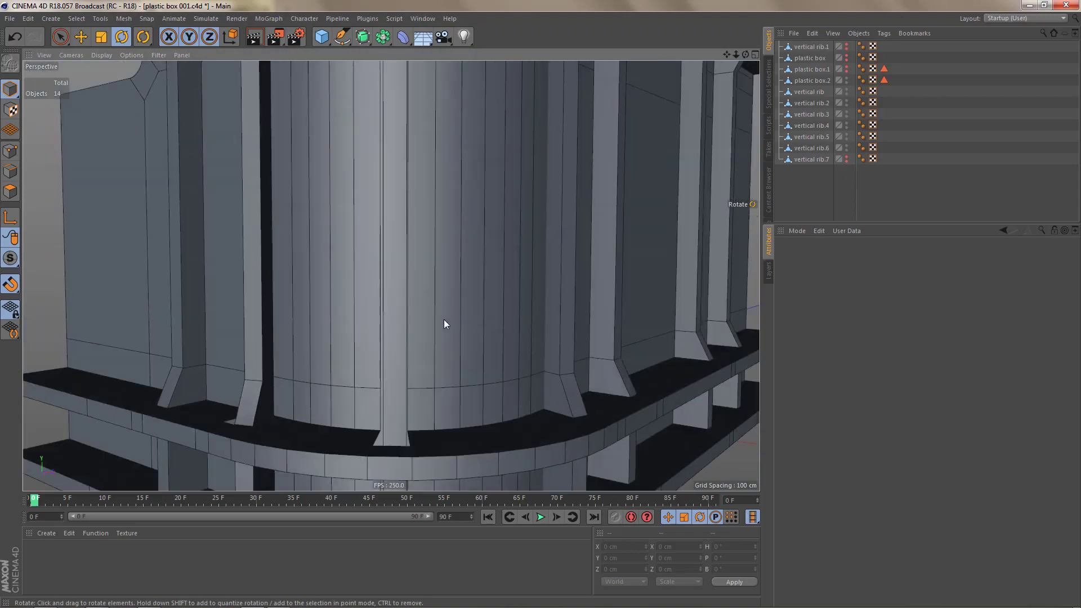
middle_click_drag(444, 320, 445, 396, "alt")
left_click_drag(434, 369, 439, 326, "alt")
middle_click_drag(438, 326, 451, 422, "alt")
left_click_drag(449, 265, 454, 244, "alt")
right_click_drag(446, 192, 485, 186, "alt")
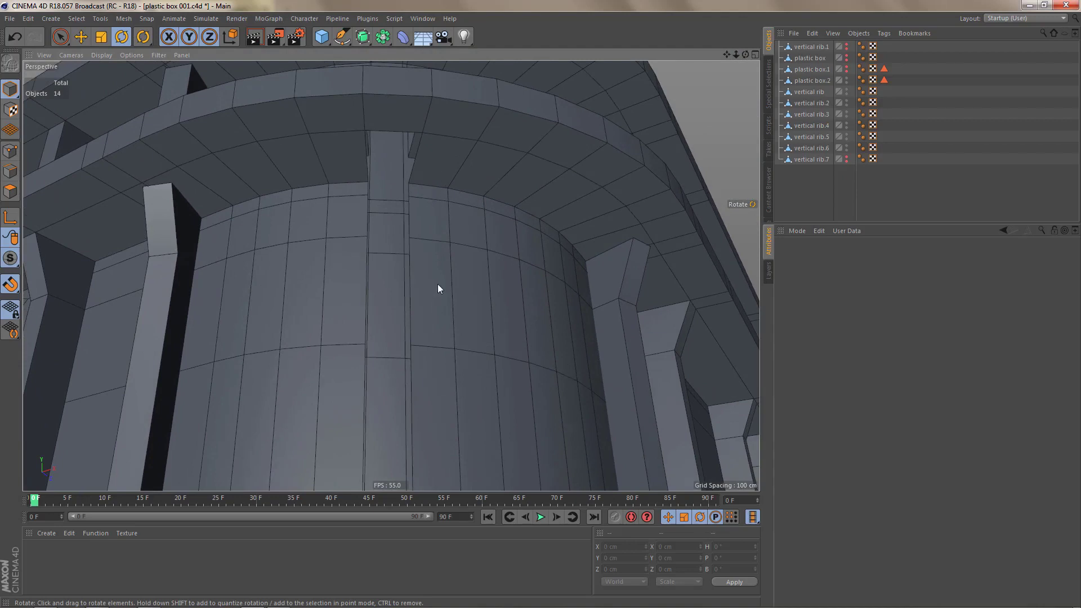
Step: In plastic box.2's edge mode, bridge the corner opening in the lower upper-flange's underside and the wall strips just beneath it with the Polygon Pen
left_click(817, 80)
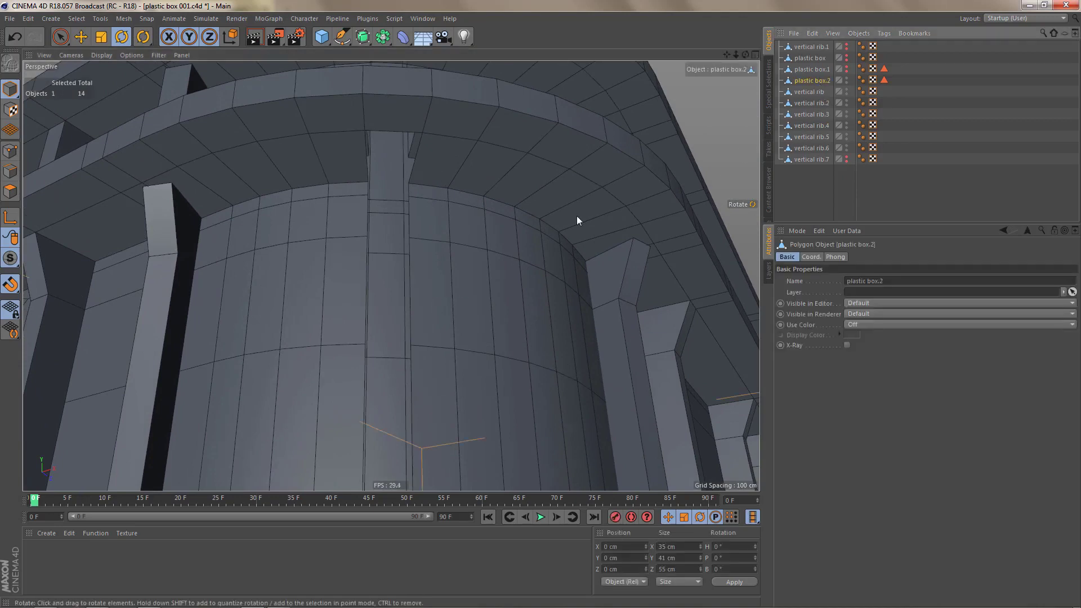
key("Return")
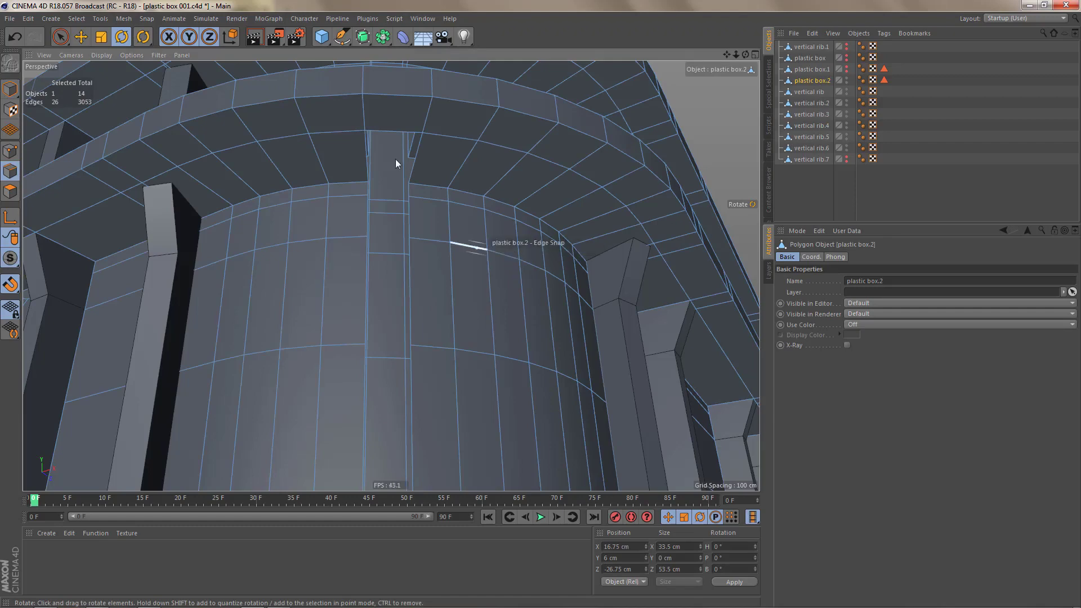
middle_click_drag(419, 191, 452, 259, "alt")
right_click_drag(453, 259, 503, 238, "alt")
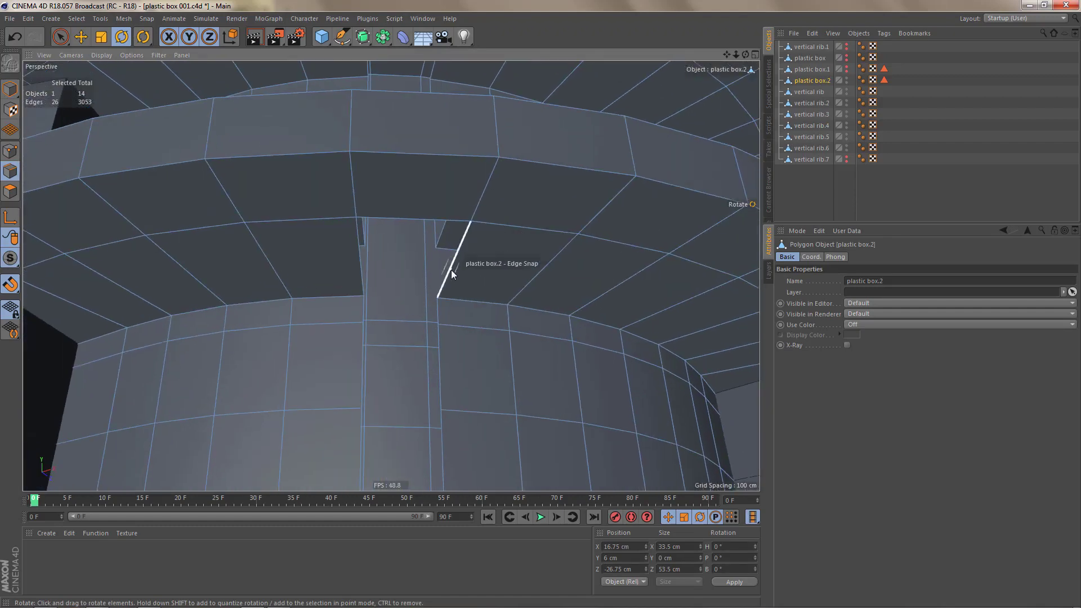
key("m")
key("e")
left_click_drag(493, 258, 517, 212, "alt")
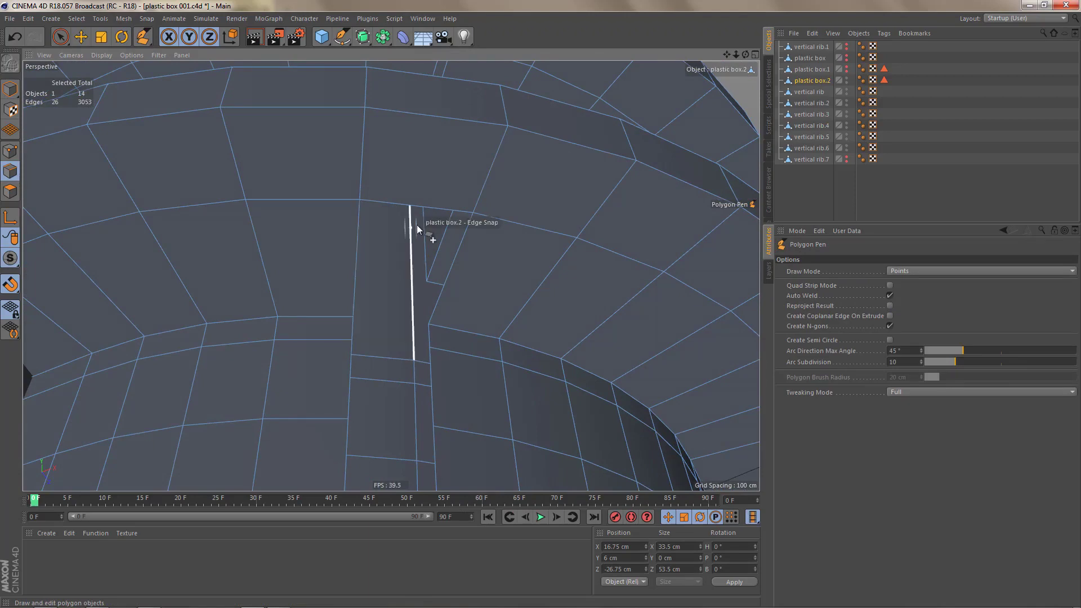
left_click_drag(432, 230, 479, 243, "alt")
left_click_drag(414, 270, 484, 292, "ctrl")
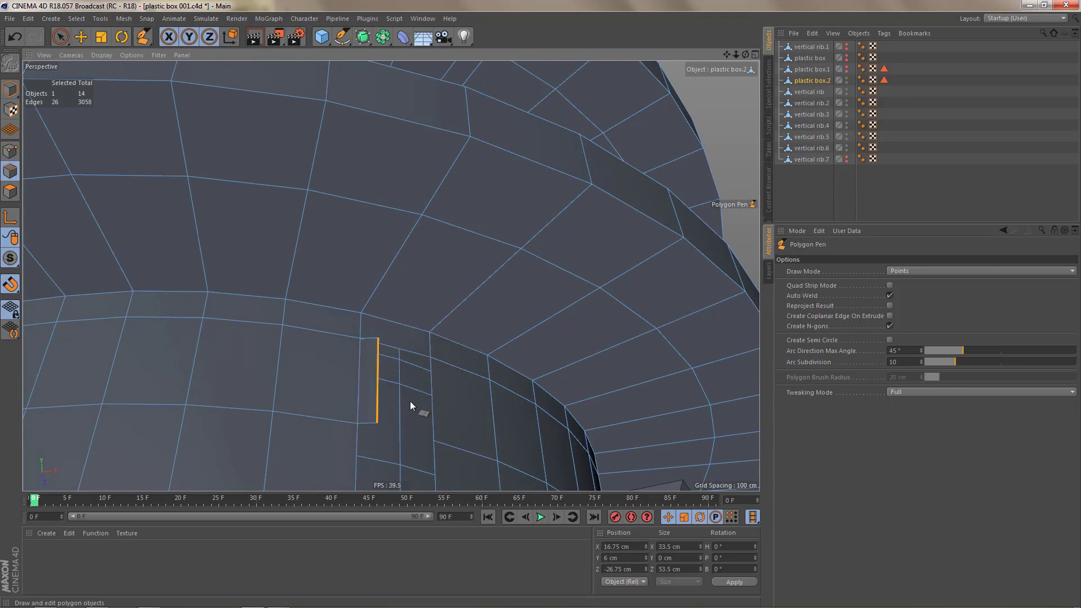
left_click_drag(437, 409, 431, 407, "ctrl")
Step: Bridge the tall middle wall section of the corner opening by extruding its side edge across with the Polygon Pen
middle_click_drag(456, 315, 459, 202, "alt")
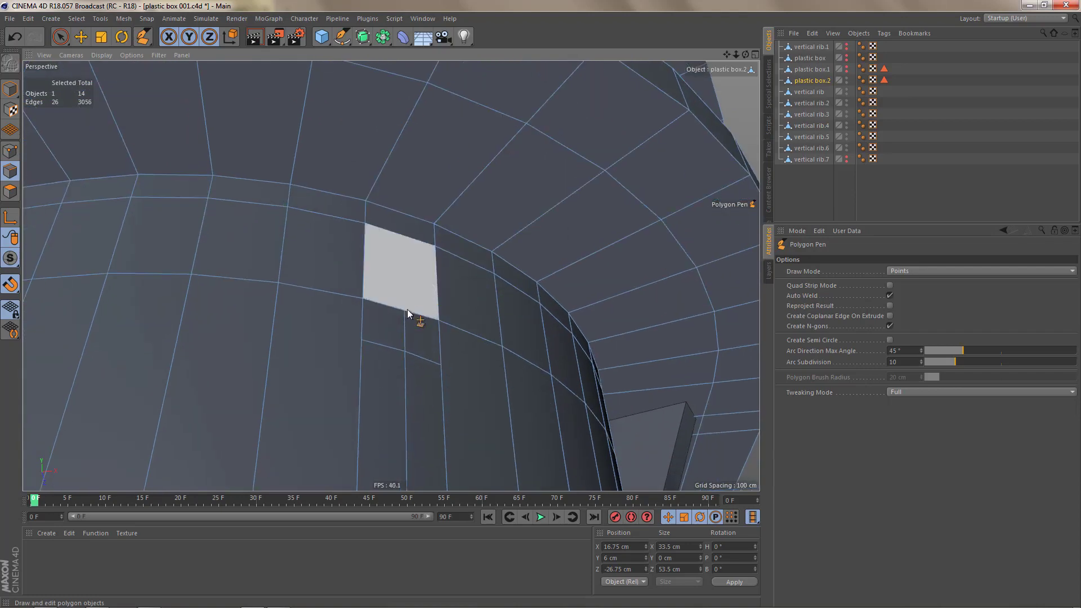
left_click_drag(360, 394, 448, 408, "ctrl")
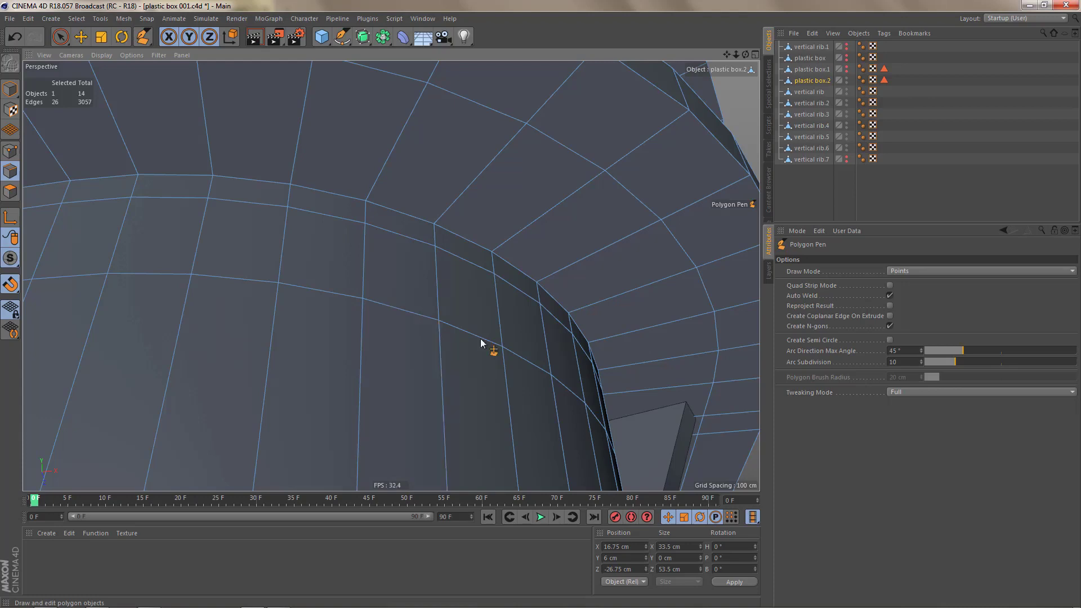
right_click_drag(464, 285, 407, 378, "alt")
mouse_move(428, 340)
left_mouse_down("alt")
mouse_move(411, 333)
mouse_move(444, 340)
left_mouse_up("alt")
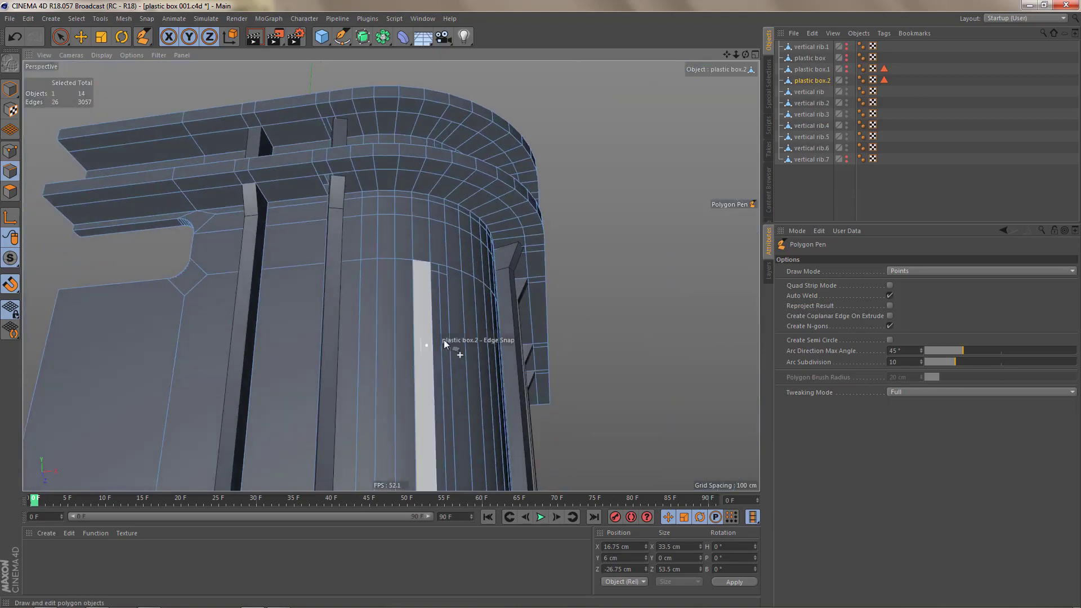
right_click_drag(435, 346, 493, 322, "alt")
left_click_drag(431, 349, 470, 352, "ctrl")
Step: Close the corner opening in the short wall section above the lower flanges and in the top face of the flange below it
right_click_drag(453, 283, 438, 347, "alt")
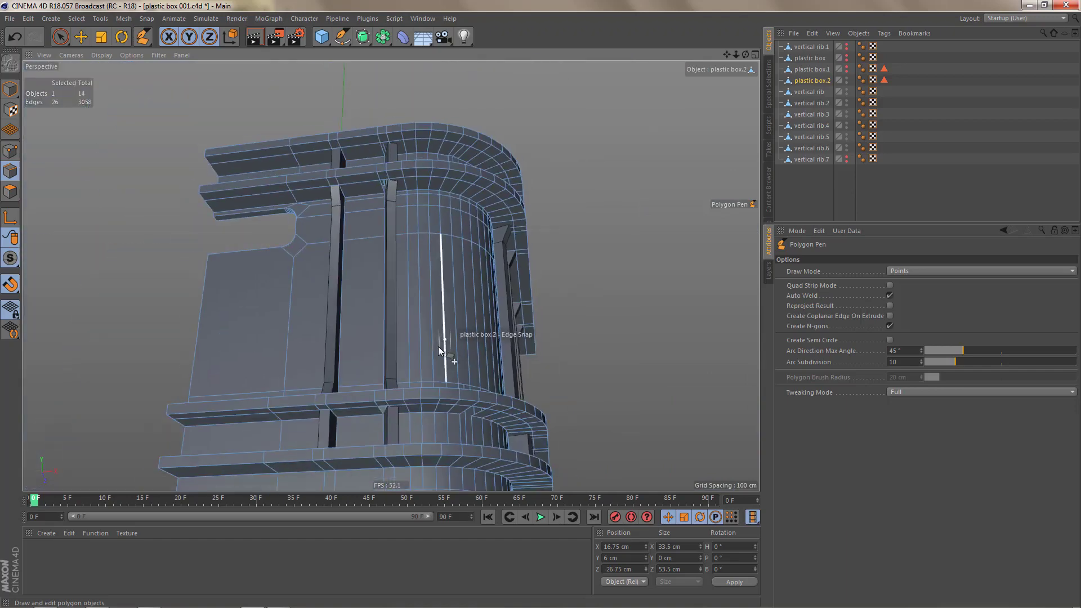
left_click_drag(438, 345, 435, 393, "alt")
right_click_drag(461, 393, 542, 368, "alt")
left_click_drag(479, 387, 464, 424, "alt")
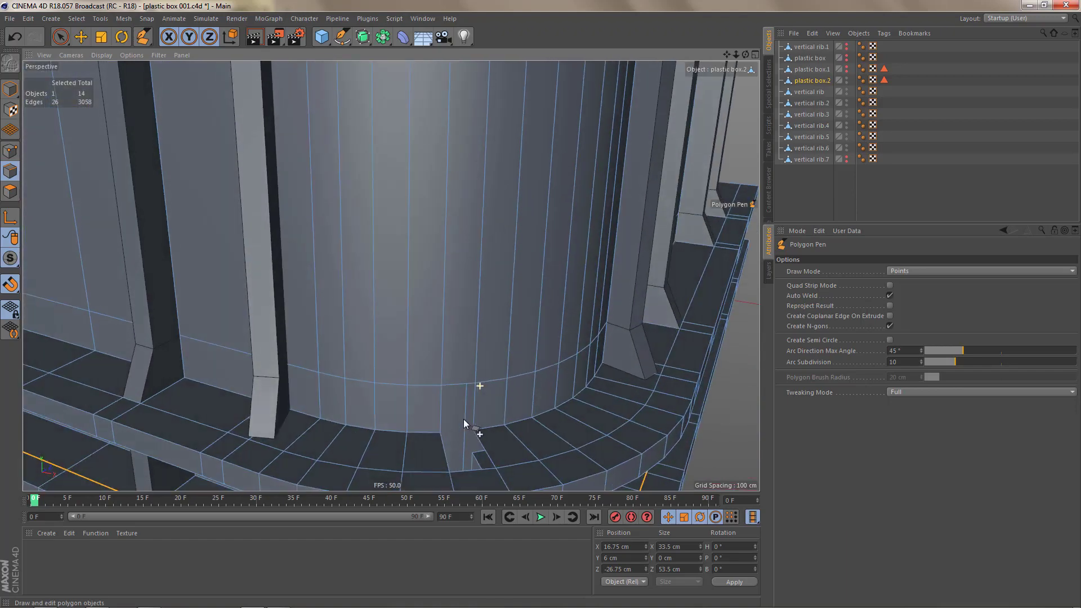
right_click_drag(481, 424, 496, 417, "alt")
left_click_drag(428, 406, 476, 407, "ctrl")
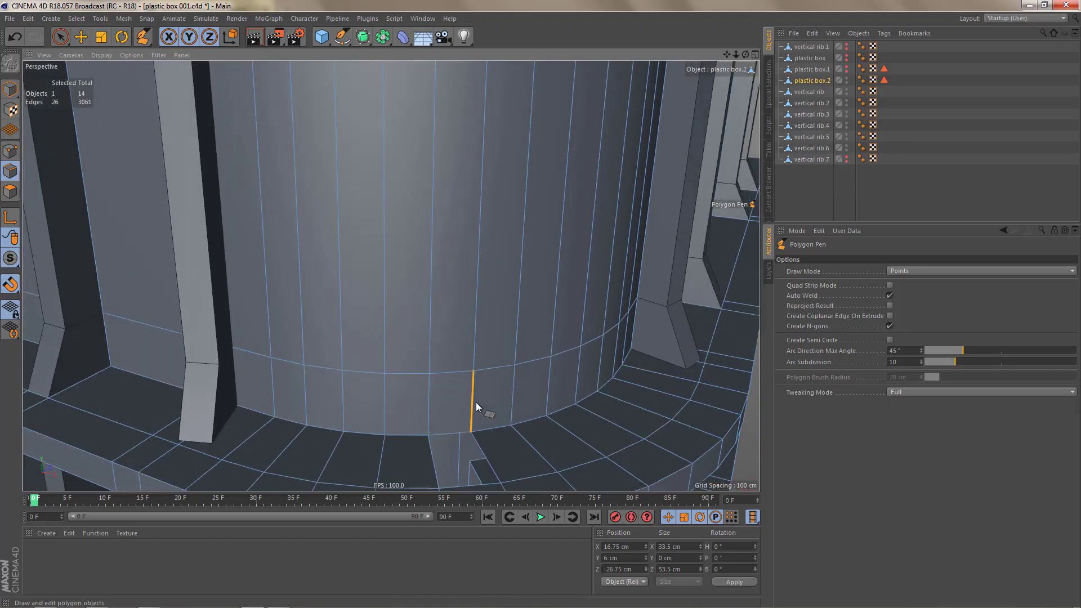
left_click_drag(432, 452, 488, 450, "ctrl")
Step: Close the corner opening in that flange's underside and in the wall and bottom flange's top face beneath it
scroll(511, 408, "down", 4)
left_click_drag(488, 283, 474, 192, "alt")
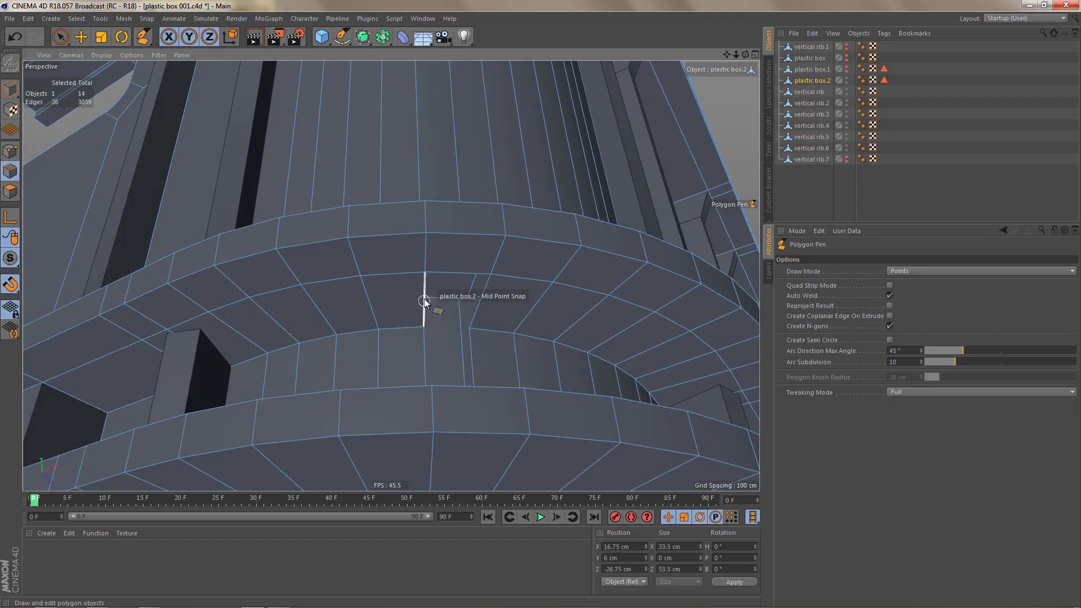
left_click_drag(425, 303, 482, 295, "ctrl")
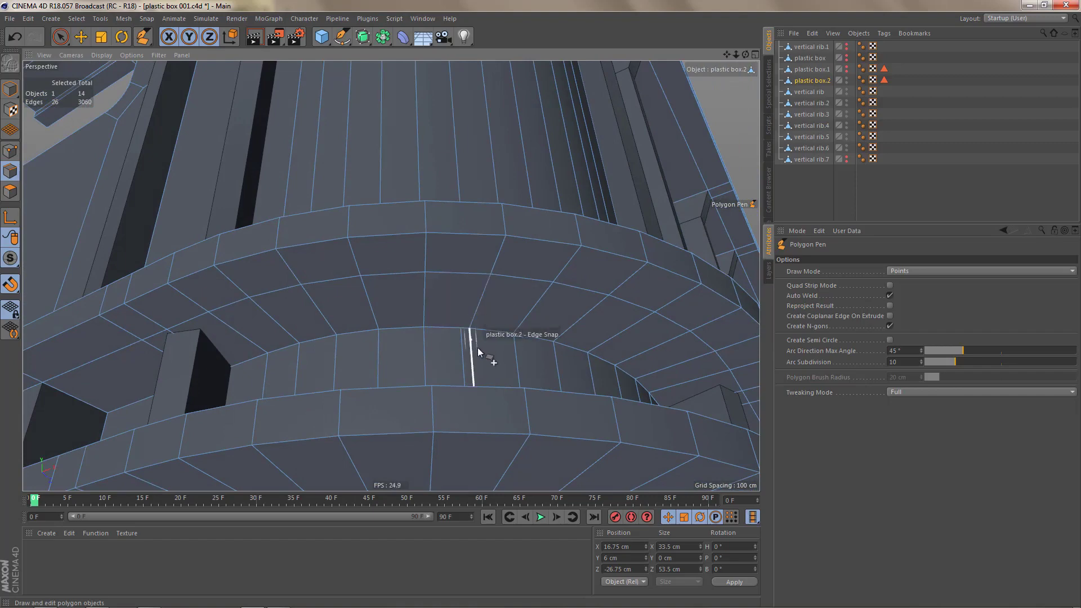
left_click_drag(478, 347, 478, 406, "alt")
middle_click_drag(478, 407, 478, 314, "alt")
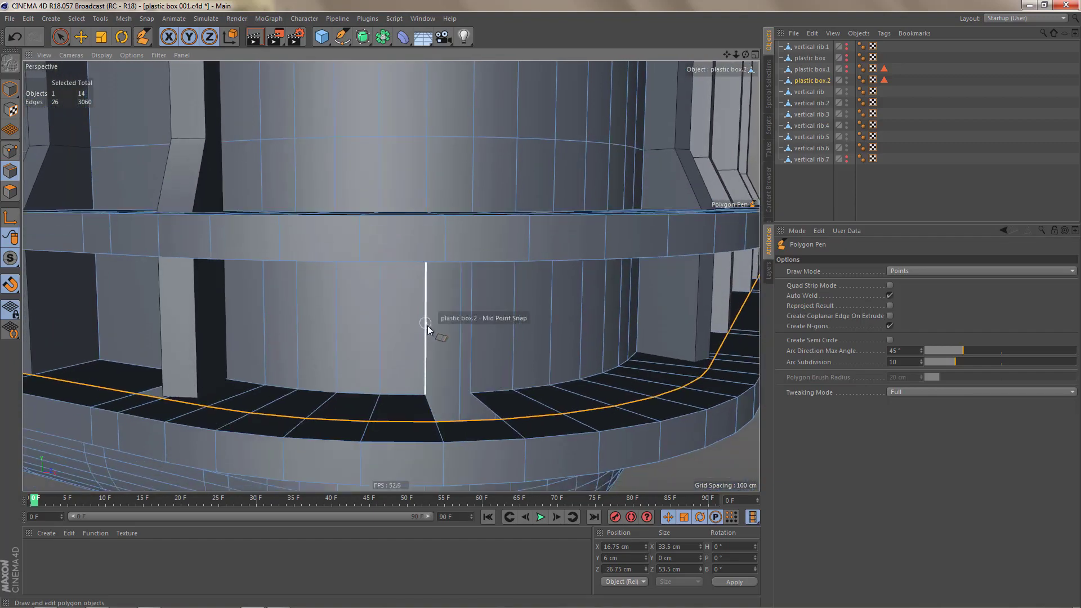
left_click_drag(429, 330, 478, 337, "ctrl")
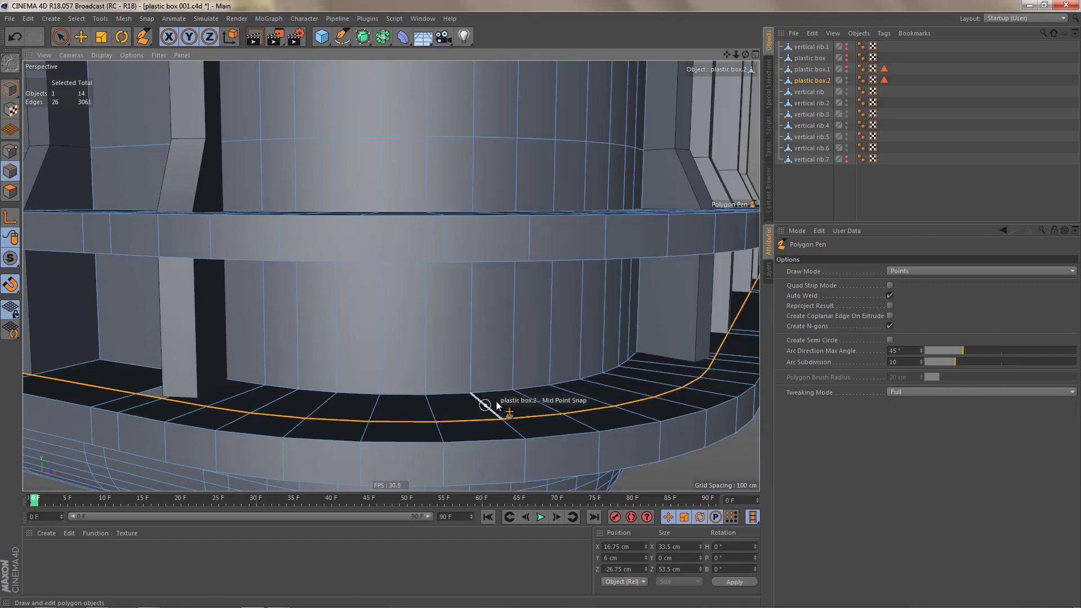
Step: In polygon mode, select the column of corner polygons next to the closed opening through the lower flanges and the tall wall
key("Return")
key("e")
left_click_drag(515, 299, 452, 366, "alt")
left_click(512, 228, "shift")
left_click(487, 280, "shift")
scroll(450, 284, "down", 3)
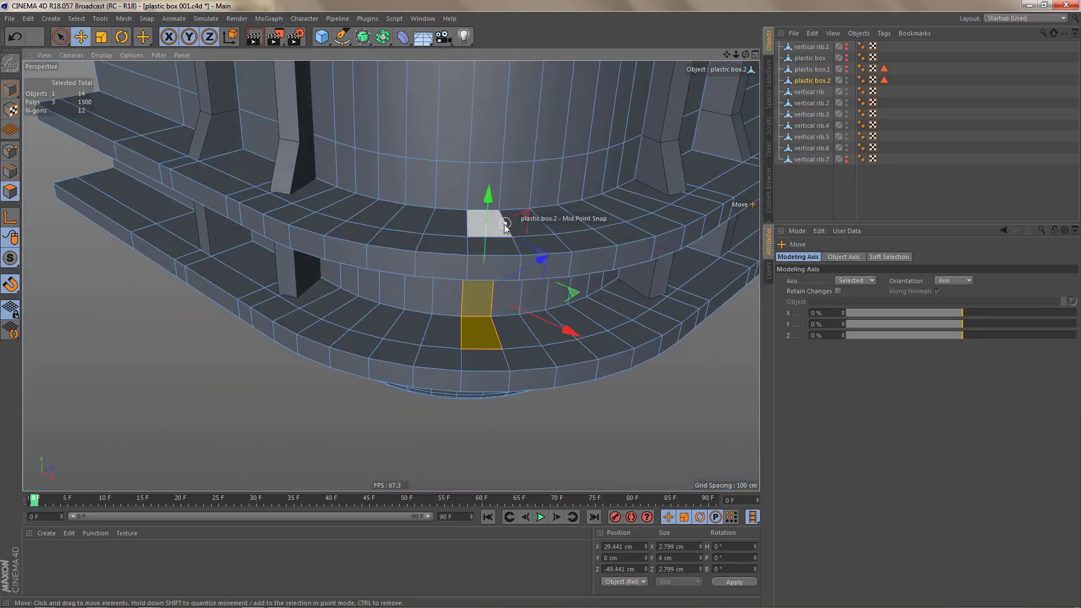
left_click(505, 231, "shift")
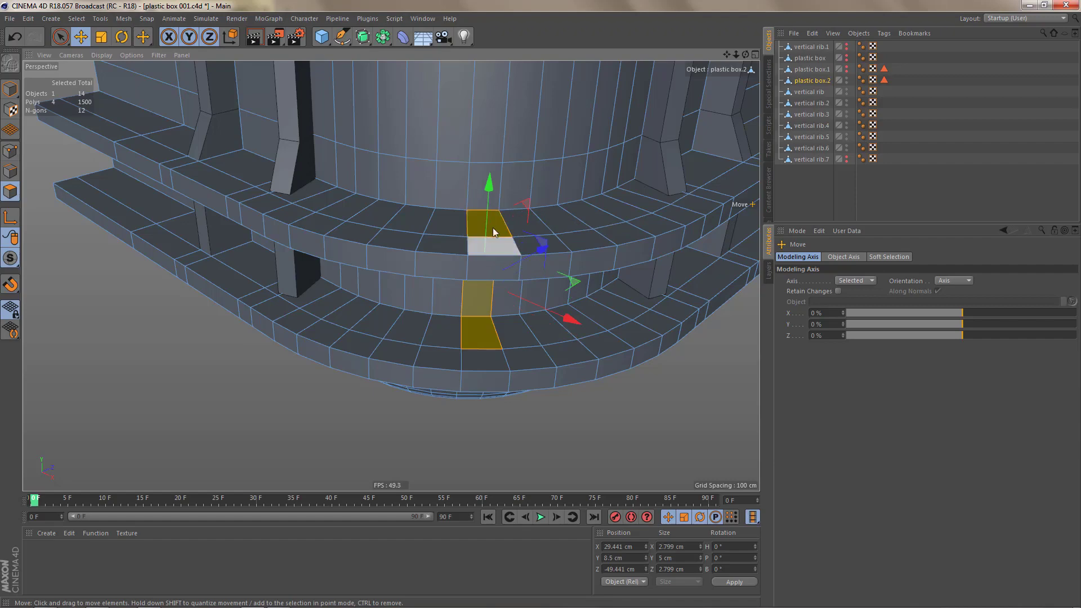
left_click_drag(492, 227, 487, 265, "alt")
left_click(451, 176, "ctrl+shift")
Step: Extend the polygon selection to the same column between the two upper flanges, including the adjoining flange faces
right_click_drag(449, 181, 505, 162, "alt")
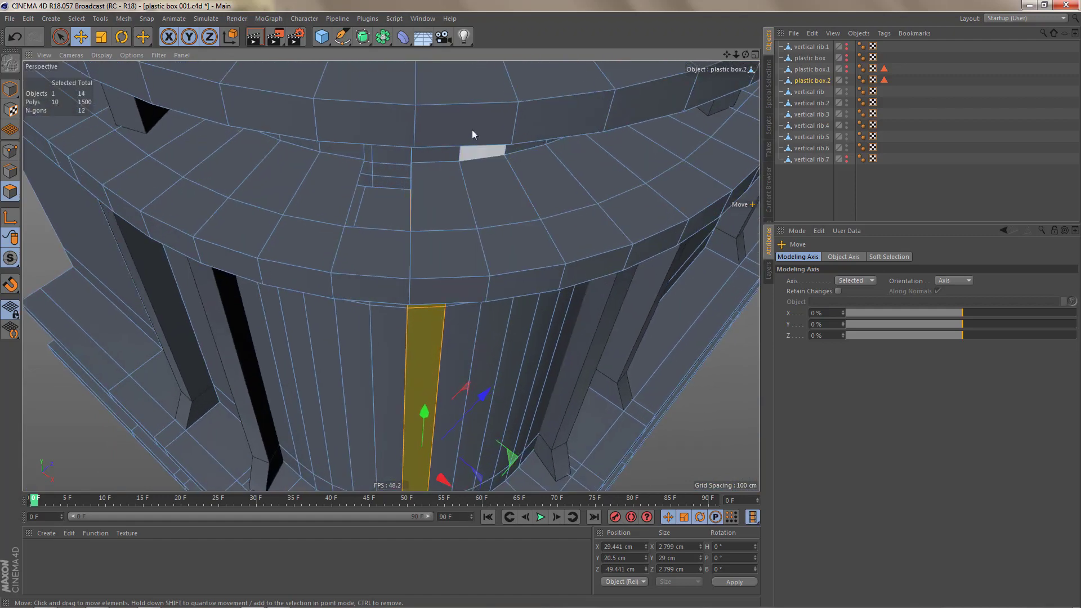
left_click_drag(468, 139, 476, 98, "alt")
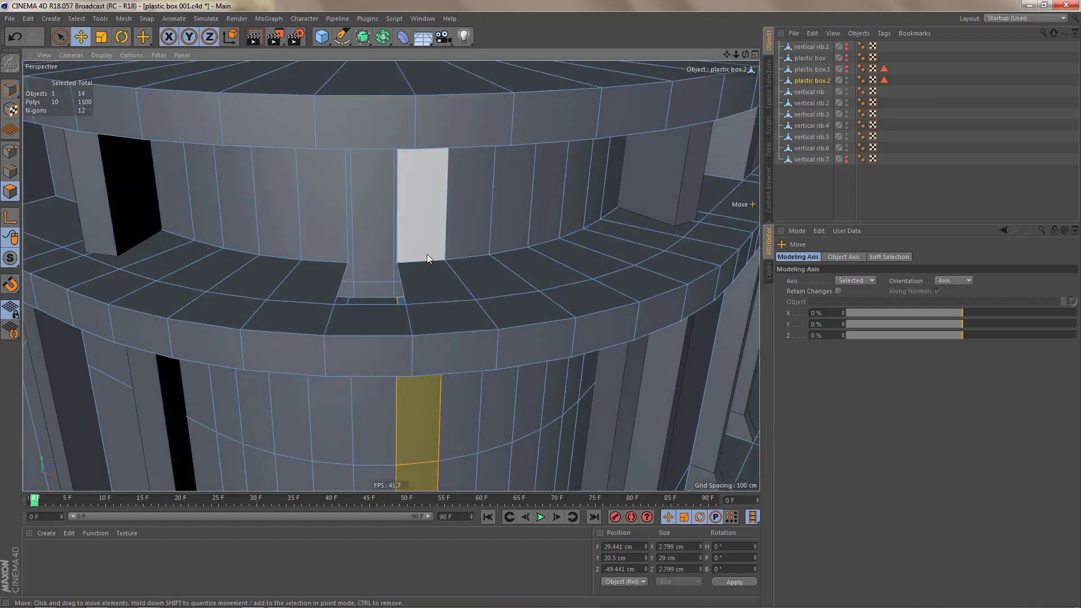
mouse_move(431, 279)
left_mouse_down("alt")
mouse_move(426, 257)
mouse_move(427, 269)
left_mouse_up("alt")
left_click(427, 269, "shift")
left_click_drag(451, 164, 452, 89, "alt")
left_click(439, 86, "shift")
left_click(439, 137, "shift")
left_click_drag(447, 142, 460, 181, "alt")
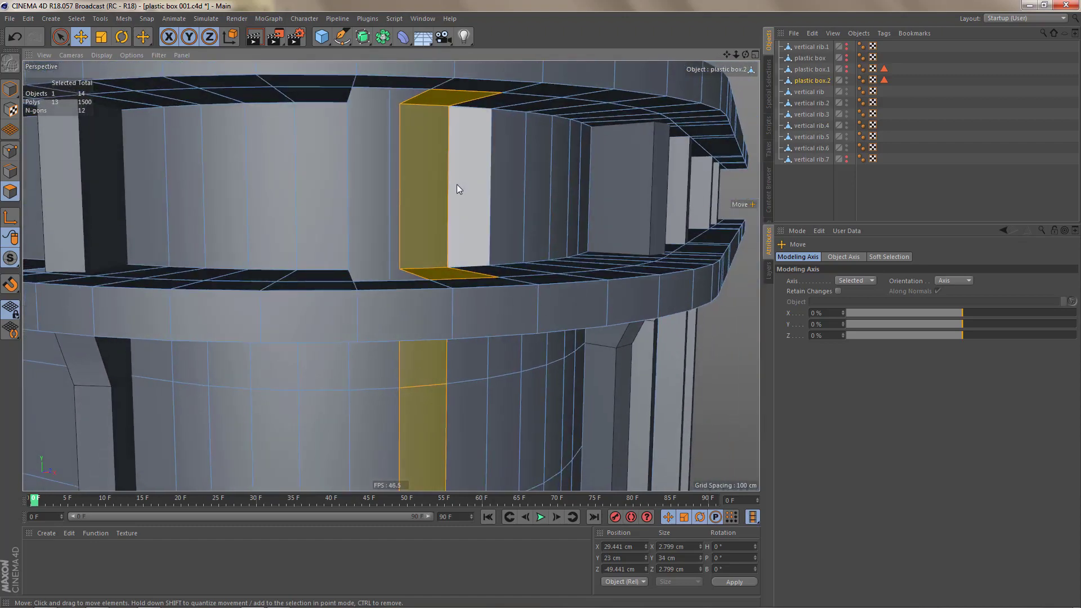
Step: Bridge the remaining old corner opening between the two upper flanges, covering the wall and both flange faces, with the Polygon Pen
key("Delete")
key("m")
key("e")
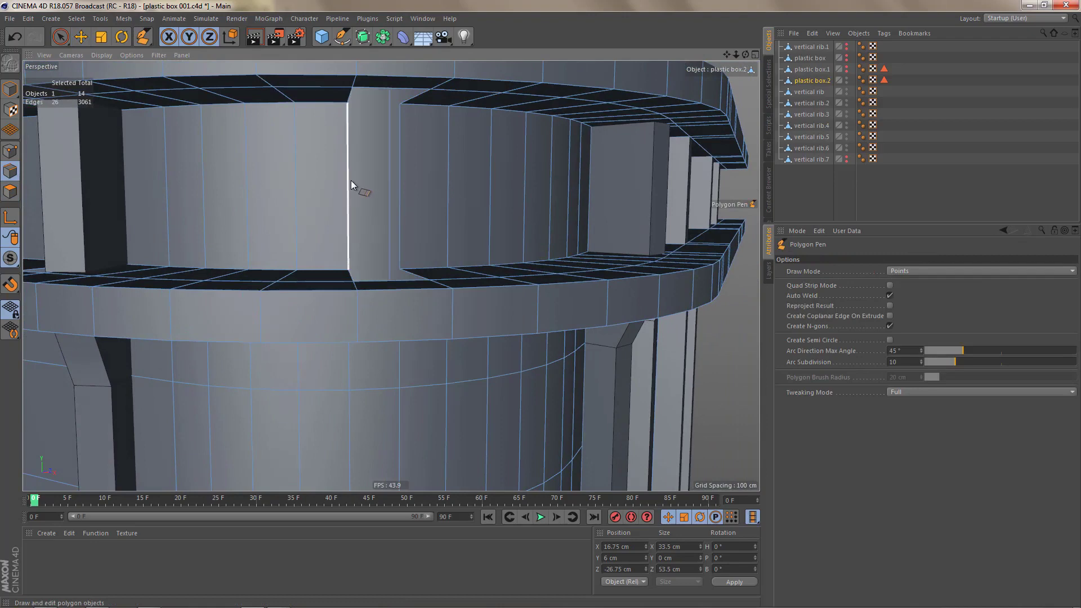
left_click_drag(351, 180, 461, 239, "ctrl")
left_click_drag(354, 300, 418, 294, "ctrl")
left_click_drag(386, 213, 388, 121, "alt")
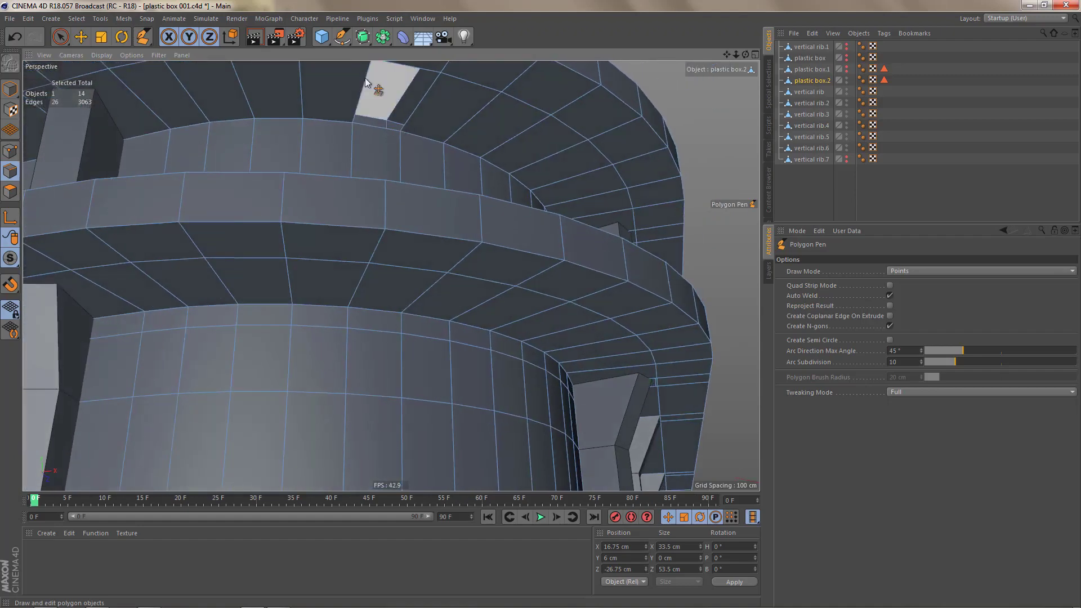
left_click_drag(364, 78, 424, 104, "ctrl")
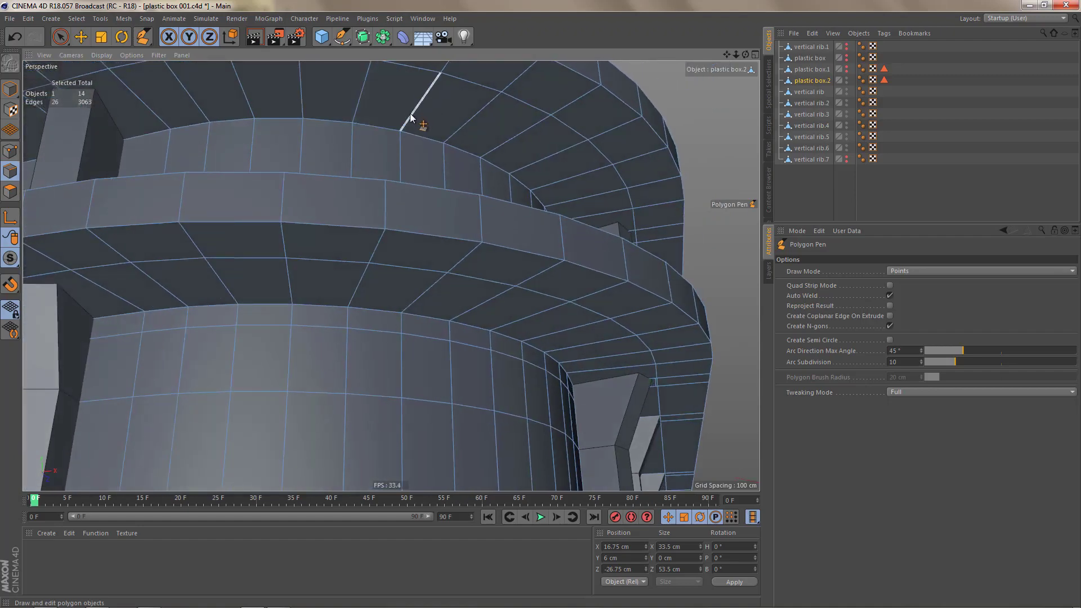
Step: Delete the selected polygon column to cut the shifted corner rib opening in plastic box.2
key("Return")
mouse_move(434, 145)
left_mouse_down("alt")
mouse_move(420, 157)
mouse_move(423, 204)
mouse_move(447, 182)
mouse_move(432, 166)
left_mouse_up("alt")
key("Delete")
Step: Bridge the shifted corner opening in the top flange's underside with one polygon using the Polygon Pen, and select that polygon
right_click_drag(453, 157, 476, 156, "alt")
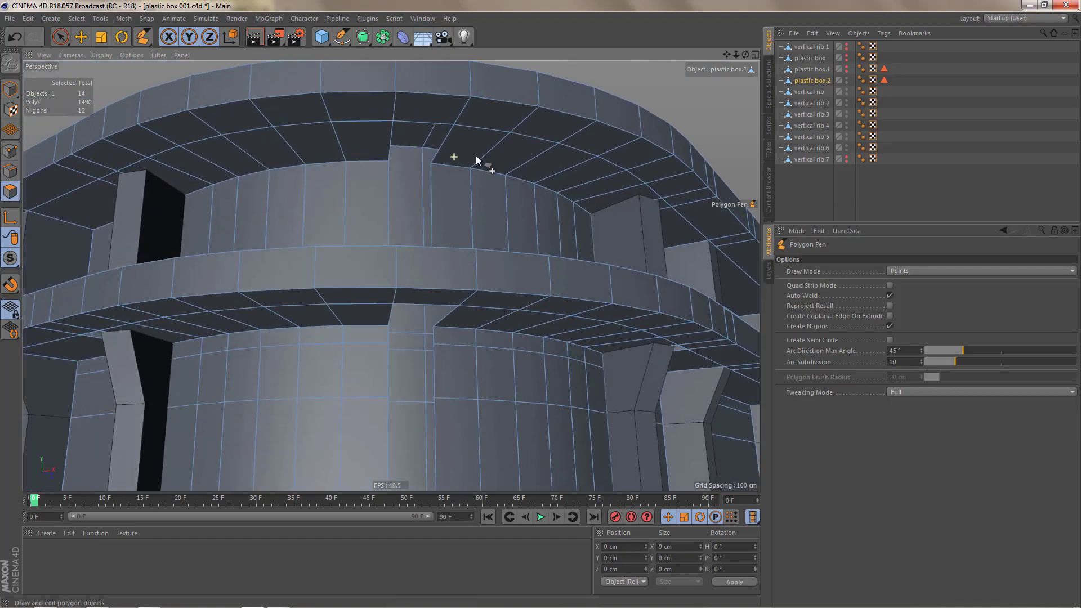
left_click_drag(437, 141, 448, 142, "ctrl")
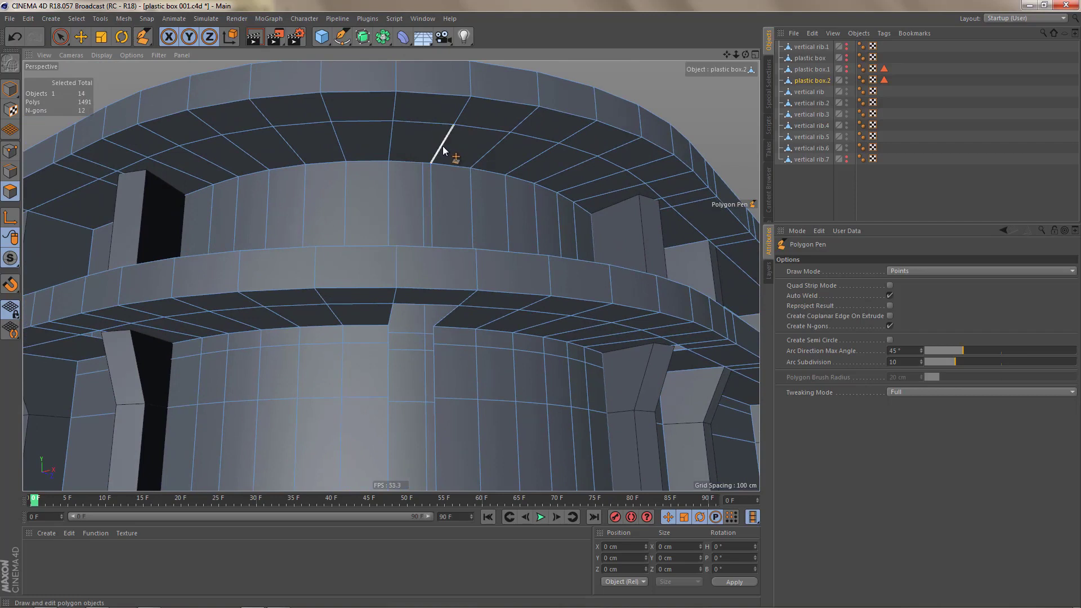
key("space")
left_click(419, 138)
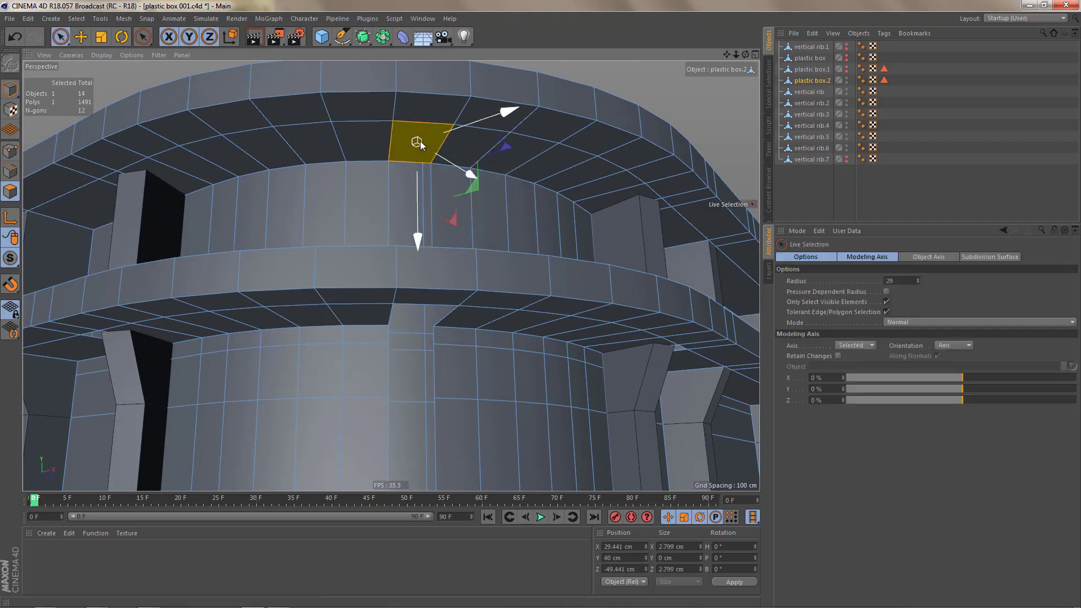
Step: Split the selected flange polygon into a separate object and delete the original from plastic box.2
key("u")
key("p")
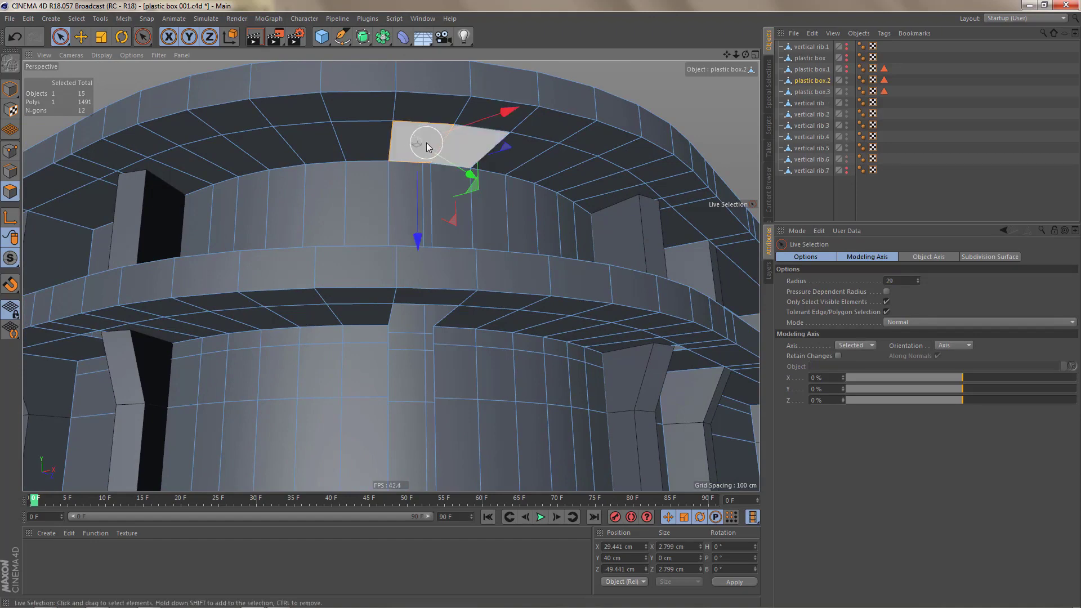
key("Delete")
scroll(403, 204, "down", 5)
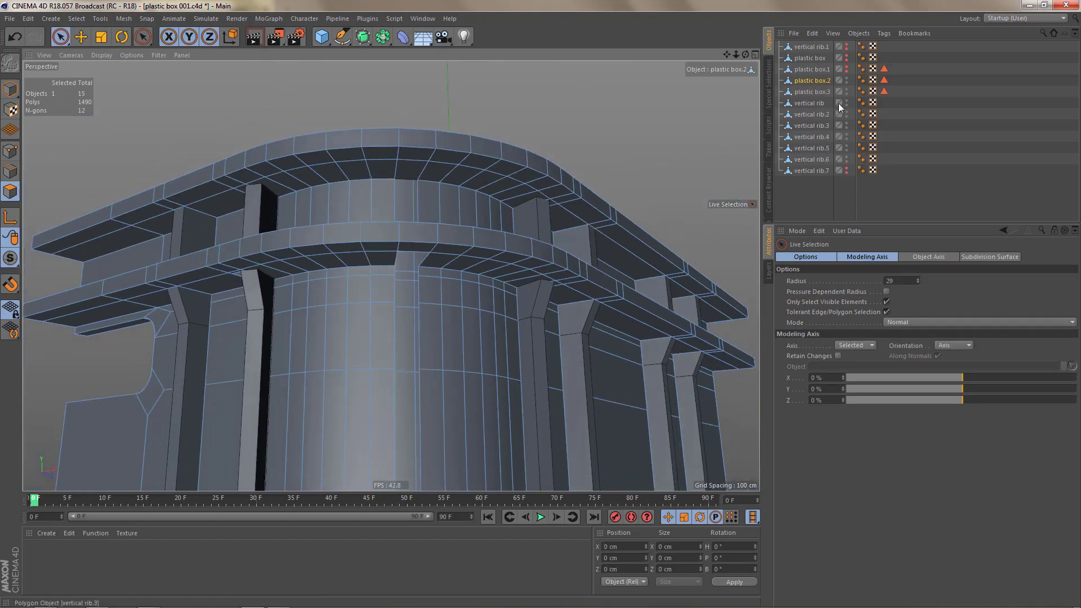
Step: Move the split polygon object below vertical rib.7 in the object list and rename it ref
left_click_drag(819, 93, 807, 184)
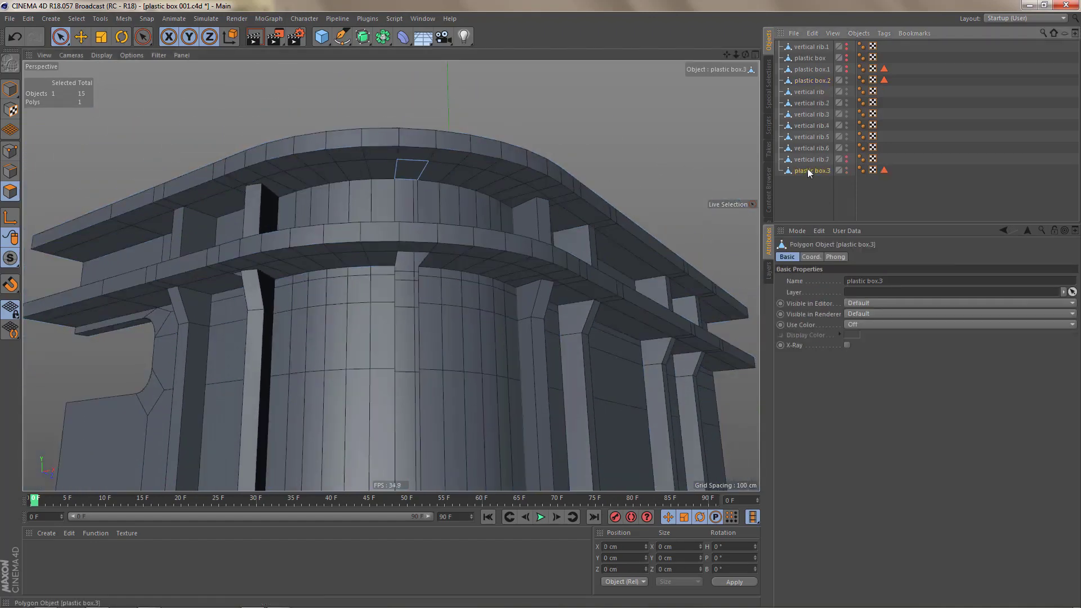
double_click(808, 170)
type("ref")
key("Return")
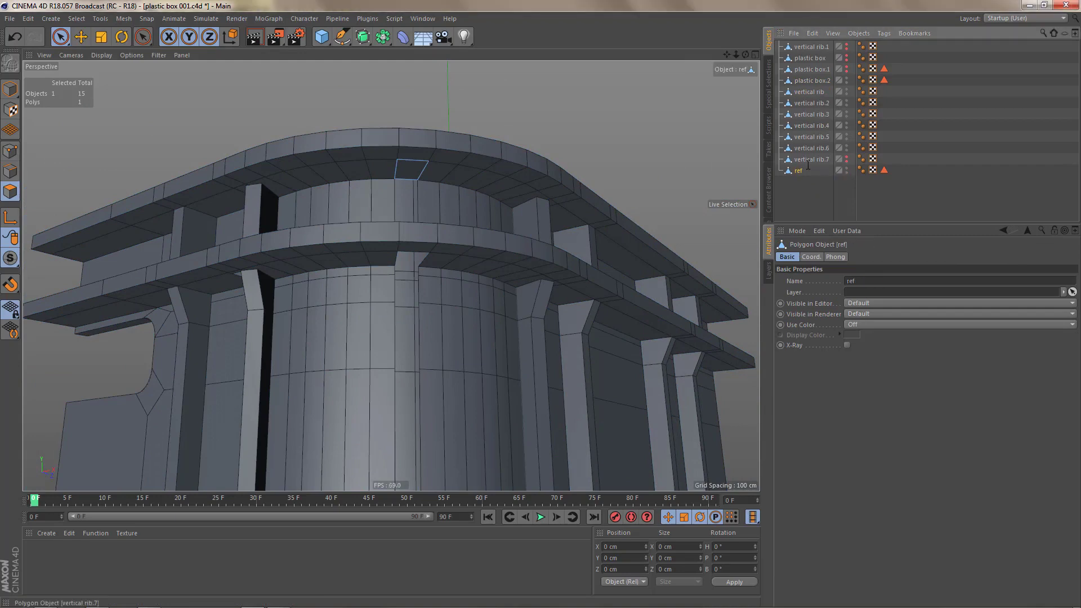
Step: Hide plastic box.2 and make vertical rib.7 visible beside the ref polygon
left_click(846, 79)
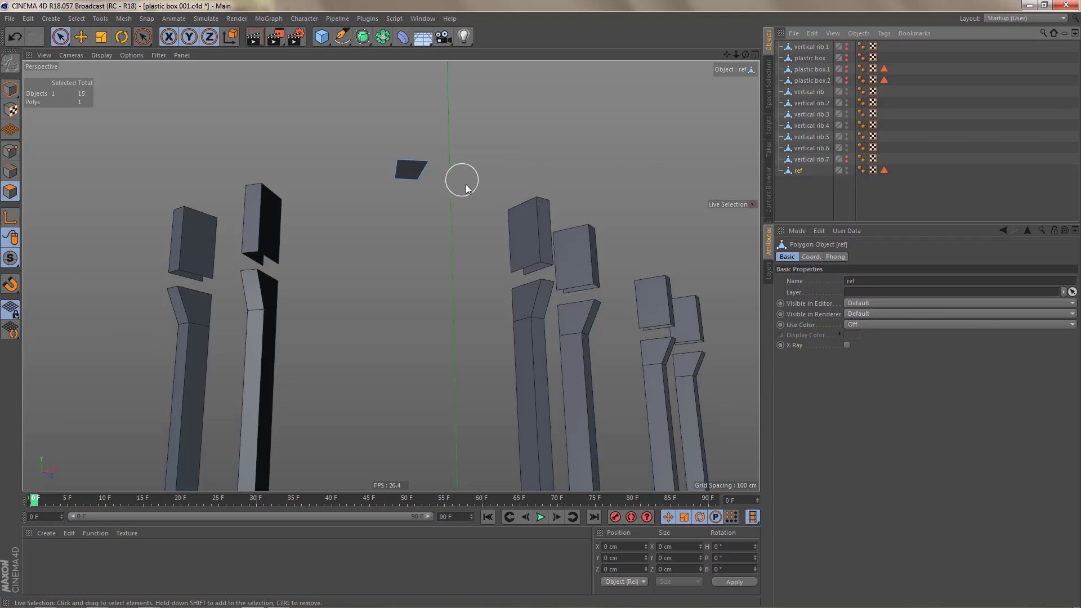
left_click_drag(466, 187, 500, 287, "alt")
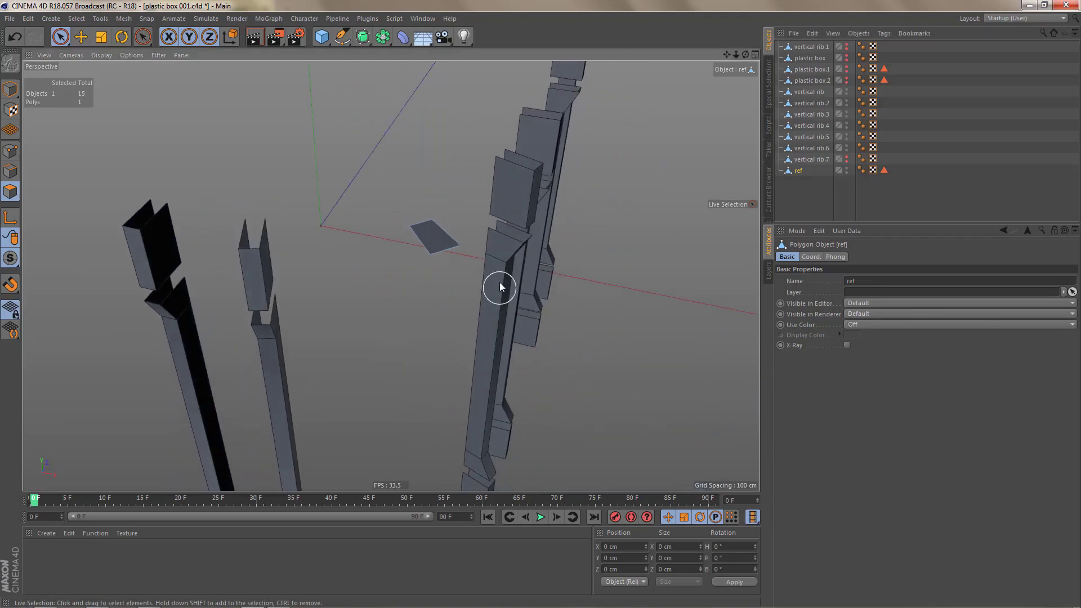
left_click(847, 160)
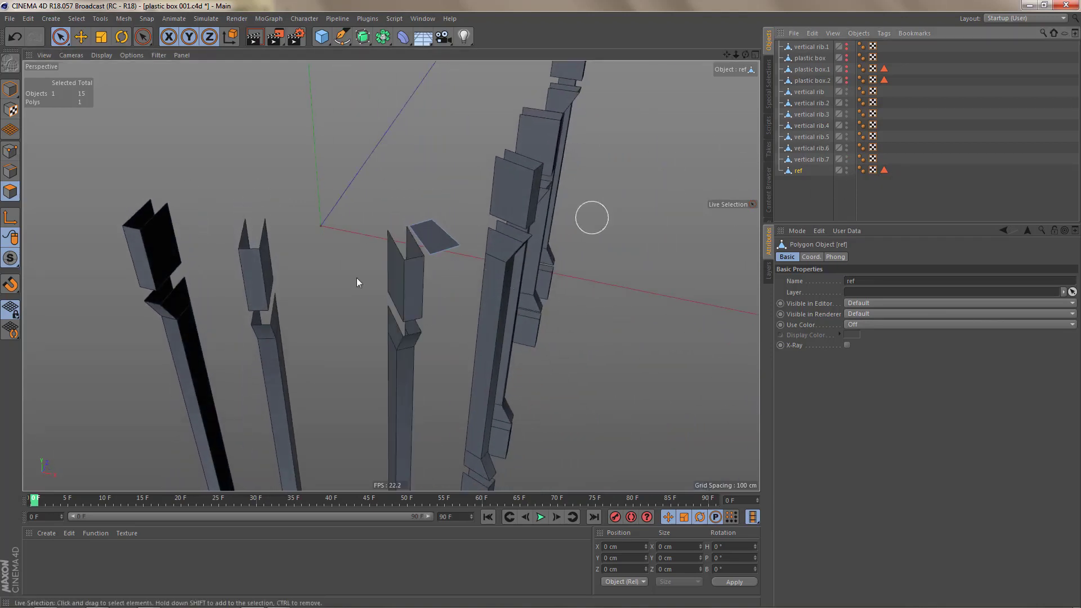
right_click_drag(376, 239, 414, 243, "alt")
Step: In model mode, move vertical rib.7 onto the ref polygon with snapping, to about X 28.493 cm and Z -48.493 cm
key("Return")
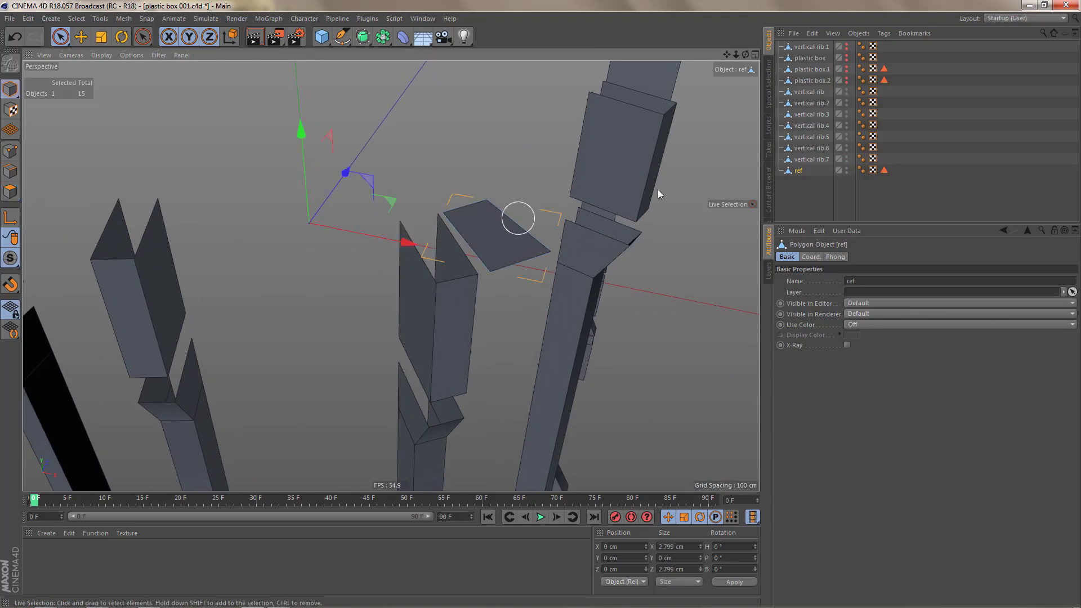
left_click(809, 161)
right_click_drag(444, 236, 489, 222, "alt")
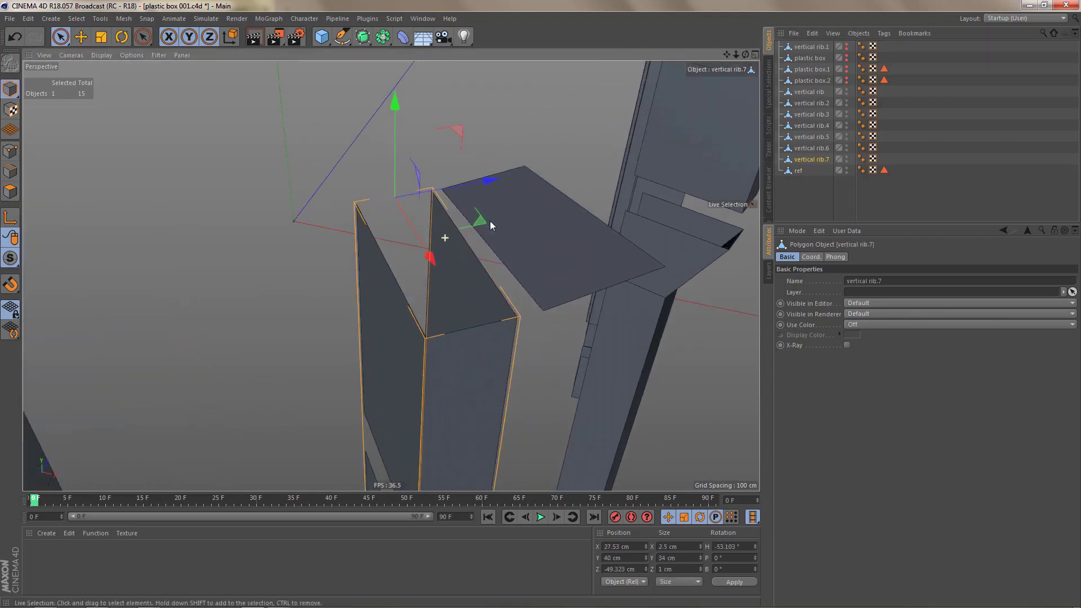
middle_click_drag(490, 222, 512, 269, "alt")
right_click_drag(516, 227, 531, 222, "alt")
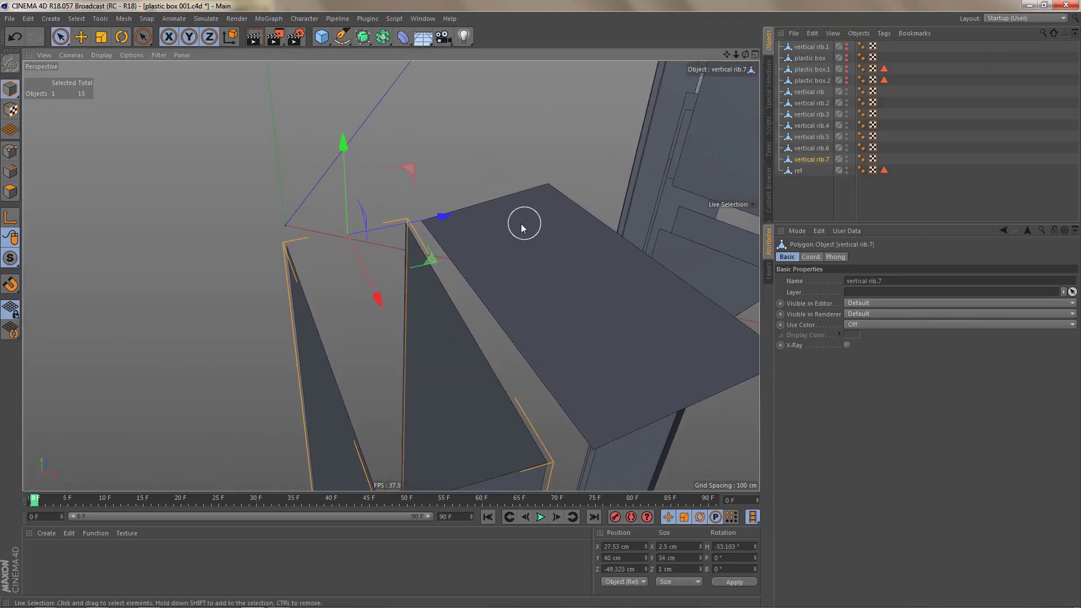
key("e")
left_click_drag(506, 224, 488, 207)
scroll(460, 245, "down", 5)
middle_click_drag(488, 243, 463, 239, "alt")
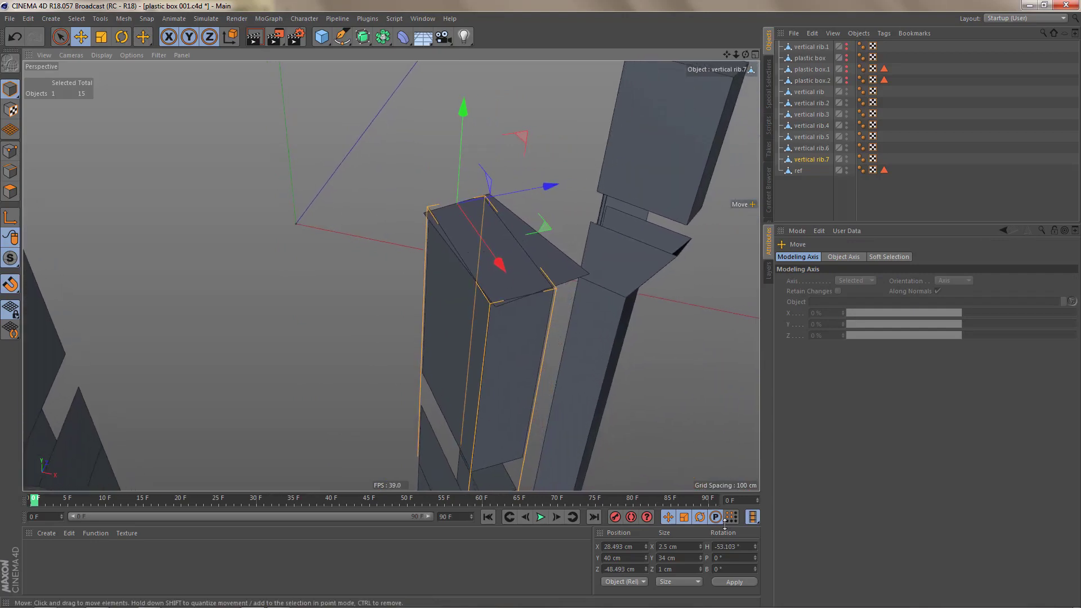
Step: Set the heading rotation of vertical rib.7 to -45° and check its alignment with the ref polygon
double_click(722, 547)
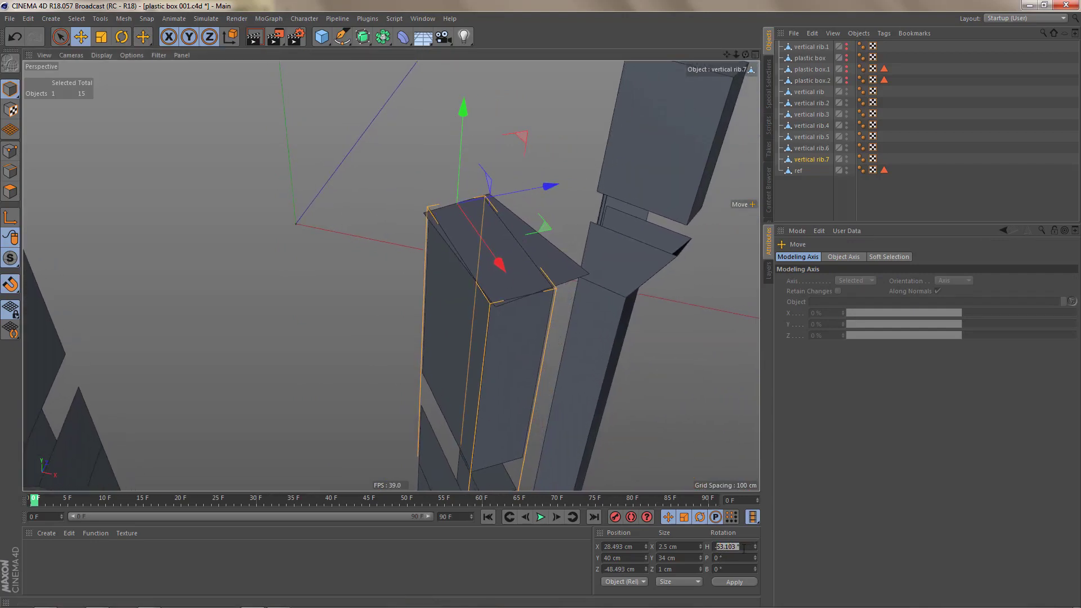
type("45")
key("Return")
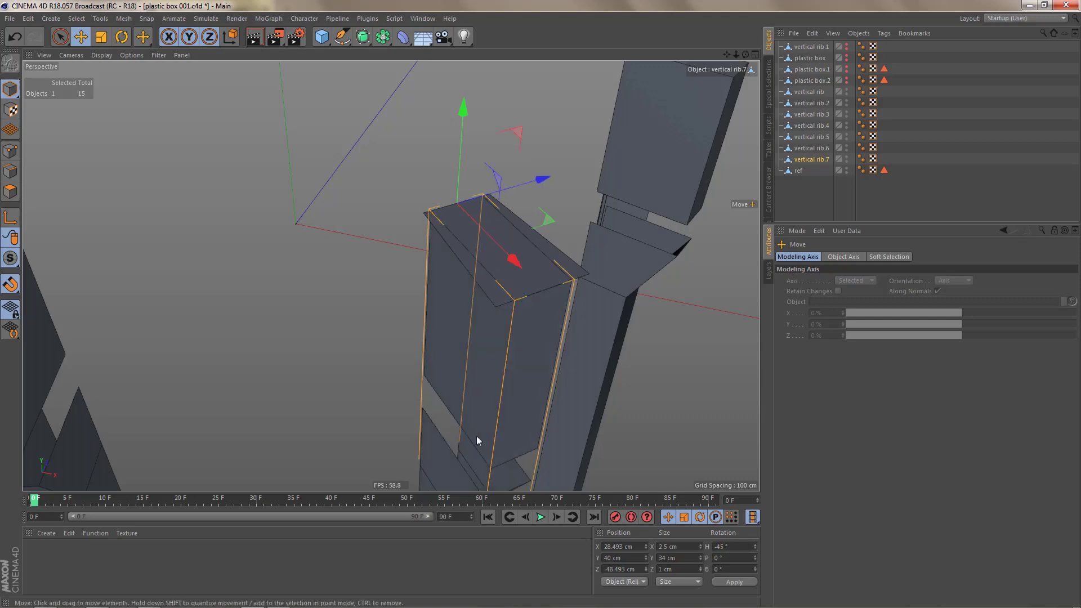
left_click_drag(519, 238, 480, 235, "alt")
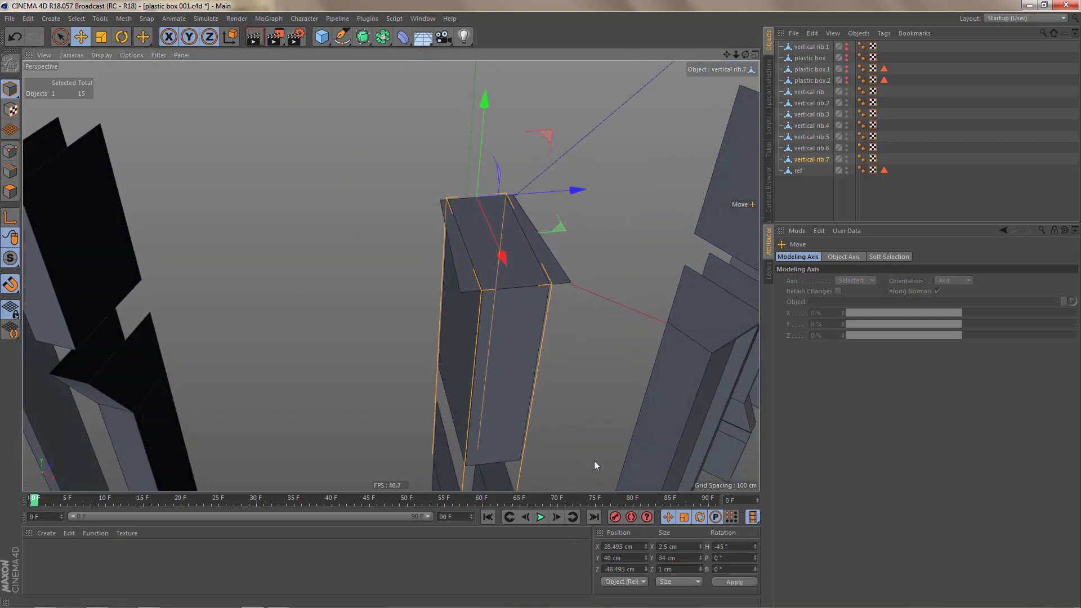
mouse_move(482, 265)
left_mouse_down("alt")
mouse_move(525, 275)
mouse_move(485, 259)
left_mouse_up("alt")
left_click_drag(390, 275, 493, 267, "alt")
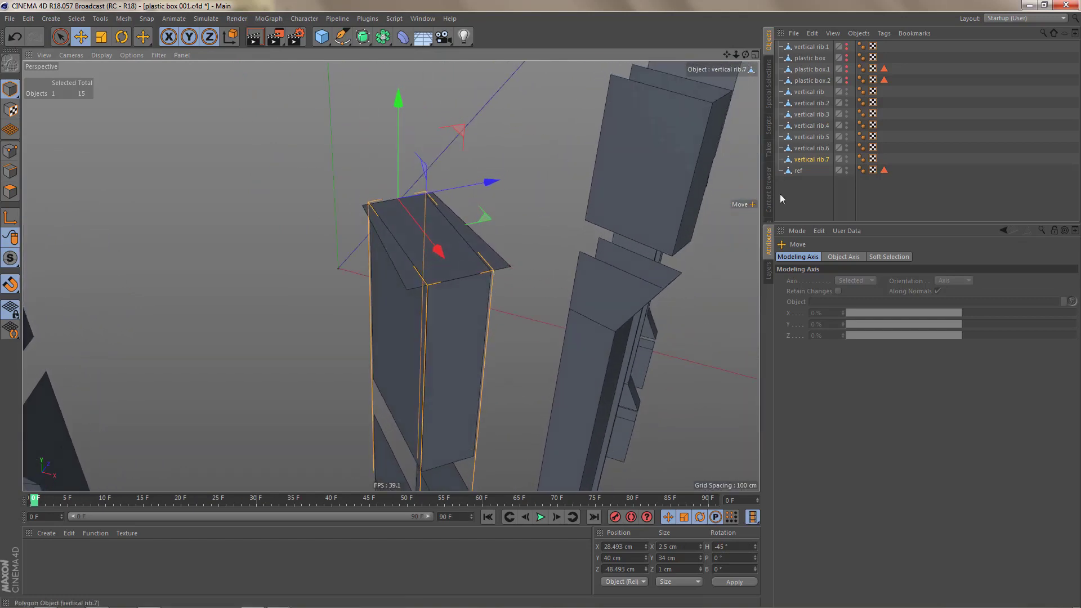
Step: Delete the ref object and show plastic box.2 again around the repositioned corner rib
left_click(800, 170)
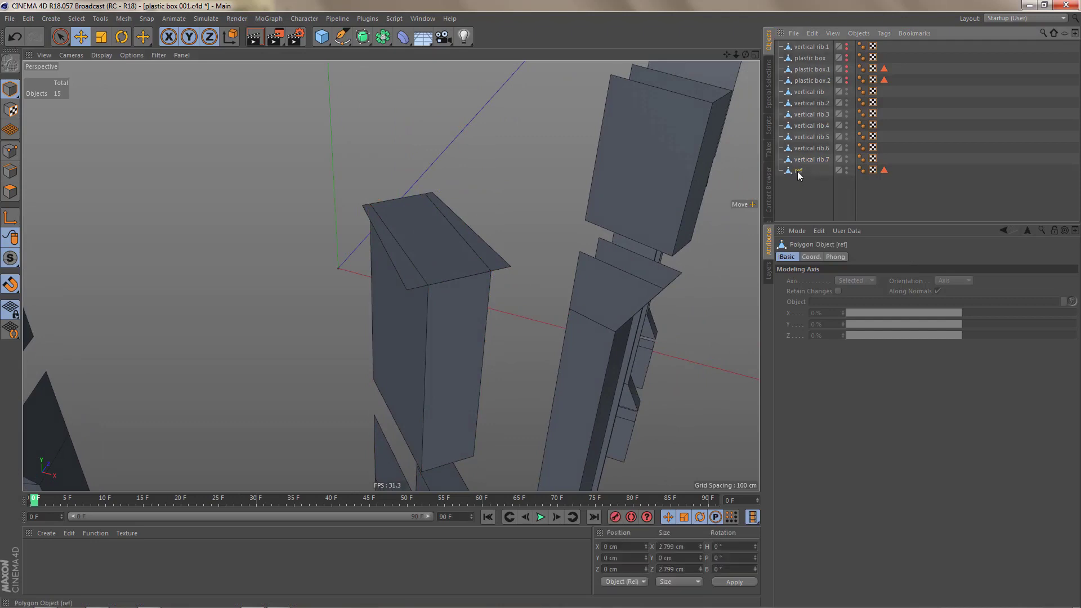
key("Delete")
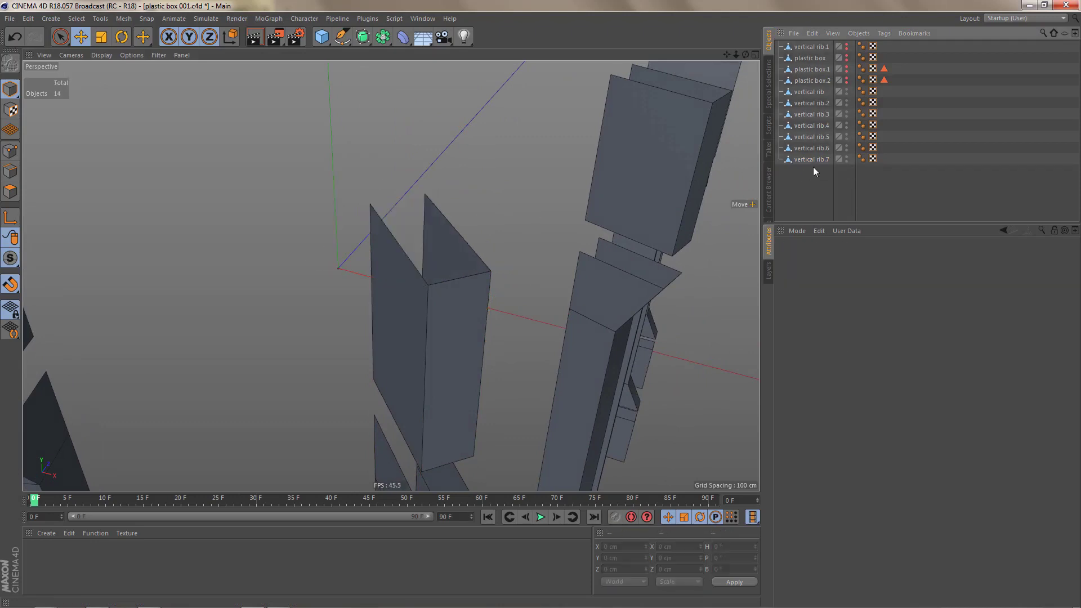
left_click(846, 80, "alt")
left_click_drag(517, 243, 470, 269, "alt")
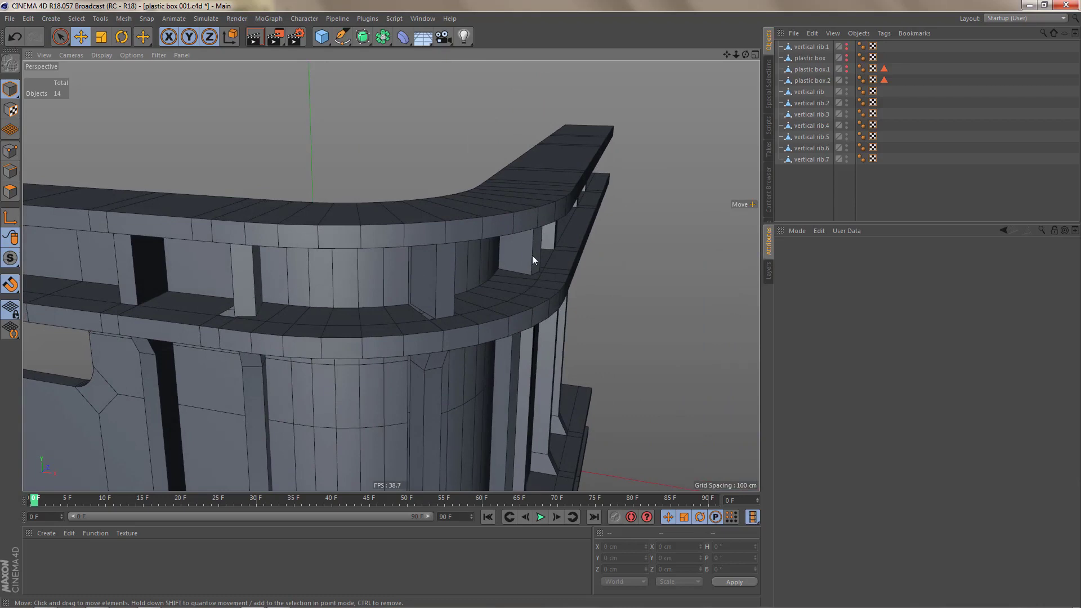
mouse_move(432, 206)
left_mouse_down("alt")
mouse_move(439, 215)
mouse_move(427, 210)
left_mouse_up("alt")
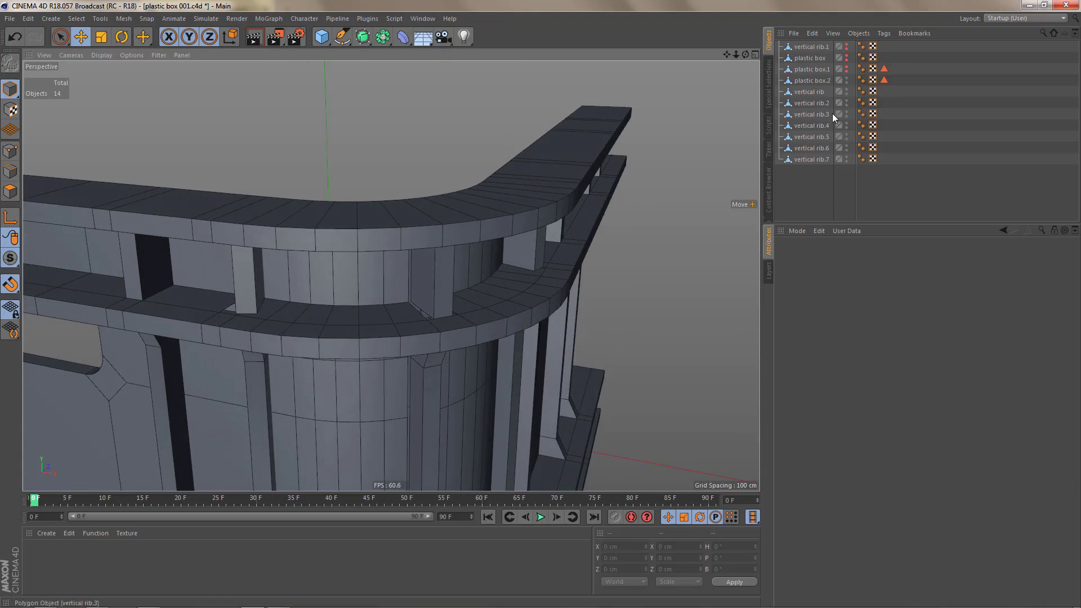
Step: Select the straight-wall ribs vertical rib, vertical rib.2, vertical rib.3 and vertical rib.5 together with plastic box.2
left_click(821, 105)
left_click_drag(489, 223, 589, 259, "alt")
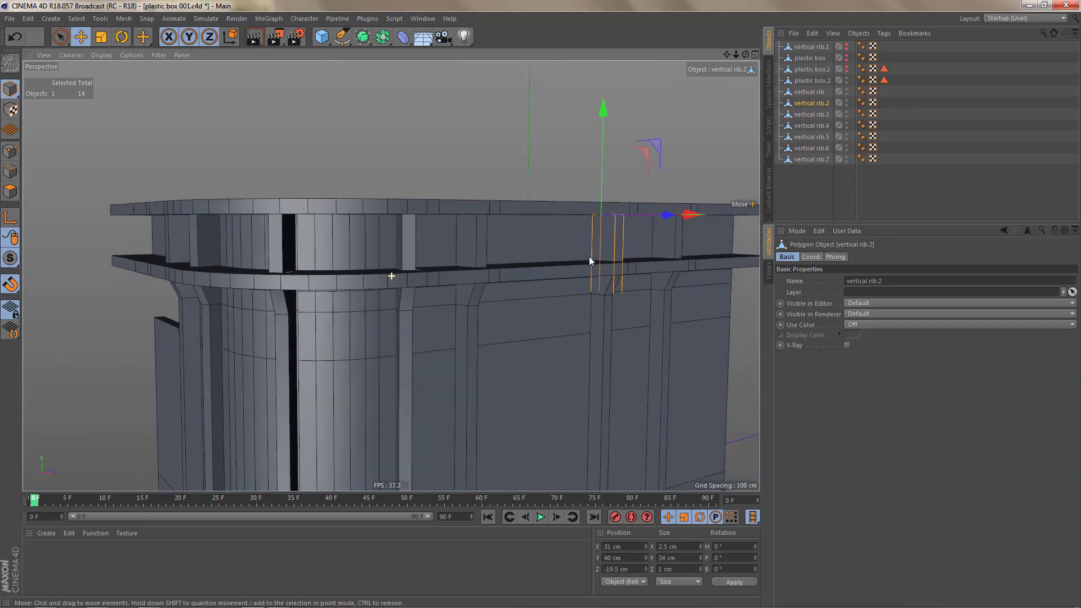
key("e")
left_click(670, 244, "shift")
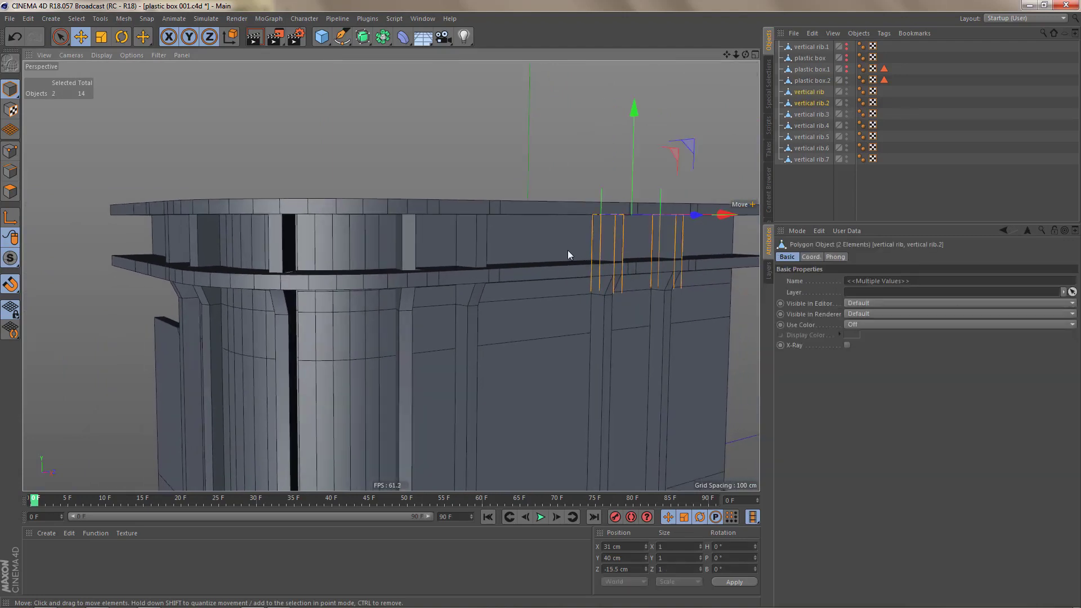
left_click(479, 241, "shift")
left_click_drag(390, 267, 604, 239, "alt")
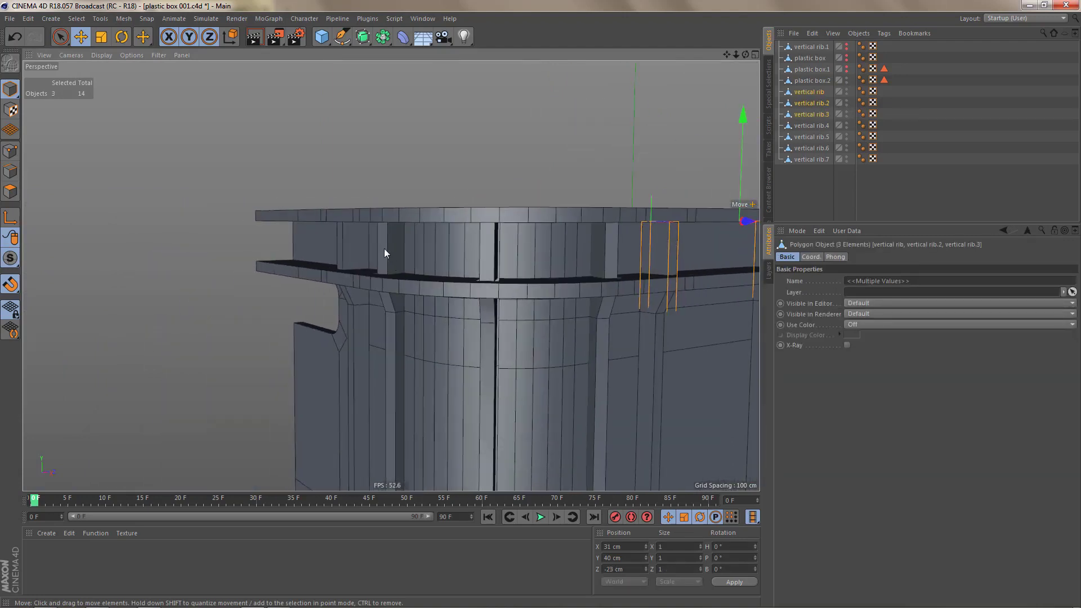
left_click(349, 245, "shift")
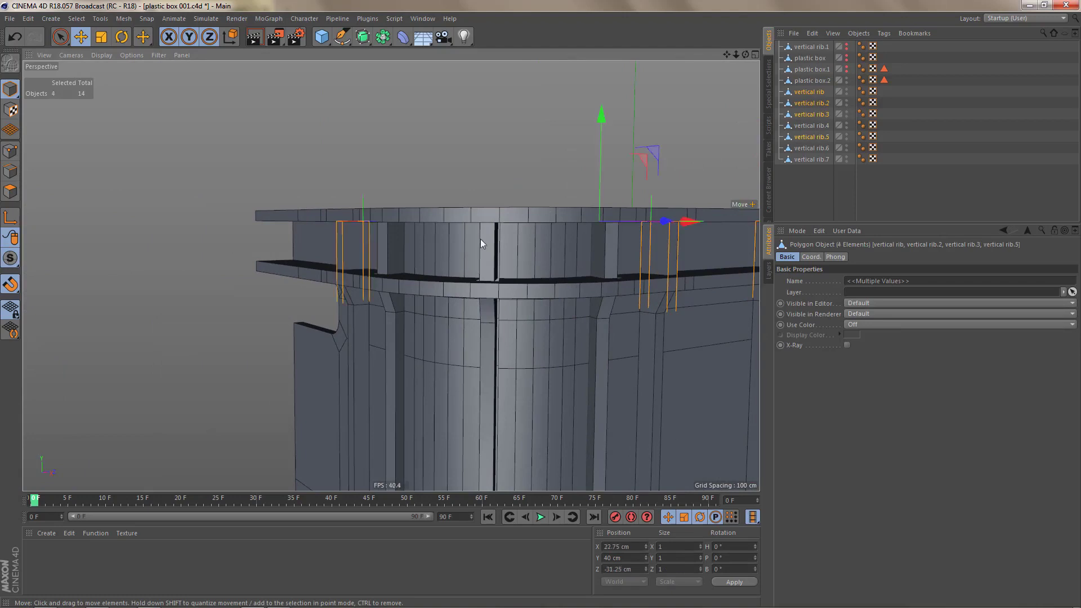
left_click(555, 216, "shift")
Step: Merge the selected ribs and box into one object with Connect Objects + Delete, and optimize its duplicate points
right_click(818, 140)
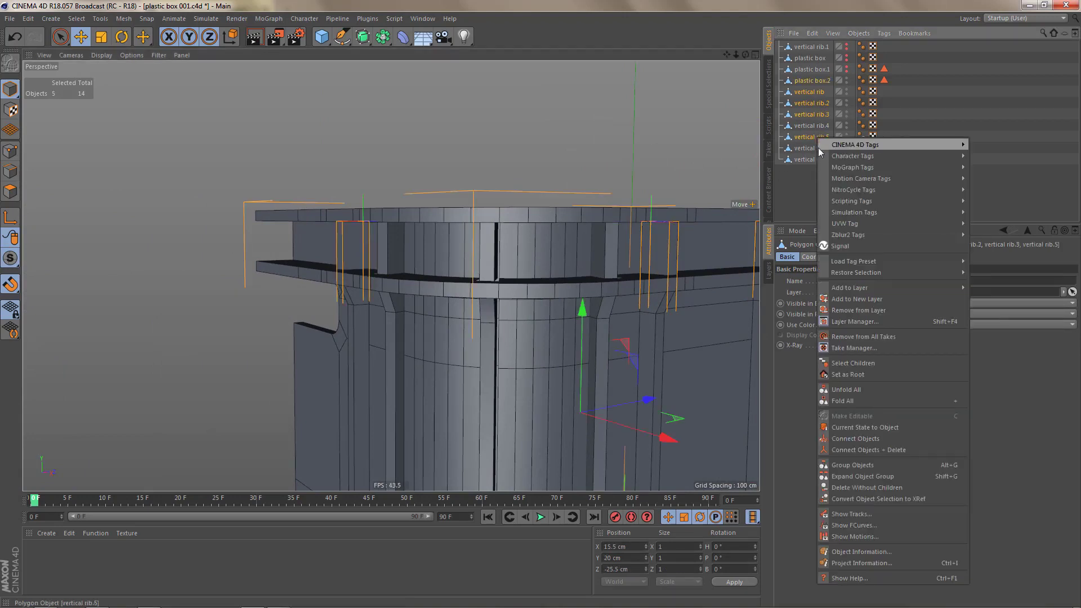
left_click(848, 449)
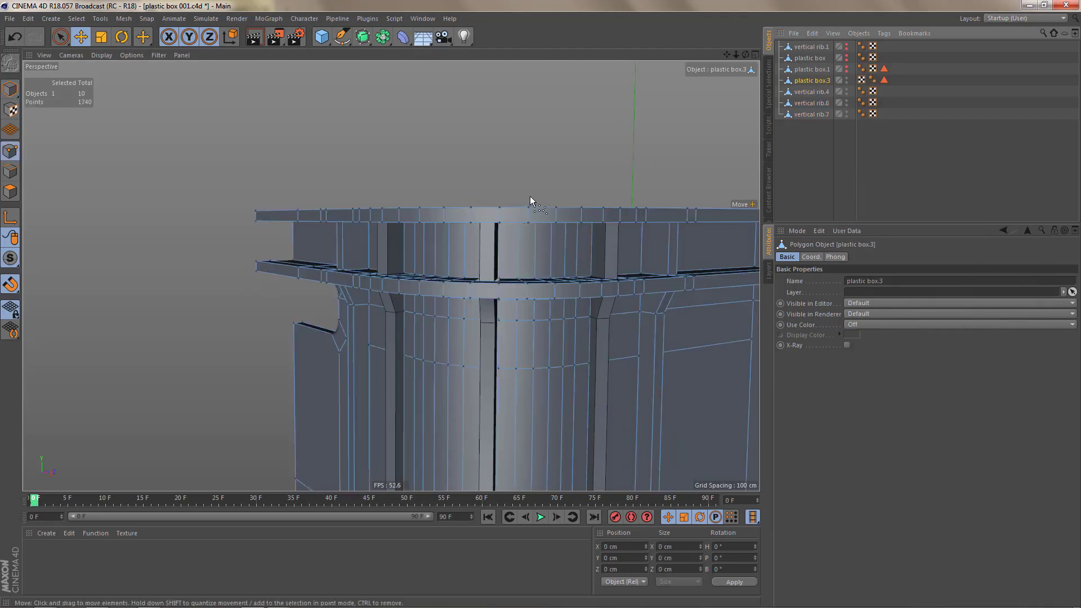
key("u")
key("o")
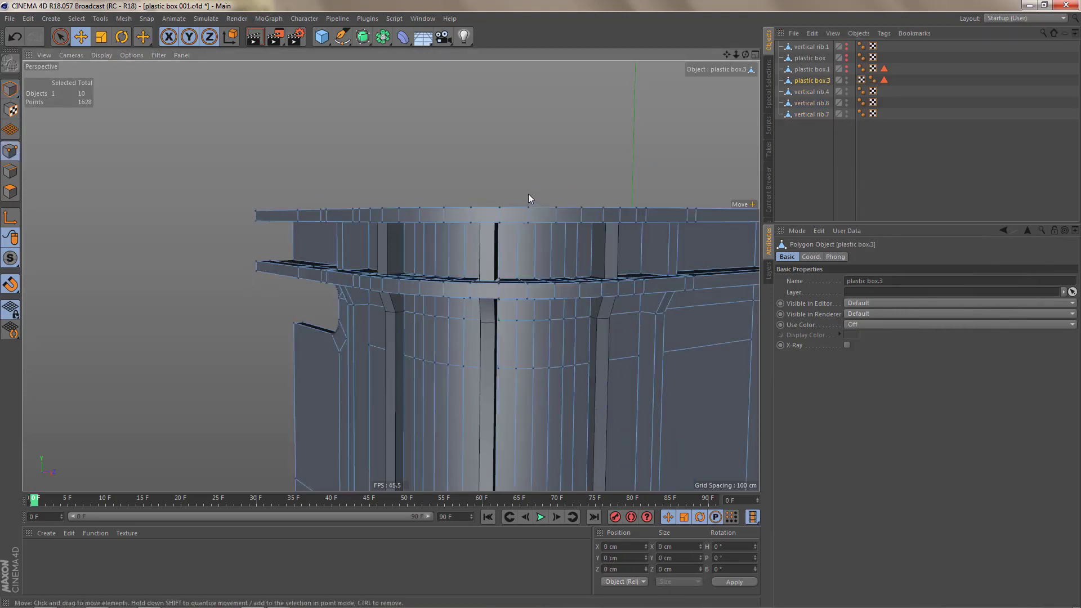
scroll(512, 217, "down", 3)
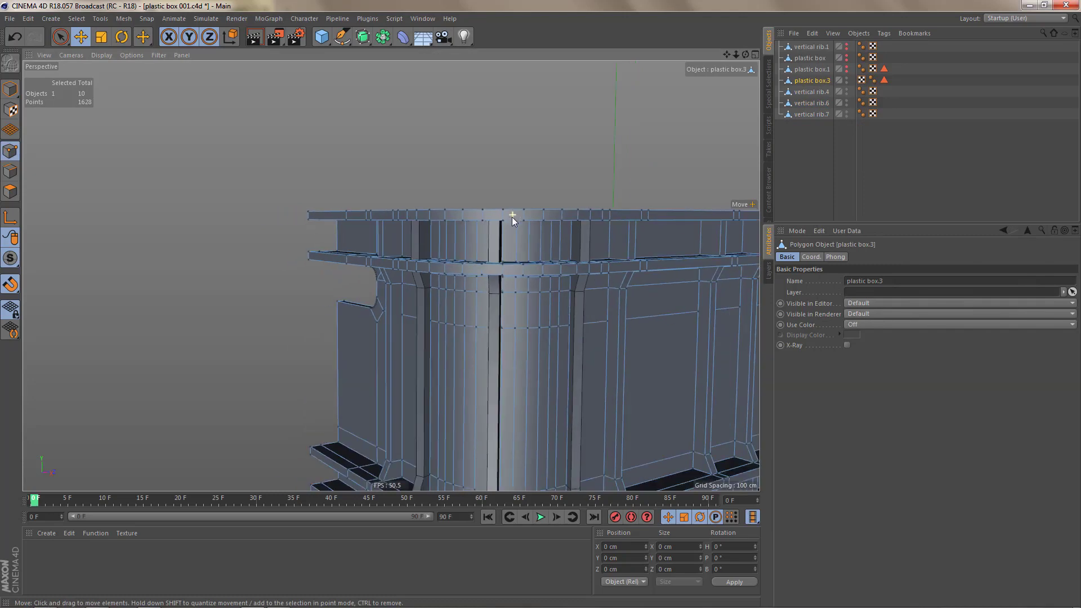
Step: Temporarily smooth plastic box.3 with a Subdivision Surface to inspect the whole shape, and undo it
left_click(363, 36, "alt")
mouse_move(487, 228)
left_mouse_down("alt")
mouse_move(514, 224)
mouse_move(503, 221)
left_mouse_up("alt")
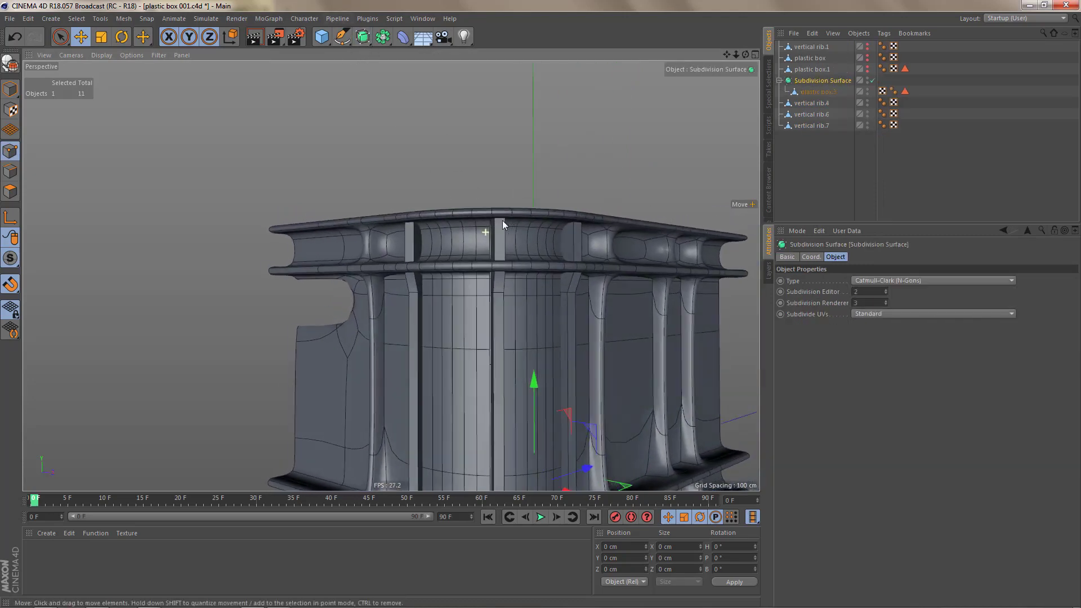
right_click_drag(503, 221, 484, 235, "alt")
middle_click_drag(459, 209, 416, 130, "alt")
left_click_drag(453, 217, 430, 234, "alt")
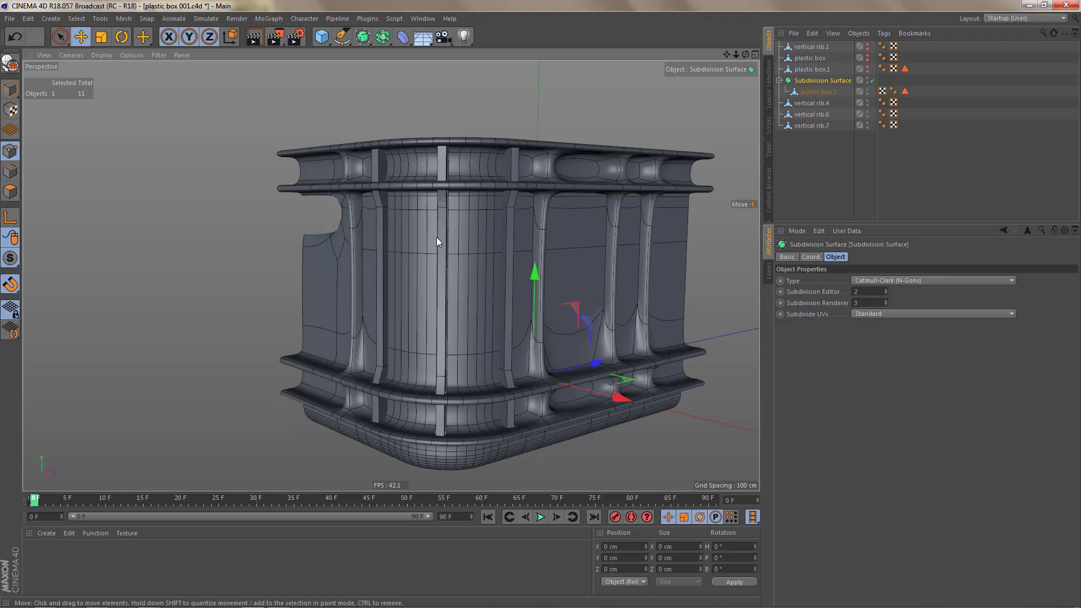
key("ctrl+z")
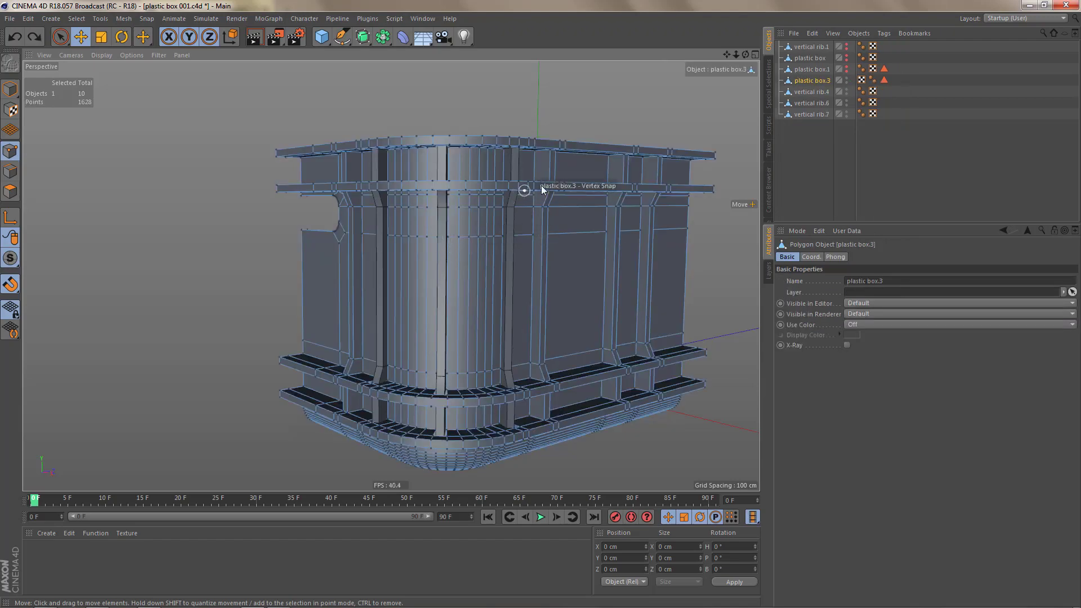
Step: Examine how the separate corner ribs meet the wall and upper flanges, and select vertical rib.4
right_click_drag(555, 162, 600, 156, "alt")
left_click_drag(599, 156, 294, 162, "alt")
right_click_drag(294, 157, 303, 148, "alt")
mouse_move(297, 152)
left_mouse_down("alt")
mouse_move(282, 140)
mouse_move(293, 164)
mouse_move(322, 164)
mouse_move(295, 152)
left_mouse_up("alt")
right_click_drag(340, 188, 317, 206, "alt")
middle_click_drag(332, 205, 276, 215, "alt")
left_click(813, 93)
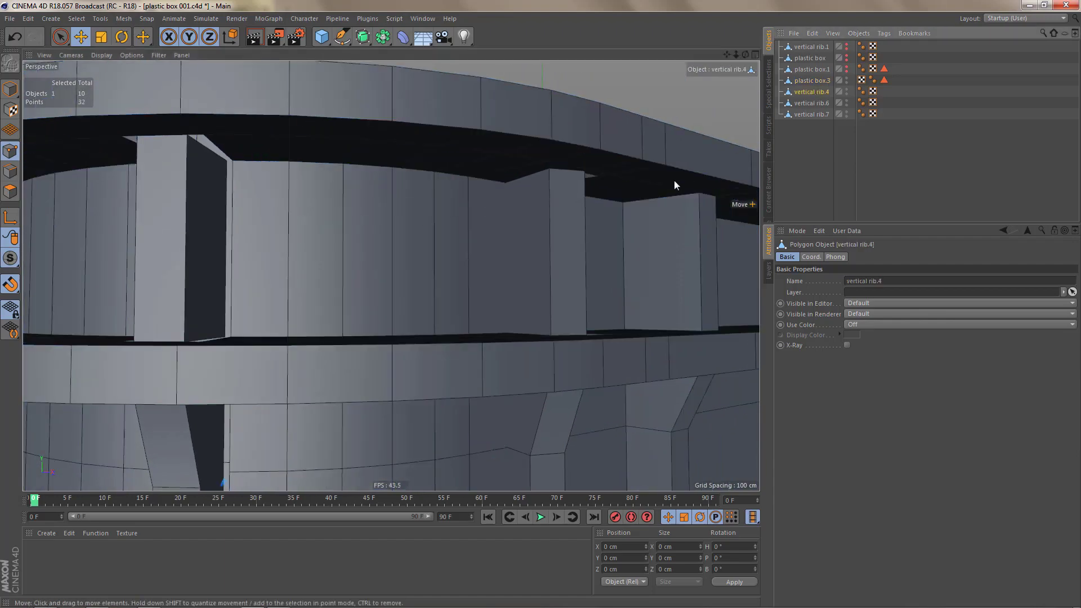
middle_click_drag(633, 186, 388, 202, "alt")
right_click_drag(441, 215, 410, 255, "alt")
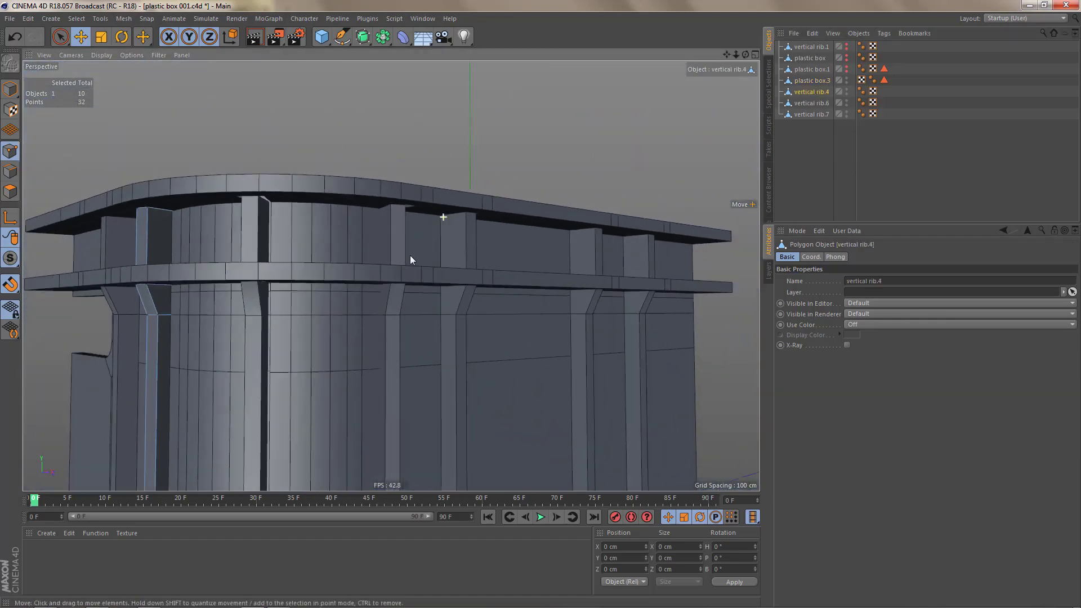
Step: In the top view, select the eight points along one inner edge of vertical rib.4 and align them with the box wall
middle_click_drag(410, 255, 547, 261, "alt")
middle_click_drag(458, 248, 555, 250, "alt")
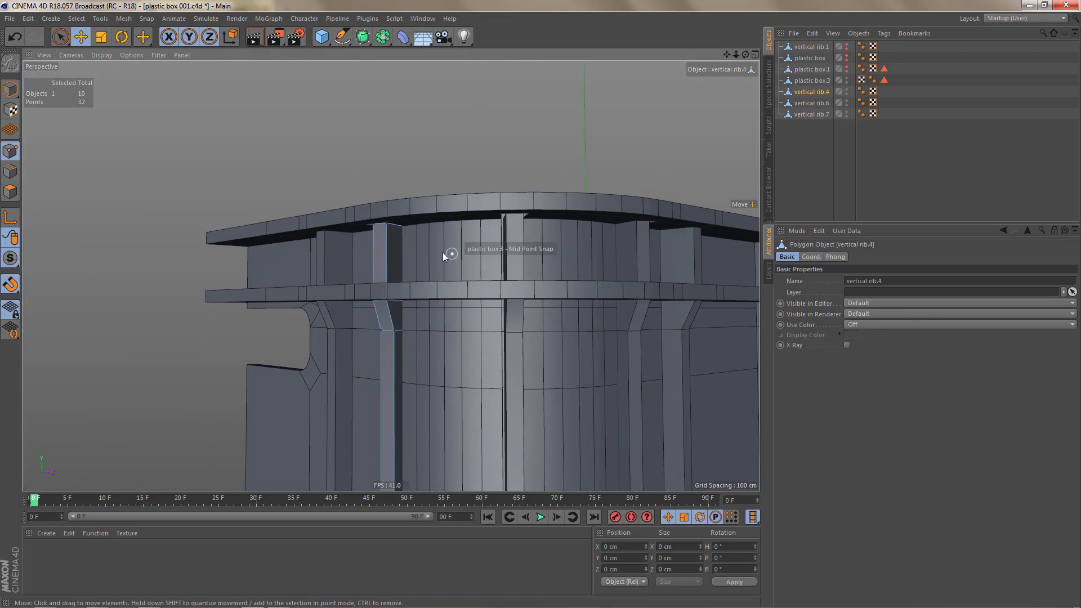
key("F2")
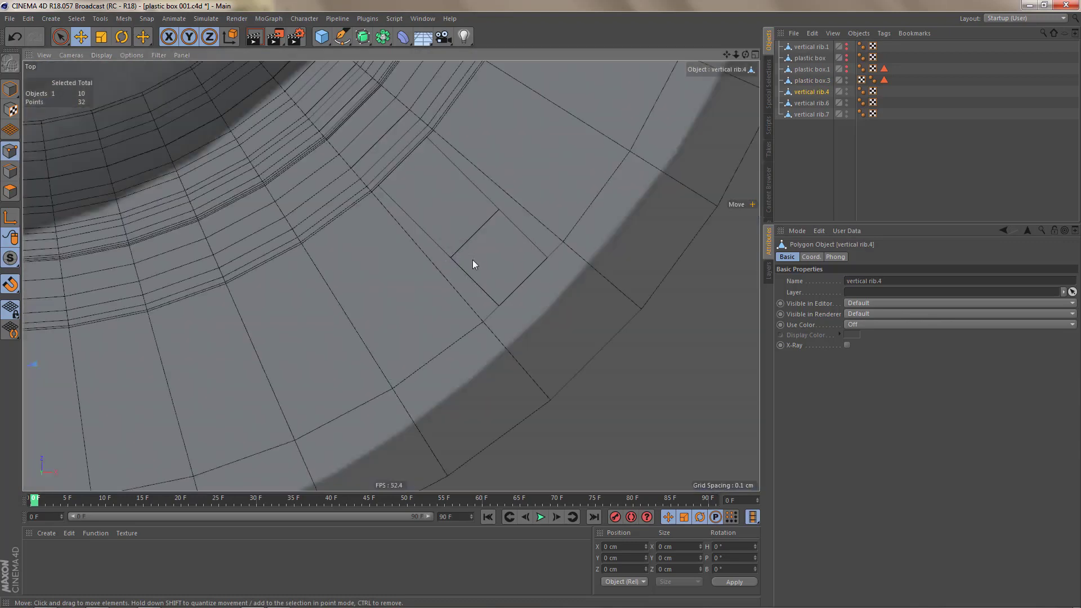
key("s")
scroll(488, 251, "down", 4)
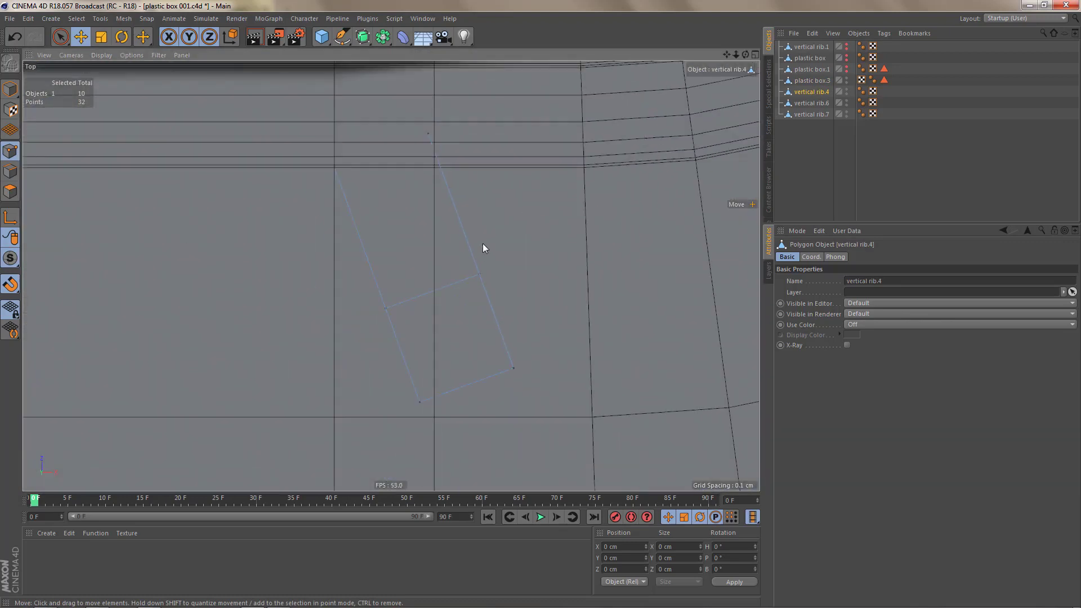
middle_click_drag(482, 243, 526, 288, "alt")
right_click_drag(429, 247, 457, 247, "alt")
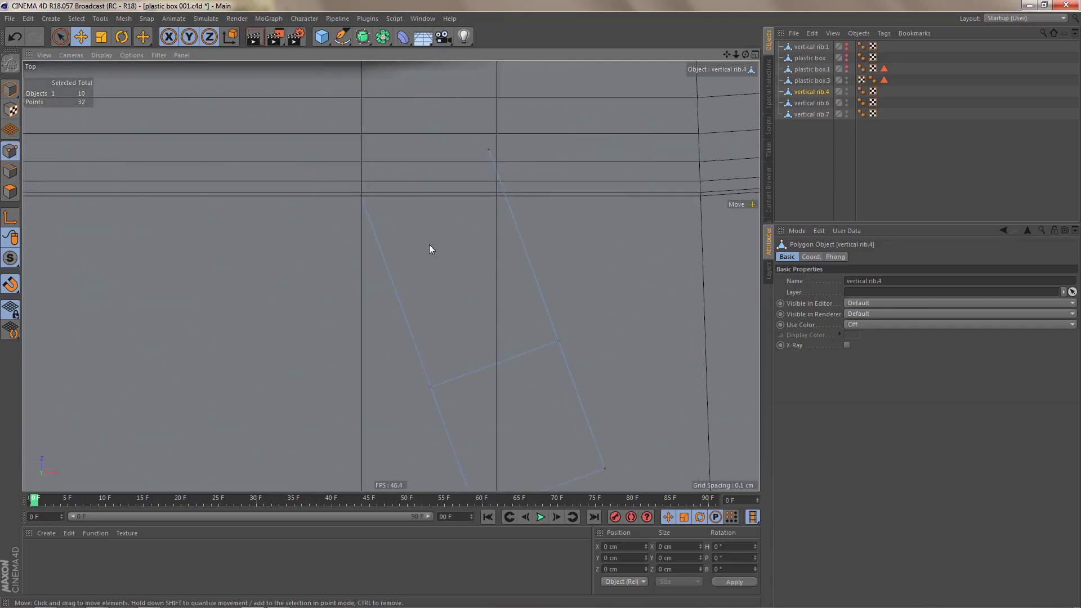
key("0")
left_click_drag(342, 176, 403, 237)
scroll(370, 239, "down", 4)
middle_click(370, 239)
middle_click(236, 129)
scroll(355, 231, "down", 3)
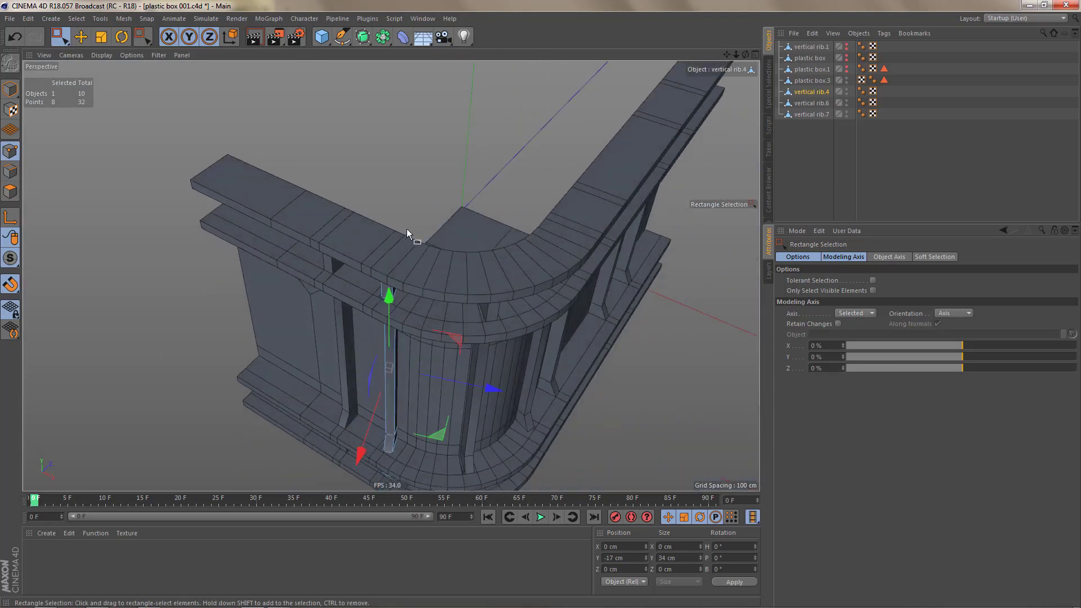
middle_click(401, 228)
middle_click(495, 181)
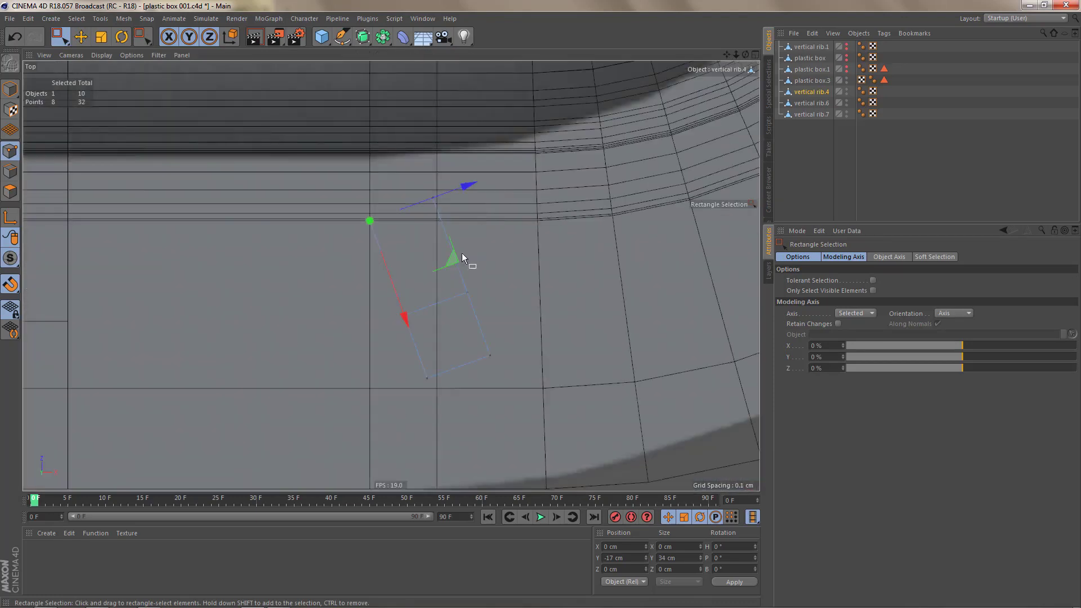
right_click_drag(376, 242, 594, 217, "alt")
middle_click_drag(380, 178, 416, 234, "alt")
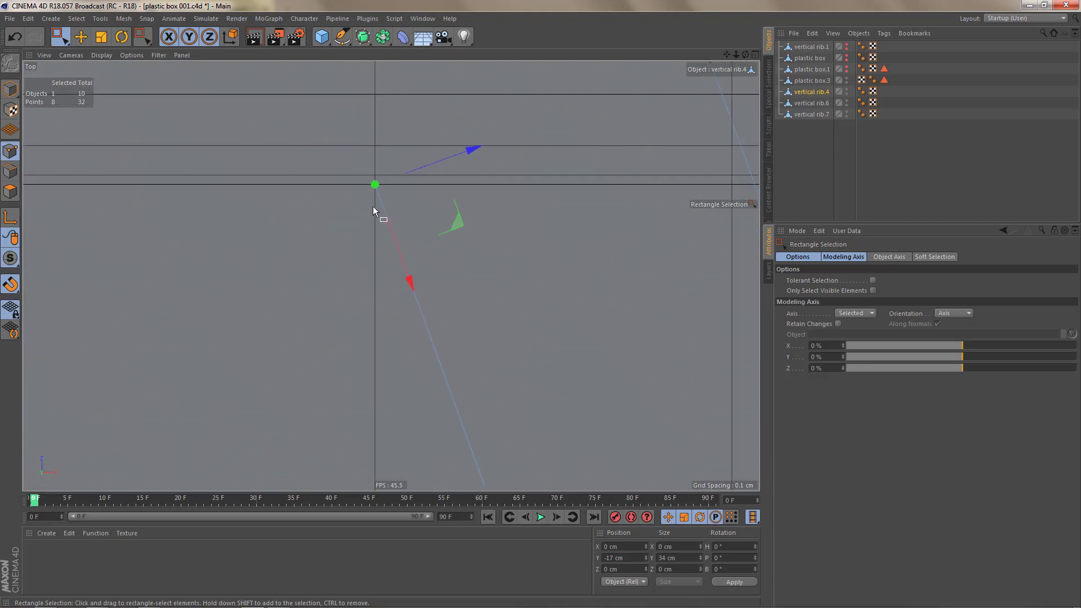
right_click_drag(372, 206, 445, 196, "alt")
mouse_move(412, 253)
left_mouse_down()
mouse_move(420, 269)
mouse_move(413, 257)
left_mouse_up()
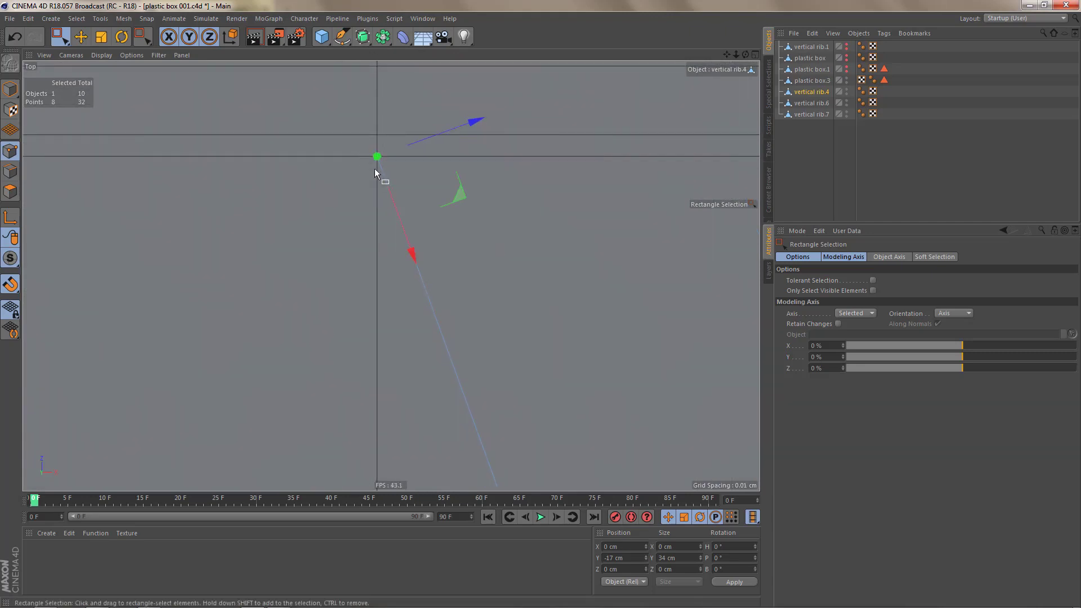
Step: Move the eight points of vertical rib.4's other inner edge outward along X to the wall line, at X 0.364 cm
right_click_drag(362, 171, 302, 270, "alt")
middle_click_drag(428, 230, 360, 315, "alt")
left_click_drag(443, 155, 487, 214)
right_click_drag(488, 224, 550, 217, "alt")
left_click_drag(458, 246, 507, 329)
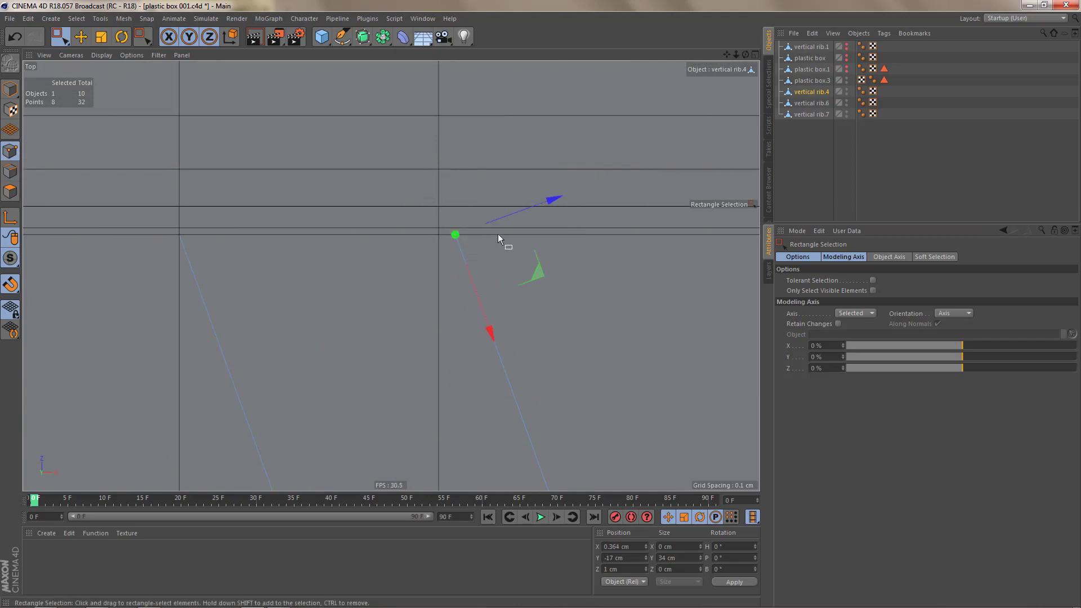
Step: On vertical rib.6, select the eight inner-edge points that sit behind the wall and move them to the wall line, at X 0.364 cm
right_click_drag(403, 247, 359, 320, "alt")
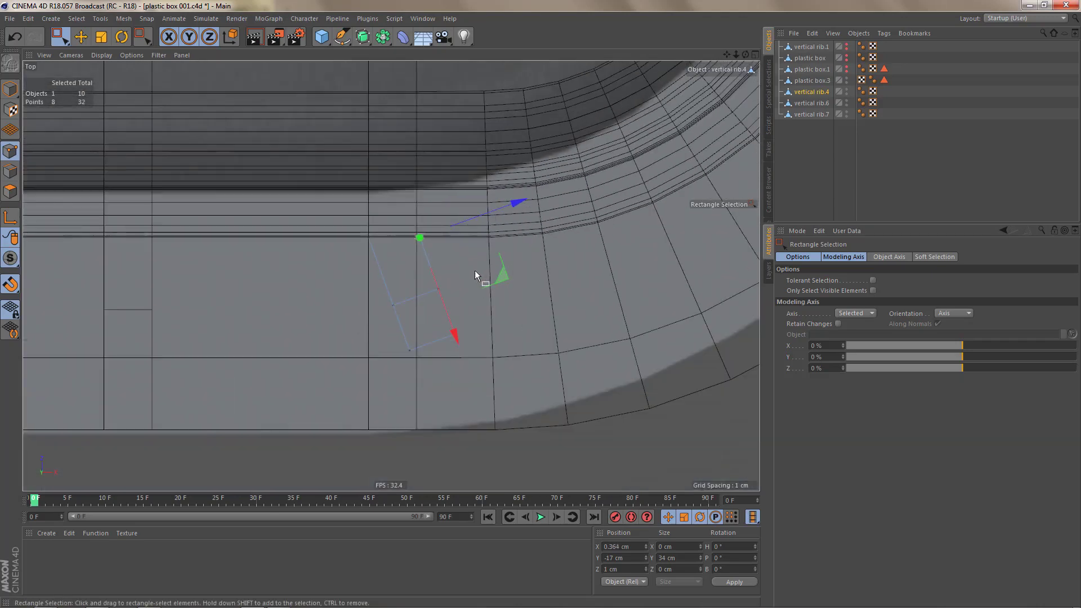
middle_click_drag(475, 271, 324, 367, "alt")
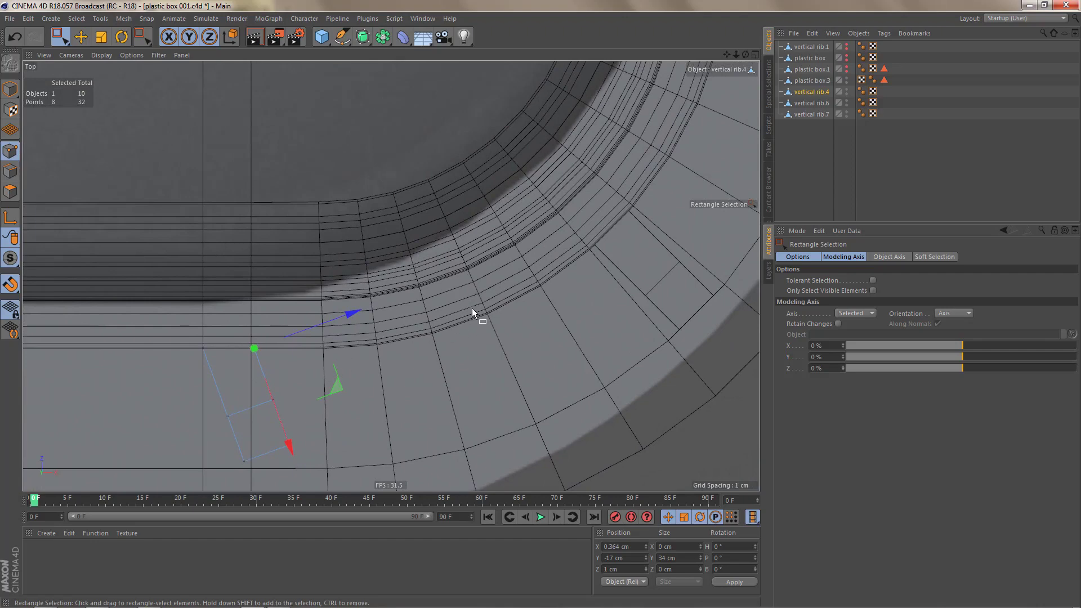
middle_click_drag(472, 309, 282, 388, "alt")
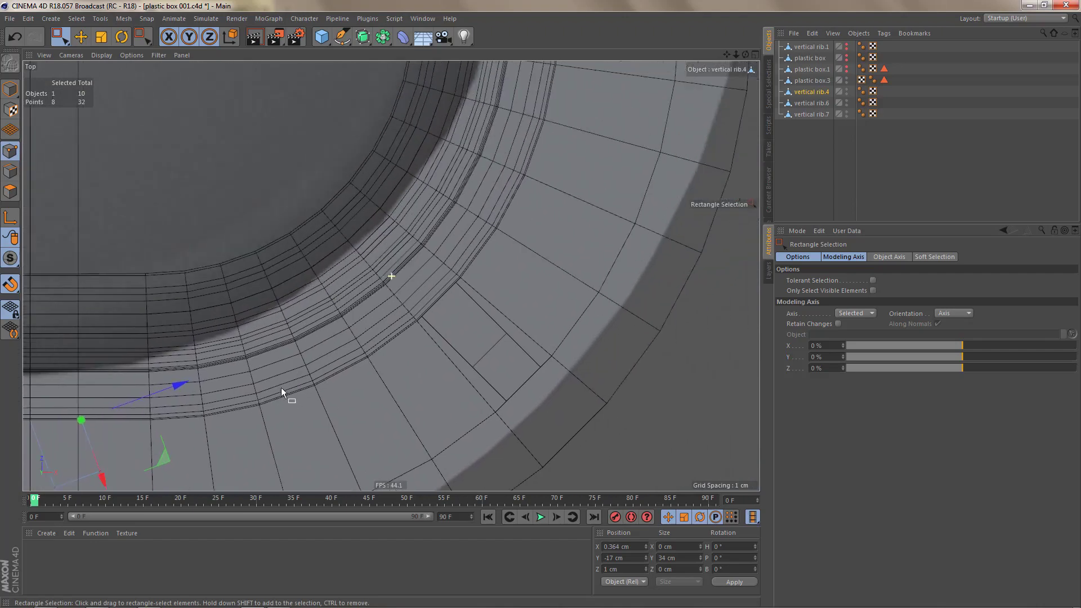
left_click(816, 103)
right_click_drag(539, 218, 499, 265, "alt")
middle_click_drag(557, 194, 511, 323, "alt")
right_click_drag(502, 189, 532, 192, "alt")
left_click_drag(374, 260, 448, 316)
right_click_drag(448, 316, 521, 304, "alt")
left_click_drag(462, 265, 565, 313)
Step: Examine in perspective how the corner ribs meet the wall and the lower flanges
middle_click_drag(488, 281, 455, 491, "alt")
right_click_drag(448, 129, 470, 229, "alt")
middle_click(448, 225)
middle_click(321, 164)
left_click_drag(470, 228, 467, 191, "alt")
right_click_drag(464, 258, 553, 235, "alt")
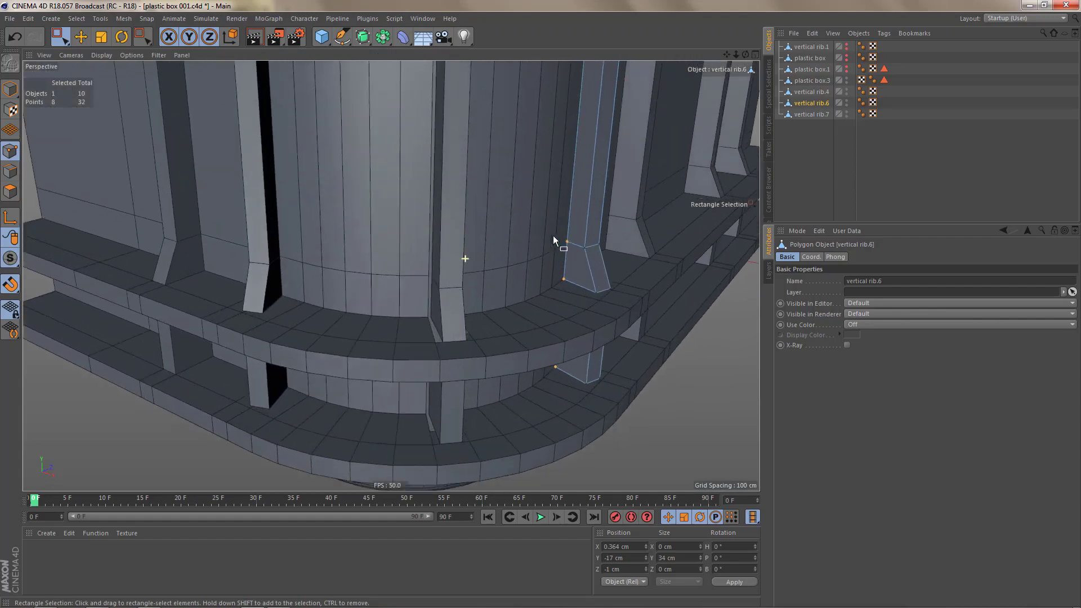
left_click_drag(458, 276, 493, 286, "alt")
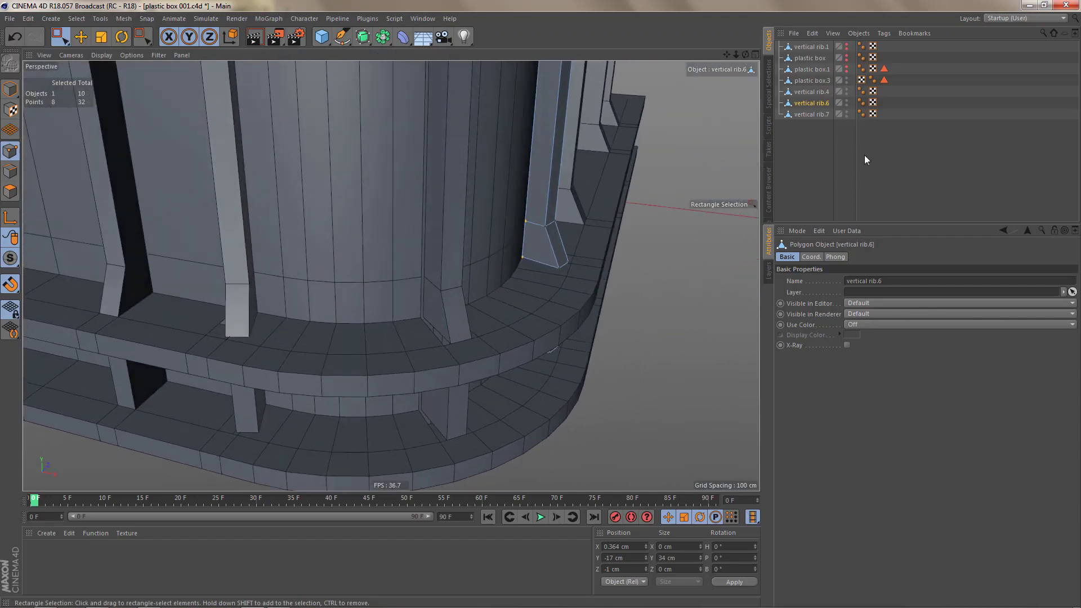
Step: Select the eight points along one inner edge of vertical rib.7 and nudge them along X onto the wall line
left_click(822, 114)
middle_click(579, 151)
middle_click(583, 143)
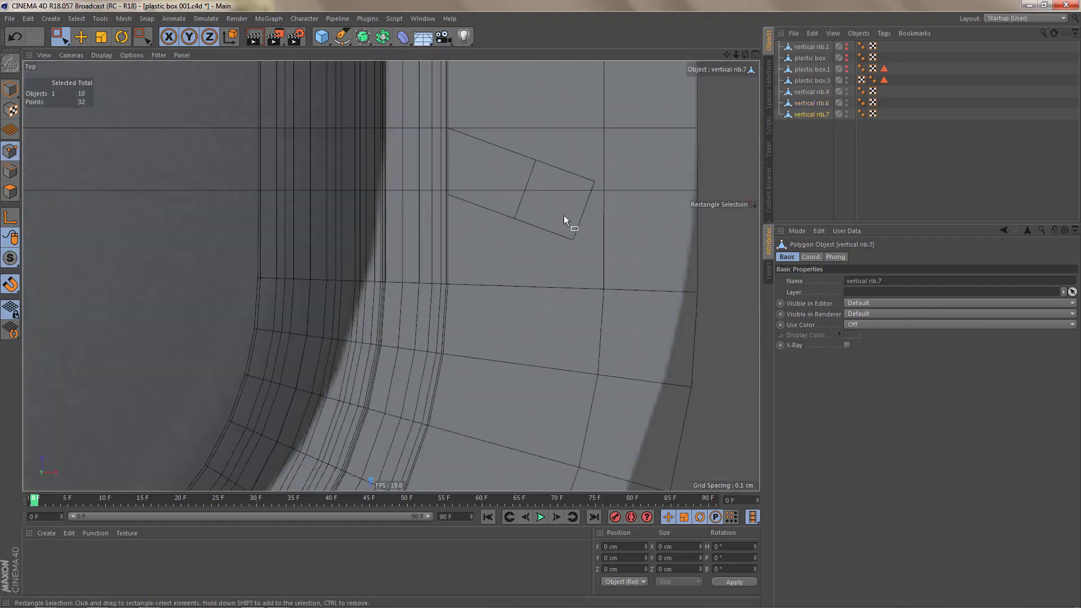
middle_click_drag(530, 213, 572, 130, "alt")
right_click_drag(572, 130, 543, 197, "alt")
middle_click_drag(459, 326, 478, 282, "alt")
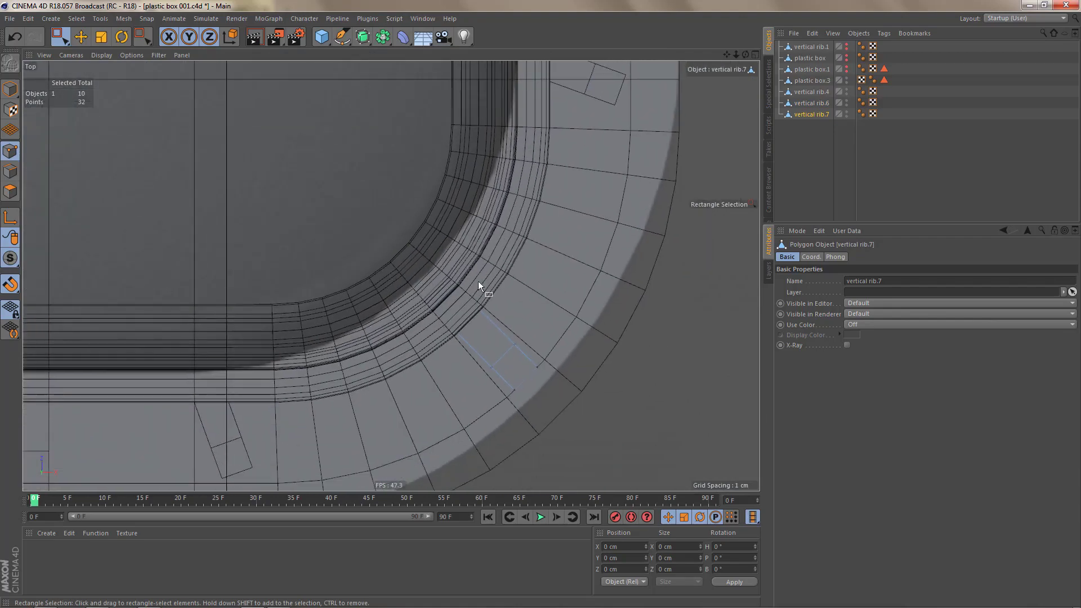
right_click_drag(470, 327, 573, 298, "alt")
right_click_drag(519, 261, 586, 252, "alt")
left_click_drag(515, 148, 554, 194)
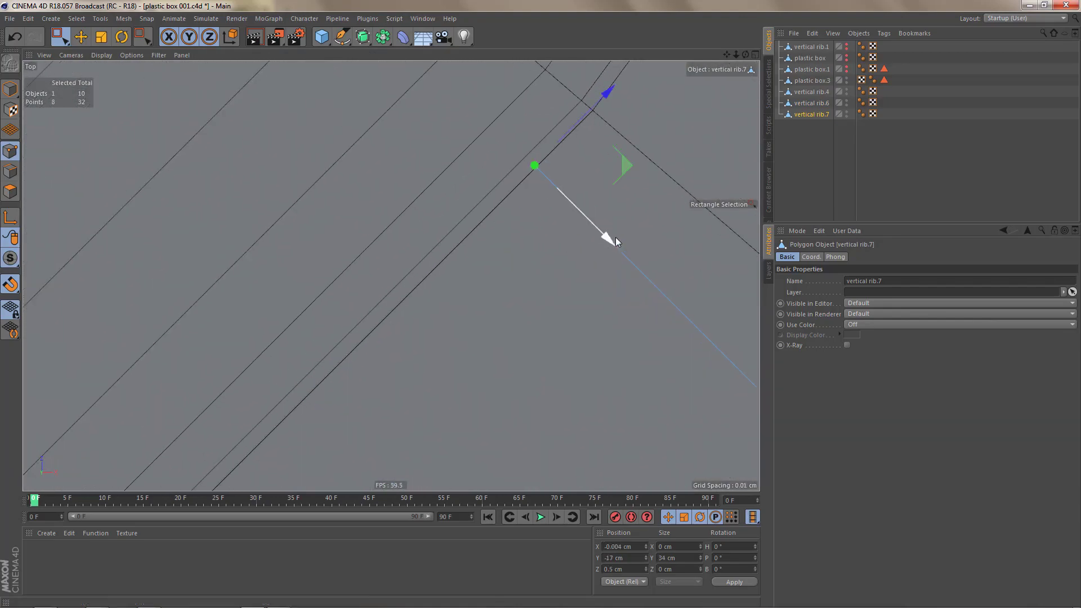
left_click_drag(610, 240, 617, 244)
Step: Select the eight points of vertical rib.7's opposite inner edge and nudge them along X onto the curved wall line
middle_click_drag(531, 248, 599, 185, "alt")
right_click_drag(599, 186, 560, 228, "alt")
right_click_drag(391, 276, 455, 342, "alt")
left_click_drag(443, 317, 480, 353)
left_click_drag(535, 403, 543, 407)
right_click_drag(471, 311, 442, 379, "alt")
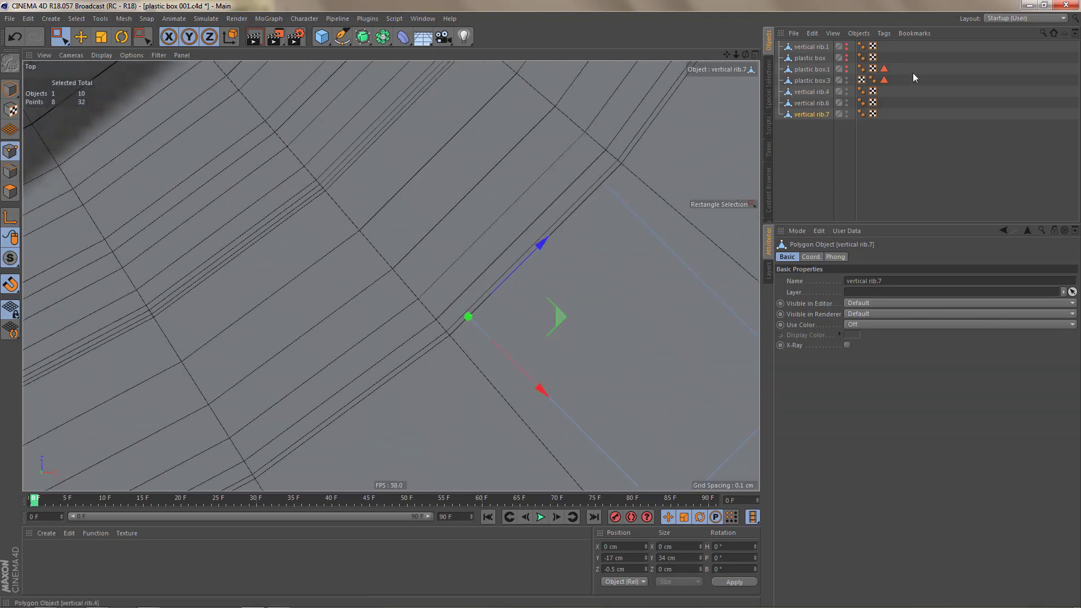
Step: Select plastic box.3 and examine how its mesh lines up with the corner ribs at the lower flanges
left_click(822, 84)
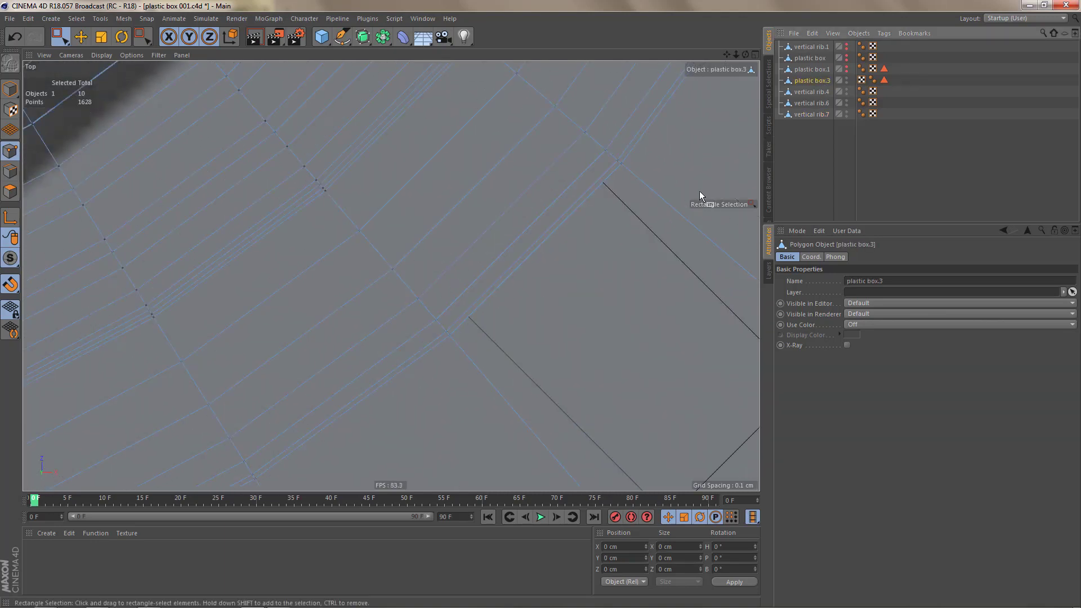
middle_click_drag(555, 267, 333, 412, "alt")
right_click_drag(419, 330, 400, 374, "alt")
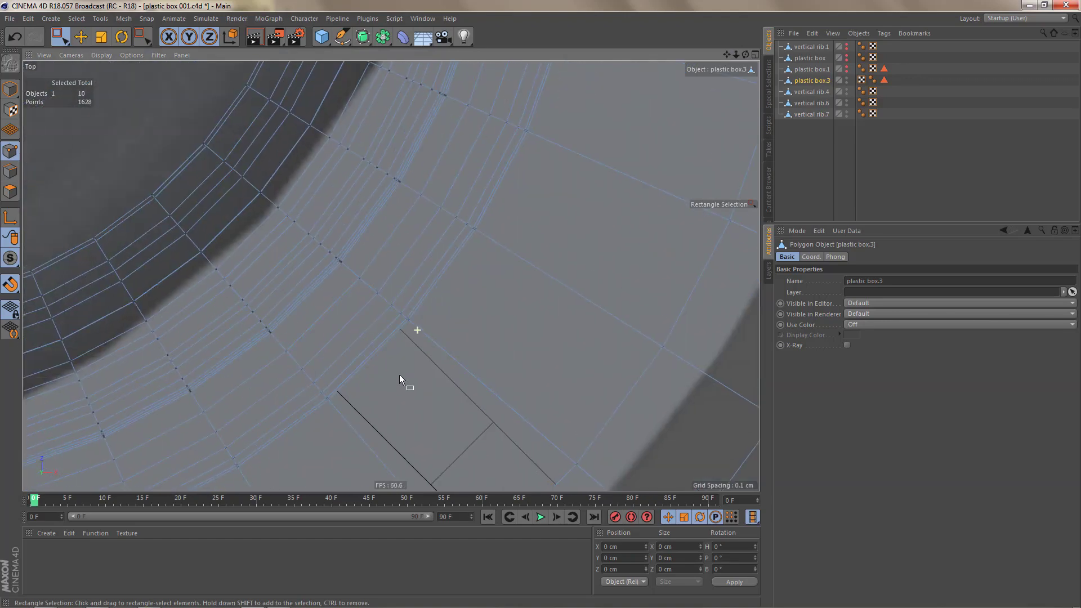
middle_click_drag(460, 326, 458, 342, "alt")
middle_click(477, 309)
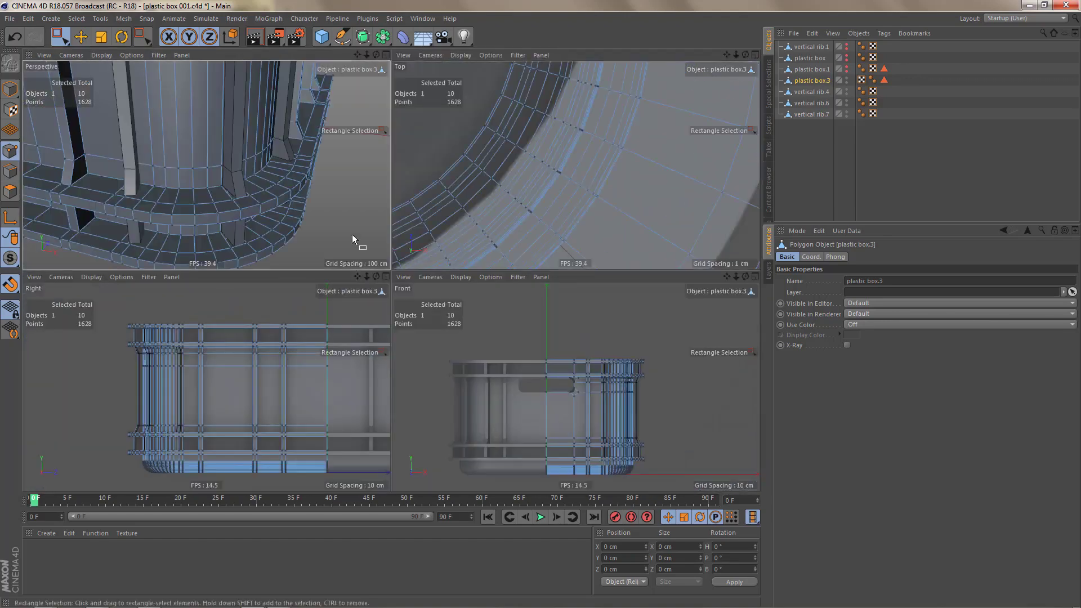
middle_click(354, 236)
middle_click_drag(421, 246, 317, 320, "alt")
left_click_drag(451, 261, 302, 248, "alt")
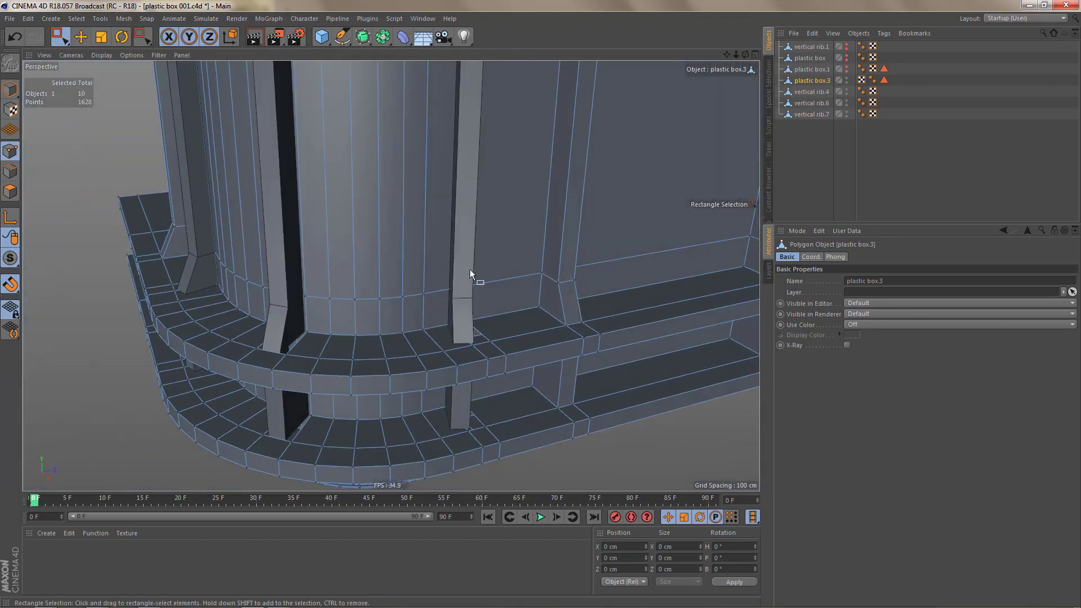
middle_click_drag(470, 269, 308, 315, "alt")
middle_click_drag(392, 288, 434, 303, "alt")
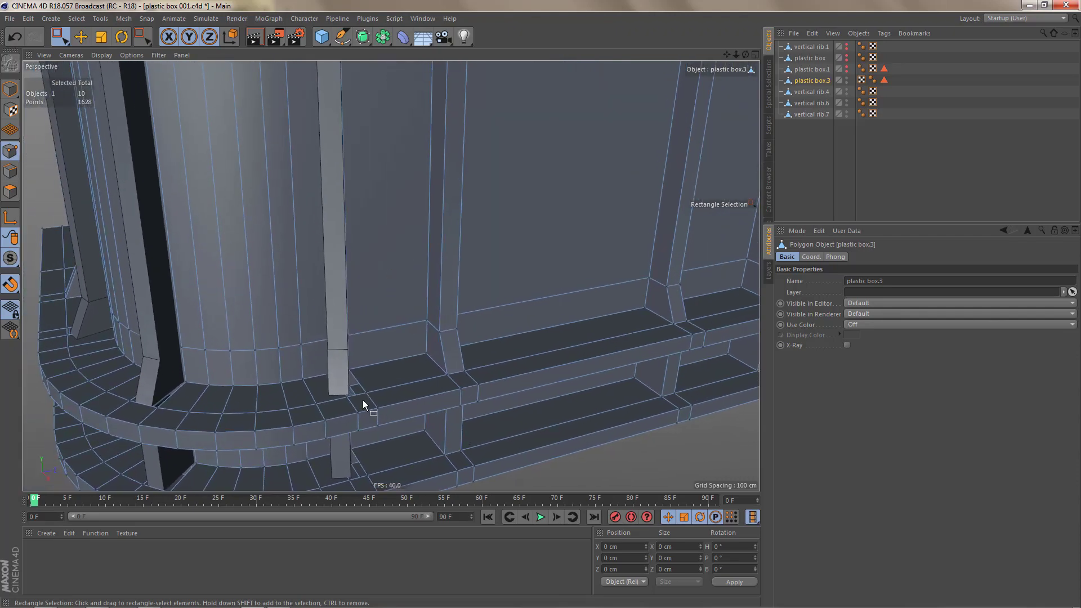
right_click_drag(366, 386, 455, 363, "alt")
left_click_drag(370, 362, 329, 336, "alt")
right_click_drag(329, 336, 309, 377, "alt")
left_click_drag(342, 294, 348, 235, "alt")
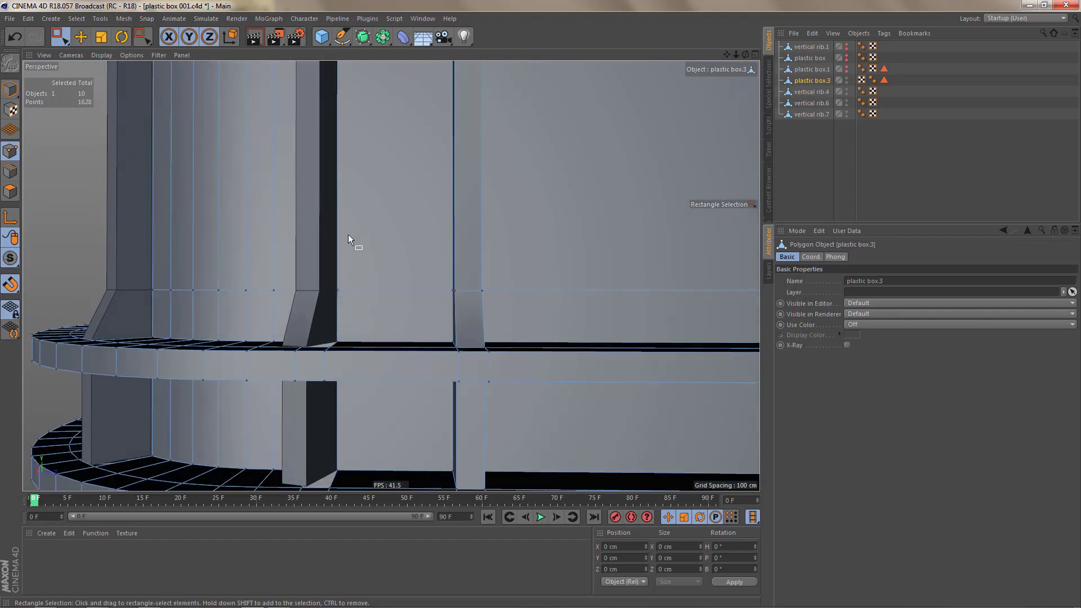
Step: Examine how the plastic box.3 mesh meets the tops of the corner ribs under the upper flanges
middle_click_drag(348, 234, 343, 603, "alt")
middle_click_drag(322, 170, 333, 260, "alt")
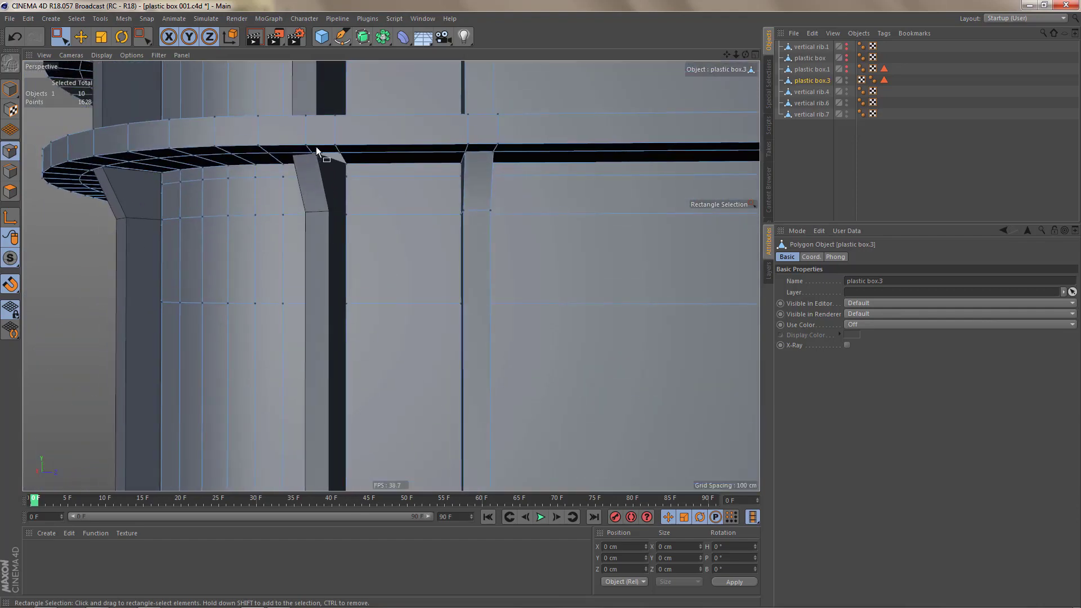
left_click_drag(316, 164, 329, 143, "alt")
middle_click_drag(329, 143, 344, 250, "alt")
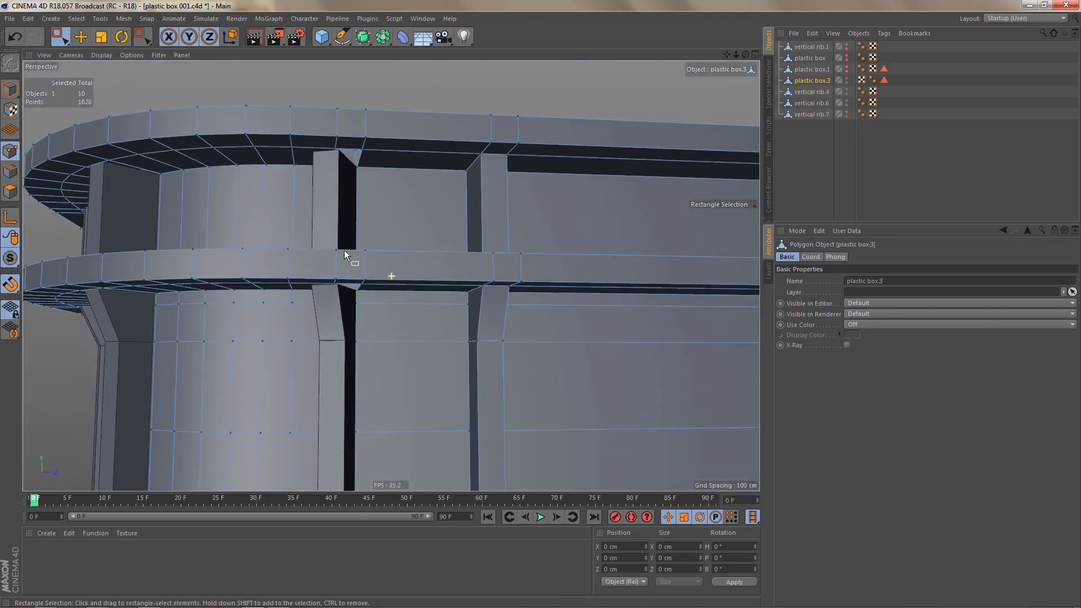
right_click_drag(340, 149, 387, 149, "alt")
left_click_drag(339, 140, 345, 112, "alt")
middle_click_drag(403, 142, 456, 158, "alt")
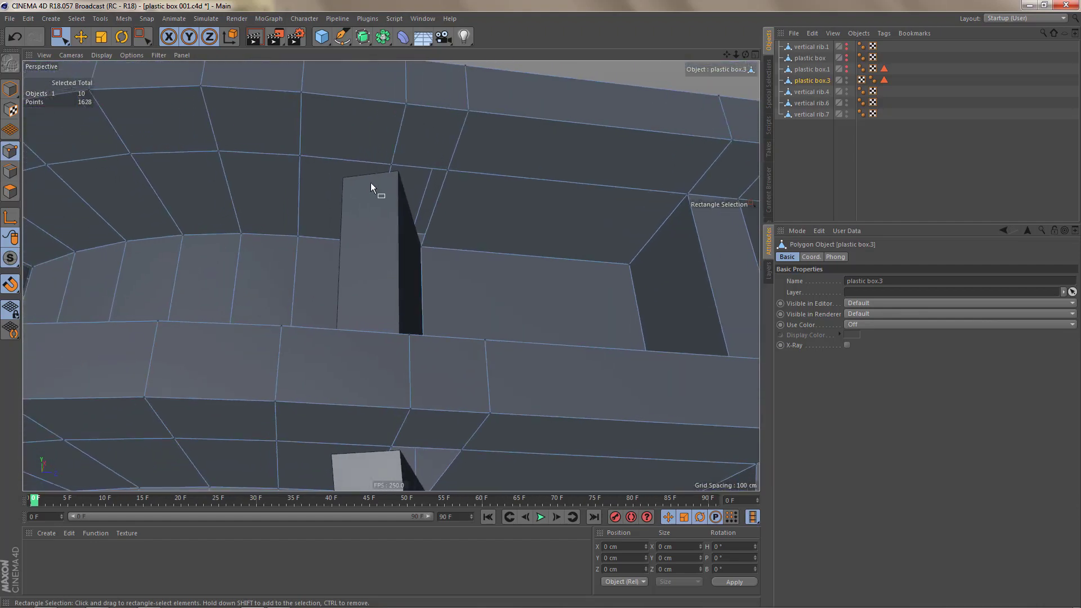
right_click_drag(371, 183, 516, 183, "alt")
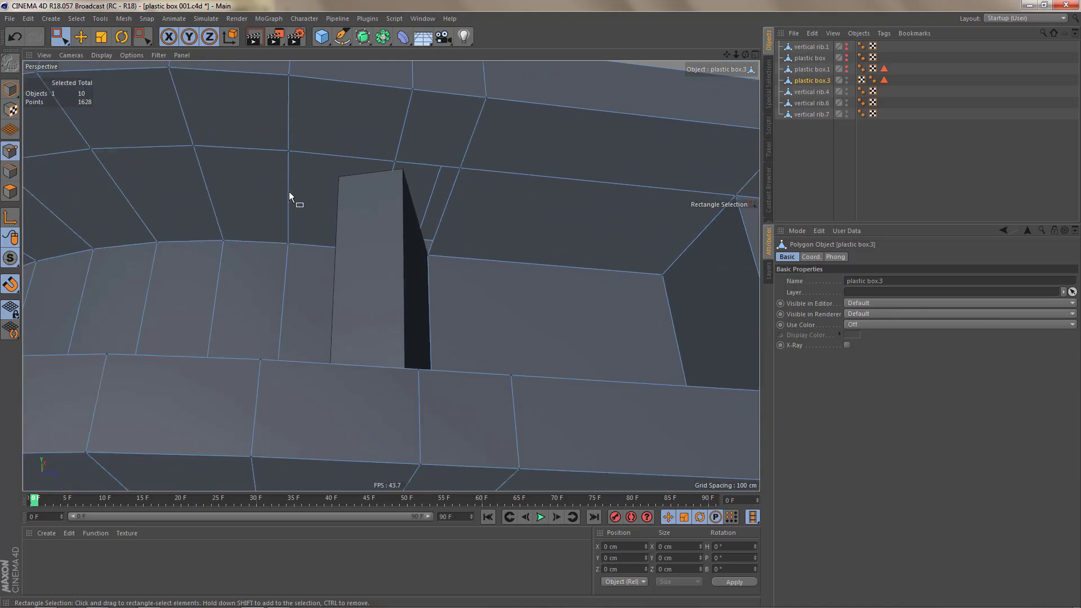
Step: Snap the plastic box.3 point beside the corner rib's inner end, under the top flange, onto the rib's inner top corner at Z -41.064 cm
key("e")
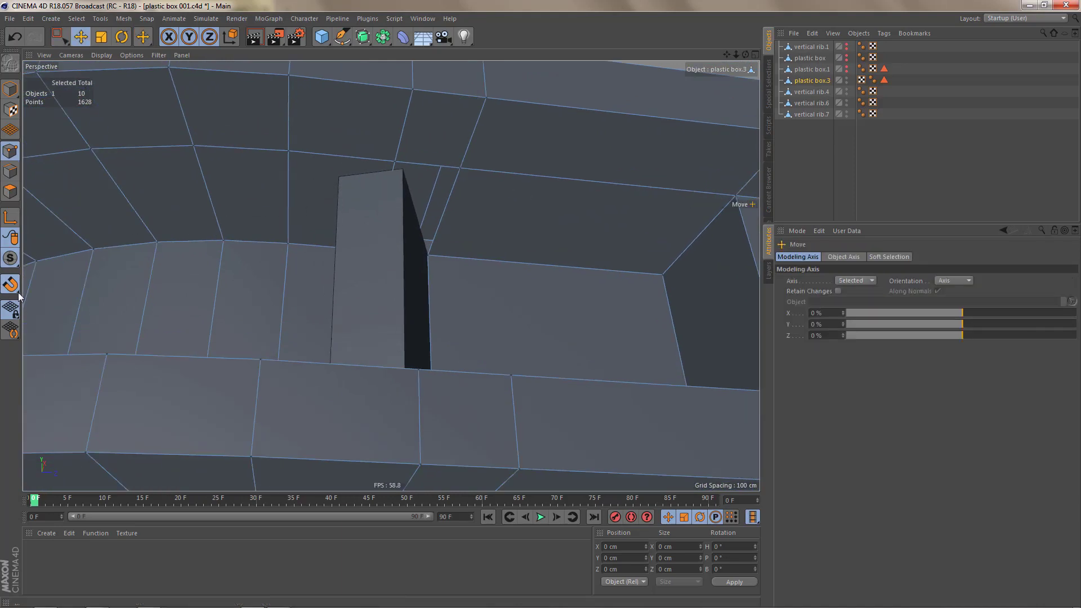
left_click(377, 145)
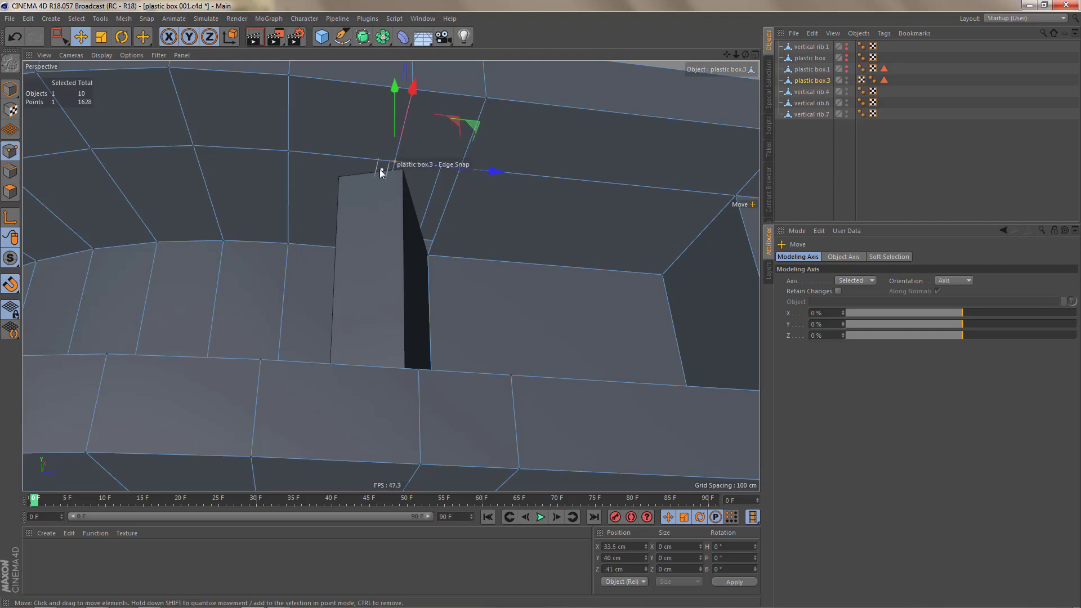
right_click_drag(383, 165, 406, 163, "alt")
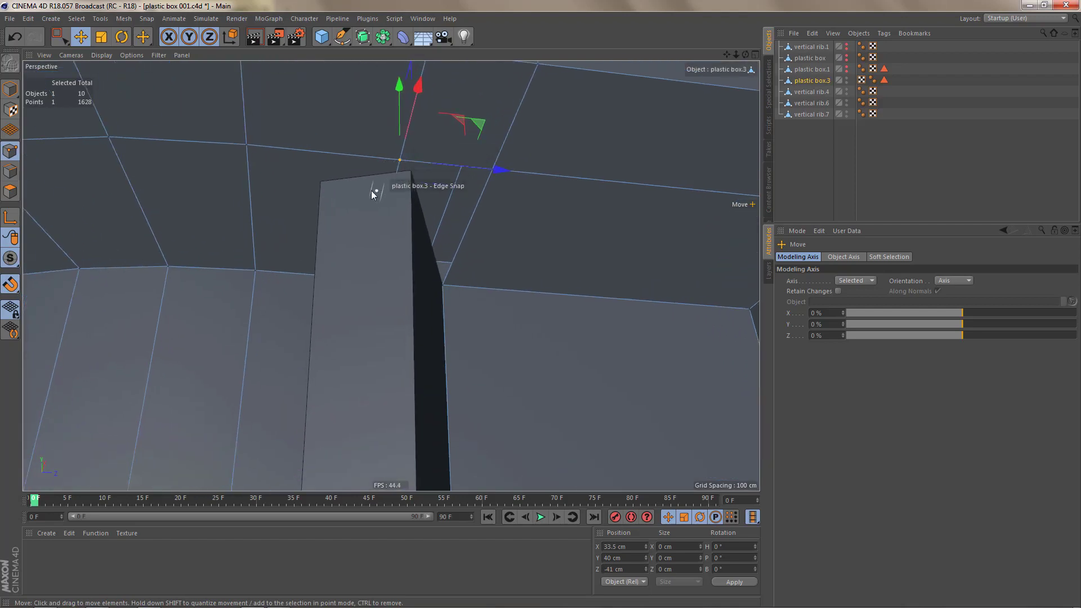
left_click_drag(371, 190, 431, 190, "alt")
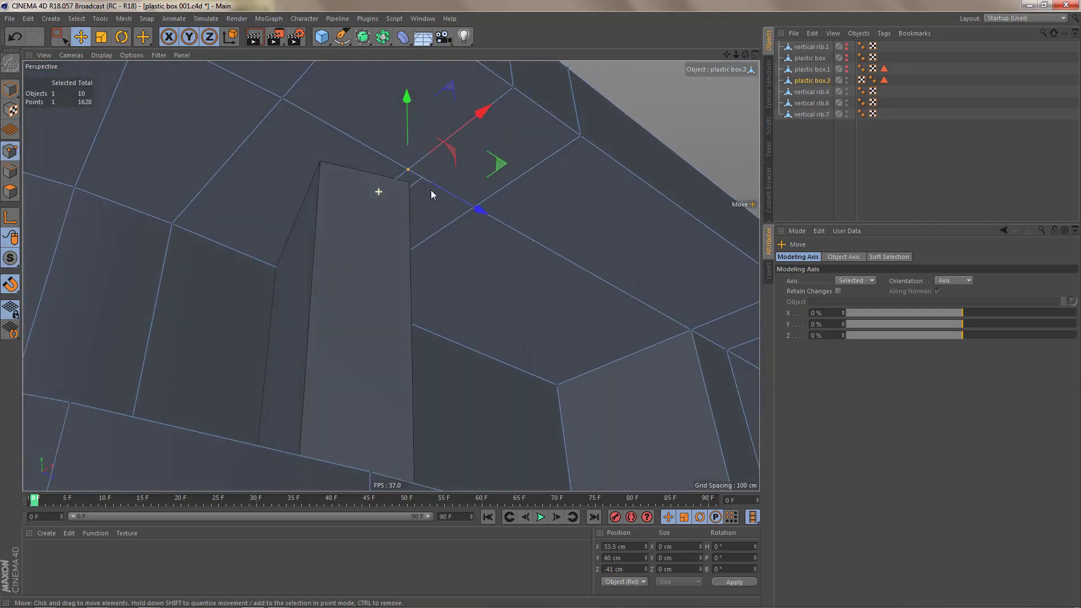
left_click_drag(296, 269, 330, 272, "alt")
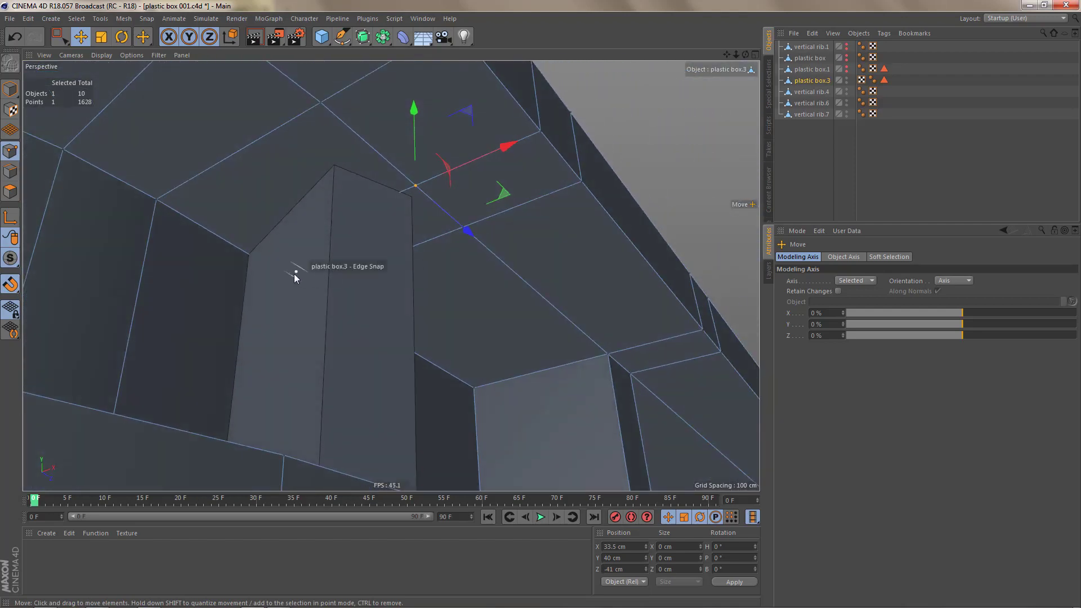
left_click(259, 258)
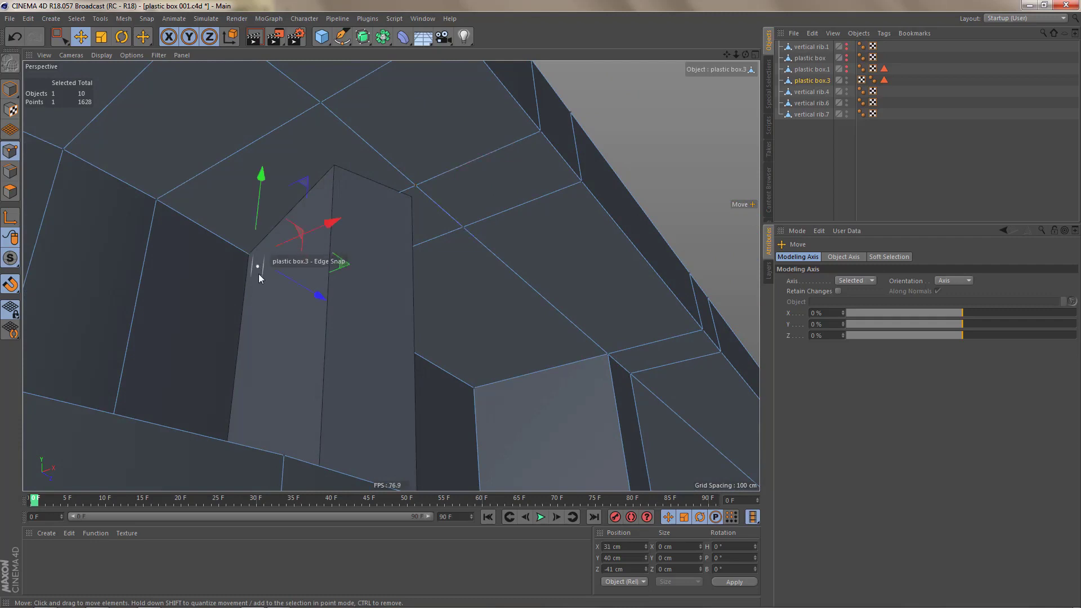
left_click_drag(259, 275, 248, 254)
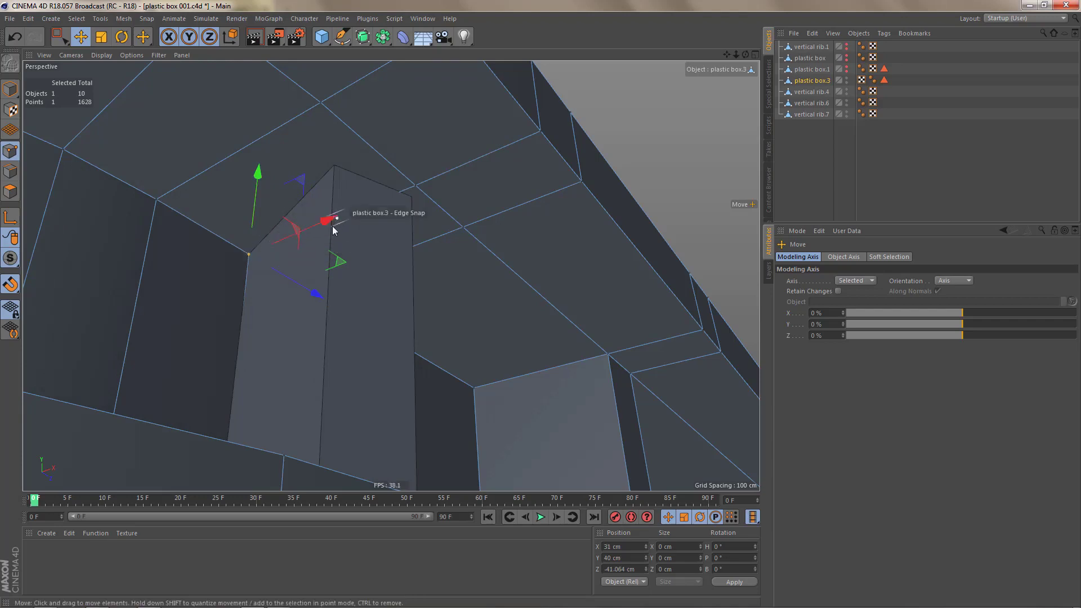
Step: Snap the two outer plastic box.3 points under the top flange onto the rib's top corners at Z -41.795 and -40.855 cm
left_click_drag(337, 220, 288, 189, "alt")
left_click(423, 172)
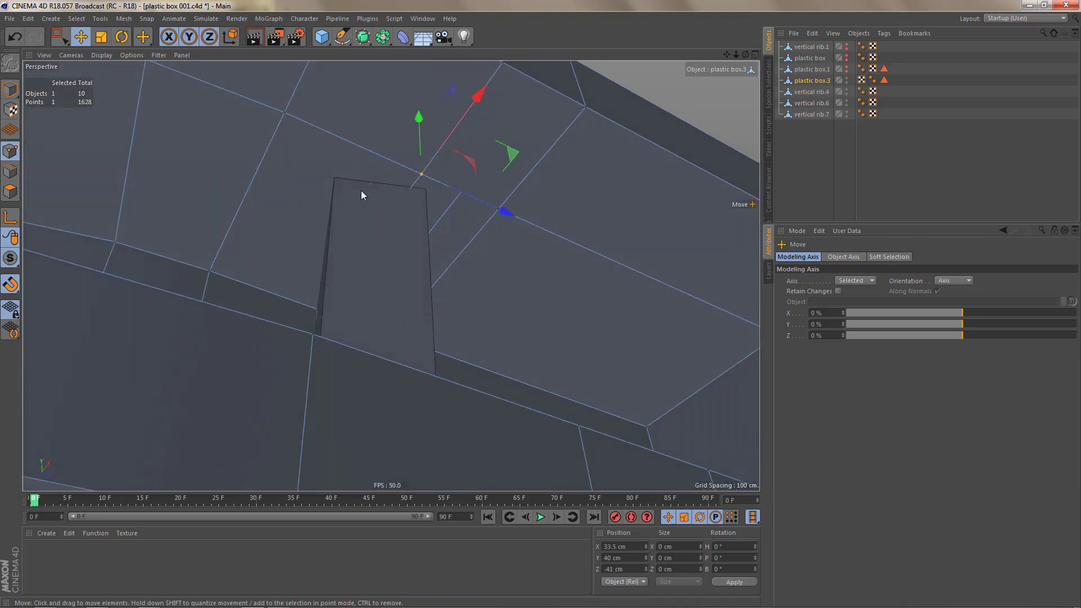
left_click_drag(361, 195, 340, 181)
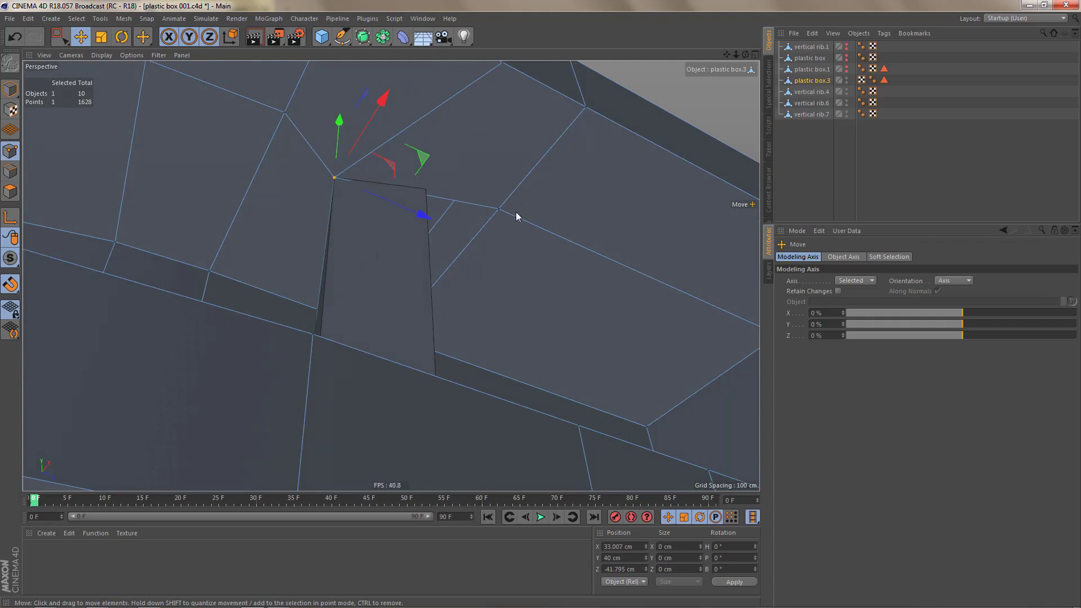
left_click_drag(514, 214, 426, 192)
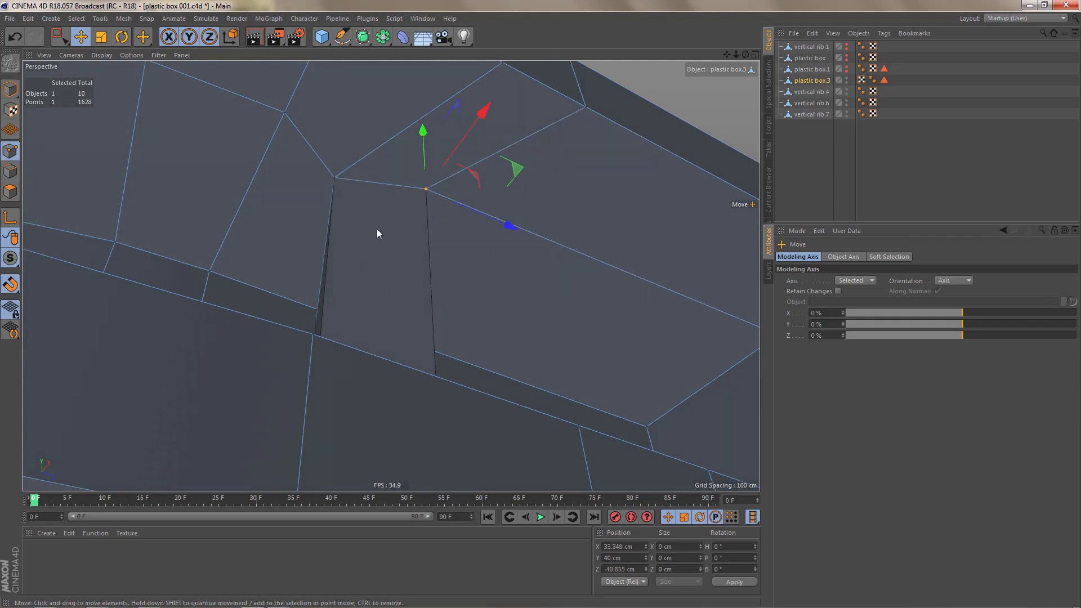
Step: Snap the plastic box.3 points around the rib's foot on the second flange onto its corners at Y 36 cm, inner Z -41.064, outer Z -40.855
left_click_drag(379, 222, 307, 271, "alt")
left_click_drag(391, 276, 484, 345, "alt")
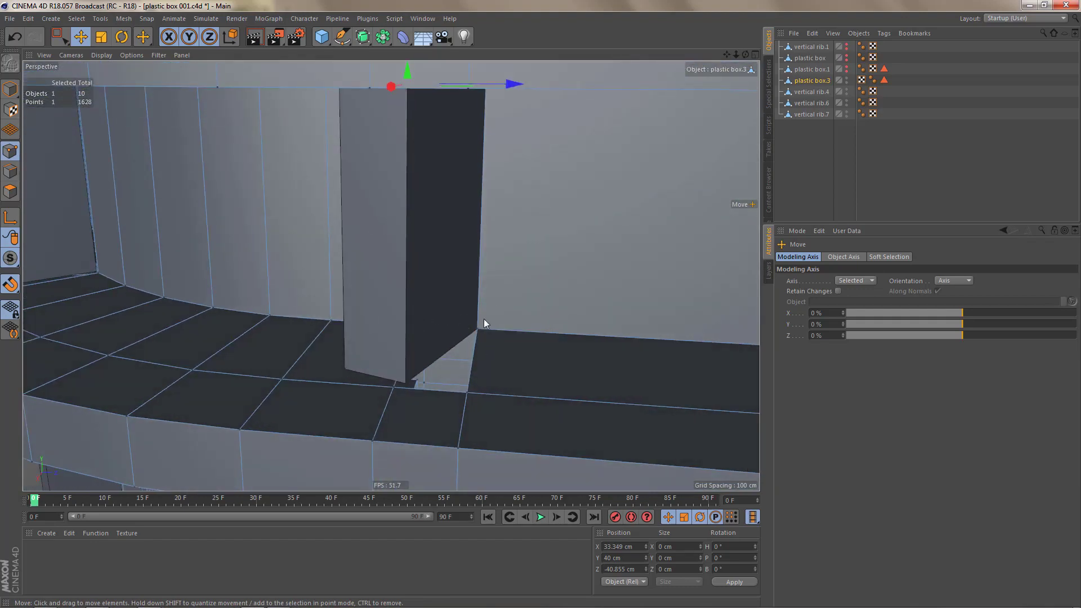
middle_click_drag(412, 387, 453, 377, "alt")
left_click_drag(452, 377, 523, 397, "alt")
left_click_drag(449, 413, 370, 376, "alt")
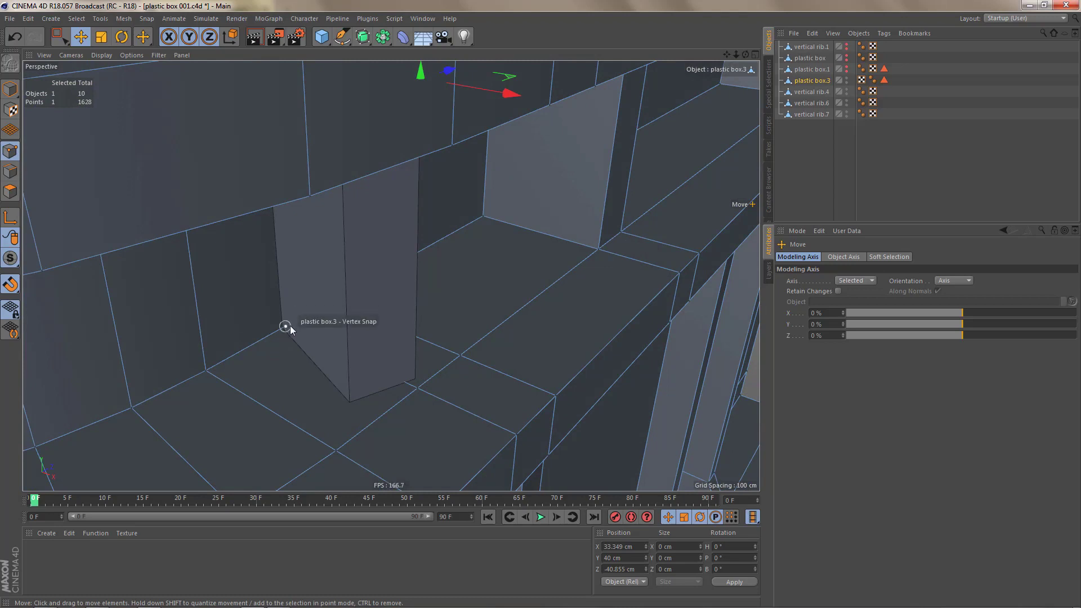
left_click_drag(287, 326, 283, 332)
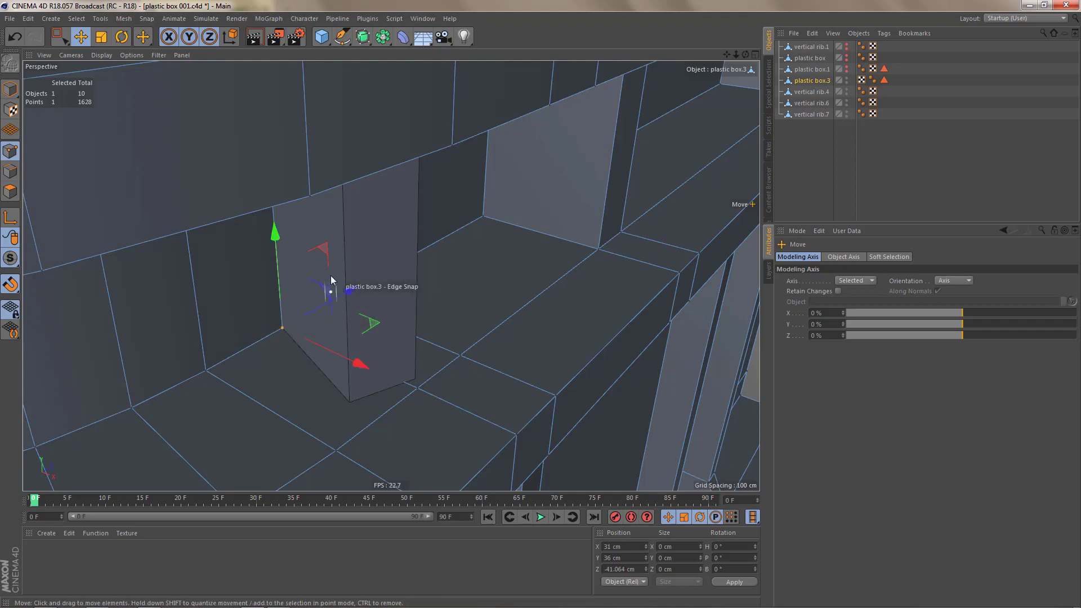
left_click_drag(330, 280, 290, 267, "alt")
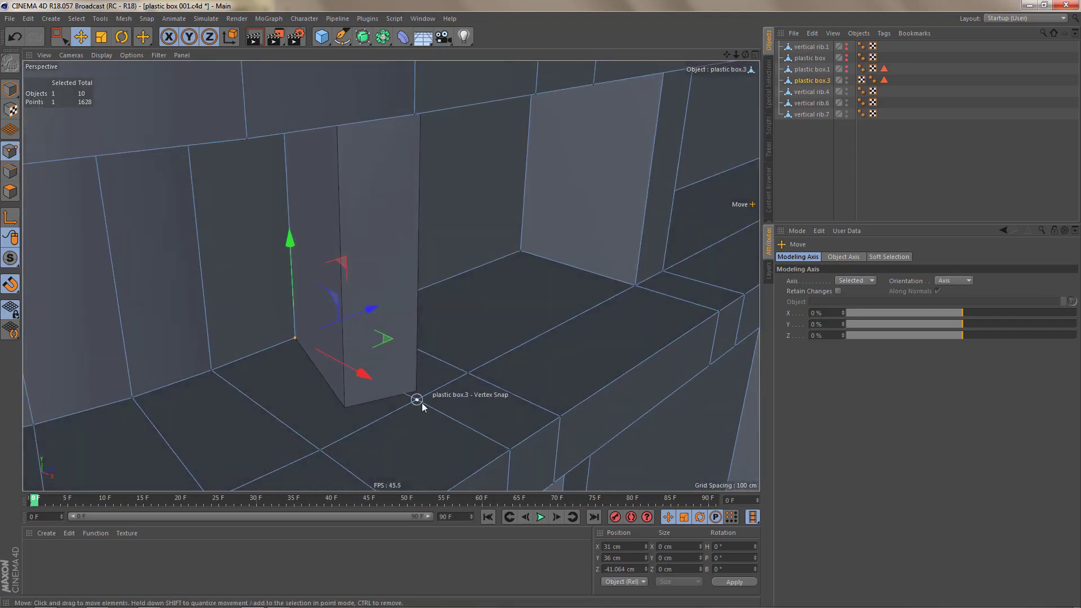
mouse_move(415, 400)
left_mouse_down()
mouse_move(381, 415)
mouse_move(346, 411)
mouse_move(457, 413)
mouse_move(428, 379)
mouse_move(429, 390)
left_mouse_up()
Step: Snap the plastic box.3 point under the second flange onto the rib's outer corner at X 33.007, Y 35, Z -41.795 cm
left_click_drag(466, 316, 424, 273, "alt")
right_click_drag(496, 276, 439, 315, "alt")
middle_click_drag(440, 318, 484, 282, "alt")
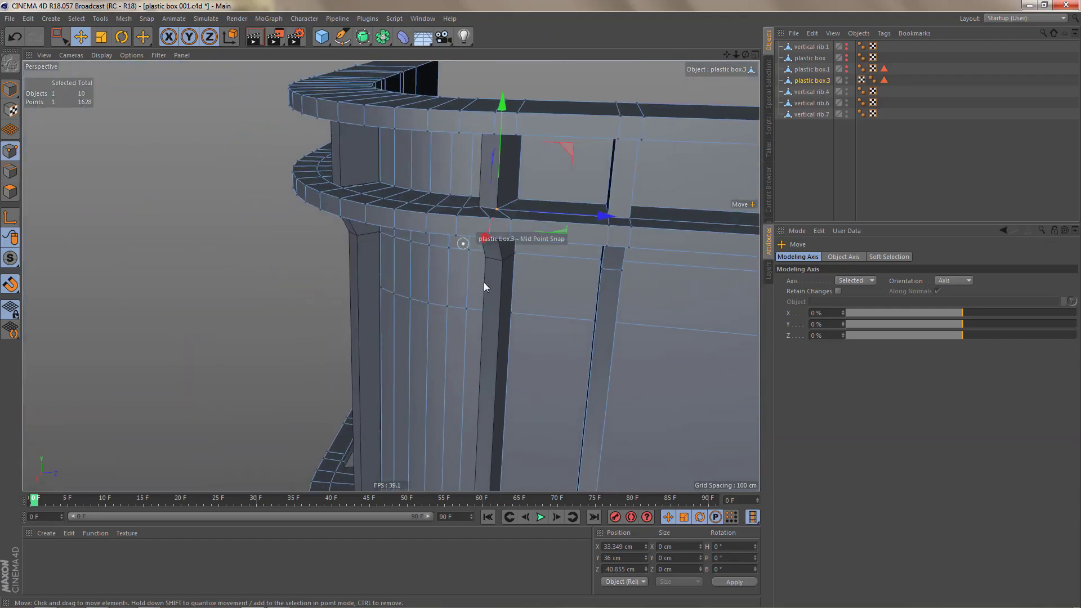
right_click_drag(511, 241, 565, 231, "alt")
left_click_drag(532, 210, 528, 82, "alt")
right_click_drag(515, 257, 560, 242, "alt")
middle_click_drag(511, 285, 583, 255, "alt")
right_click_drag(490, 320, 512, 288, "alt")
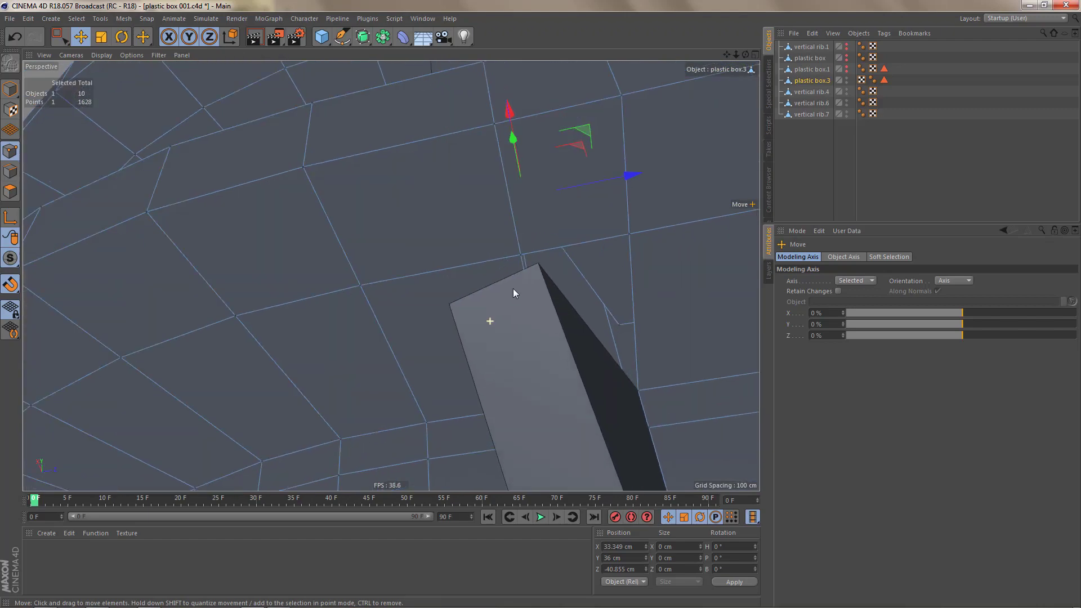
left_click(521, 254)
left_click_drag(497, 292, 449, 305)
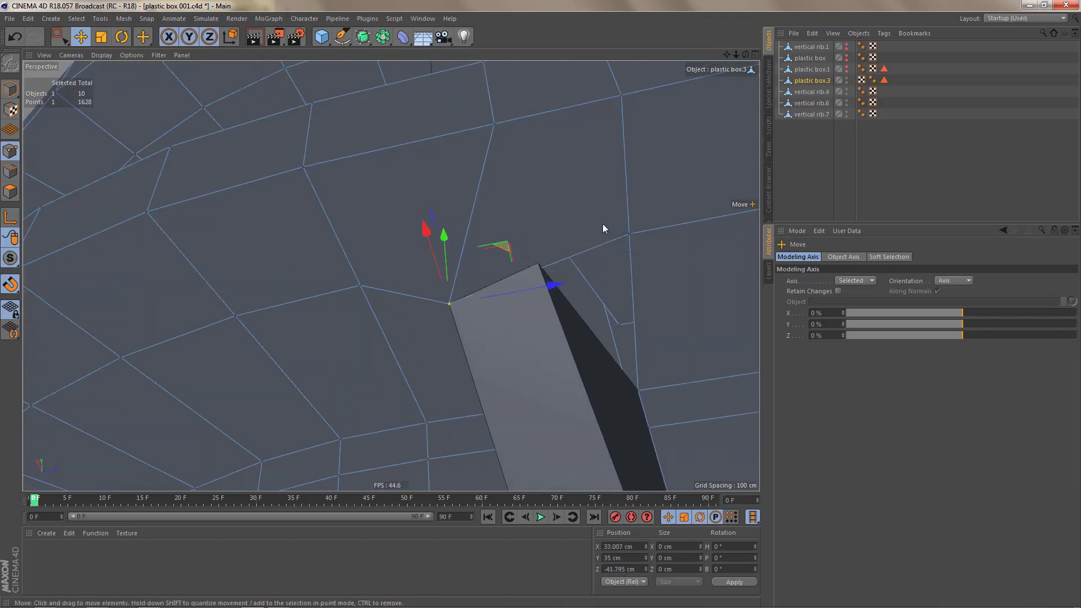
Step: Snap the neighbouring outer point and the inner wall point under the second flange onto the rib's corners at Z -40.855 and -41.064 cm
left_click_drag(598, 213, 592, 188, "alt")
left_click_drag(664, 208, 650, 290, "alt")
left_click(639, 232)
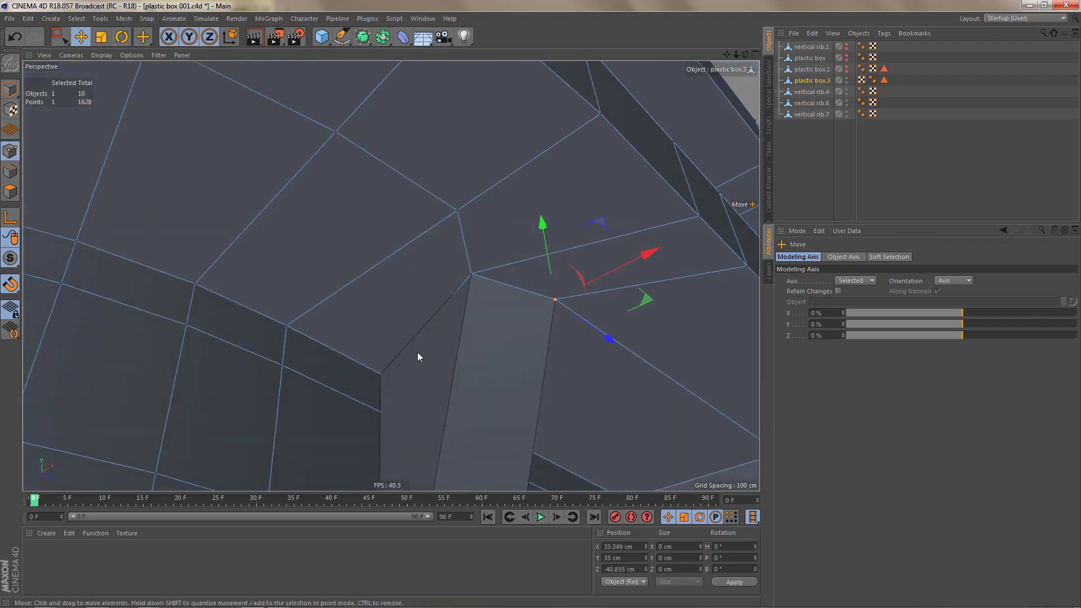
left_click_drag(389, 377, 384, 378)
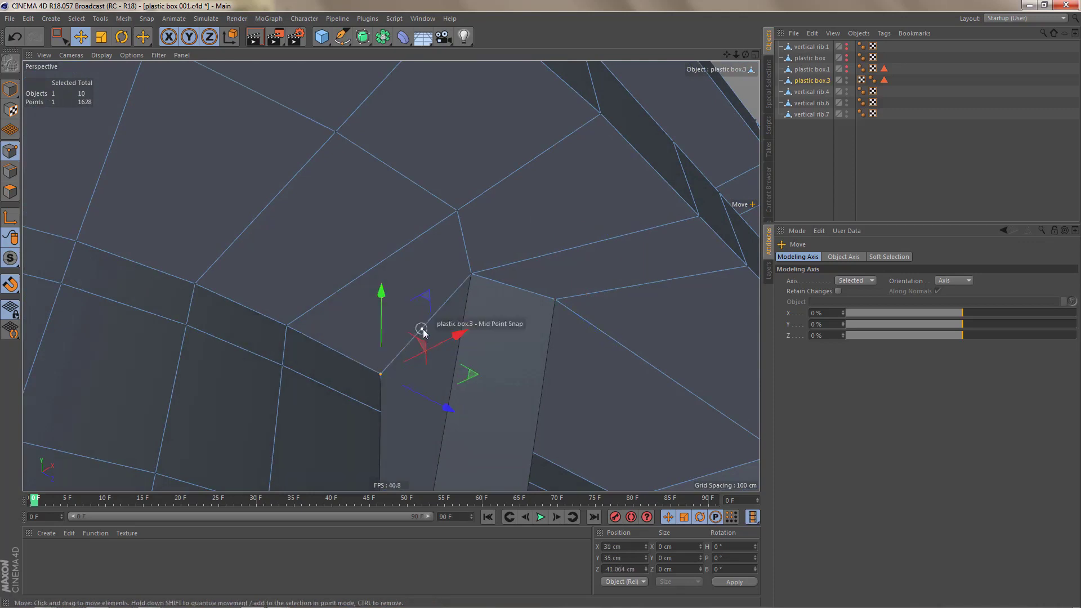
Step: Examine how the ribs around the curved corner and the straight side meet the box mesh beneath the upper flanges
right_click_drag(386, 358, 380, 371, "alt")
middle_click_drag(380, 372, 522, 340, "alt")
right_click_drag(517, 339, 496, 377, "alt")
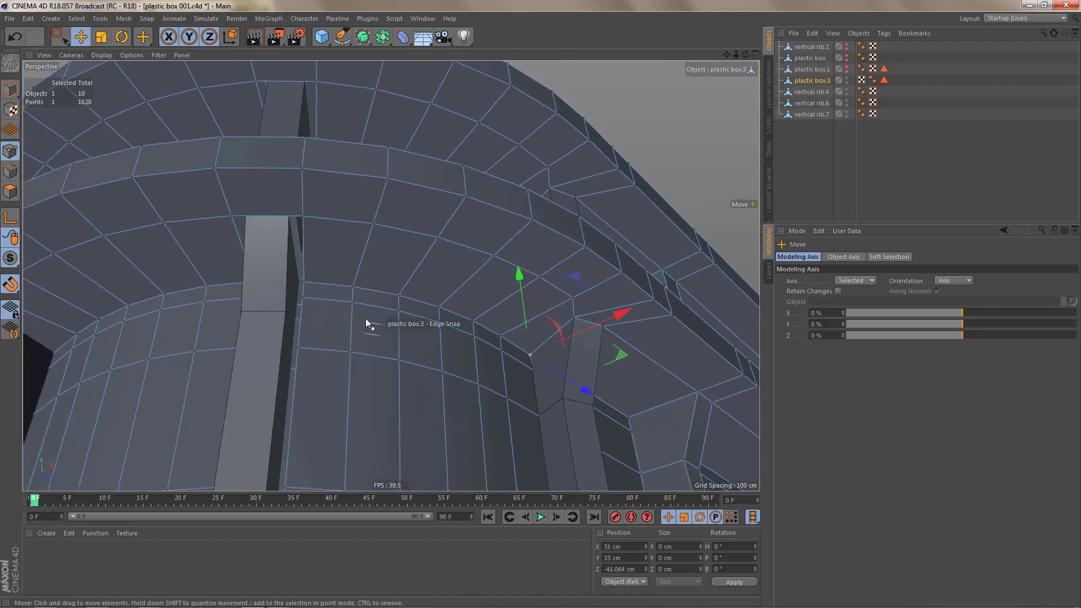
middle_click_drag(366, 319, 500, 332, "alt")
right_click_drag(461, 319, 444, 356, "alt")
middle_click_drag(408, 330, 389, 340, "alt")
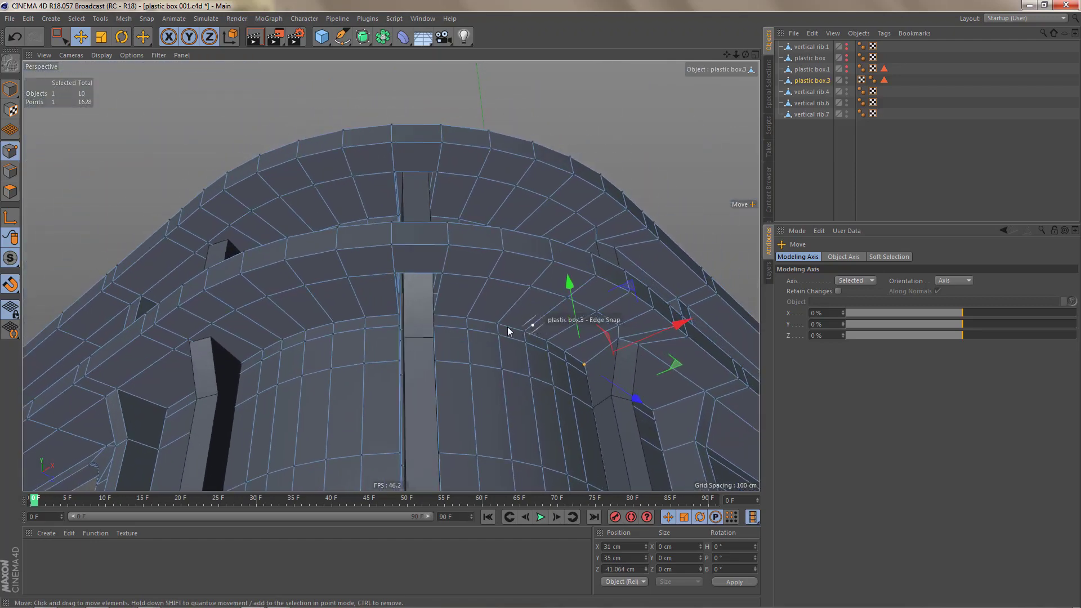
left_click_drag(315, 334, 381, 343, "alt")
middle_click_drag(318, 344, 570, 351, "alt")
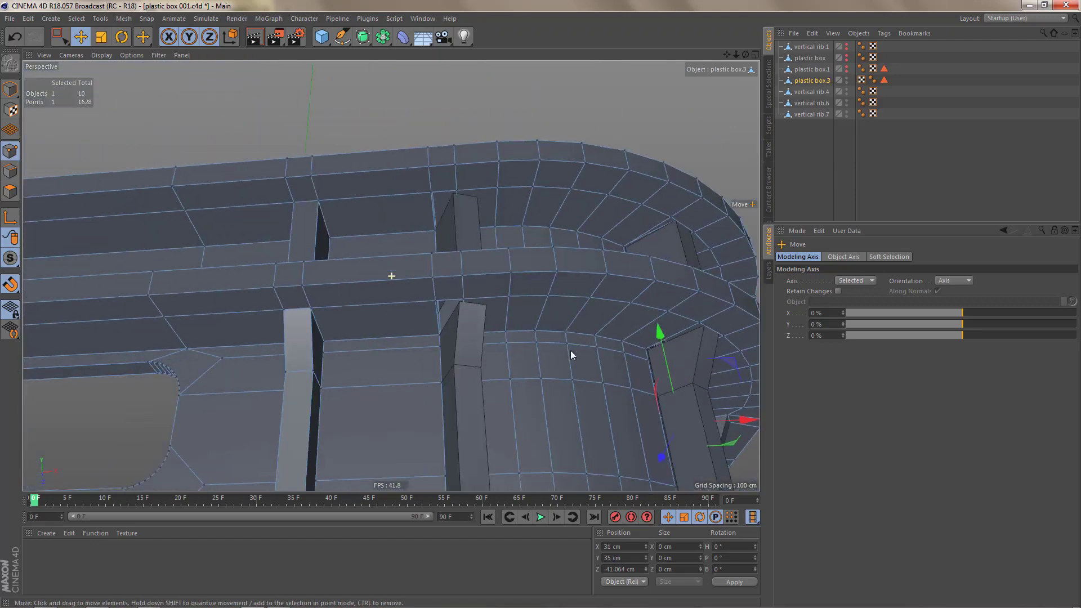
mouse_move(323, 369)
left_mouse_down("alt")
mouse_move(391, 392)
mouse_move(303, 362)
mouse_move(334, 364)
left_mouse_up("alt")
mouse_move(423, 349)
middle_mouse_down("alt")
mouse_move(194, 340)
mouse_move(326, 345)
middle_mouse_up("alt")
left_click_drag(428, 356, 457, 361, "alt")
right_click_drag(458, 357, 493, 360, "alt")
left_click_drag(466, 357, 392, 351, "alt")
middle_click_drag(488, 372, 416, 365, "alt")
right_click_drag(491, 380, 520, 374, "alt")
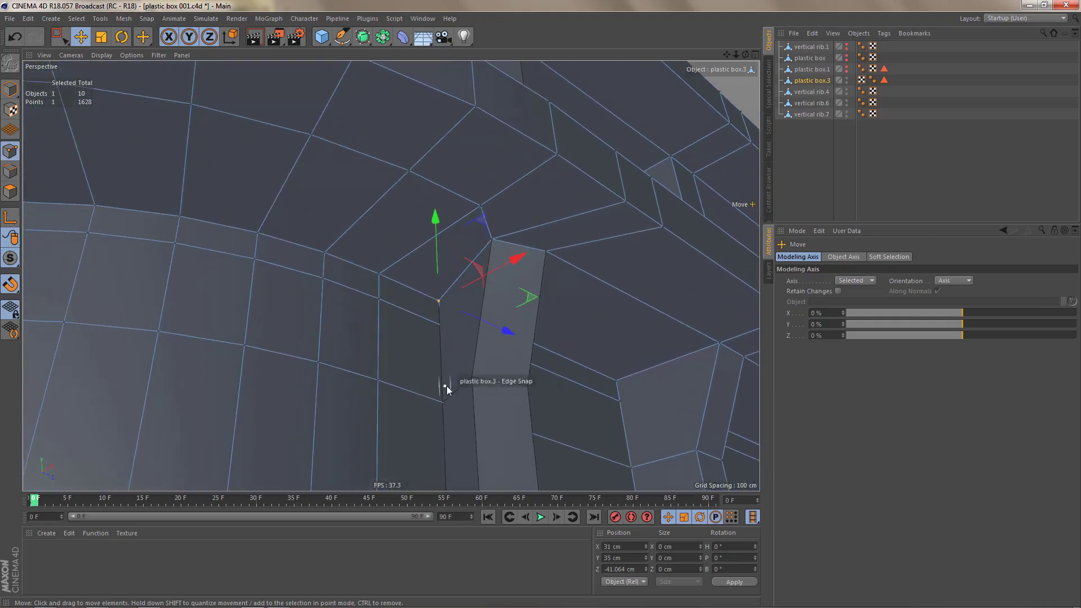
Step: Try to snap the box's wall point beside vertical rib.6's upper bend onto the rib corner, and undo the moves
middle_click_drag(457, 366, 361, 372, "alt")
left_click_drag(419, 319, 418, 352, "alt")
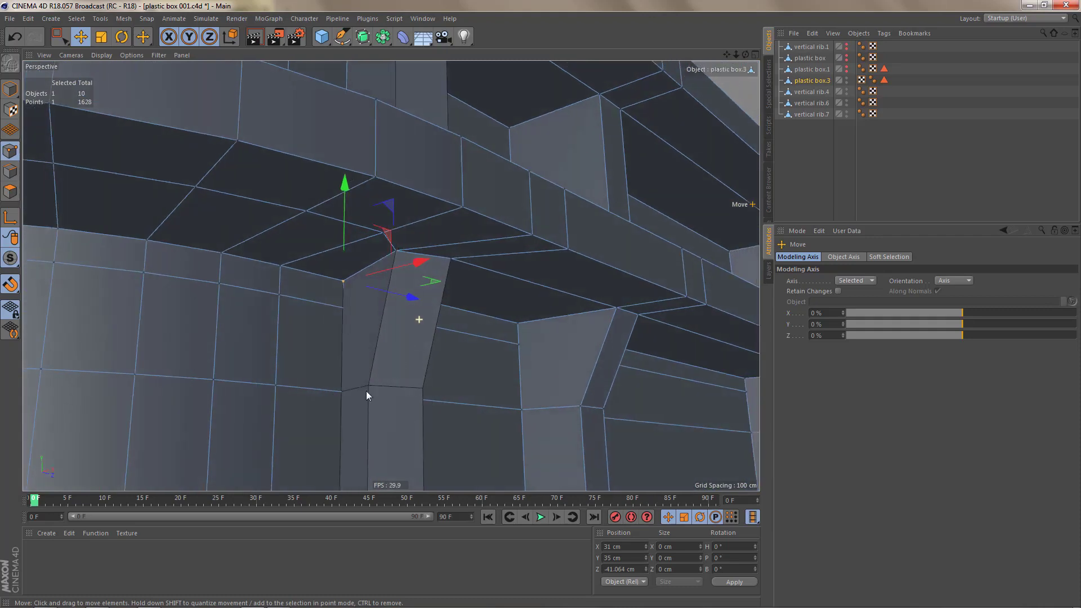
left_click(344, 399)
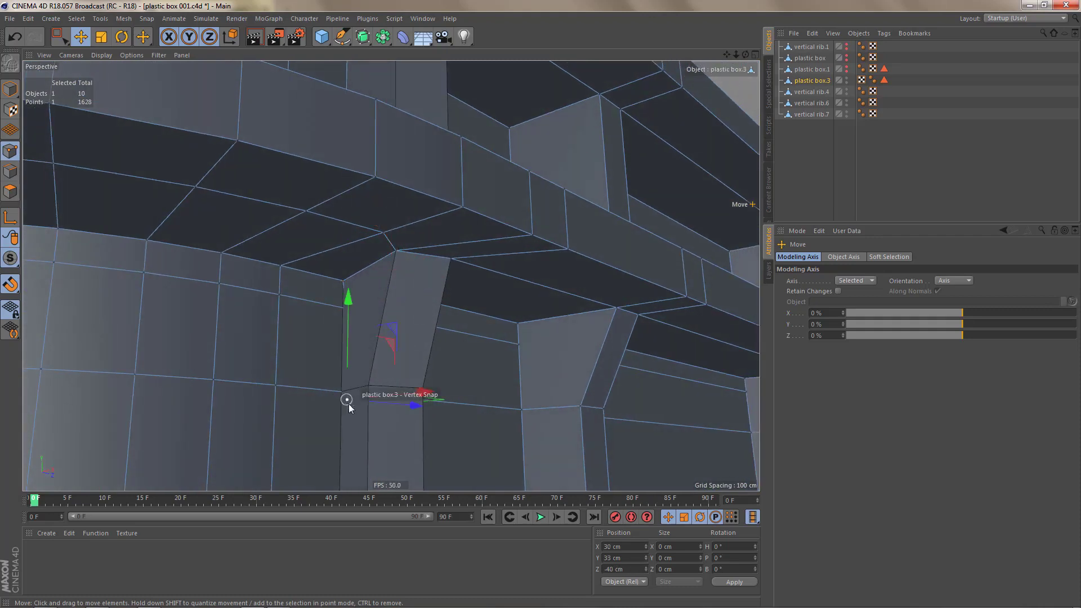
left_click_drag(346, 399, 341, 391)
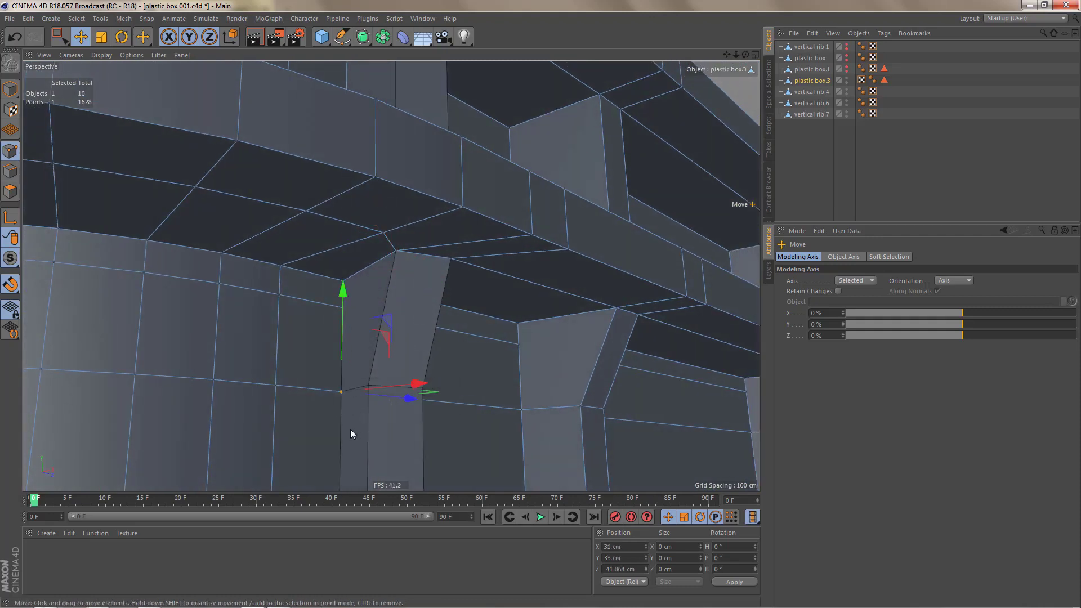
key("ctrl+z")
scroll(343, 401, "up", 2)
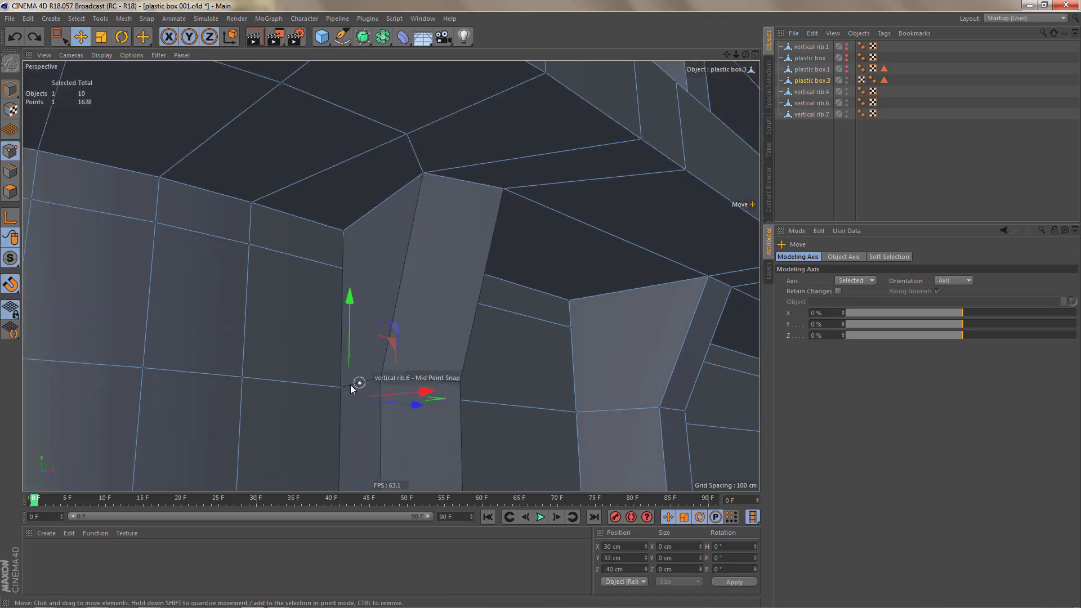
left_click_drag(347, 400, 279, 370)
key("ctrl+z")
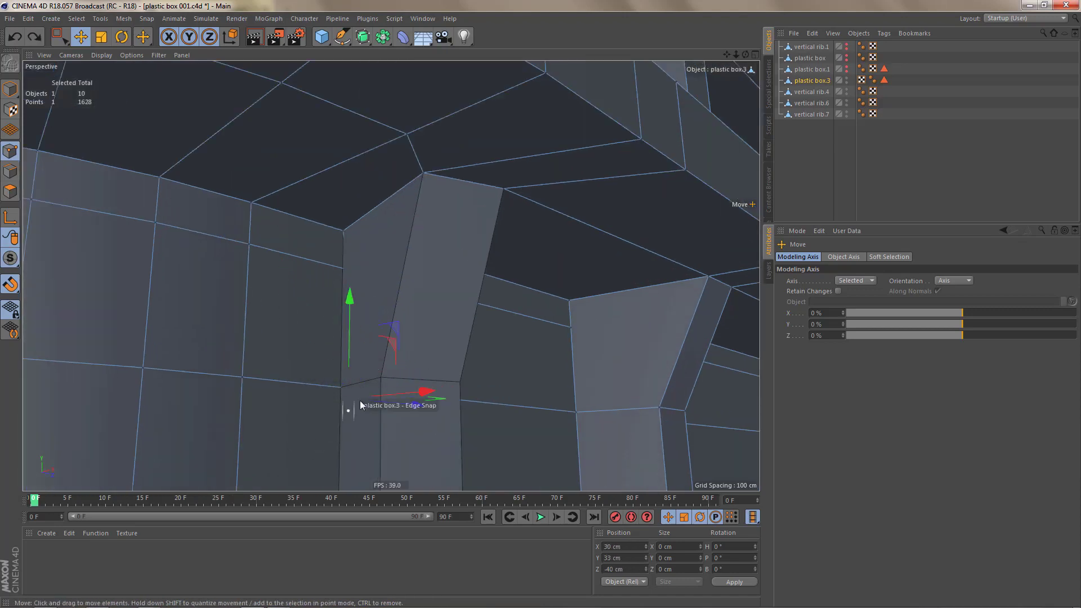
Step: Snap the plastic box.3 wall point onto vertical rib.6's inner corner at the upper bend, at X 31, Y 33, Z -41.064 cm
middle_click_drag(453, 336, 470, 334, "alt")
left_click_drag(469, 334, 402, 348, "alt")
left_click(407, 393)
left_click(382, 376)
left_click_drag(344, 426, 376, 382)
Step: Switch the viewport display to Constant Shading (Lines)
left_click_drag(375, 383, 304, 378, "alt")
scroll(333, 384, "down", 2)
middle_click_drag(427, 371, 391, 326, "alt")
mouse_move(390, 314)
left_mouse_down("alt")
mouse_move(333, 353)
mouse_move(370, 349)
mouse_move(385, 333)
left_mouse_up("alt")
middle_click_drag(385, 332, 448, 124, "alt")
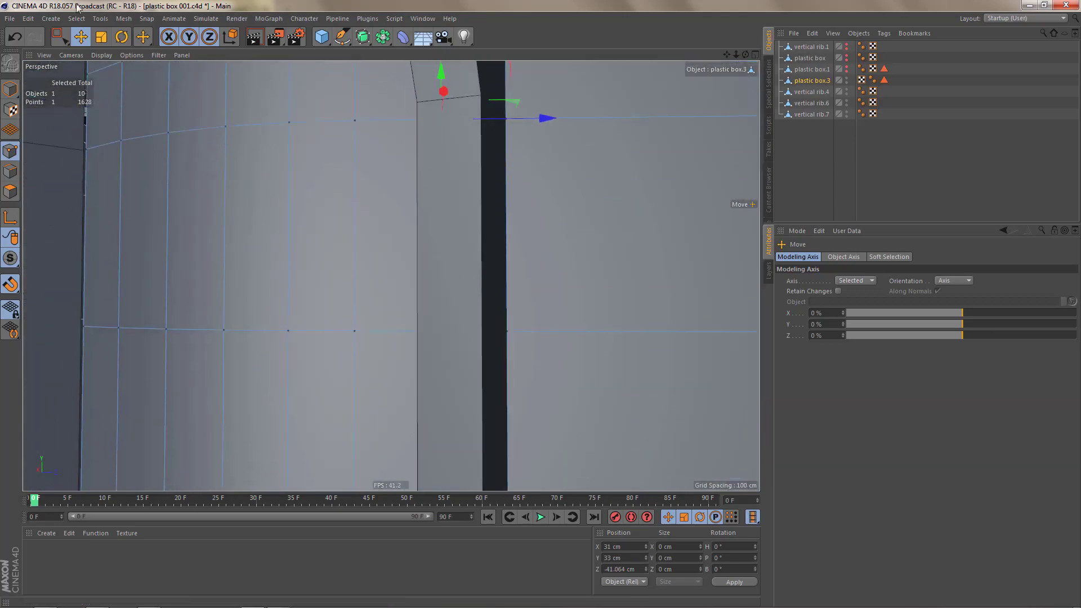
left_click(102, 55)
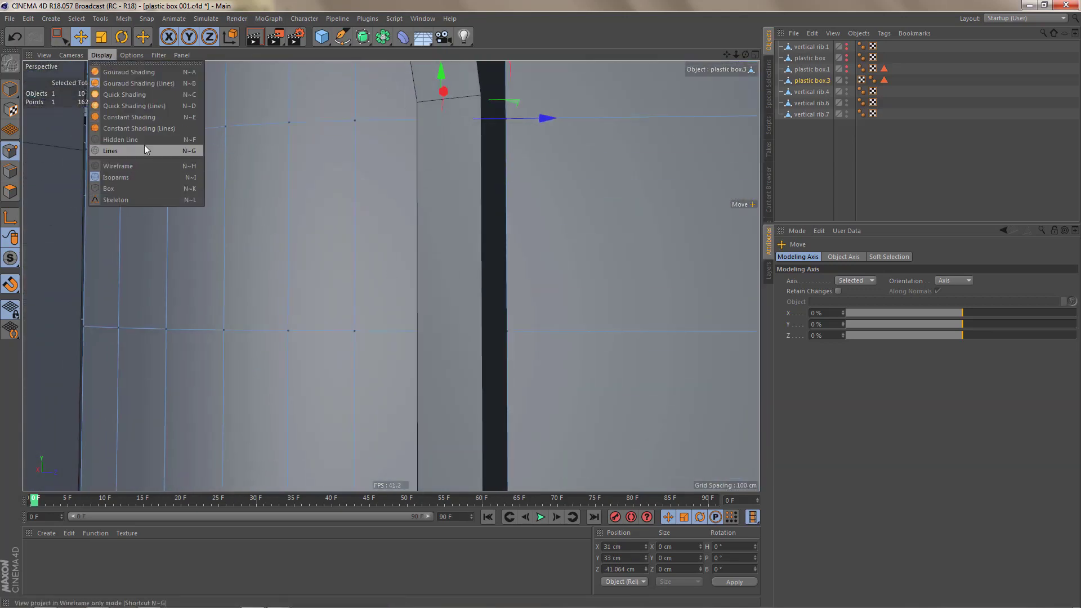
left_click(147, 129)
Step: Snap the two outer box points at the rib's foot on the lower flange onto its corners at Y 11 cm, Z -41.795 and -40.855 cm
mouse_move(435, 280)
left_mouse_down("alt")
mouse_move(428, 252)
mouse_move(538, 270)
mouse_move(500, 242)
mouse_move(495, 262)
left_mouse_up("alt")
mouse_move(451, 297)
right_mouse_down("alt")
mouse_move(471, 255)
mouse_move(458, 253)
right_mouse_up("alt")
scroll(459, 255, "up", 1)
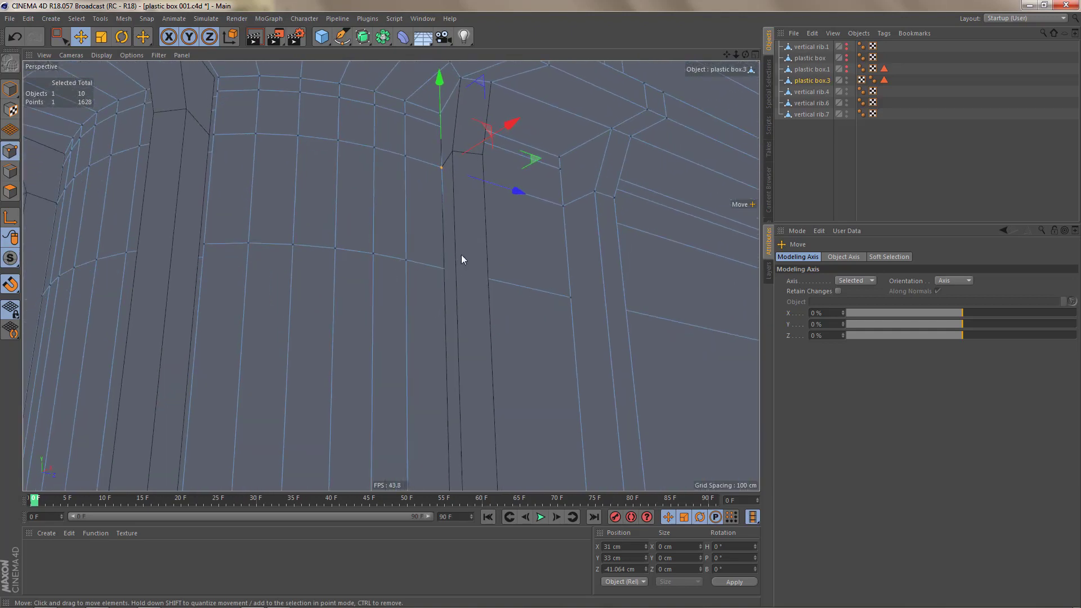
middle_click_drag(485, 266, 441, 222, "alt")
mouse_move(441, 222)
left_mouse_down("alt")
mouse_move(465, 235)
mouse_move(359, 249)
mouse_move(296, 239)
mouse_move(453, 255)
mouse_move(459, 267)
mouse_move(389, 248)
mouse_move(386, 217)
mouse_move(404, 224)
mouse_move(388, 272)
mouse_move(384, 234)
left_mouse_up("alt")
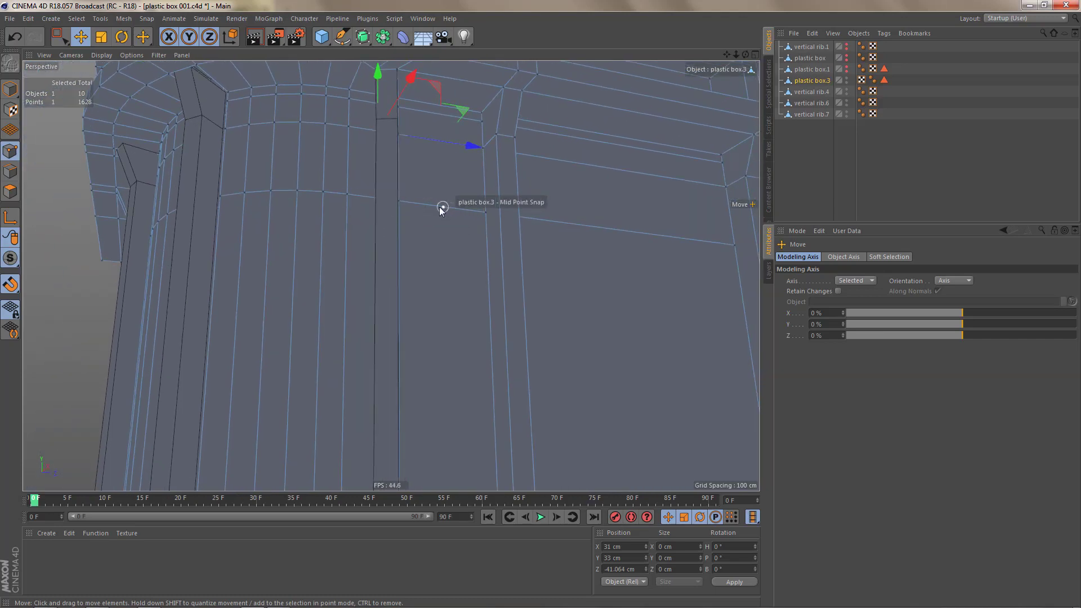
mouse_move(403, 212)
left_mouse_down("alt")
mouse_move(460, 210)
mouse_move(453, 200)
mouse_move(447, 223)
mouse_move(417, 133)
mouse_move(410, 191)
mouse_move(376, 205)
left_mouse_up("alt")
left_click_drag(364, 266, 282, 326, "alt")
mouse_move(384, 331)
left_mouse_down("alt")
mouse_move(419, 323)
mouse_move(404, 386)
mouse_move(417, 390)
left_mouse_up("alt")
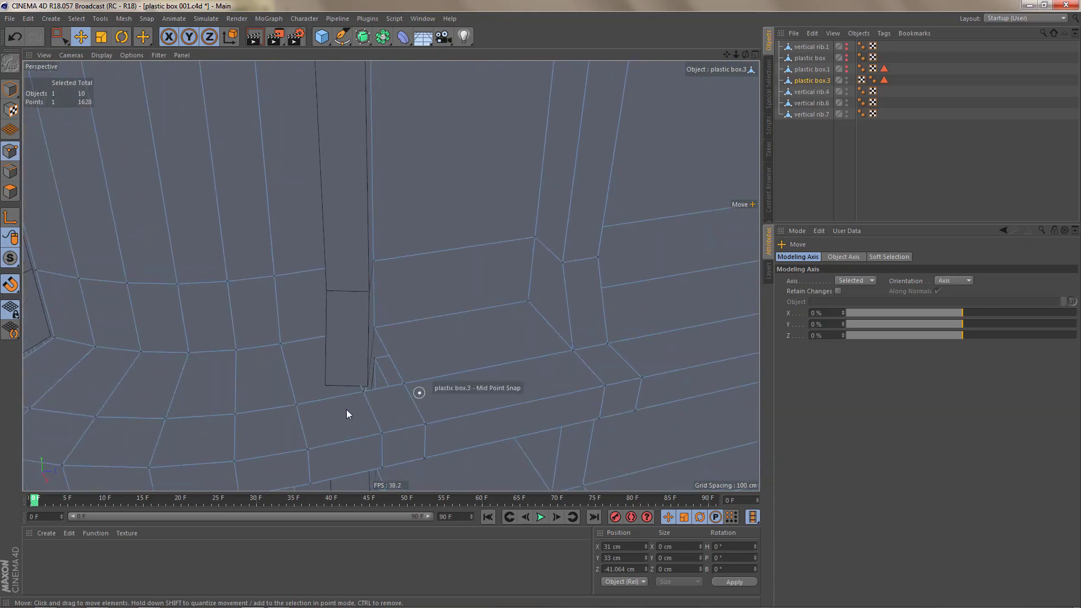
scroll(384, 400, "up", 4)
left_click(340, 385)
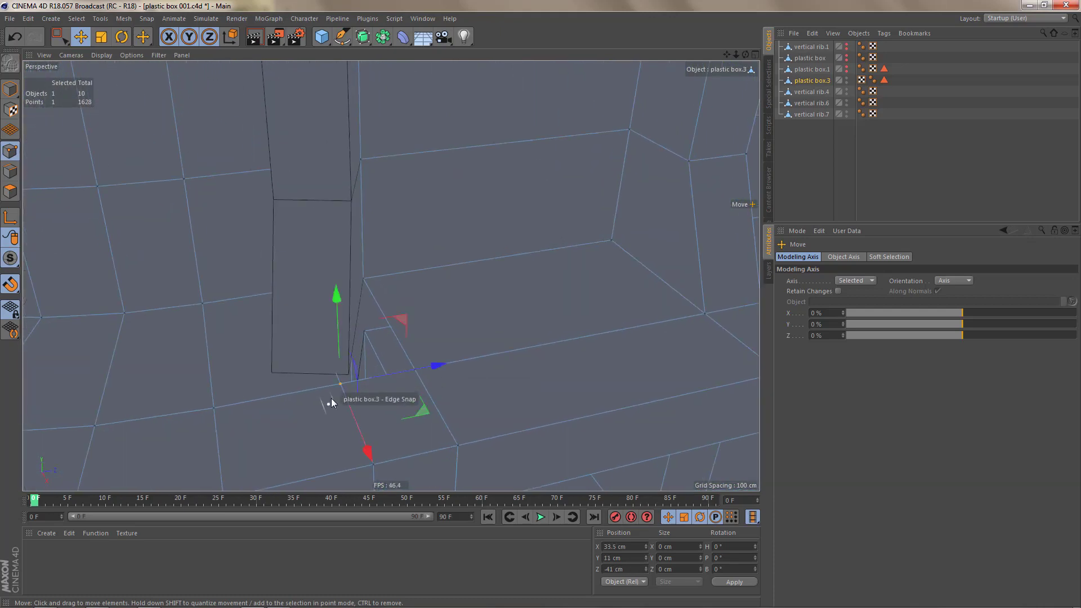
left_click_drag(338, 386, 271, 373)
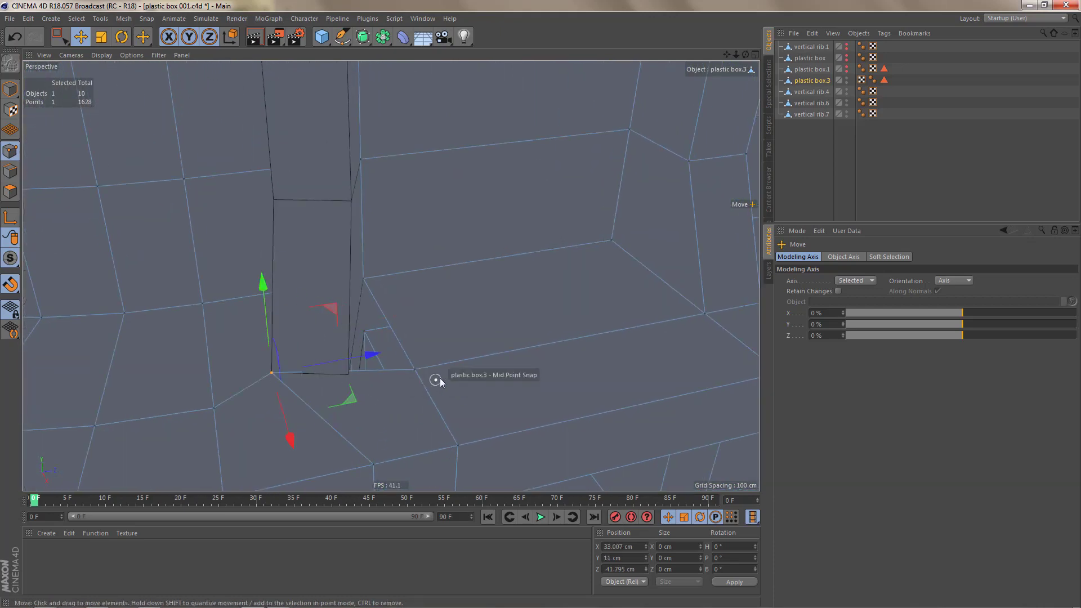
left_click(415, 370)
left_click_drag(415, 370, 353, 382)
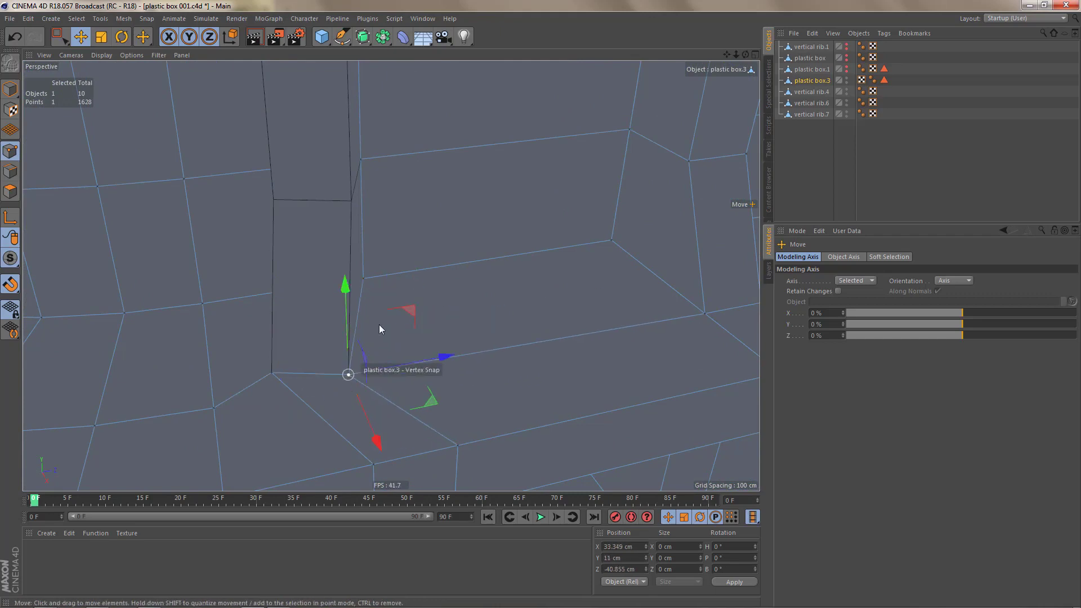
Step: Snap the inner box points onto vertical rib.6's inner foot corner at Y 11 cm and lower bend corner at Y 13, Z -41.064 cm
mouse_move(375, 317)
left_mouse_down("alt")
mouse_move(309, 323)
mouse_move(479, 317)
left_mouse_up("alt")
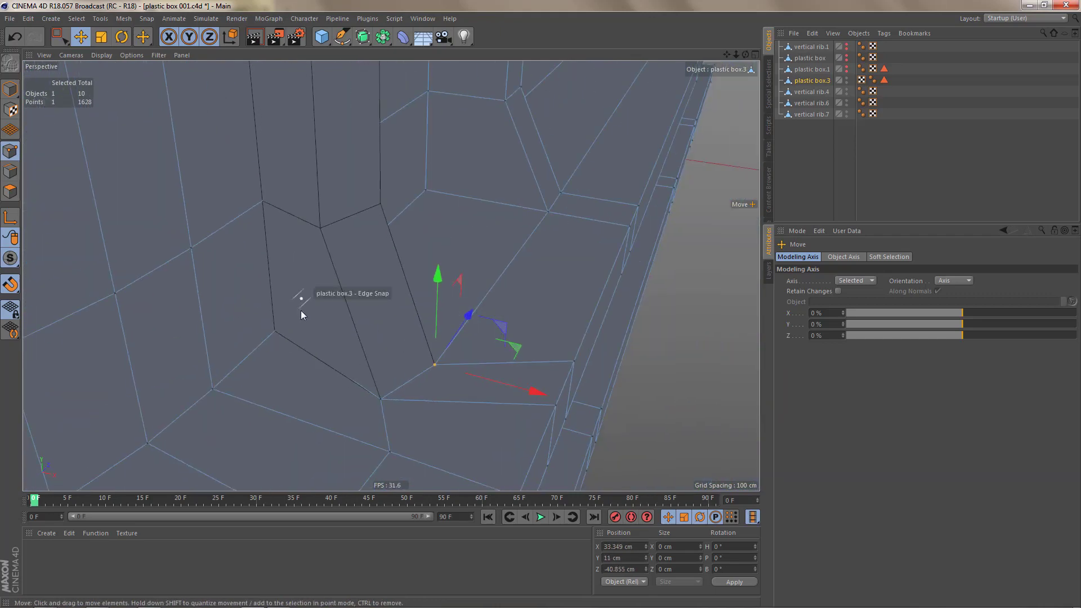
left_click(280, 332)
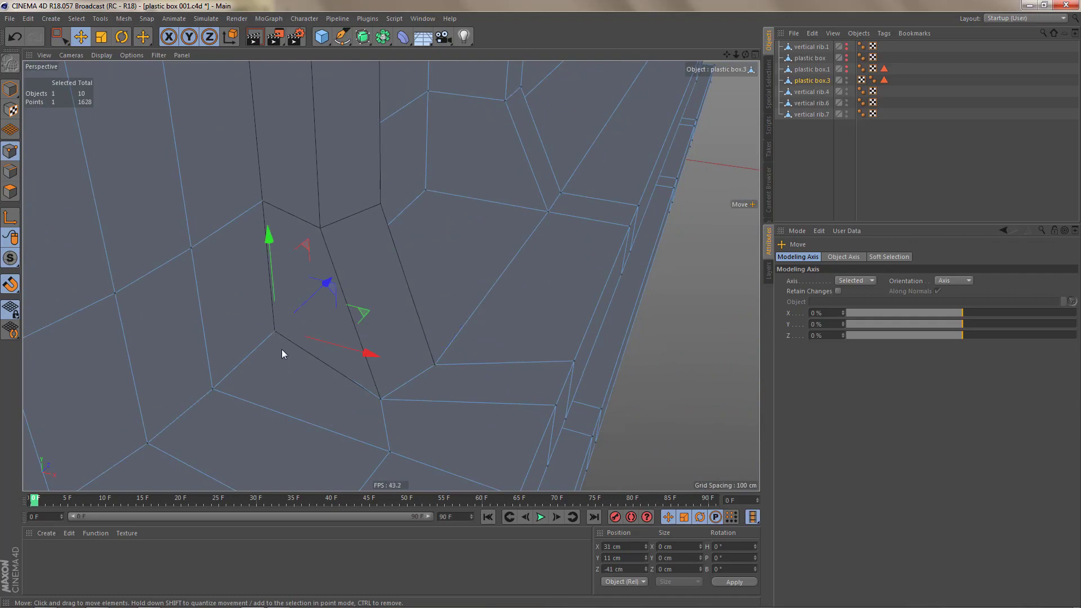
mouse_move(281, 350)
left_mouse_down()
mouse_move(258, 341)
mouse_move(271, 336)
left_mouse_up()
mouse_move(288, 291)
left_mouse_down("alt")
mouse_move(288, 265)
mouse_move(239, 241)
mouse_move(263, 212)
mouse_move(291, 208)
mouse_move(255, 202)
mouse_move(275, 202)
left_mouse_up("alt")
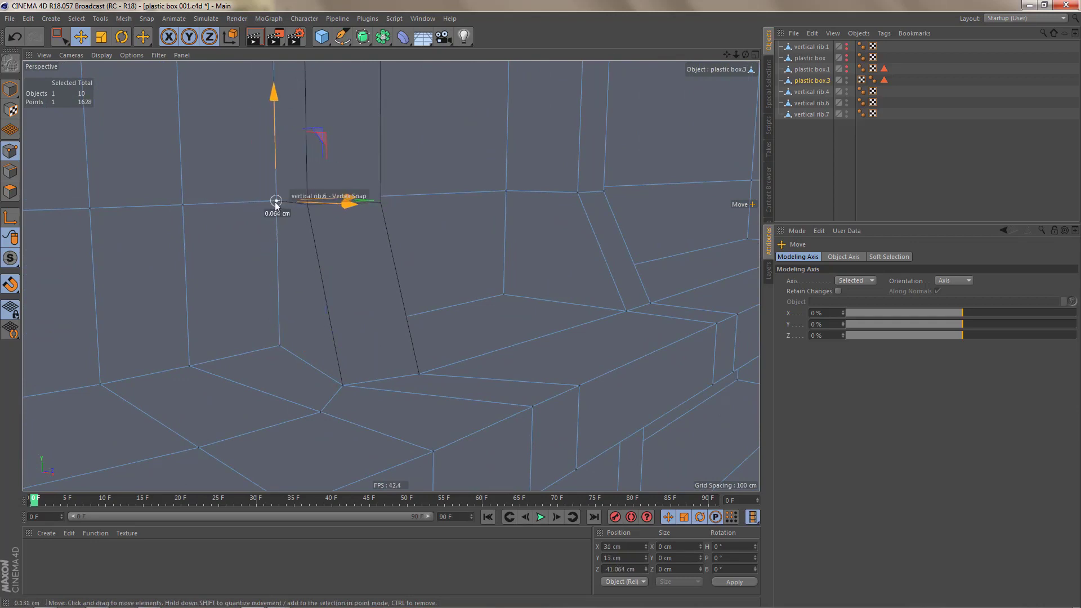
Step: Examine the plastic box.3 points around vertical rib.6's top corners beneath the next lower flange
right_click_drag(257, 219, 245, 235, "alt")
mouse_move(245, 234)
left_mouse_down("alt")
mouse_move(229, 203)
mouse_move(164, 212)
mouse_move(193, 246)
mouse_move(234, 235)
left_mouse_up("alt")
right_click_drag(278, 225, 262, 262, "alt")
left_click_drag(297, 251, 291, 149, "alt")
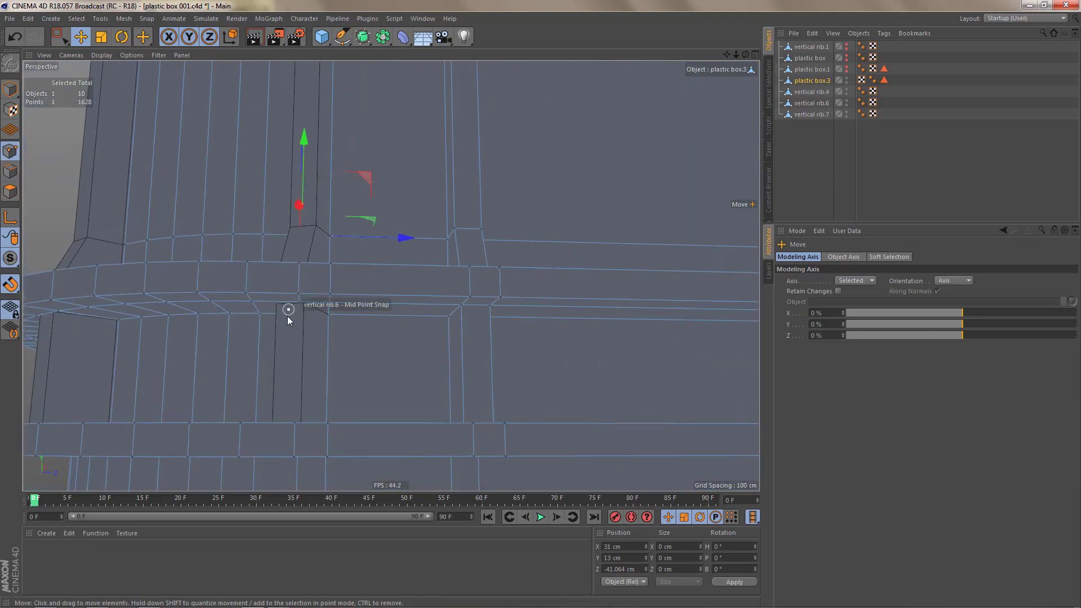
right_click_drag(288, 315, 347, 299, "alt")
mouse_move(347, 299)
left_mouse_down("alt")
mouse_move(346, 277)
mouse_move(380, 267)
mouse_move(337, 258)
mouse_move(432, 284)
mouse_move(294, 303)
left_mouse_up("alt")
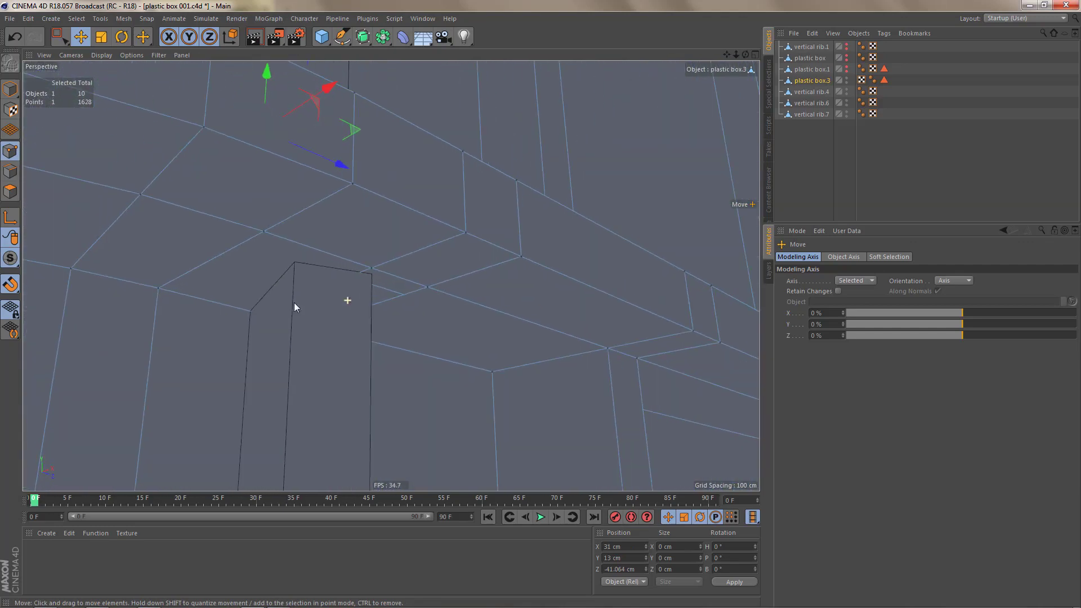
Step: Snap three plastic box.3 points to the corner rib's upper end corners under the lower flange, at Y 10 cm
left_click(255, 316)
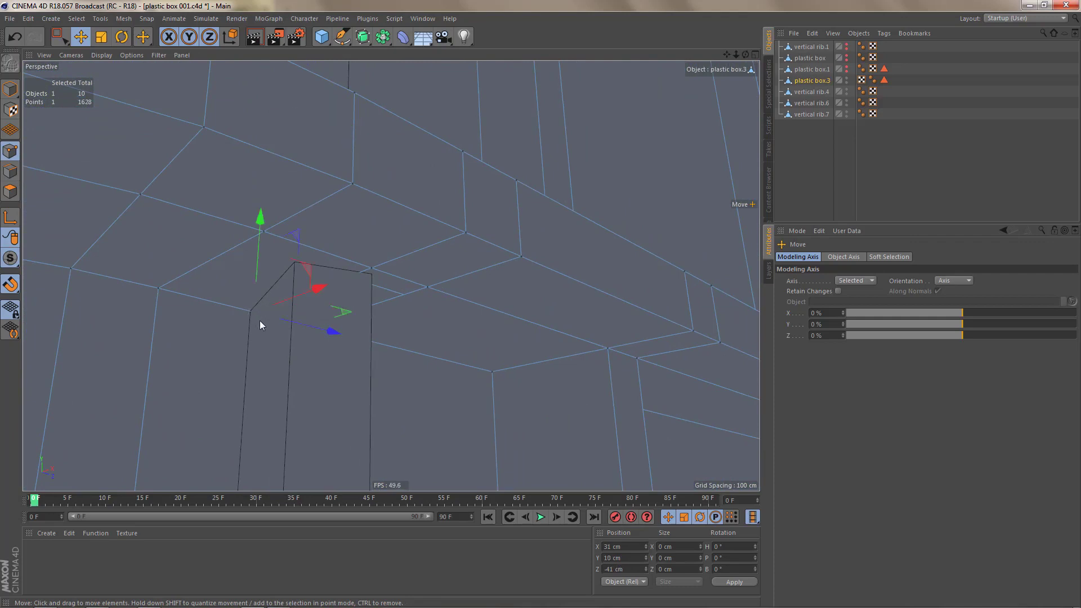
left_click_drag(257, 318, 249, 313)
left_click_drag(304, 325, 226, 310, "alt")
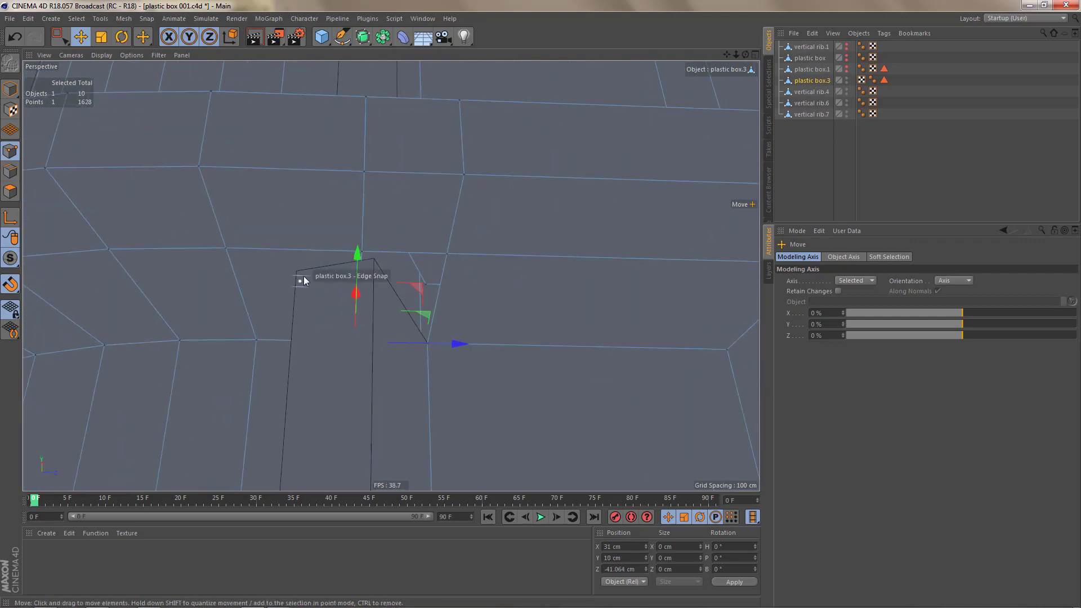
left_click(353, 249)
left_click_drag(383, 282, 325, 293, "alt")
left_click_drag(373, 259, 294, 264)
left_click(447, 275)
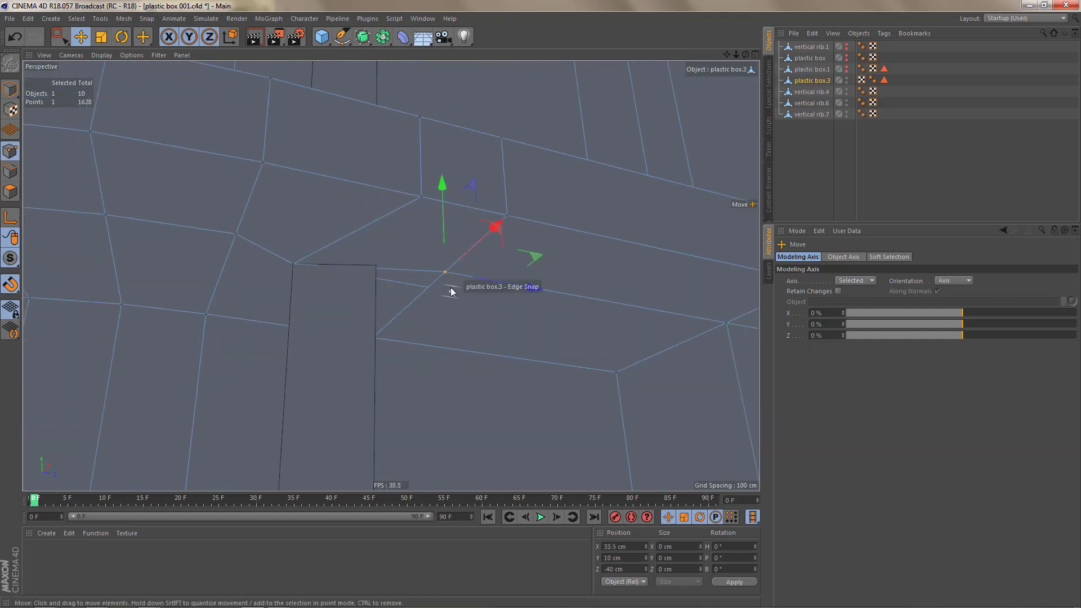
left_click_drag(451, 287, 377, 266)
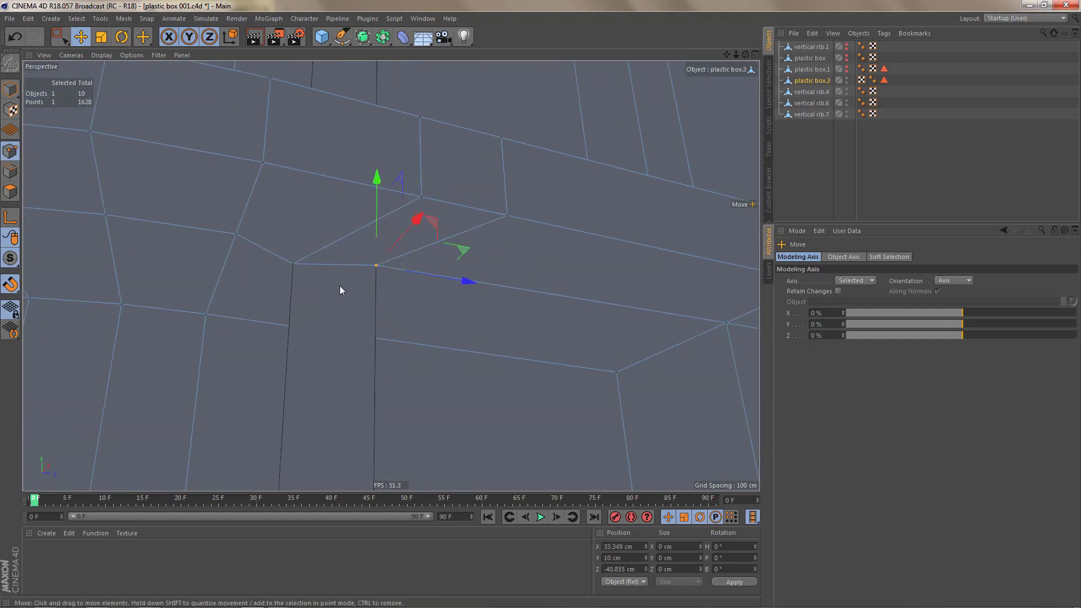
Step: Snap the three box points at the same rib section's lower end to the rib's corners, at Y 6 cm
right_click_drag(339, 285, 328, 315, "alt")
left_click_drag(321, 313, 479, 349, "alt")
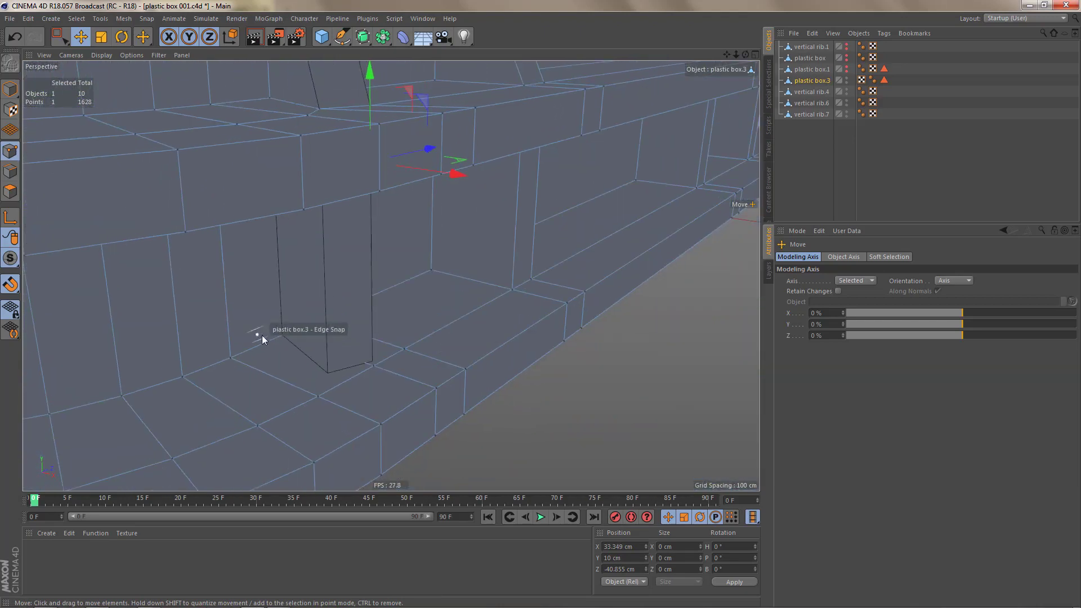
right_click_drag(272, 334, 318, 327, "alt")
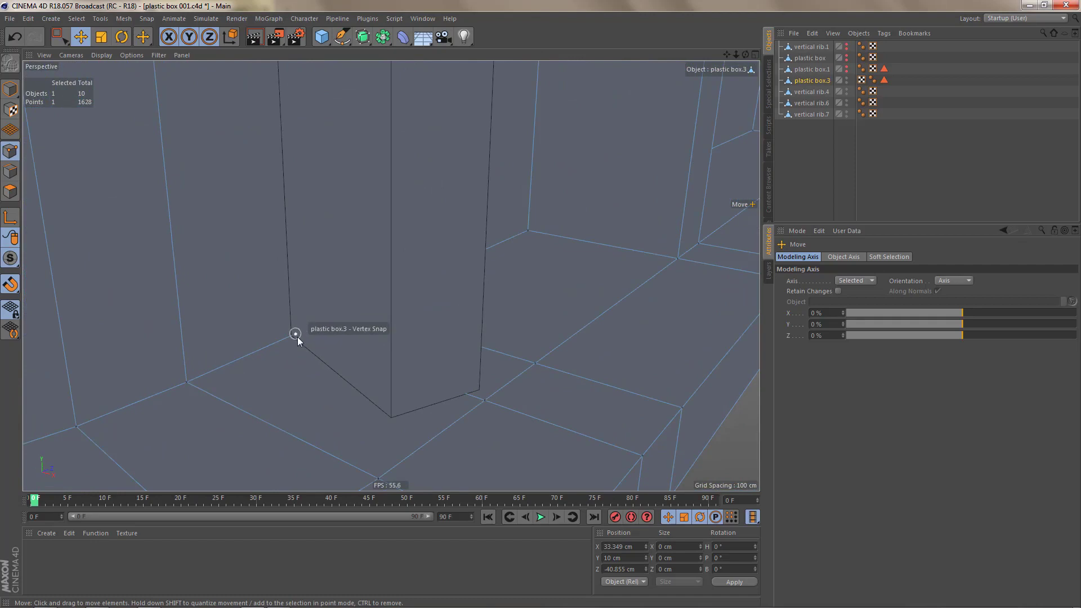
left_click(296, 337)
left_click_drag(304, 340, 346, 367)
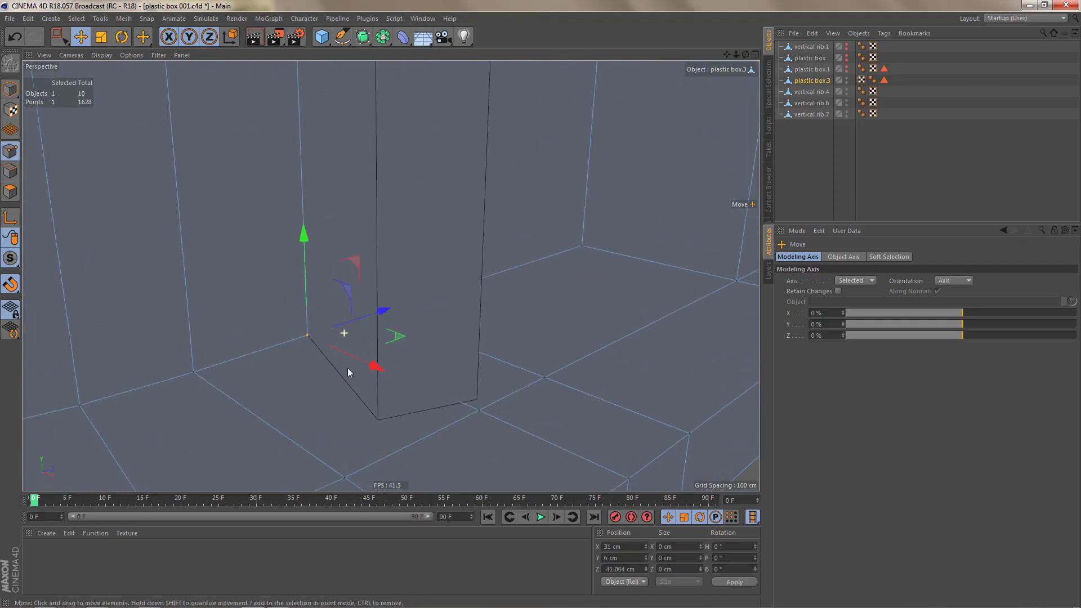
left_click(481, 415)
left_click_drag(481, 417, 396, 420)
left_click(543, 380)
left_click_drag(545, 393, 478, 399)
Step: Examine the ribs around the box's corner, from the lower flanges and the handle opening up to the top rim
mouse_move(402, 303)
left_mouse_down("alt")
mouse_move(263, 305)
mouse_move(317, 303)
mouse_move(339, 228)
mouse_move(377, 238)
mouse_move(408, 298)
left_mouse_up("alt")
scroll(317, 304, "down", 7)
middle_click_drag(389, 222, 407, 345, "alt")
right_click_drag(407, 345, 386, 359, "alt")
mouse_move(391, 276)
left_mouse_down("alt")
mouse_move(421, 341)
mouse_move(468, 322)
mouse_move(425, 301)
mouse_move(397, 316)
mouse_move(431, 367)
mouse_move(445, 365)
left_mouse_up("alt")
right_click_drag(446, 363, 462, 344, "alt")
middle_click_drag(179, 309, 396, 346, "alt")
right_click_drag(395, 346, 408, 353, "alt")
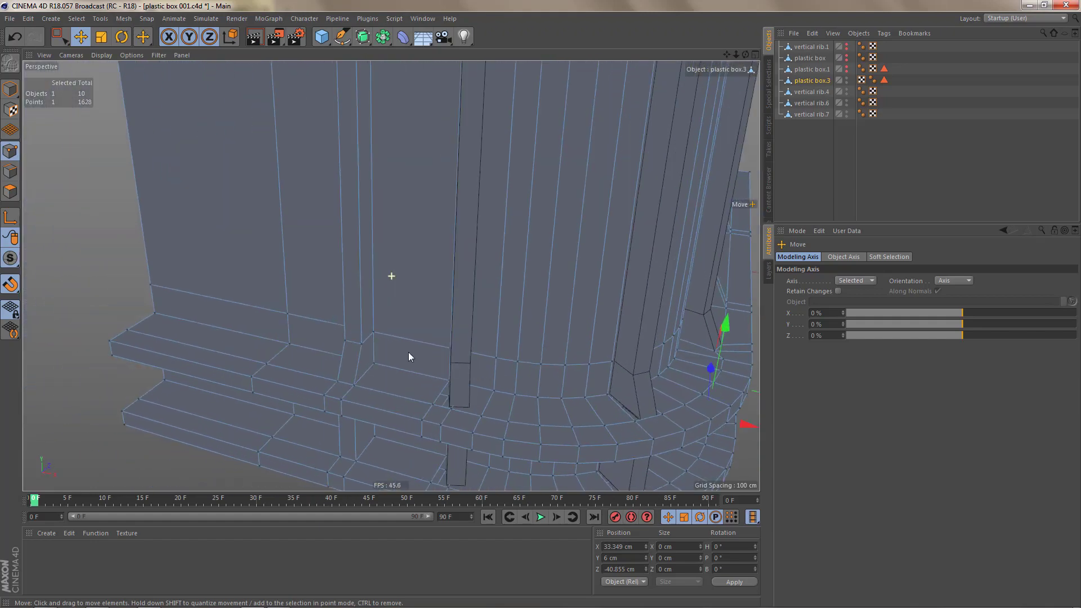
mouse_move(378, 330)
left_mouse_down("alt")
mouse_move(382, 292)
mouse_move(480, 297)
left_mouse_up("alt")
right_click_drag(459, 389, 444, 397, "alt")
middle_click_drag(407, 231, 431, 383, "alt")
left_click_drag(427, 257, 461, 250, "alt")
right_click_drag(461, 250, 467, 248, "alt")
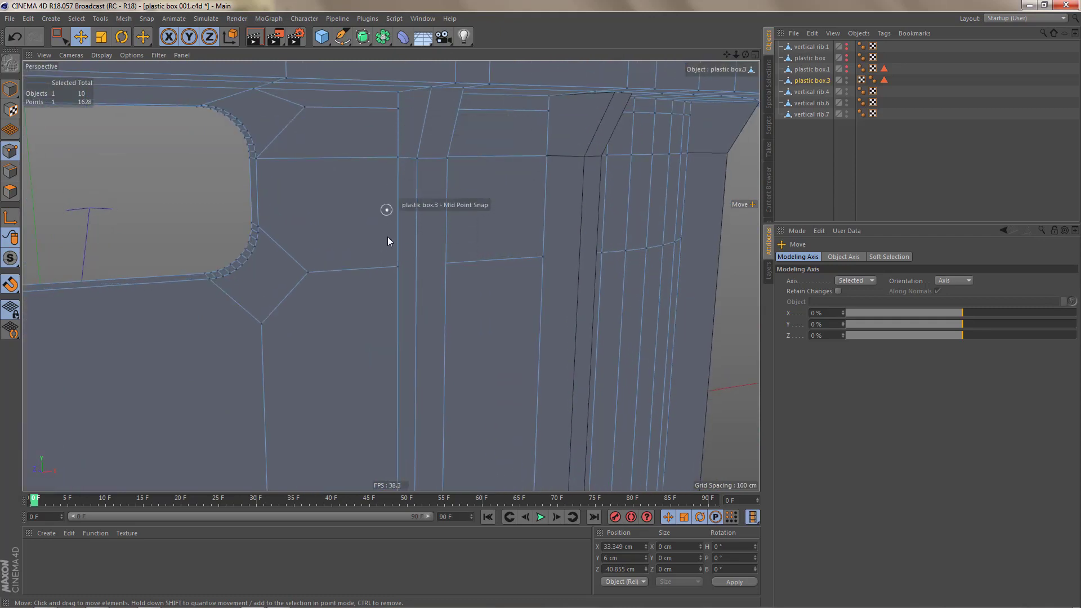
mouse_move(410, 236)
left_mouse_down("alt")
mouse_move(398, 184)
mouse_move(368, 163)
mouse_move(406, 182)
mouse_move(322, 171)
mouse_move(403, 218)
mouse_move(398, 400)
left_mouse_up("alt")
mouse_move(411, 318)
left_mouse_down("alt")
mouse_move(428, 285)
mouse_move(424, 321)
mouse_move(492, 353)
mouse_move(492, 339)
mouse_move(380, 328)
mouse_move(387, 239)
mouse_move(295, 258)
left_mouse_up("alt")
mouse_move(295, 258)
left_mouse_down("alt")
mouse_move(368, 278)
mouse_move(299, 271)
left_mouse_up("alt")
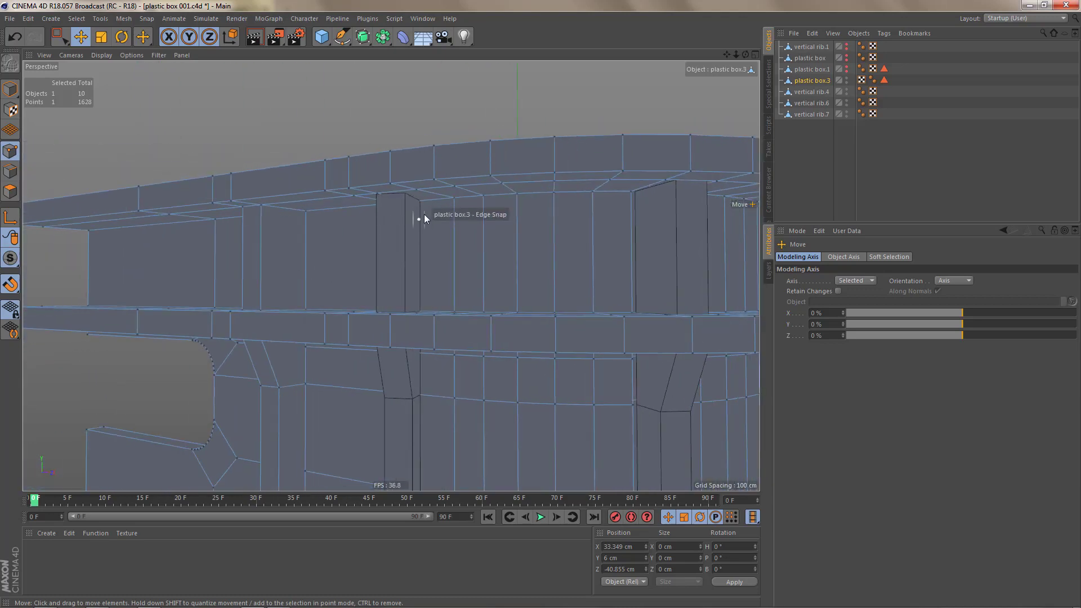
Step: Snap the wall points behind vertical rib.4's top section to its back corners at Y 40 cm and Y 36 cm
scroll(424, 213, "up", 8)
left_click_drag(424, 207, 422, 197, "alt")
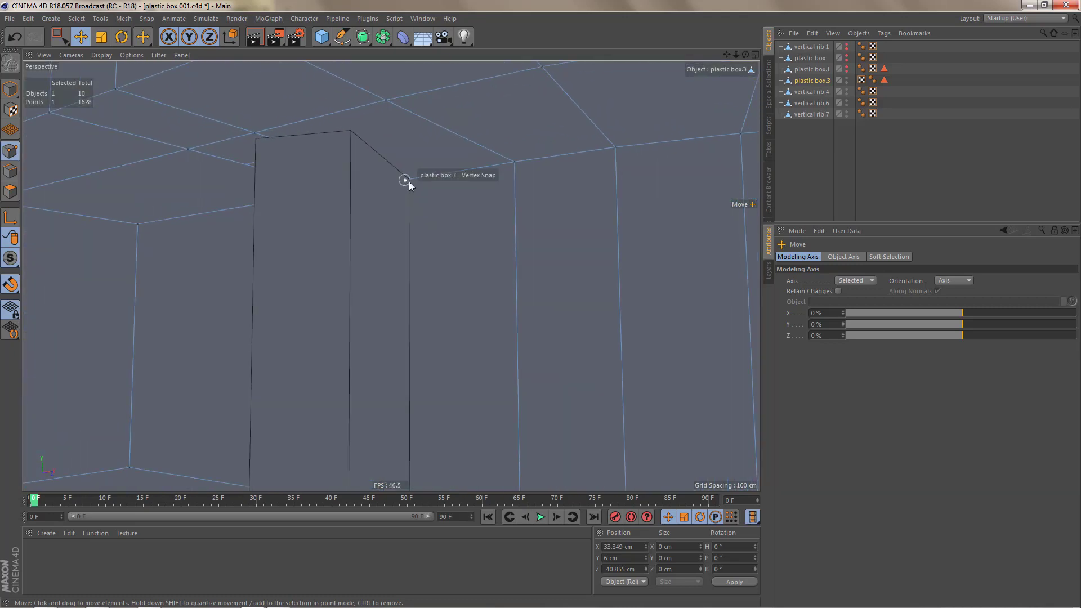
left_click(405, 180)
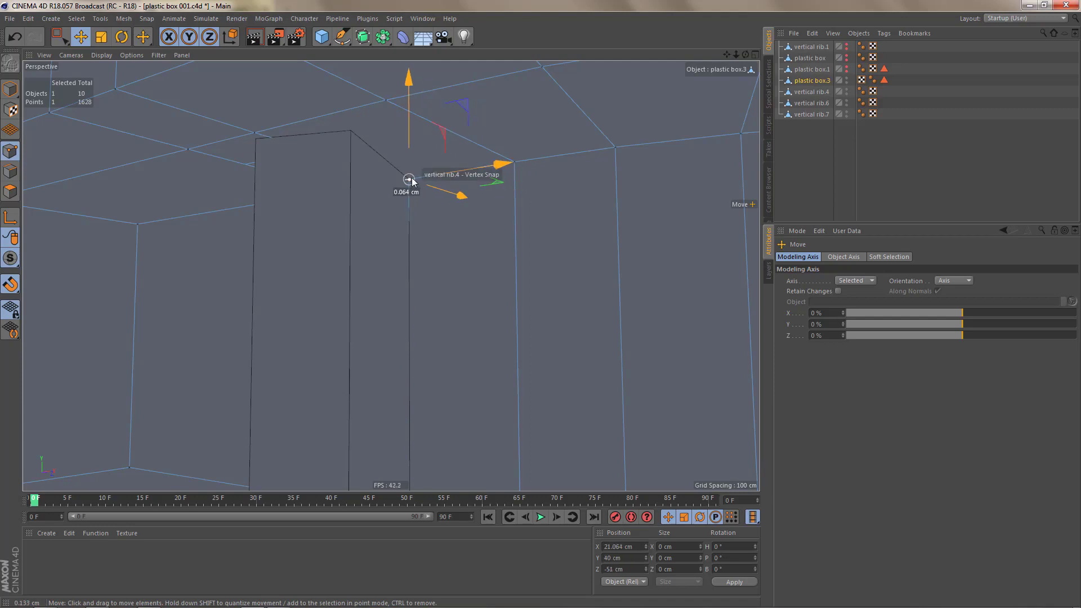
right_click_drag(417, 251, 397, 291, "alt")
left_click_drag(395, 290, 390, 356, "alt")
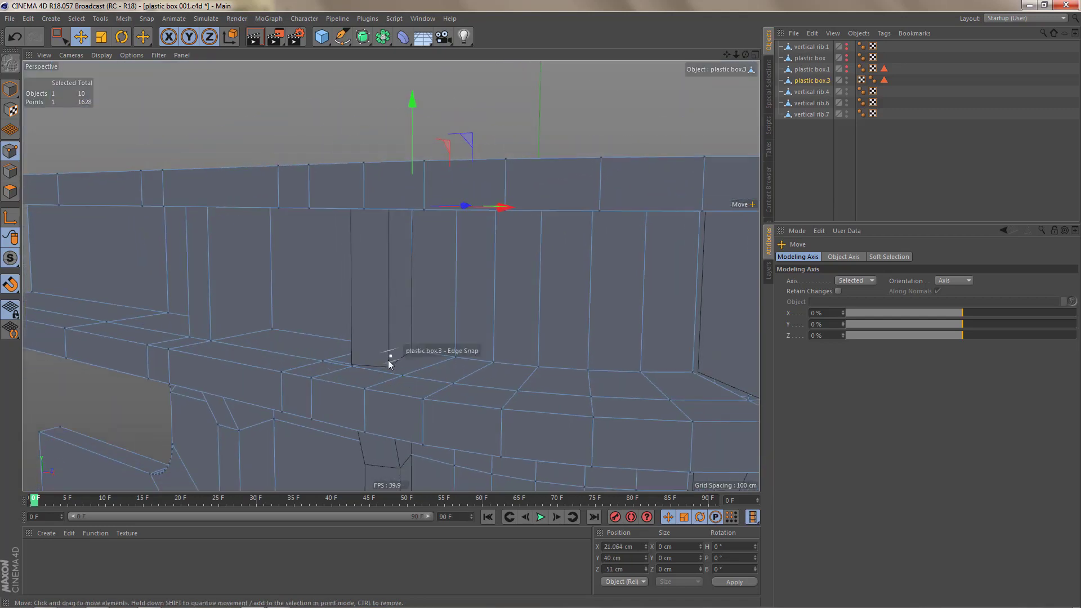
right_click_drag(390, 363, 452, 341, "alt")
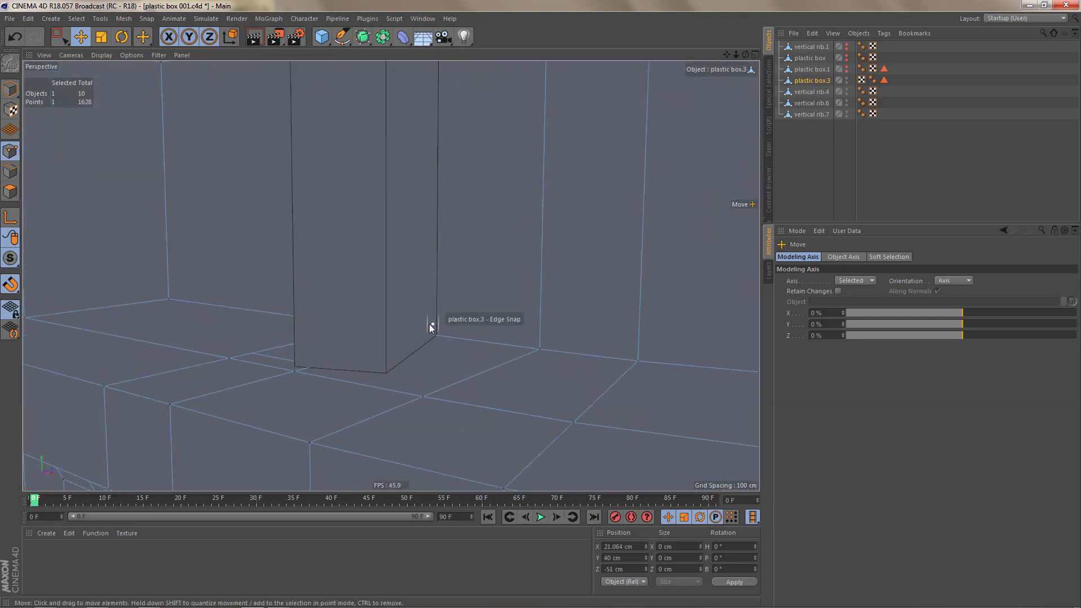
mouse_move(437, 341)
left_mouse_down()
mouse_move(468, 342)
mouse_move(438, 336)
left_mouse_up()
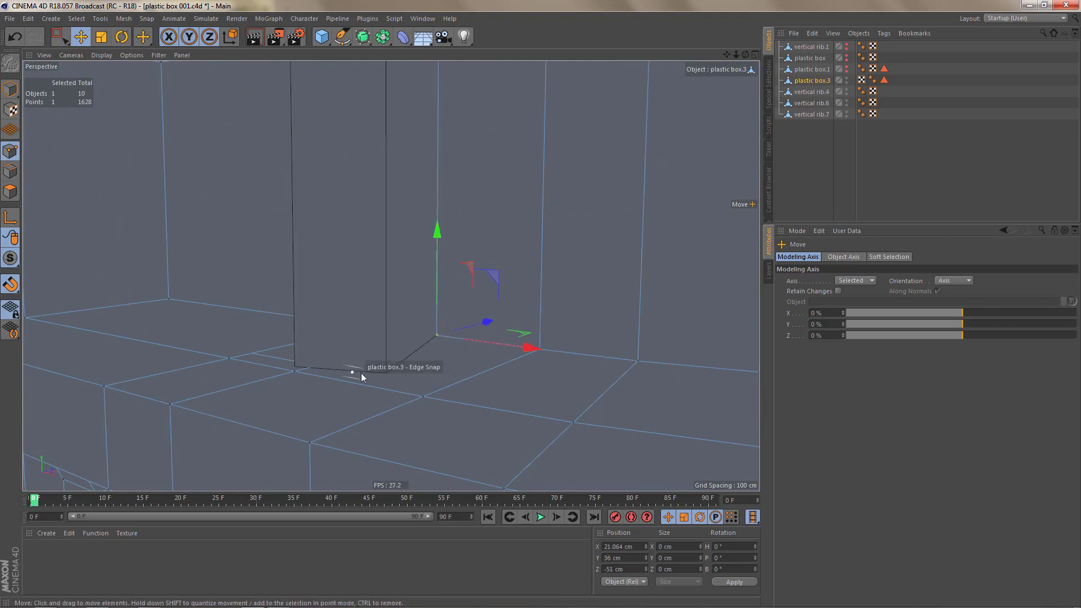
Step: Snap the two flange points in front of vertical rib.4's top section to its lower front corners at Y 36 cm
mouse_move(357, 371)
left_mouse_down("alt")
mouse_move(320, 391)
mouse_move(387, 377)
mouse_move(372, 372)
left_mouse_up("alt")
left_click(295, 383)
left_click_drag(295, 355, 371, 414, "alt")
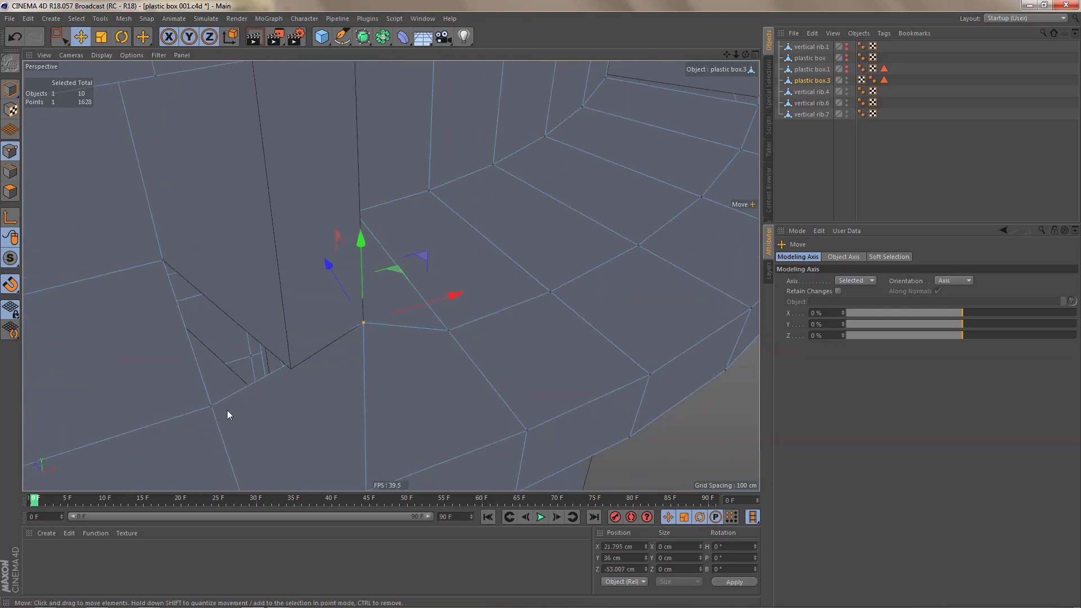
left_click_drag(211, 410, 308, 353)
Step: Snap the two points under the top rim to vertical rib.4's upper front corners at Y 40 cm
left_click_drag(307, 352, 275, 177, "alt")
right_click_drag(299, 208, 372, 190, "alt")
left_click_drag(318, 238, 251, 222, "alt")
left_click(314, 207)
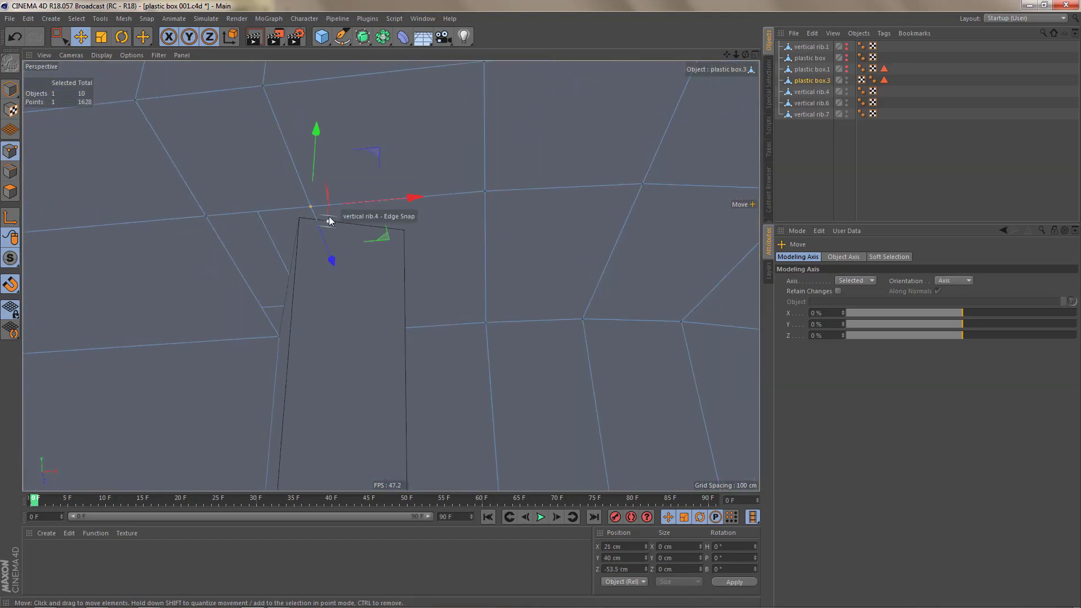
left_click_drag(340, 212, 405, 231)
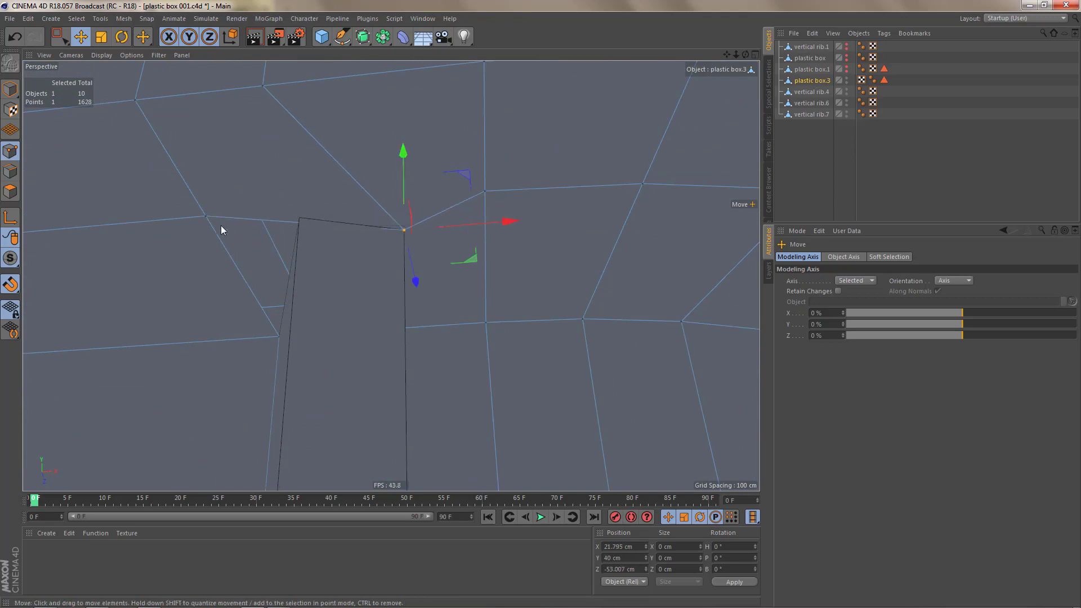
left_click_drag(203, 223, 310, 324)
Step: Snap the two points on the second flange's underside to vertical rib.4's front corners at Y 35 cm
scroll(324, 256, "down", 4)
middle_click_drag(310, 324, 352, 192, "alt")
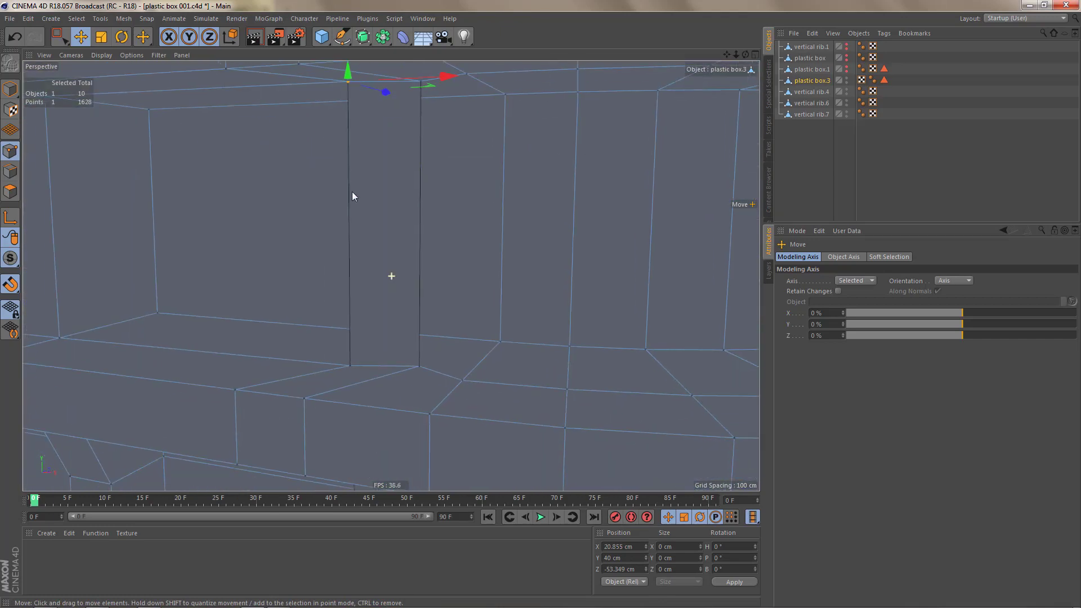
right_click_drag(348, 229, 344, 250, "alt")
left_click_drag(347, 253, 348, 142, "alt")
left_click_drag(352, 283, 316, 239, "alt")
right_click_drag(338, 201, 380, 175, "alt")
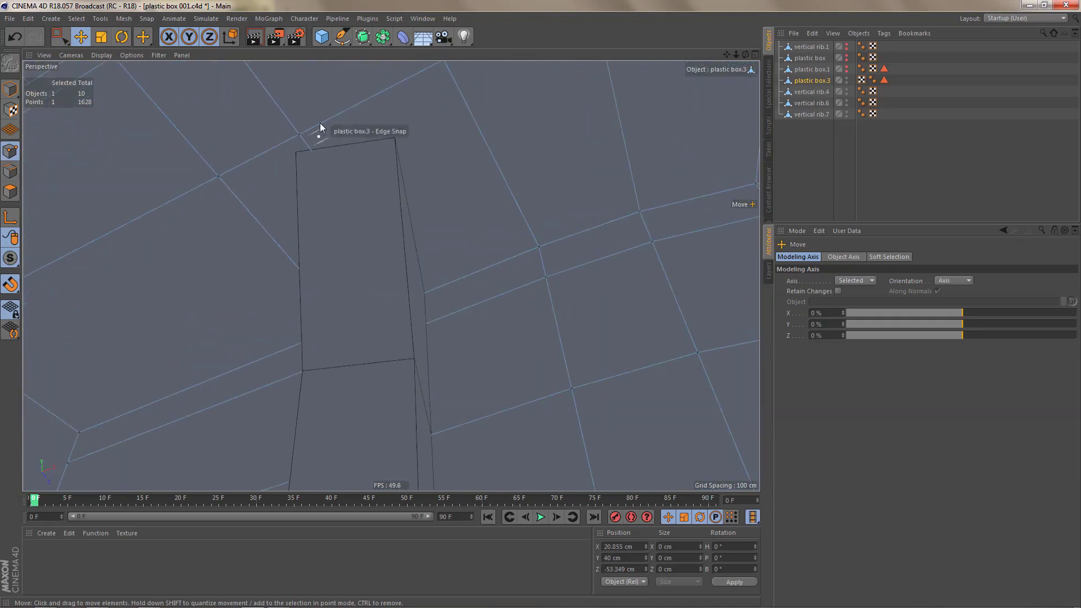
left_click(320, 129)
left_click_drag(325, 134, 395, 138)
left_click(230, 177)
left_click_drag(232, 187, 295, 155)
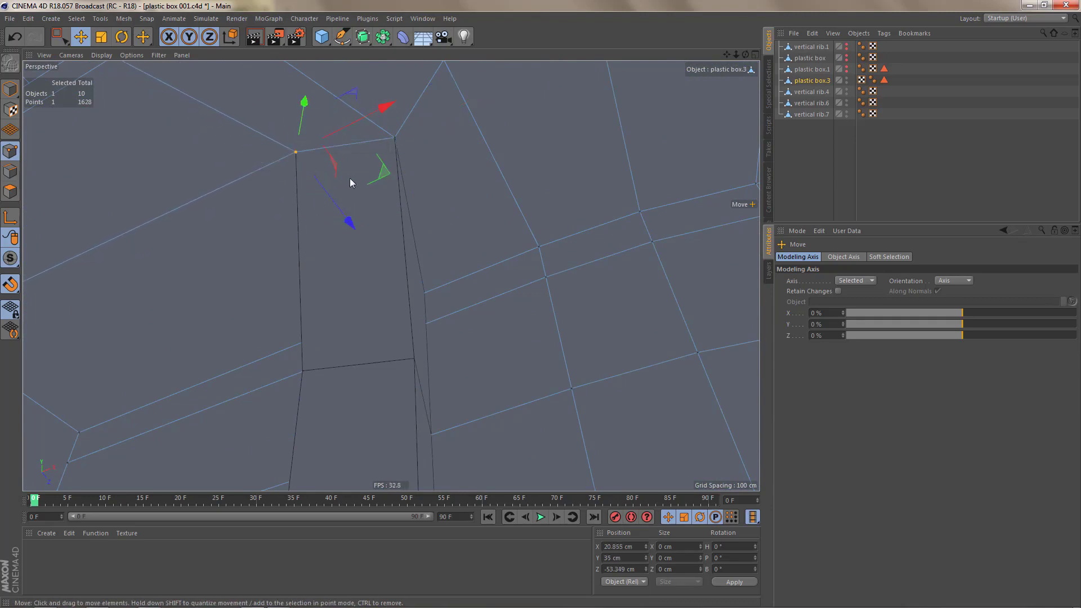
Step: Snap the wall points below the second flange to vertical rib.4's back corners at Y 35 cm and Y 33 cm
left_click_drag(346, 179, 305, 179, "alt")
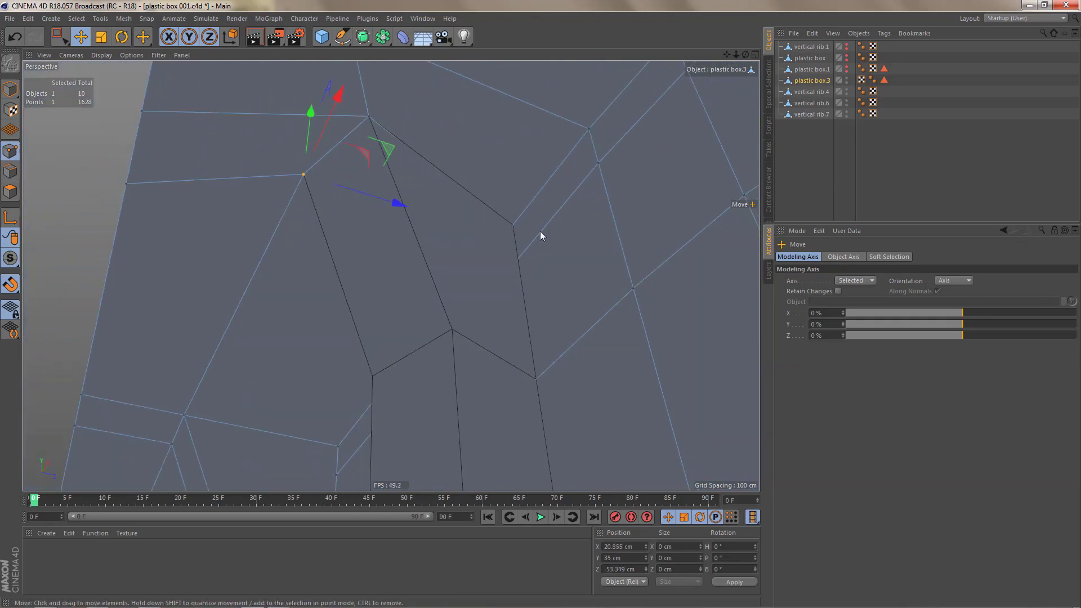
left_click(505, 231)
mouse_move(506, 233)
left_mouse_down()
mouse_move(520, 218)
mouse_move(511, 224)
left_mouse_up()
left_click_drag(465, 259, 472, 275, "alt")
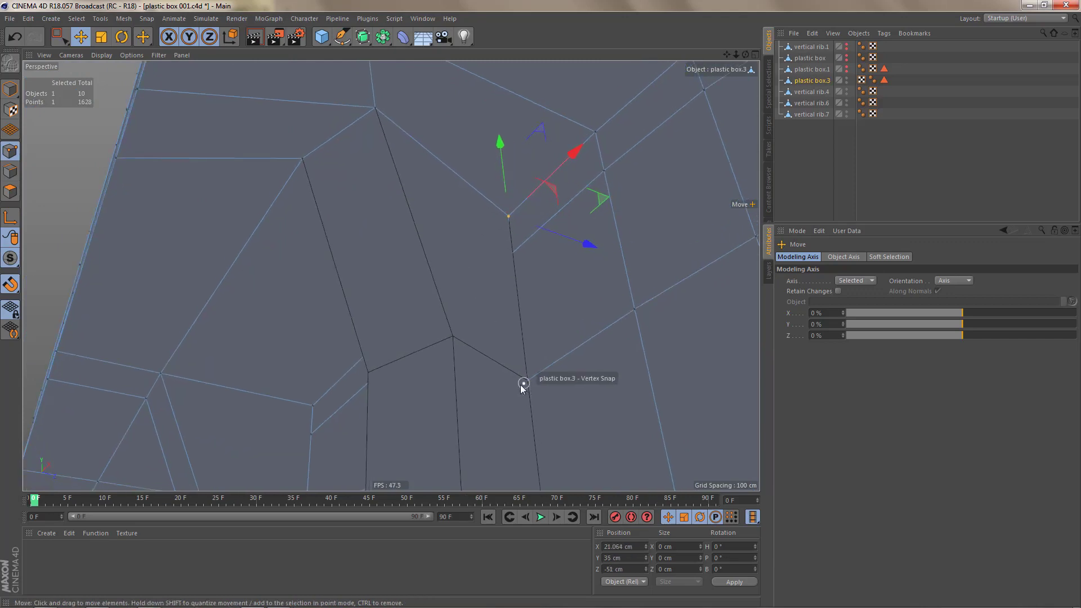
left_click(521, 384)
mouse_move(513, 391)
left_mouse_down()
mouse_move(554, 376)
mouse_move(528, 380)
left_mouse_up()
scroll(492, 319, "down", 4)
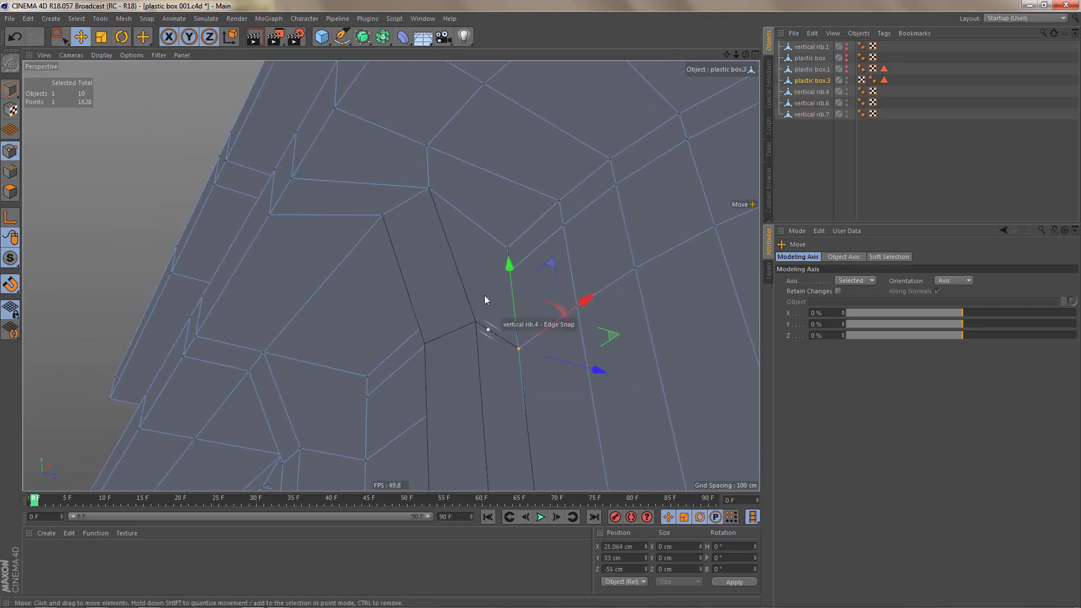
left_click_drag(484, 290, 489, 312, "alt")
right_click_drag(533, 224, 592, 204, "alt")
left_click(468, 234)
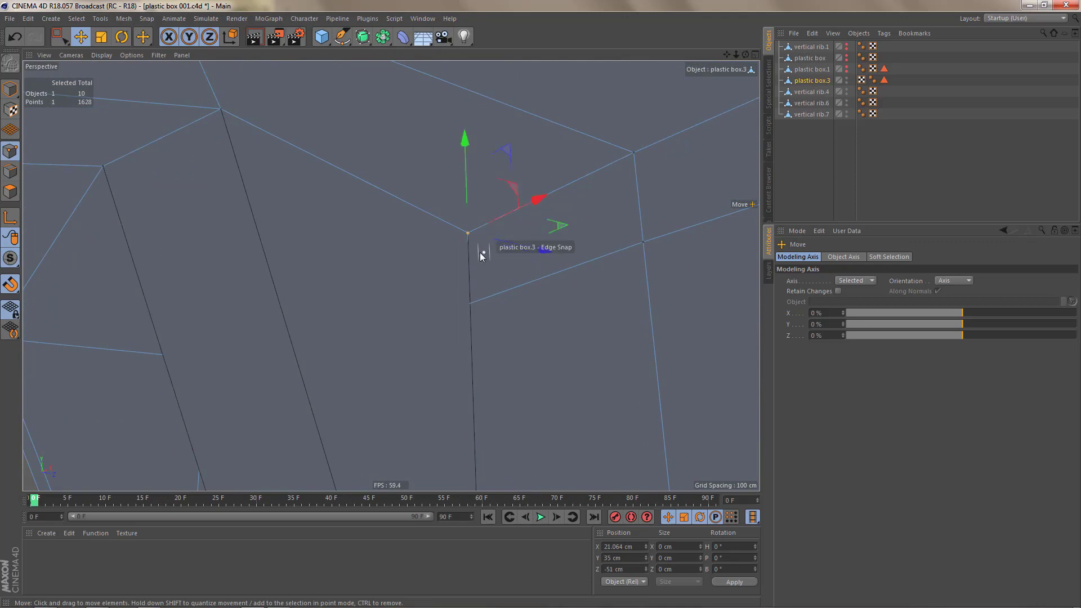
Step: Snap the box points around vertical rib.4's foot on the upper of the two lower flanges to its corners, front ones at Y 11 cm
right_click_drag(494, 261, 468, 286, "alt")
left_click_drag(467, 285, 488, 268, "alt")
right_click_drag(487, 268, 476, 288, "alt")
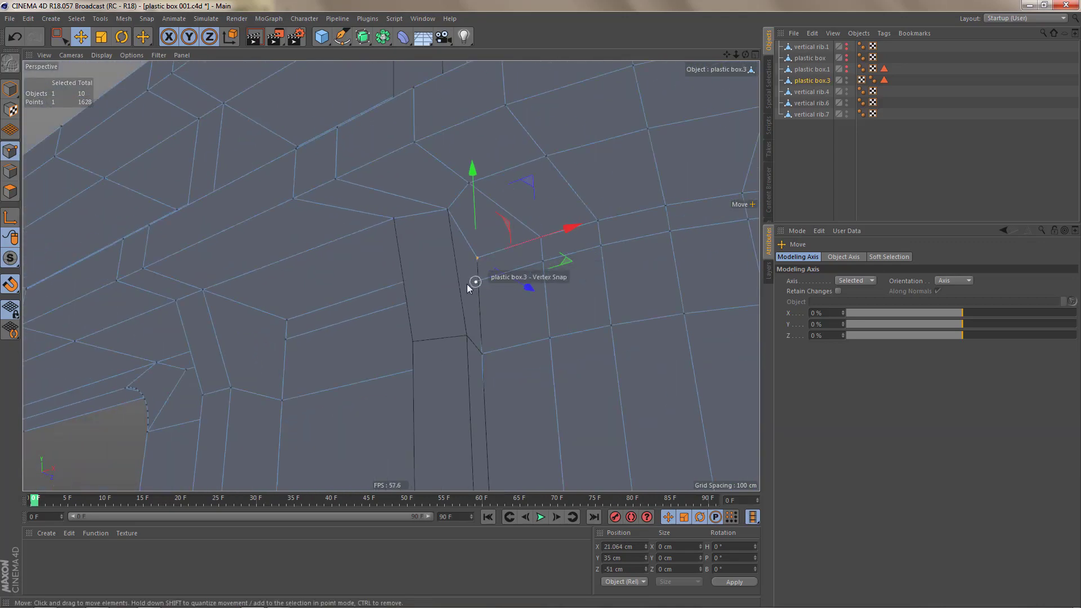
middle_click_drag(490, 252, 498, 162, "alt")
right_click_drag(484, 272, 481, 303, "alt")
middle_click_drag(478, 251, 474, 195, "alt")
right_click_drag(474, 347, 471, 272, "alt")
middle_click_drag(471, 271, 474, 148, "alt")
right_click_drag(480, 309, 491, 253, "alt")
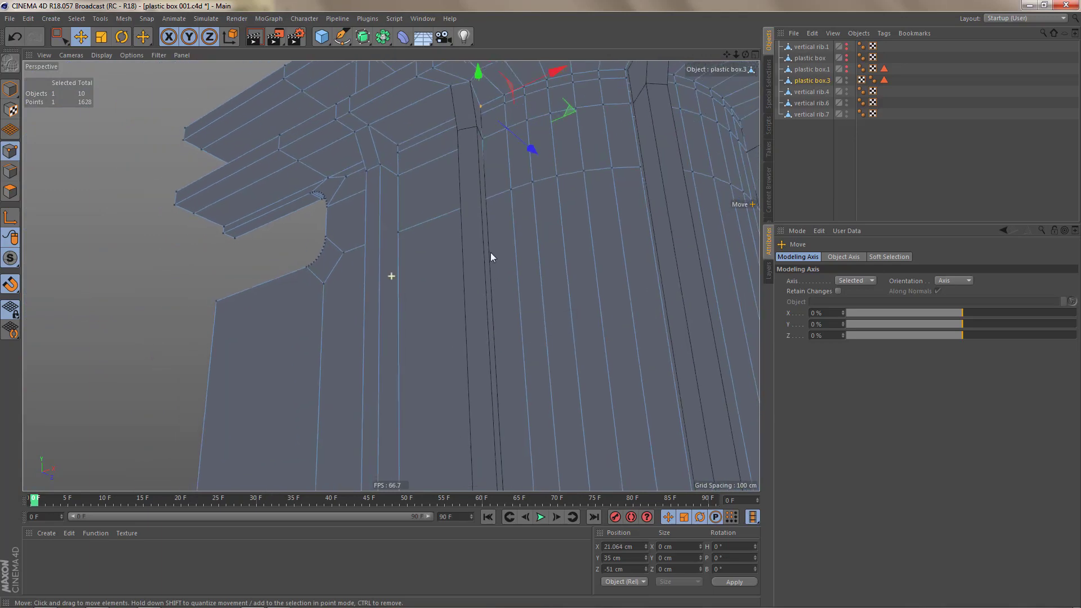
middle_click_drag(491, 252, 488, 142, "alt")
left_click_drag(481, 264, 482, 380, "alt")
right_click_drag(488, 382, 550, 359, "alt")
left_click_drag(528, 372, 517, 433)
middle_click_drag(515, 425, 504, 314, "alt")
scroll(517, 365, "up", 3)
mouse_move(517, 366)
left_mouse_down("alt")
mouse_move(519, 388)
mouse_move(552, 371)
mouse_move(520, 367)
left_mouse_up("alt")
left_click(521, 364)
left_click_drag(478, 395, 508, 407, "alt")
left_click(418, 448)
left_click_drag(451, 445, 492, 435)
Step: Snap the two points on that flange's underside to vertical rib.4's front corners at Y 10 cm
mouse_move(400, 424)
left_mouse_down("alt")
mouse_move(407, 449)
mouse_move(408, 438)
left_mouse_up("alt")
right_click_drag(434, 362, 427, 391, "alt")
left_click_drag(395, 328, 321, 265, "alt")
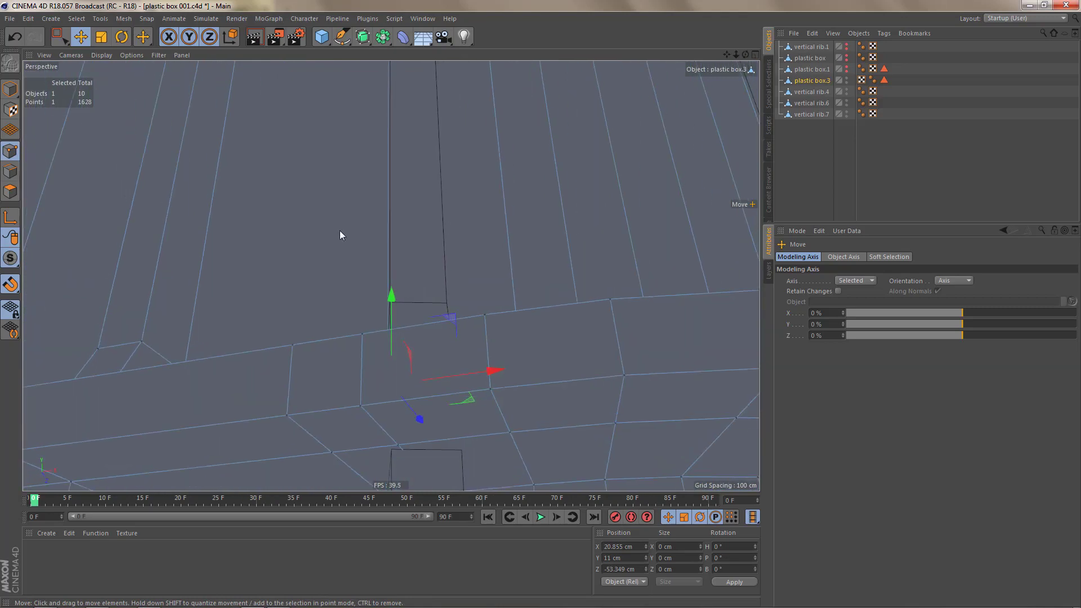
right_click_drag(340, 228, 337, 280, "alt")
middle_click_drag(338, 285, 336, 203, "alt")
left_click_drag(377, 299, 393, 293, "alt")
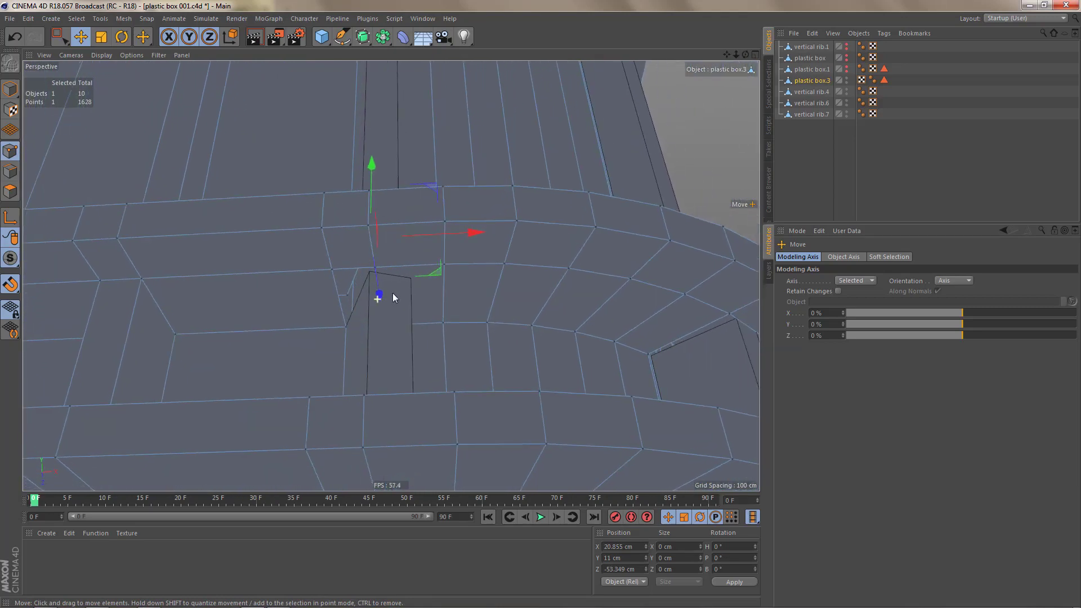
right_click_drag(391, 287, 448, 244, "alt")
left_click(350, 231)
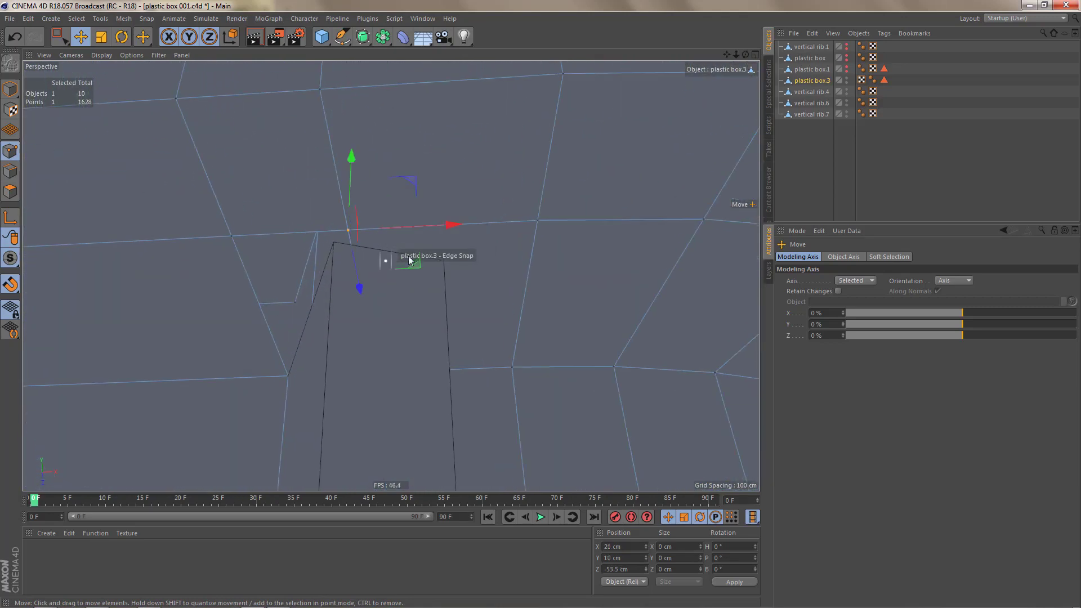
left_click_drag(401, 254, 441, 260)
left_click(231, 237)
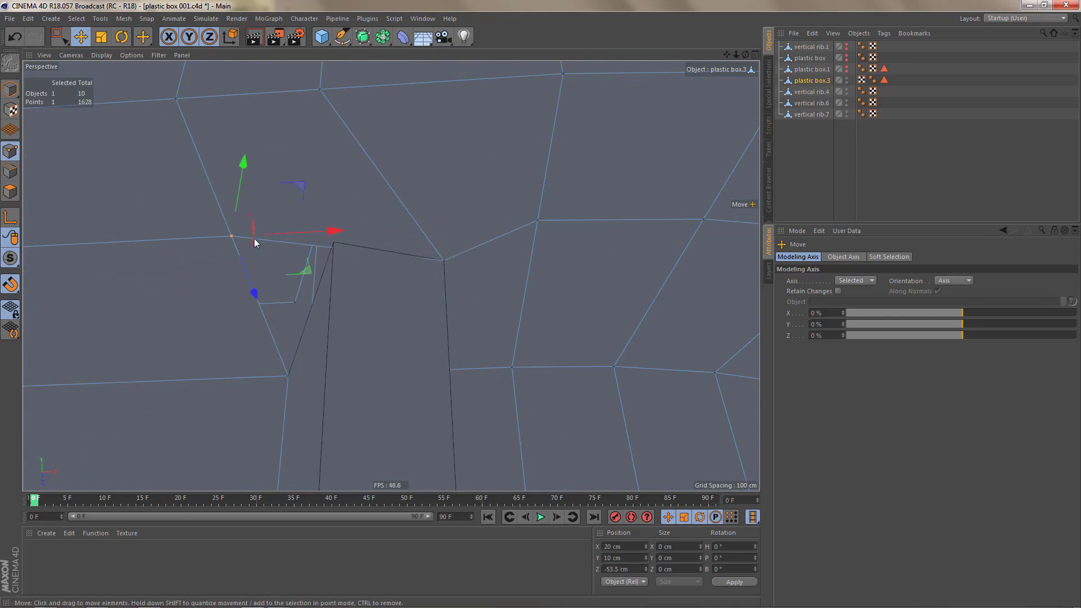
left_click_drag(254, 238, 334, 244)
Step: Snap the wall points behind vertical rib.4's lowest section to its back corners at Y 10 cm and Y 6 cm
right_click_drag(321, 307, 309, 318, "alt")
left_click_drag(356, 309, 299, 313, "alt")
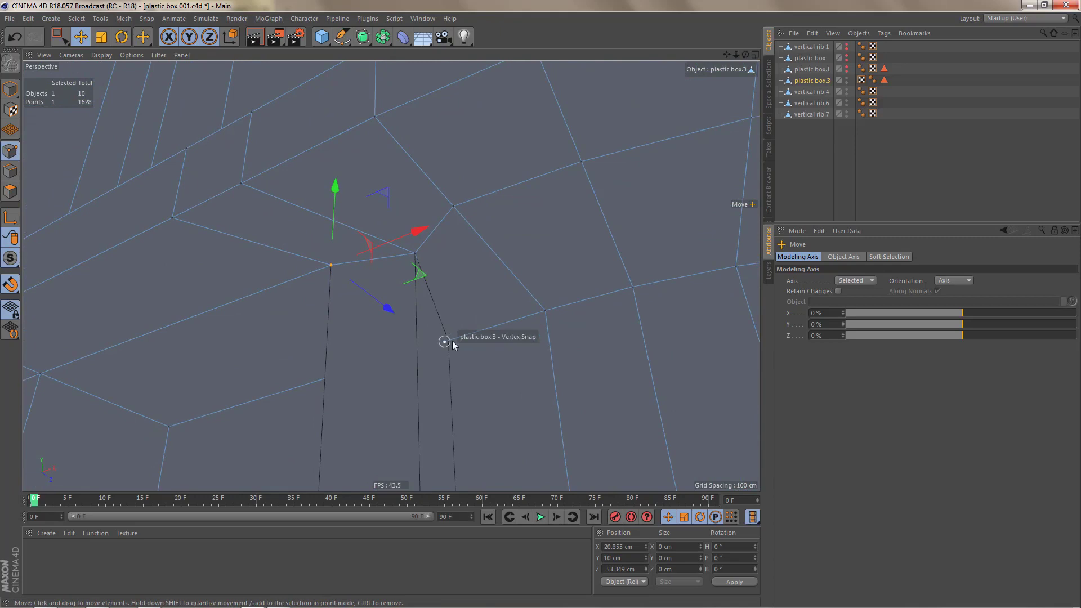
mouse_move(454, 343)
left_mouse_down()
mouse_move(477, 339)
mouse_move(448, 341)
left_mouse_up()
right_click_drag(457, 290, 430, 304, "alt")
middle_click_drag(430, 303, 423, 244, "alt")
left_click_drag(426, 265, 436, 348, "alt")
right_click_drag(437, 349, 438, 380, "alt")
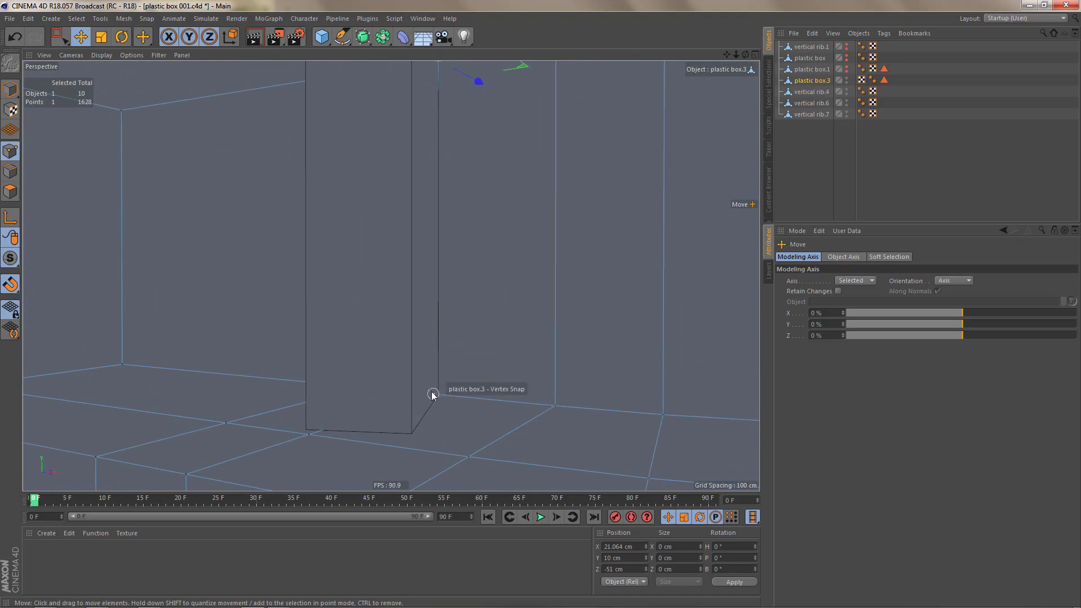
left_click(433, 394)
mouse_move(440, 396)
left_mouse_down()
mouse_move(490, 383)
mouse_move(449, 397)
mouse_move(438, 389)
left_mouse_up()
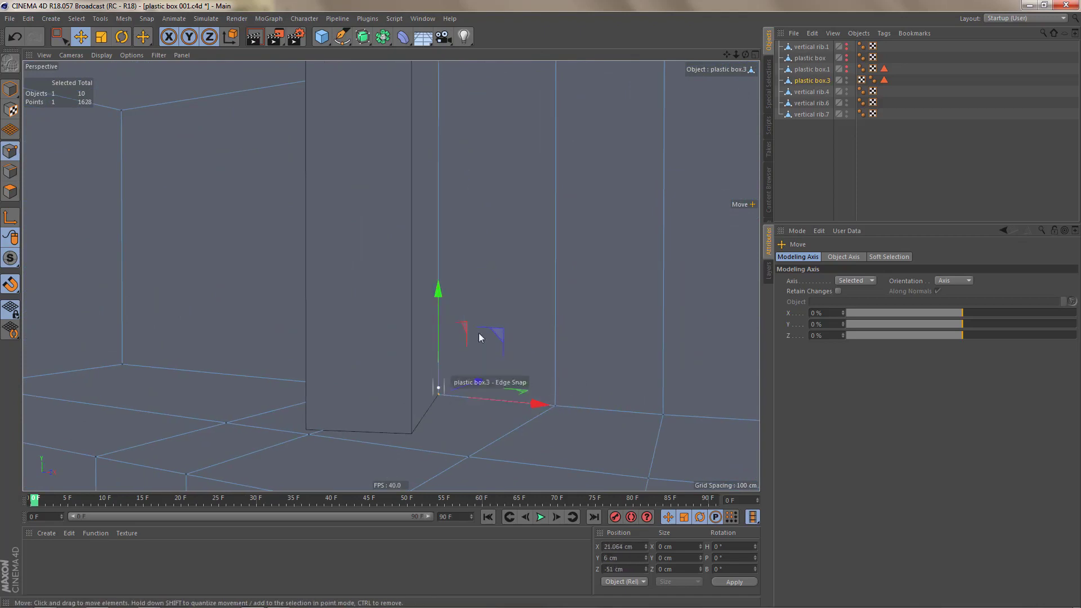
Step: Snap the two bottom flange points to the lower front corners of vertical rib.4's lowest section at Y 6 cm
left_click_drag(485, 336, 499, 366, "alt")
middle_click_drag(495, 336, 515, 220, "alt")
left_click_drag(469, 292, 499, 322, "alt")
left_click(385, 373)
mouse_move(382, 374)
left_mouse_down()
mouse_move(481, 354)
mouse_move(350, 401)
mouse_move(371, 364)
left_mouse_up()
left_click(304, 401)
right_click_drag(349, 285, 310, 339, "alt")
left_click_drag(276, 261, 253, 261, "alt")
right_click_drag(279, 251, 270, 278, "alt")
middle_click_drag(283, 256, 282, 378, "alt")
right_click_drag(309, 334, 298, 350, "alt")
left_click_drag(299, 277, 232, 227, "alt")
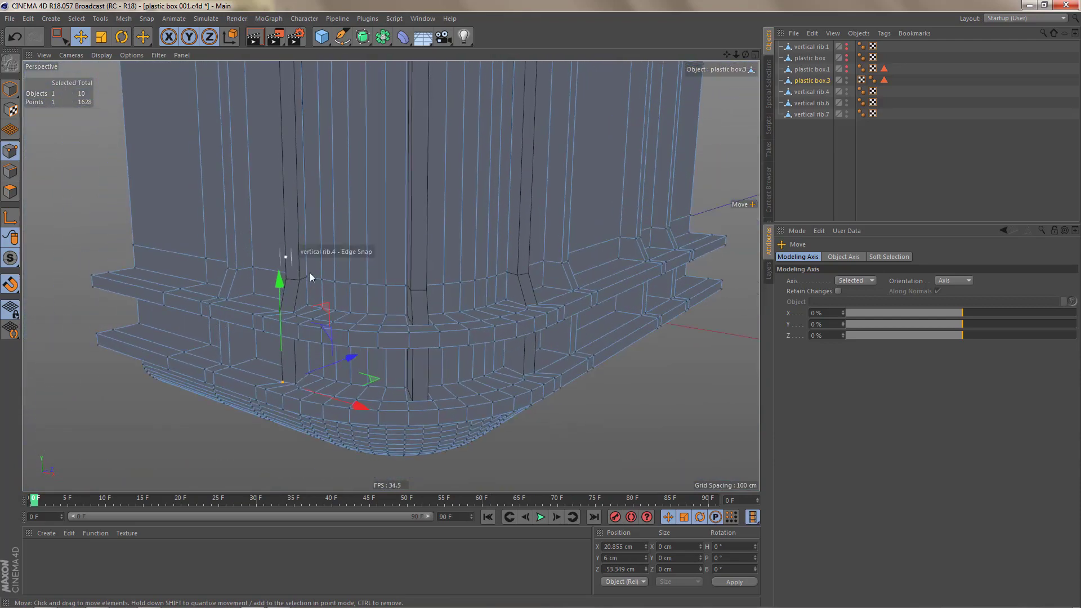
Step: Snap the two wall points behind vertical rib.7's lowest section to its lower back corners at Y 6 cm
middle_click_drag(351, 313, 310, 294, "alt")
right_click_drag(403, 379, 469, 345, "alt")
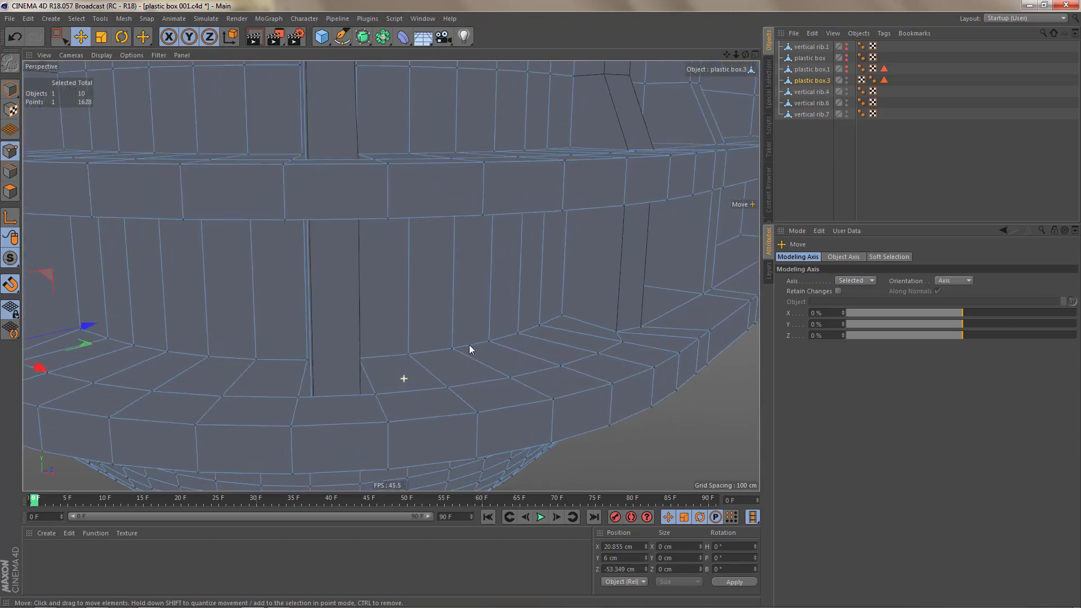
left_click_drag(384, 357, 307, 416, "alt")
left_click(266, 311)
left_click_drag(259, 323, 307, 339, "alt")
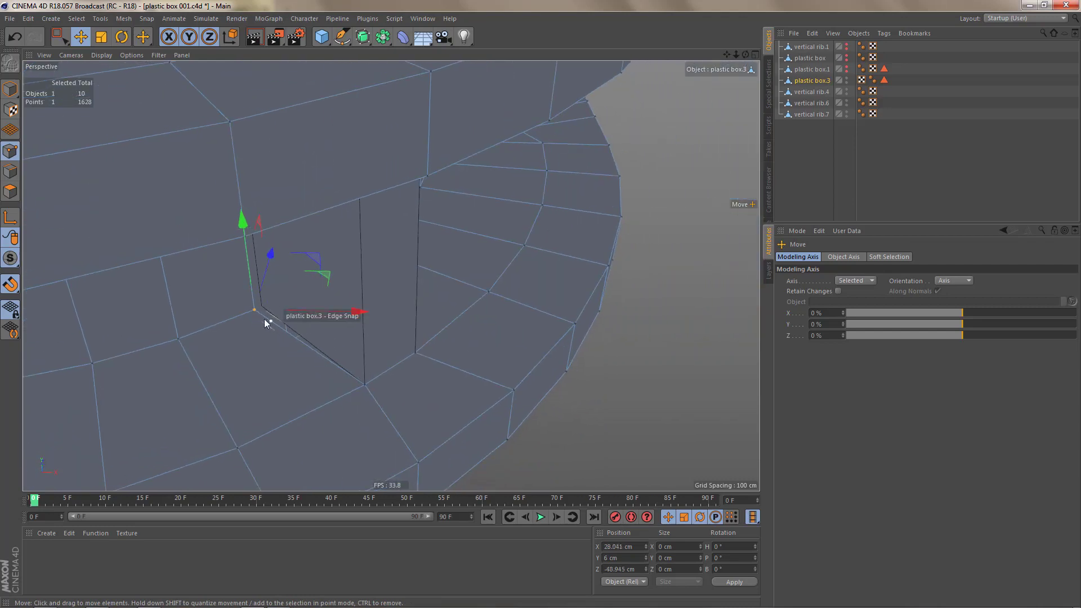
left_click_drag(253, 317, 262, 307)
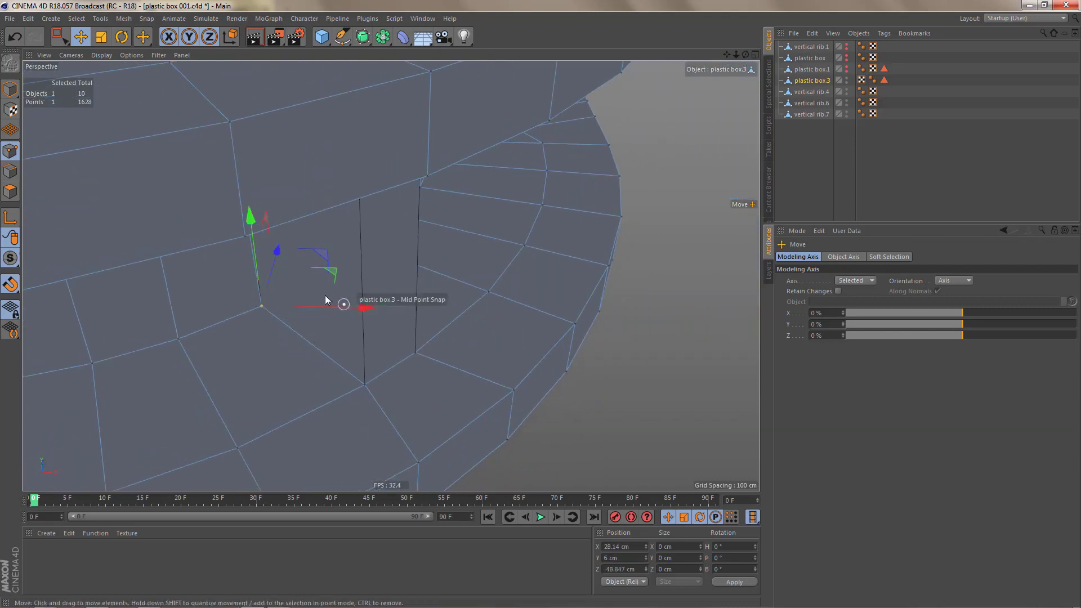
left_click_drag(334, 297, 200, 278, "alt")
left_click_drag(485, 361, 468, 340)
Step: Snap the back and front underside points on one side of vertical rib.7's lowest section to its corners at Y 10 cm
left_click_drag(461, 186, 475, 113, "alt")
left_click_drag(390, 275, 484, 188, "alt")
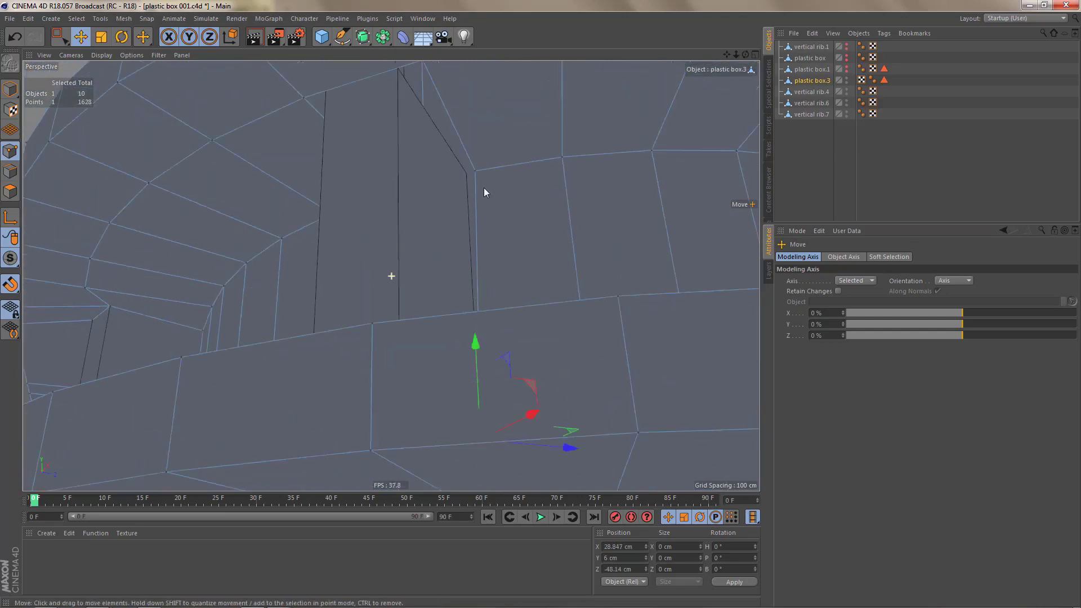
middle_click_drag(484, 188, 506, 268, "alt")
left_click(504, 267)
left_click_drag(504, 268, 489, 264)
left_click(449, 174)
left_click_drag(448, 175, 374, 196)
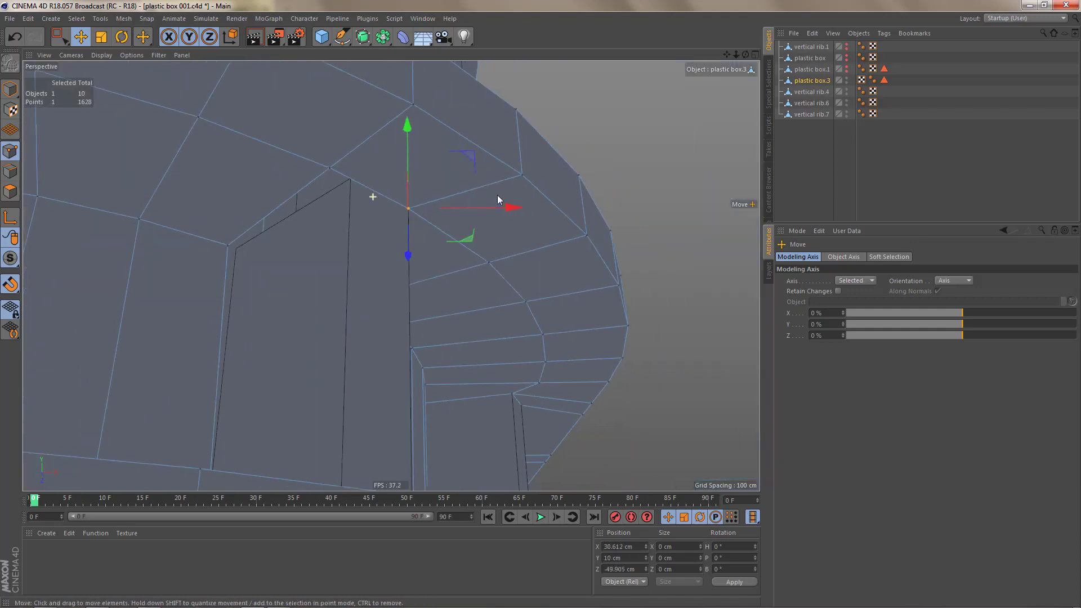
Step: Snap the back and front underside points on the opposite side of vertical rib.7's lowest section to its corners at Y 10 cm
left_click(224, 244)
left_click_drag(224, 244, 233, 249)
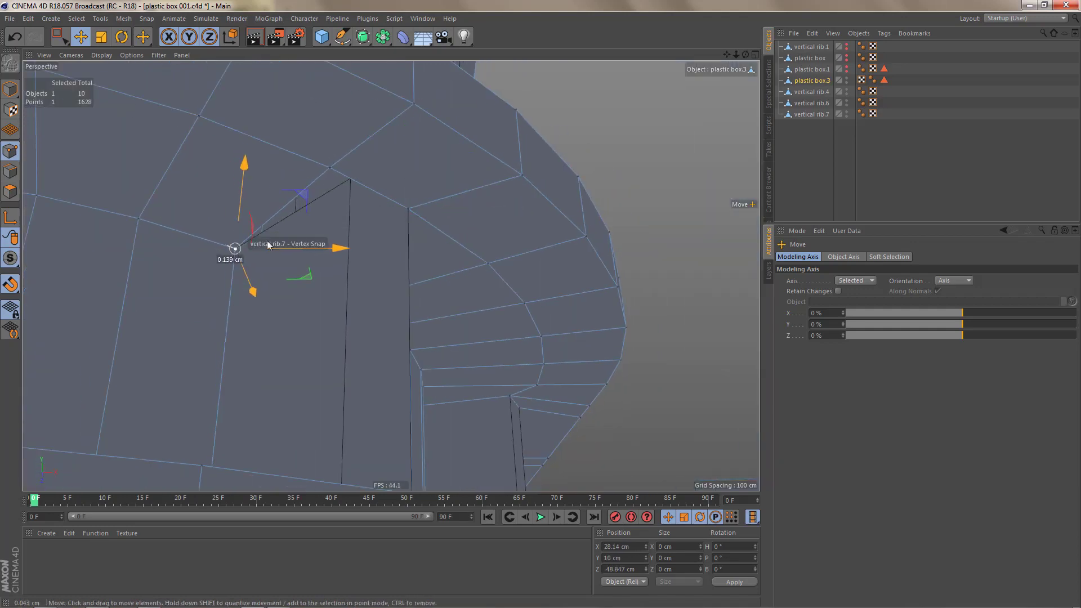
left_click(331, 168)
left_click_drag(332, 169, 351, 182)
Step: Snap the front and back points beside vertical rib.7's foot on top of that flange to its corners at Y 11 cm
right_click_drag(352, 217, 338, 232, "alt")
left_click_drag(381, 190, 359, 219, "alt")
middle_click_drag(393, 173, 346, 343, "alt")
left_click_drag(373, 321, 507, 349, "alt")
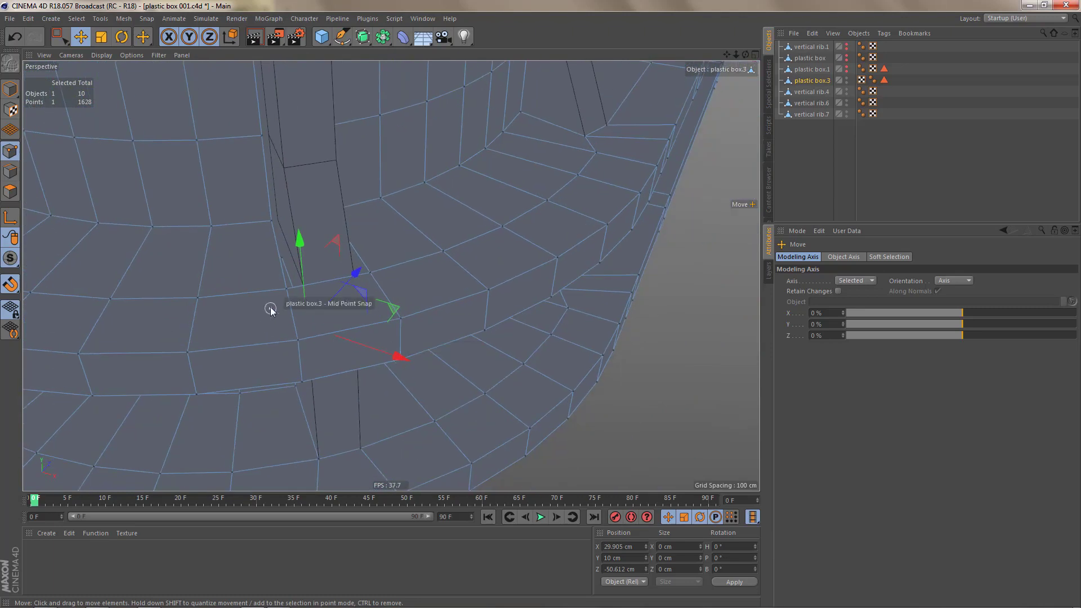
left_click(287, 295)
left_click_drag(287, 293, 304, 287)
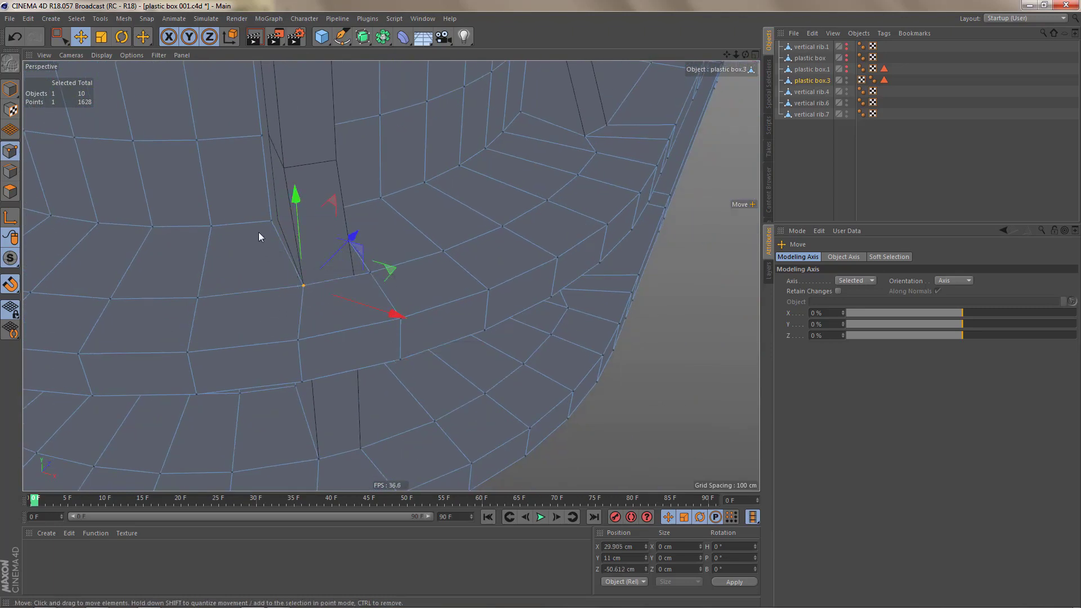
left_click(271, 221)
mouse_move(271, 223)
left_mouse_down("alt")
mouse_move(288, 232)
mouse_move(274, 222)
left_mouse_up("alt")
Step: Snap the front and back flange points on the other side of vertical rib.7's foot to its corners at Y 11 cm
left_click_drag(326, 248, 190, 248, "alt")
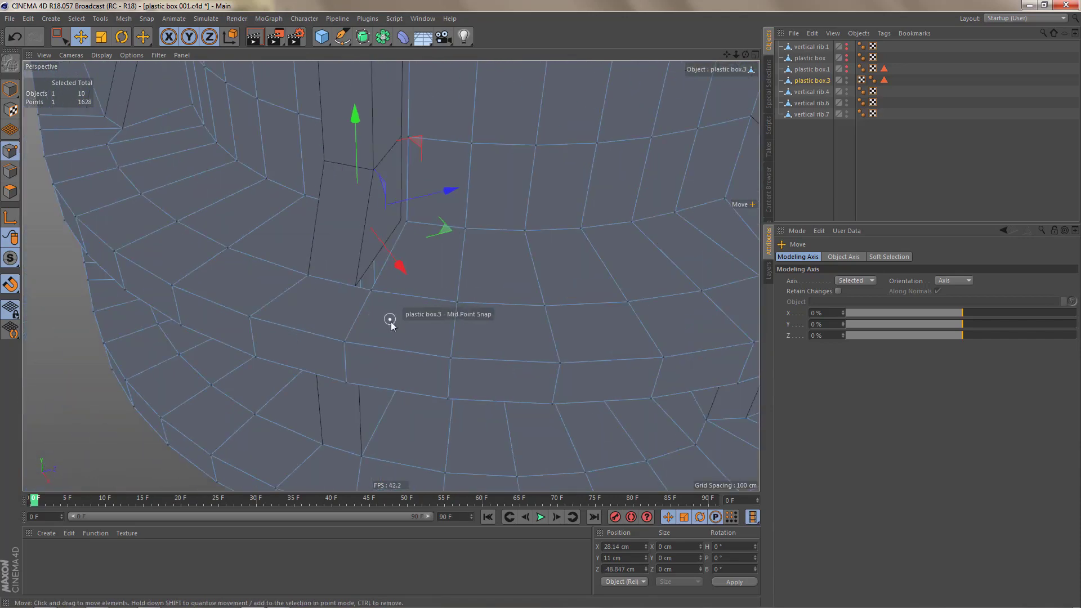
left_click(376, 295)
left_click_drag(376, 296, 357, 287)
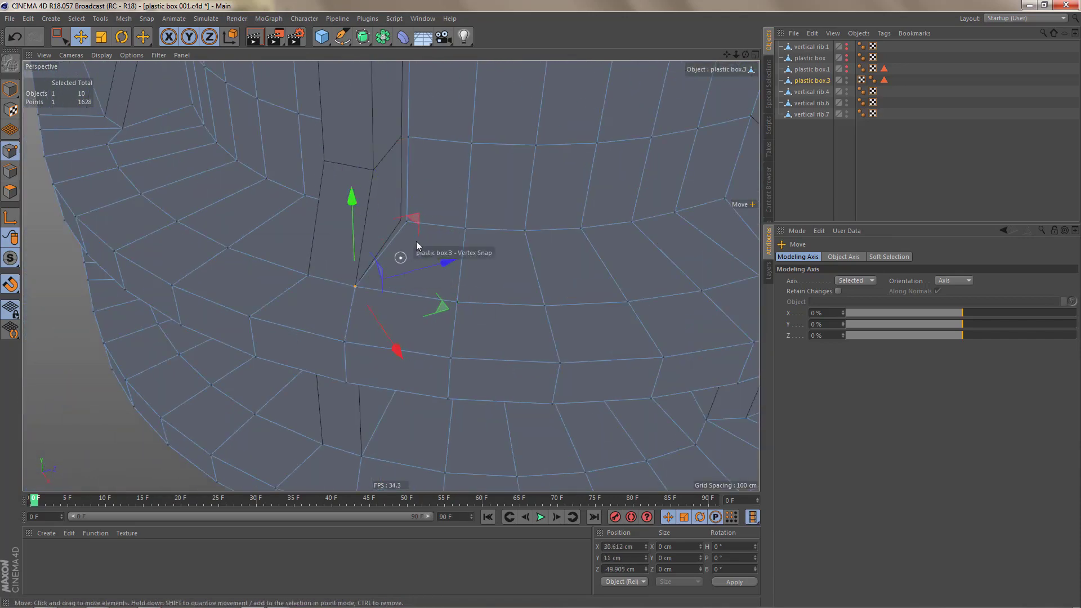
left_click(419, 230)
left_click_drag(415, 229, 403, 190)
Step: Snap the two wall points behind vertical rib.7's lower bend to its back corners at Y 13 cm
middle_click_drag(373, 205, 391, 276, "alt")
right_click_drag(390, 276, 450, 269, "alt")
right_click_drag(451, 198, 518, 194, "alt")
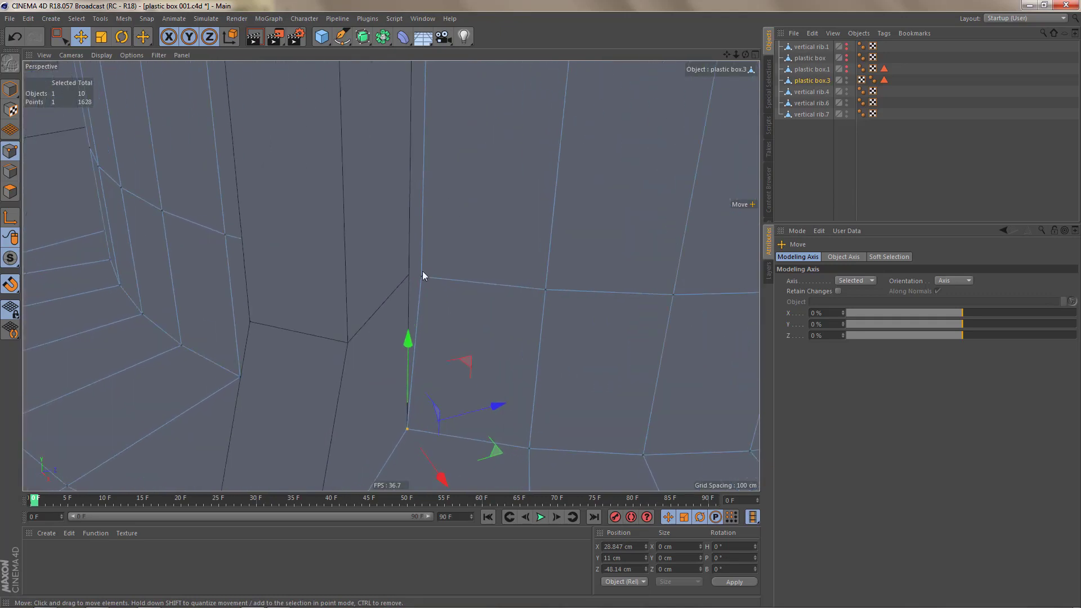
left_click(428, 285)
left_click_drag(424, 285, 566, 288)
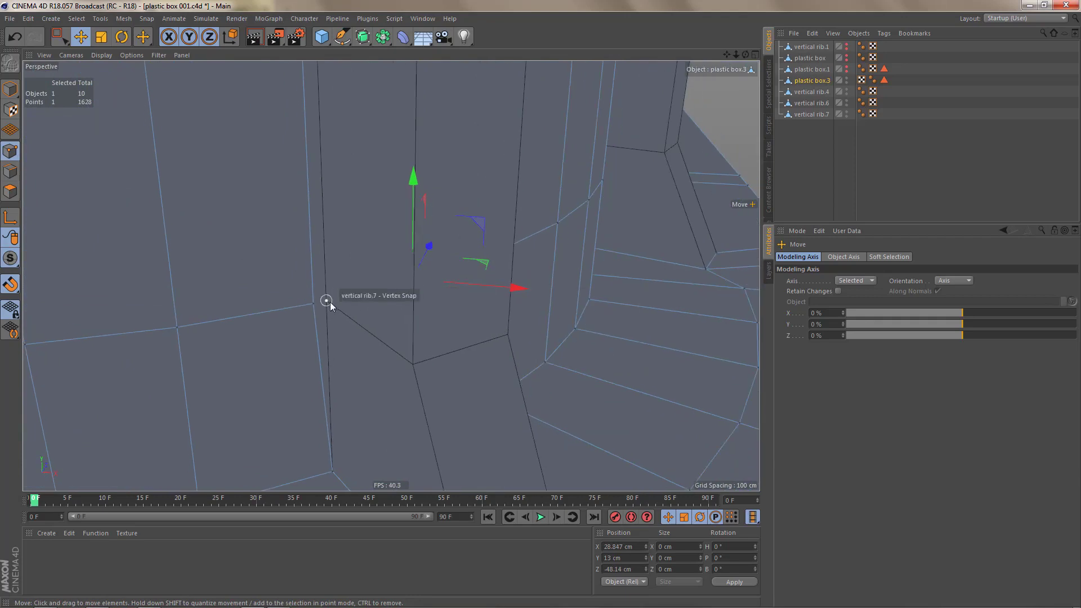
left_click_drag(314, 305, 326, 304)
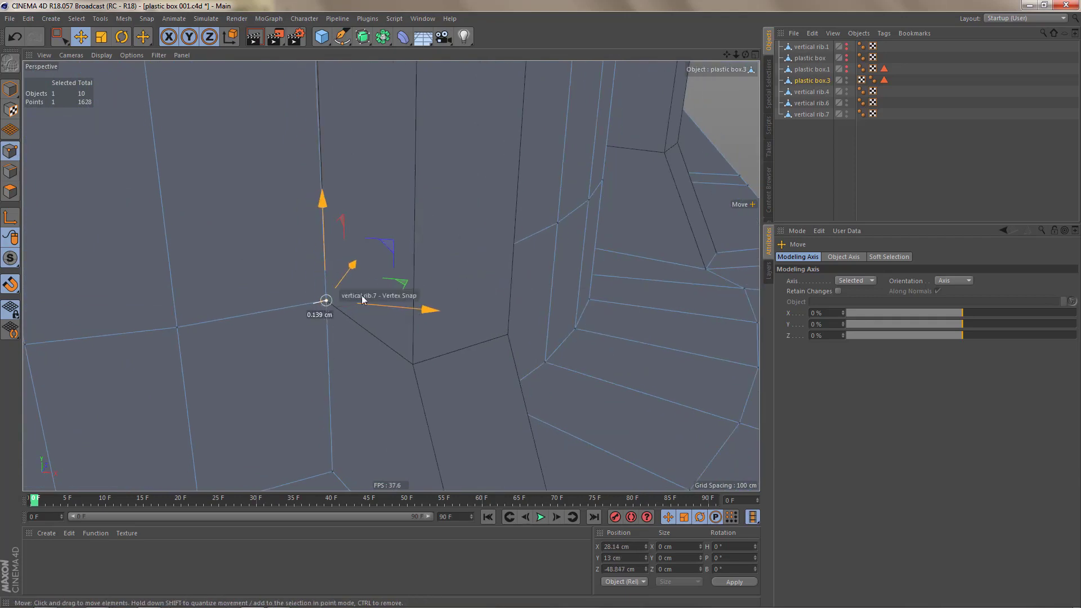
Step: Snap the two wall points behind vertical rib.7's upper bend to its back corners at Y 33 cm
right_click_drag(402, 279, 361, 260, "alt")
left_click_drag(361, 260, 347, 168, "alt")
middle_click_drag(348, 168, 368, 299, "alt")
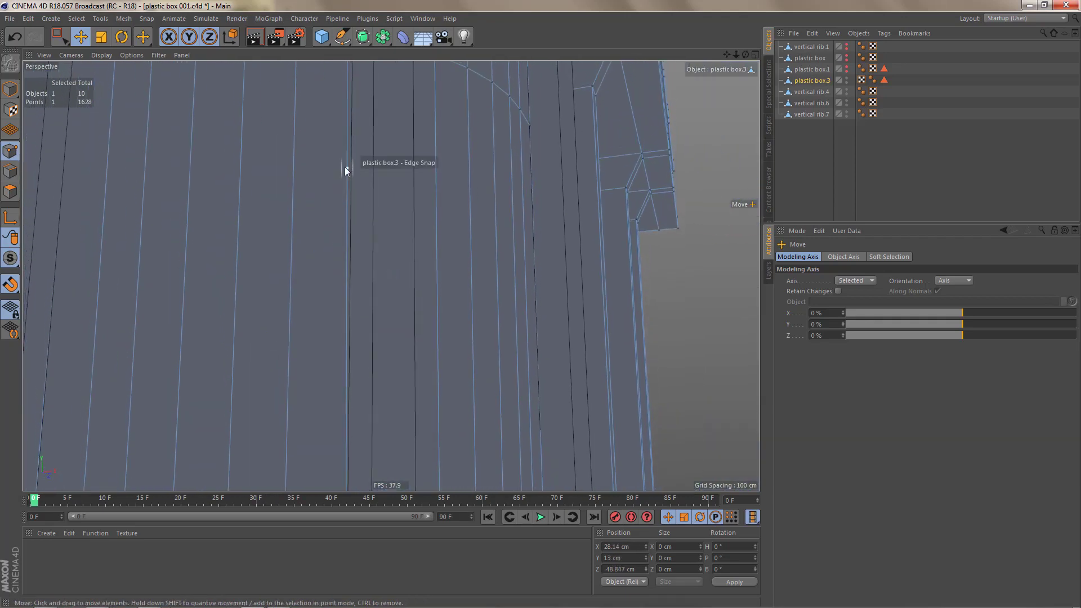
left_click_drag(346, 168, 347, 8, "alt")
middle_click_drag(381, 134, 356, 346, "alt")
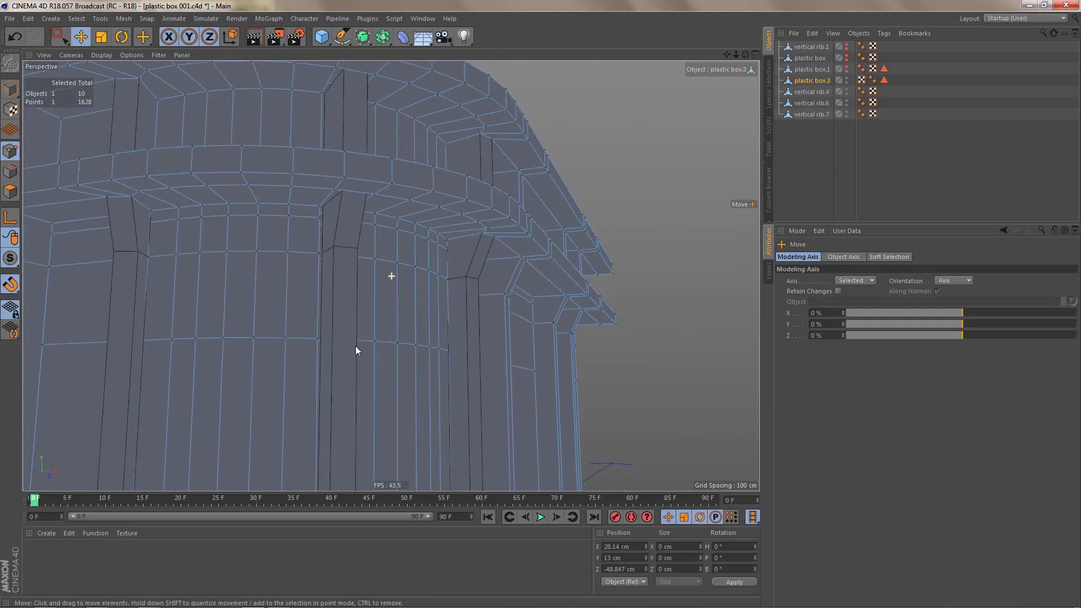
right_click_drag(359, 260, 453, 233, "alt")
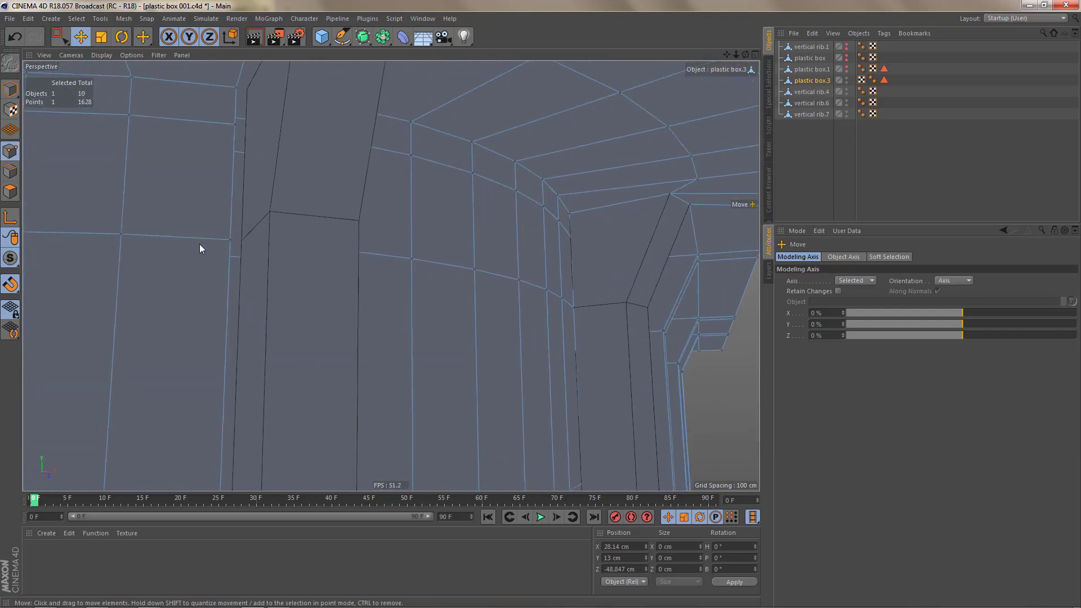
left_click(225, 244)
left_click_drag(224, 244, 156, 232, "alt")
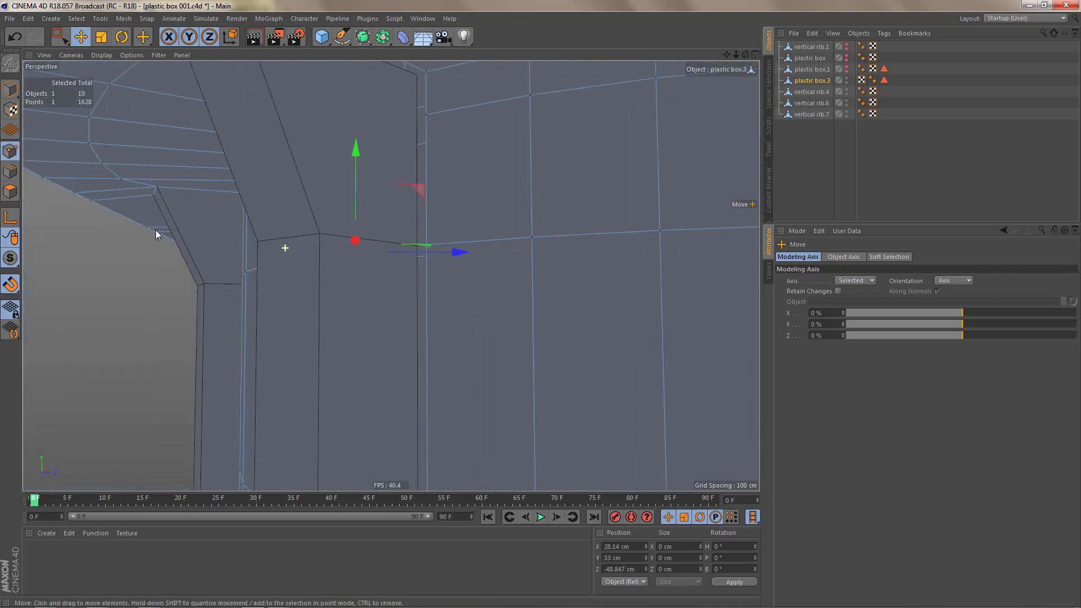
left_click(428, 251)
mouse_move(430, 256)
left_mouse_down("alt")
mouse_move(451, 280)
mouse_move(421, 245)
left_mouse_up("alt")
Step: Snap the back and front points on one side of vertical rib.7's head, under the lower of the two upper flanges, to its corners at Y 35 cm
middle_click_drag(458, 316, 465, 342, "alt")
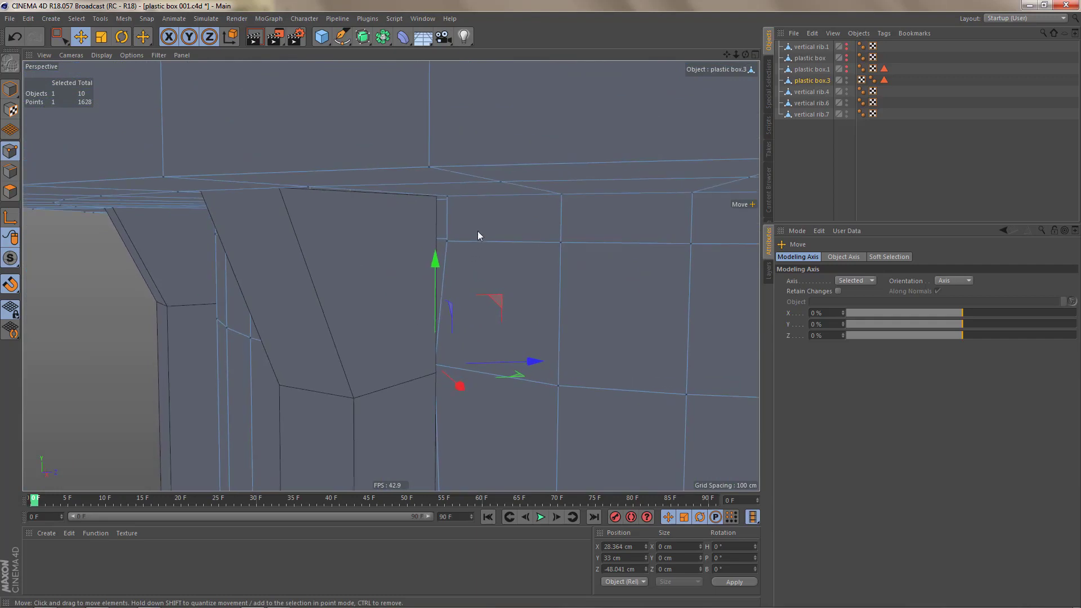
left_click_drag(476, 234, 433, 204, "alt")
left_click(447, 201)
middle_click_drag(411, 223, 461, 256, "alt")
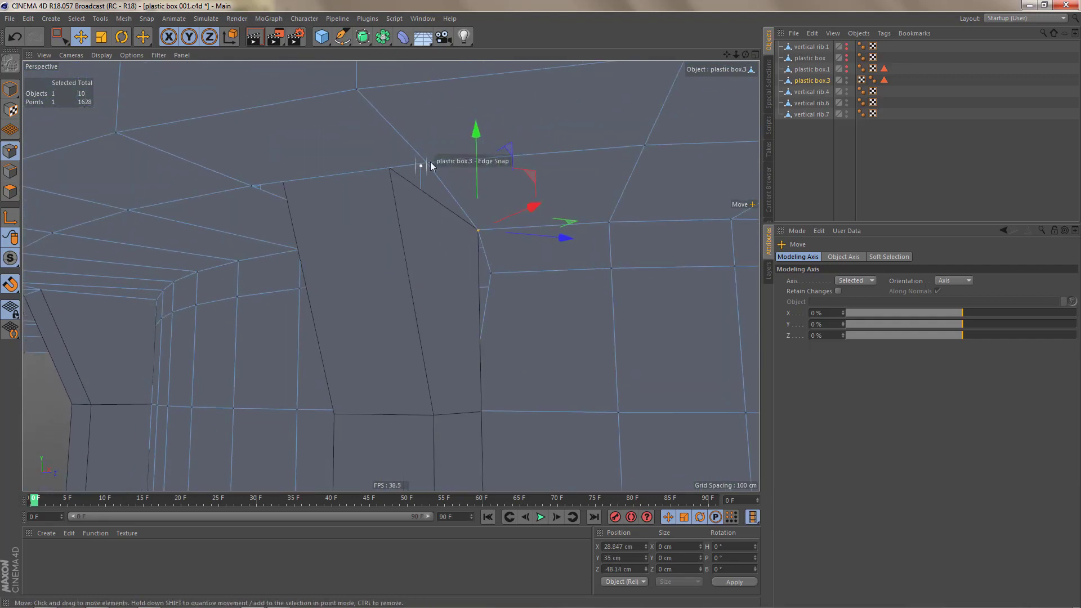
left_click(428, 165)
left_click_drag(398, 183, 390, 168)
Step: Snap the front and back points on the other side of vertical rib.7's head to its corners at Y 35 cm
left_click_drag(337, 188, 294, 166, "alt")
left_click(263, 147)
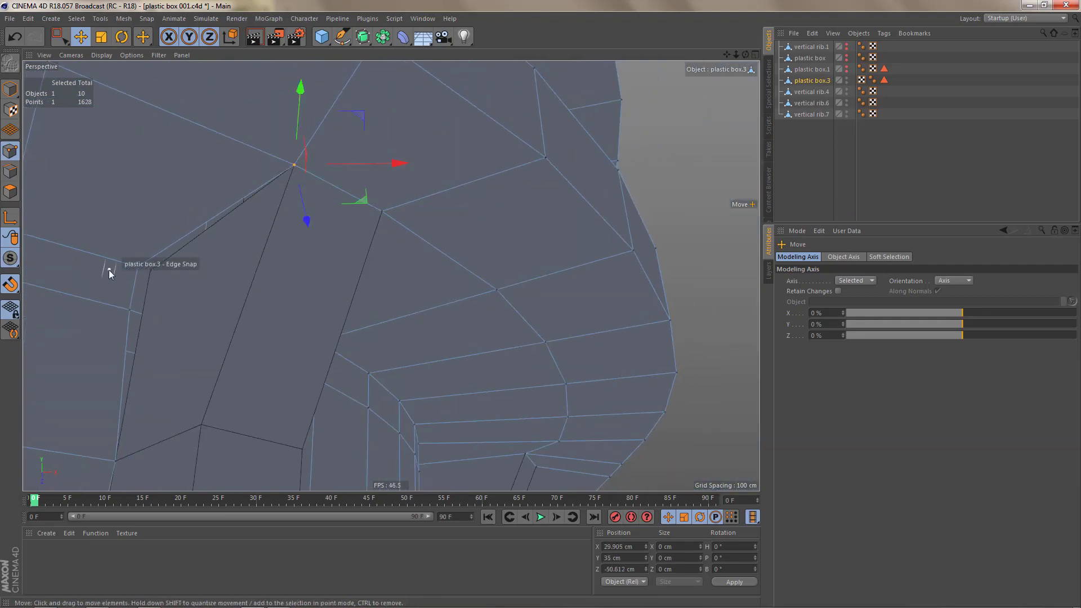
left_click(130, 264)
left_click_drag(130, 266, 146, 289)
right_click_drag(205, 246, 191, 266, "alt")
left_click_drag(191, 266, 215, 299, "alt")
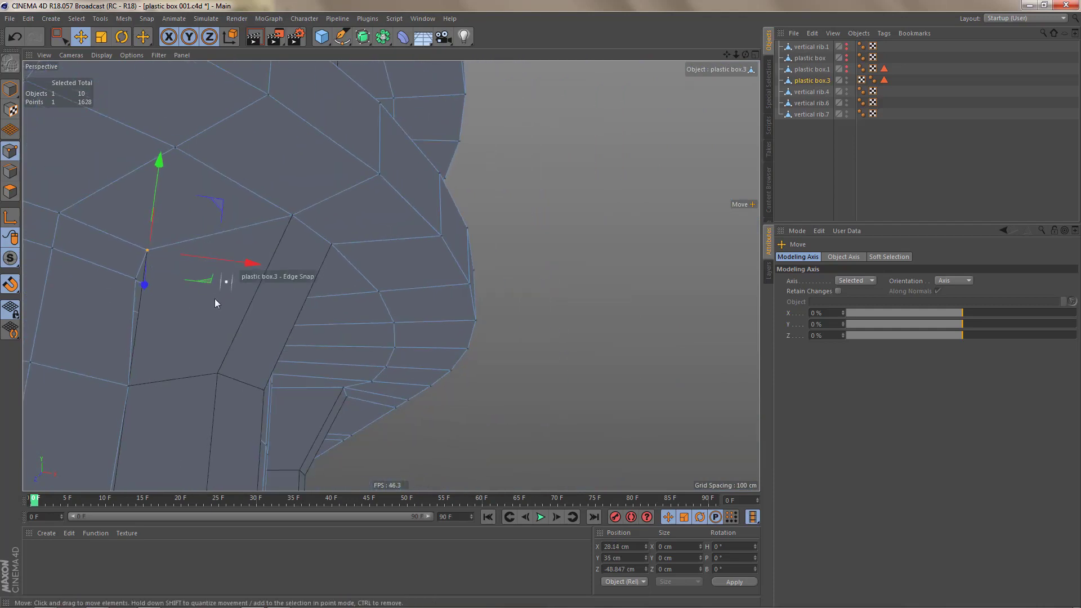
Step: Snap the box points on top of that flange to the lower corners of vertical rib.7's uppermost section at Y 36 cm
middle_click_drag(215, 298, 314, 127, "alt")
right_click_drag(301, 159, 293, 191, "alt")
left_click_drag(290, 193, 248, 188, "alt")
middle_click_drag(286, 167, 200, 396, "alt")
right_click_drag(200, 396, 179, 401, "alt")
left_click_drag(227, 342, 186, 366, "alt")
right_click_drag(255, 313, 331, 312, "alt")
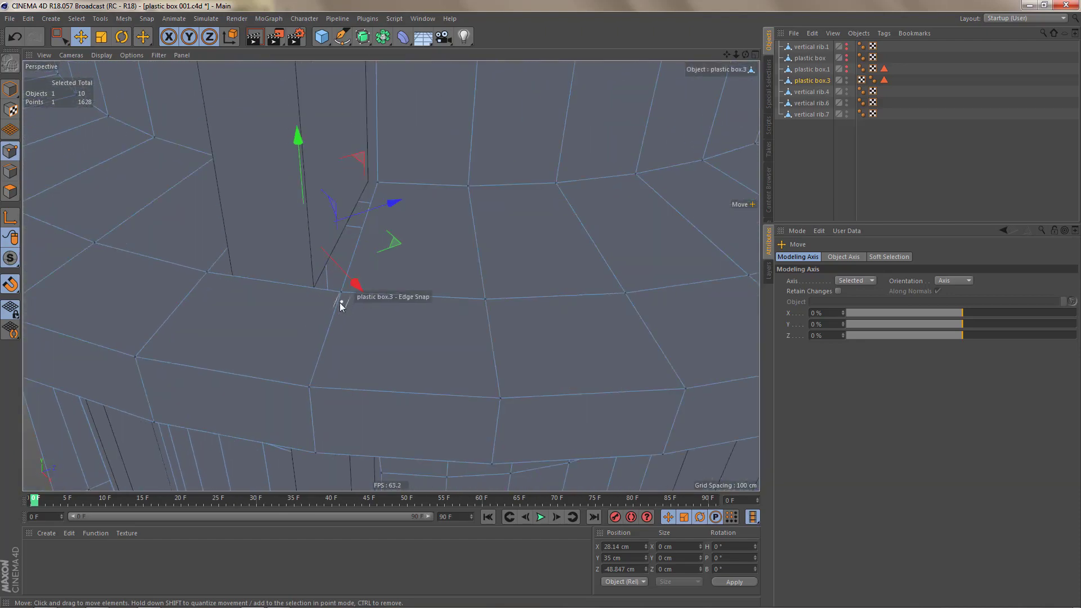
left_click(340, 295)
left_click_drag(338, 296, 369, 183)
left_click_drag(278, 188, 411, 194, "alt")
left_click(90, 265)
left_click_drag(81, 263, 91, 255)
Step: Snap the front and back points on one side of vertical rib.7's uppermost section to its top corners at Y 40 cm
right_click_drag(154, 257, 119, 285, "alt")
left_click_drag(129, 232, 86, 118, "alt")
middle_click_drag(104, 194, 105, 289, "alt")
right_click_drag(160, 207, 172, 219, "alt")
left_click_drag(169, 222, 85, 247, "alt")
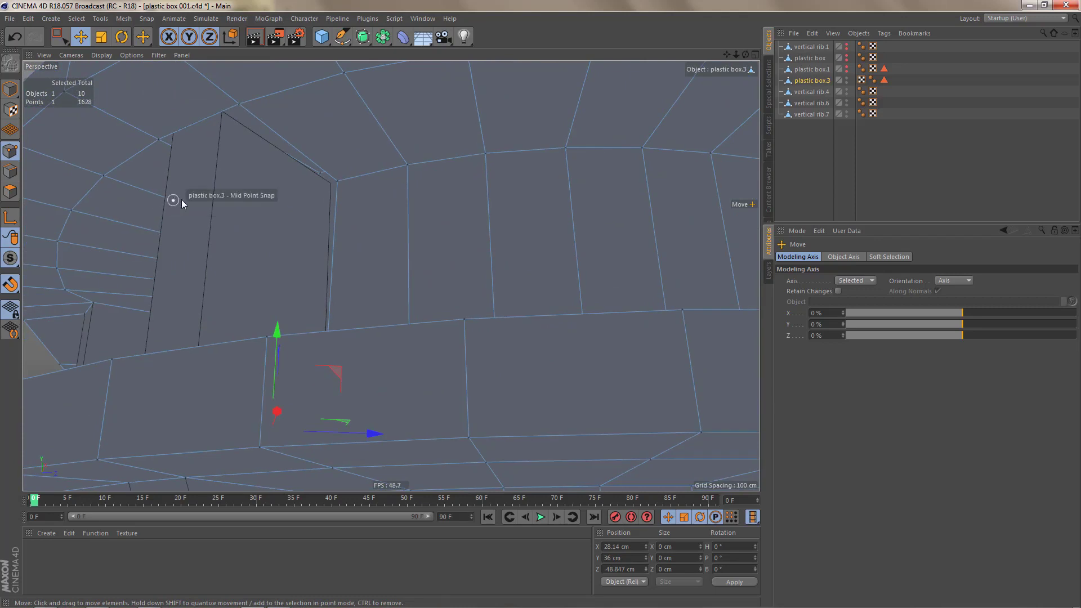
middle_click_drag(181, 199, 181, 246, "alt")
right_click_drag(219, 218, 244, 206, "alt")
left_click(246, 118)
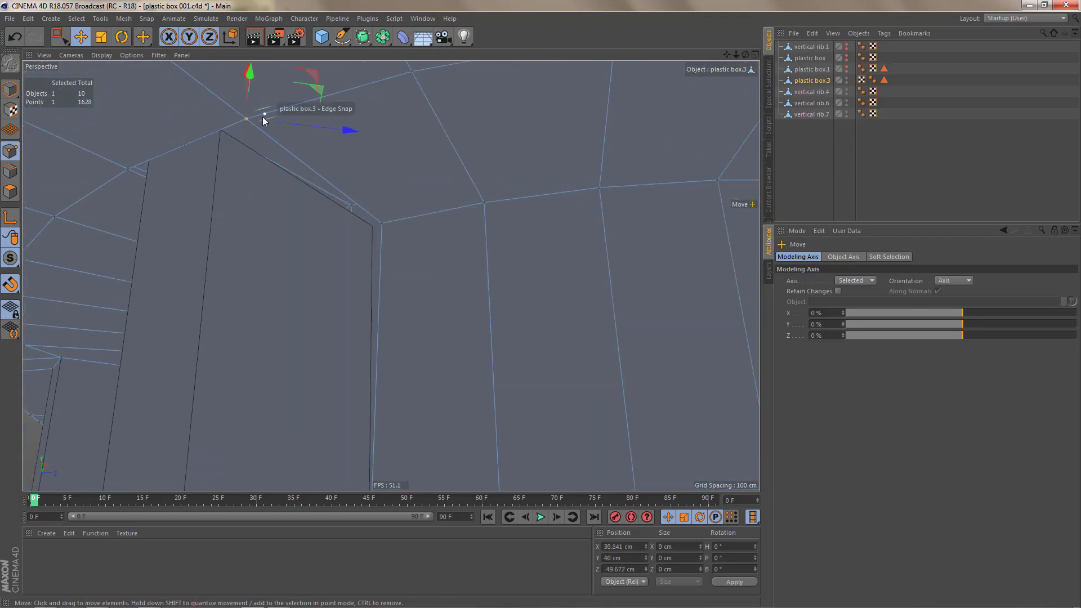
left_click_drag(248, 119, 221, 131)
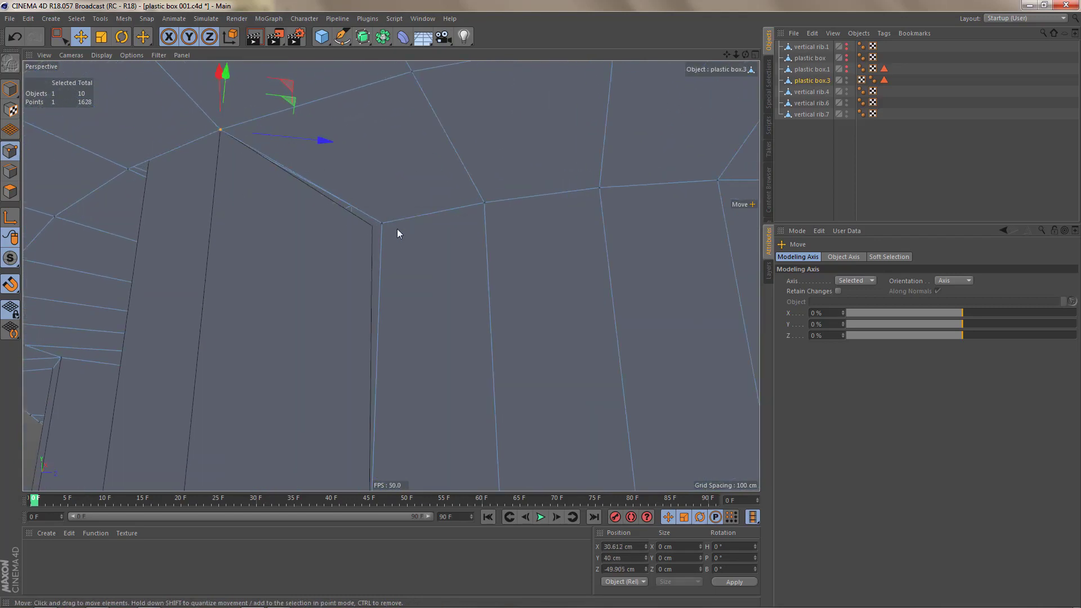
left_click(383, 224)
left_click_drag(382, 224, 376, 226)
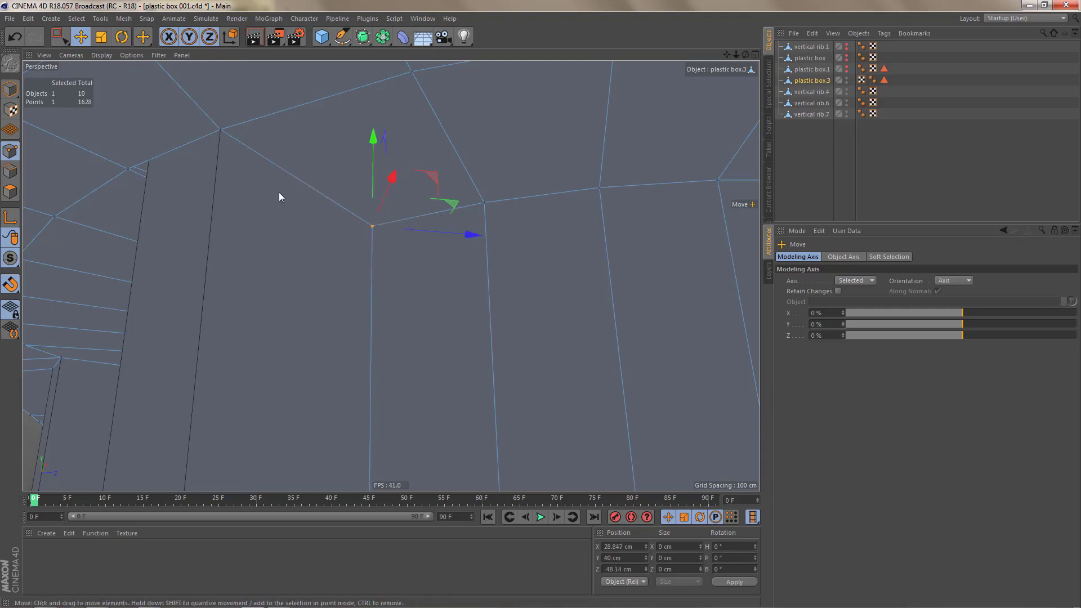
Step: Snap the back and front points on the other side of vertical rib.7's uppermost section to its top corners at Y 40 cm
left_click_drag(272, 188, 322, 189, "alt")
middle_click_drag(257, 198, 326, 225, "alt")
left_click_drag(212, 231, 246, 250, "alt")
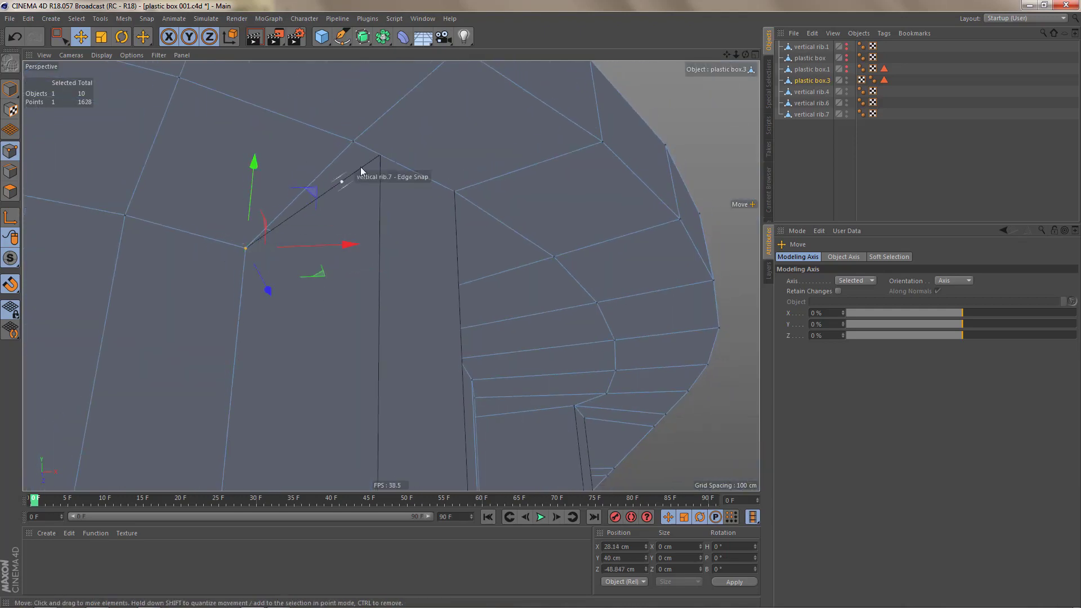
left_click(353, 142)
left_click_drag(354, 144, 379, 156)
Step: Switch the viewport display to Gouraud Shading (Lines), viewing the straight ribbed wall under the upper flanges
right_click_drag(364, 173, 331, 207, "alt")
left_click_drag(372, 189, 231, 290, "alt")
right_click_drag(231, 290, 206, 304, "alt")
left_click_drag(391, 275, 158, 203, "alt")
middle_click_drag(412, 285, 273, 273, "alt")
right_click_drag(443, 241, 474, 228, "alt")
left_click_drag(470, 224, 438, 188, "alt")
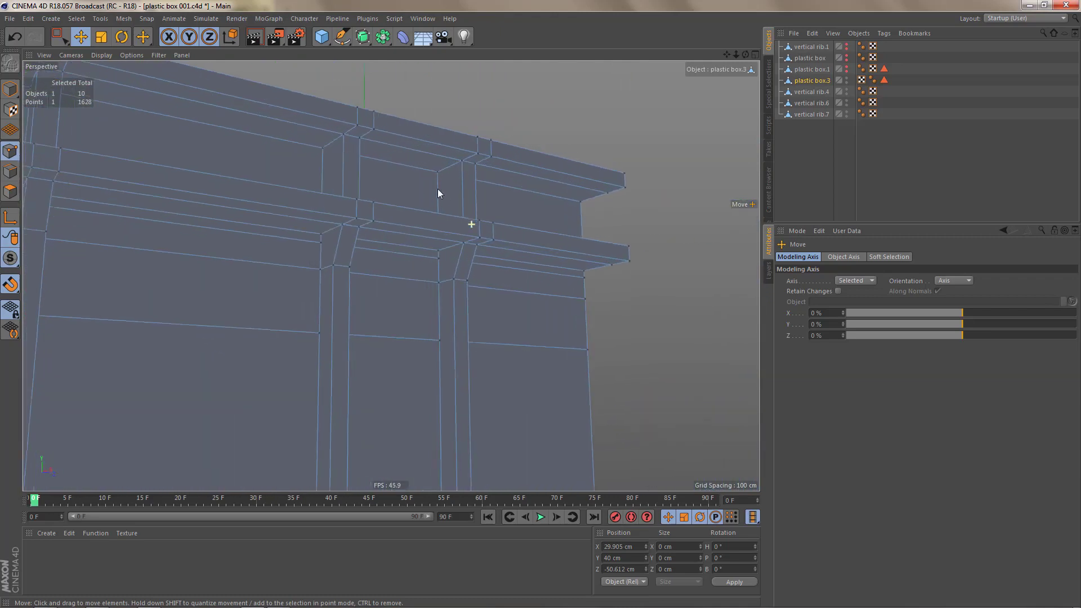
middle_click_drag(517, 278, 447, 267, "alt")
left_click_drag(451, 259, 390, 243, "alt")
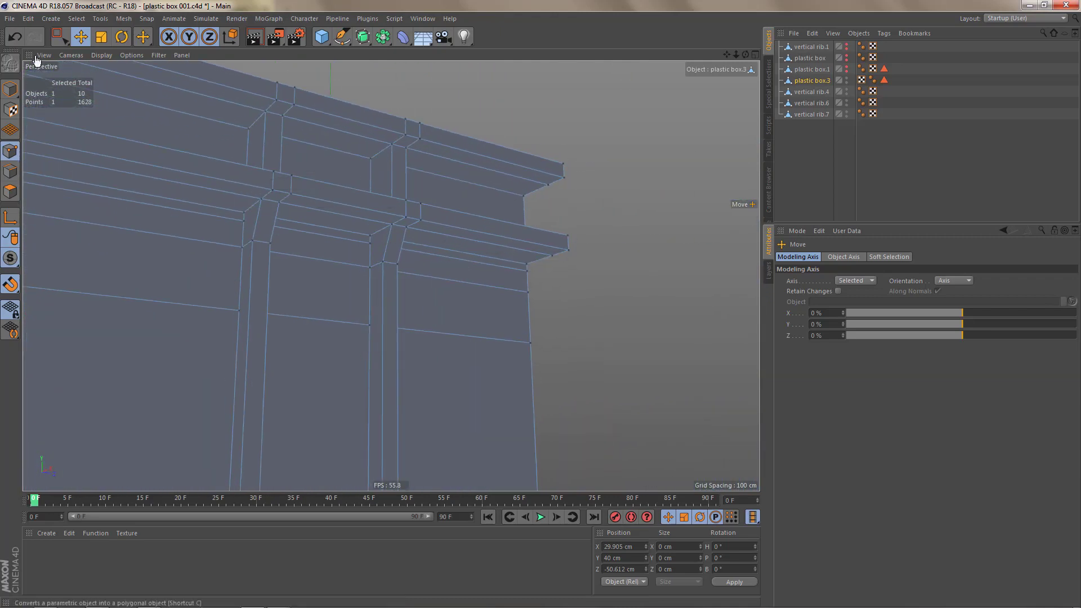
left_click(103, 56)
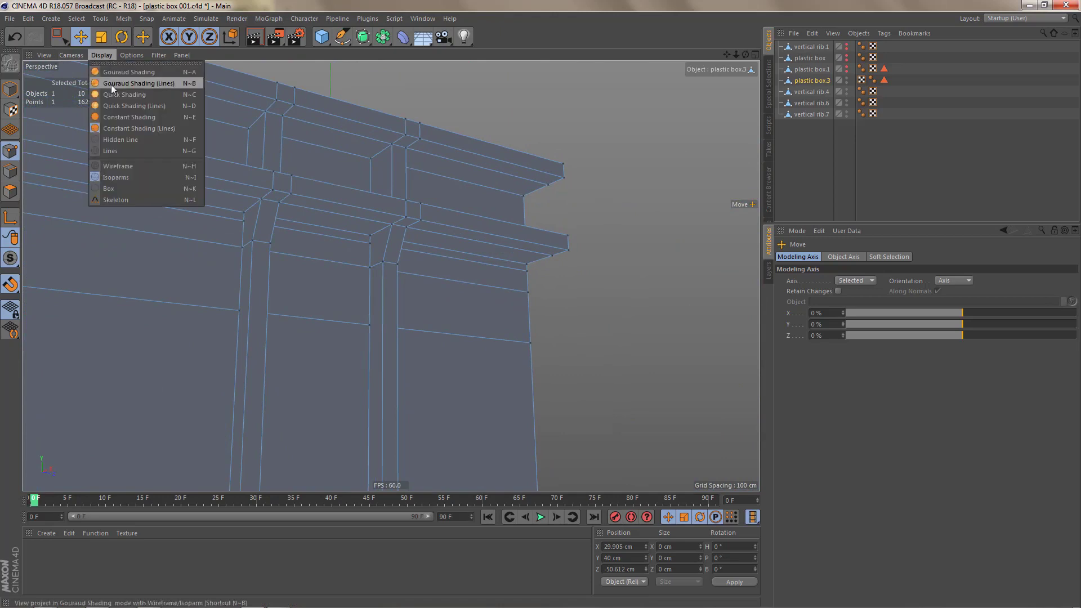
left_click(110, 84)
right_click_drag(405, 269, 444, 261, "alt")
left_click_drag(371, 259, 258, 259, "alt")
Step: In edge mode, dissolve the horizontal edges above and below the rib-bend line on the wall's end panel
key("Return")
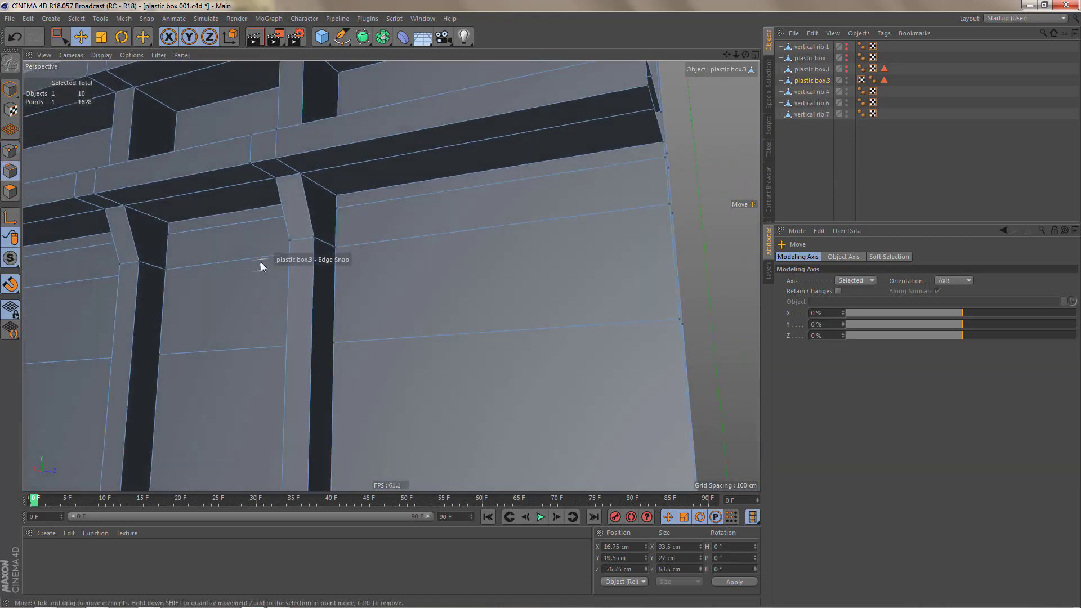
left_click(387, 199)
left_click(364, 340)
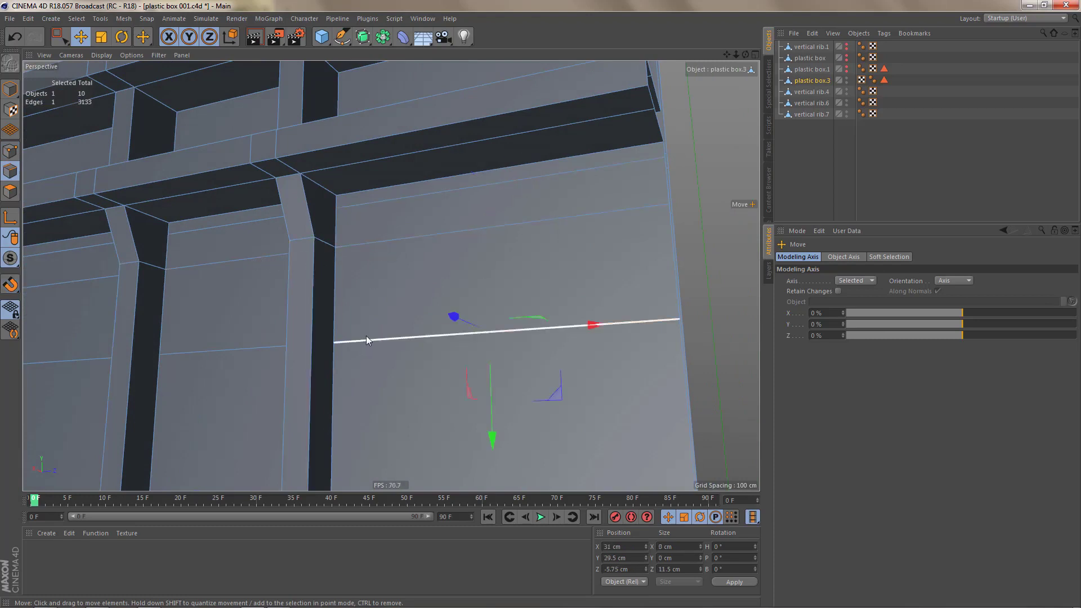
left_click(381, 213, "shift")
key("ctrl+BackSpace")
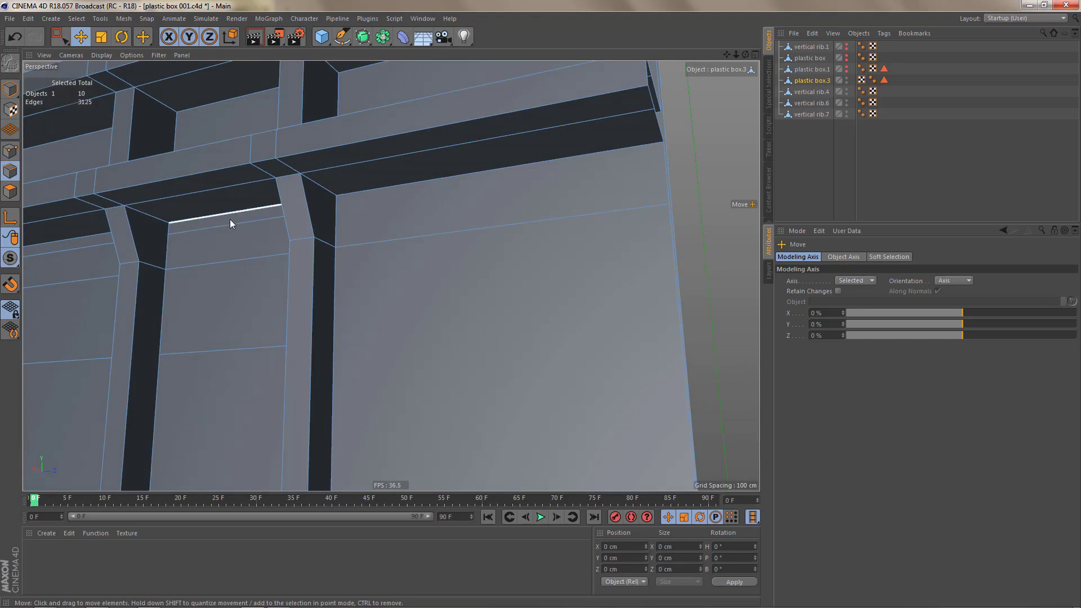
Step: Dissolve the horizontal edges above and below the rib-bend line on the adjacent panel between the two straight-wall ribs
left_click(230, 218)
left_click(229, 237)
left_click(192, 347, "shift")
key("ctrl+BackSpace")
Step: Dissolve the same two horizontal edges on the next wall panel toward the rounded corner, keeping the rib-bend line
middle_click_drag(280, 257, 584, 246, "alt")
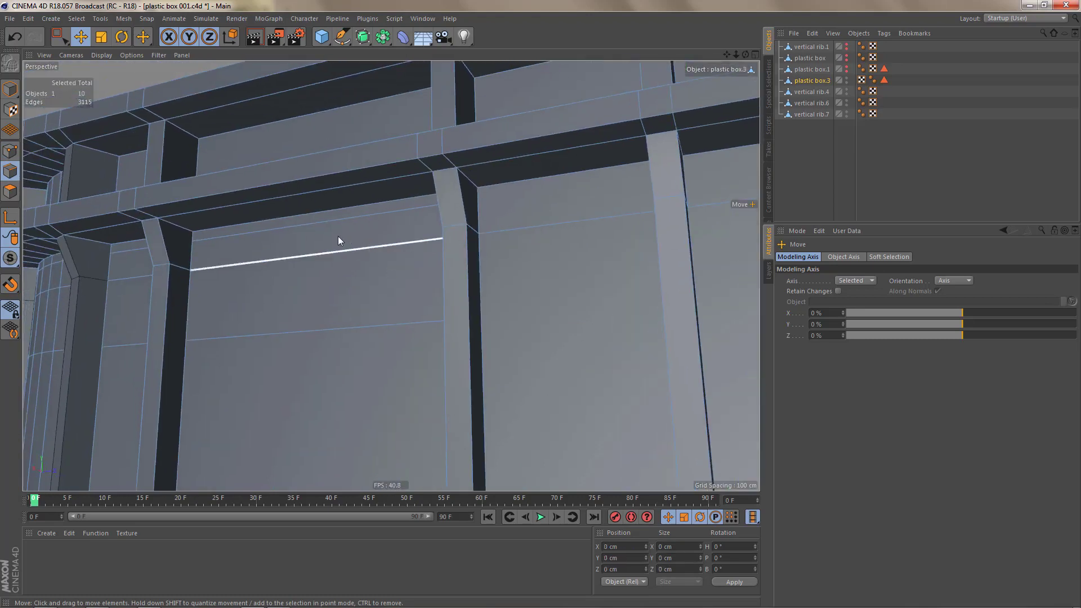
left_click(301, 230)
left_click(222, 338, "shift")
key("ctrl+BackSpace")
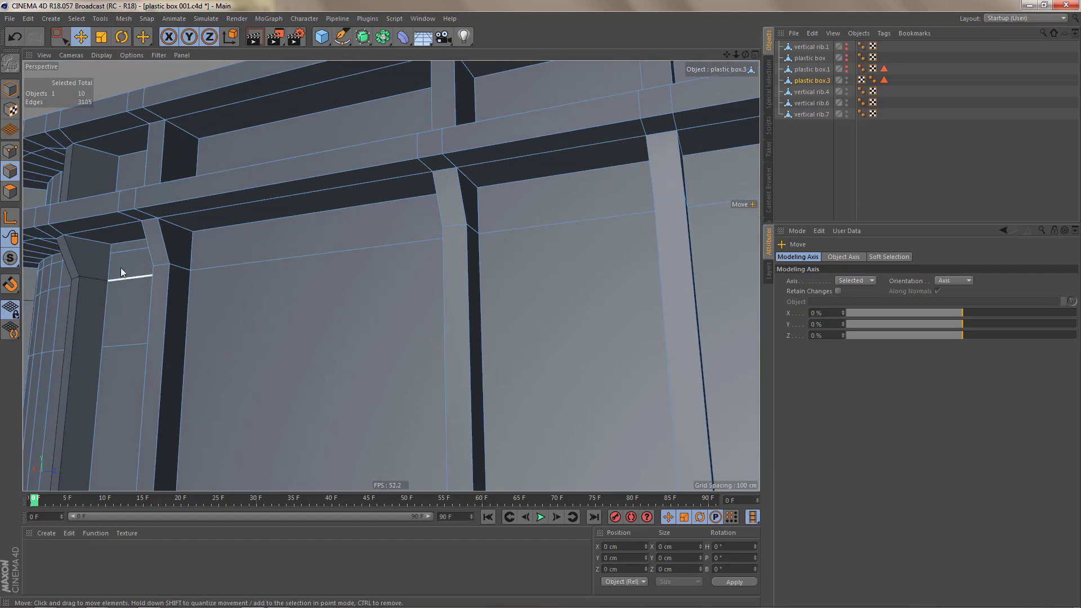
Step: Dissolve the horizontal edges above and below the rib-bend line on the narrow wall panel beside the rounded corner
left_click(119, 251)
left_click(121, 348, "shift")
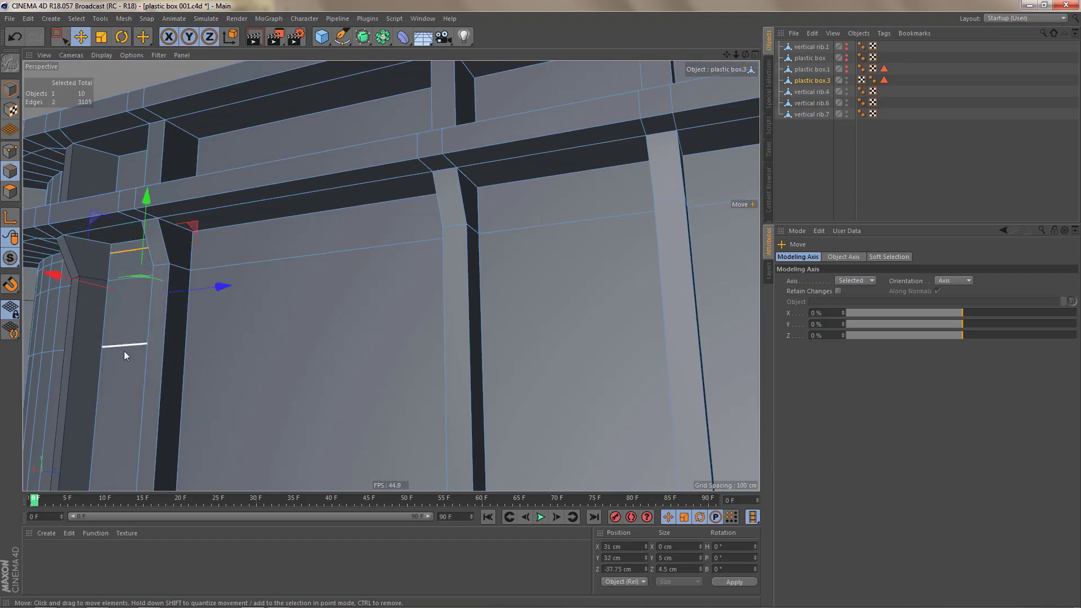
key("ctrl+BackSpace")
Step: Dissolve the two curved edge loops just below the lower flange on the first rounded corner section between two ribs
middle_click_drag(183, 319, 389, 275, "alt")
left_click_drag(323, 215, 413, 223, "alt")
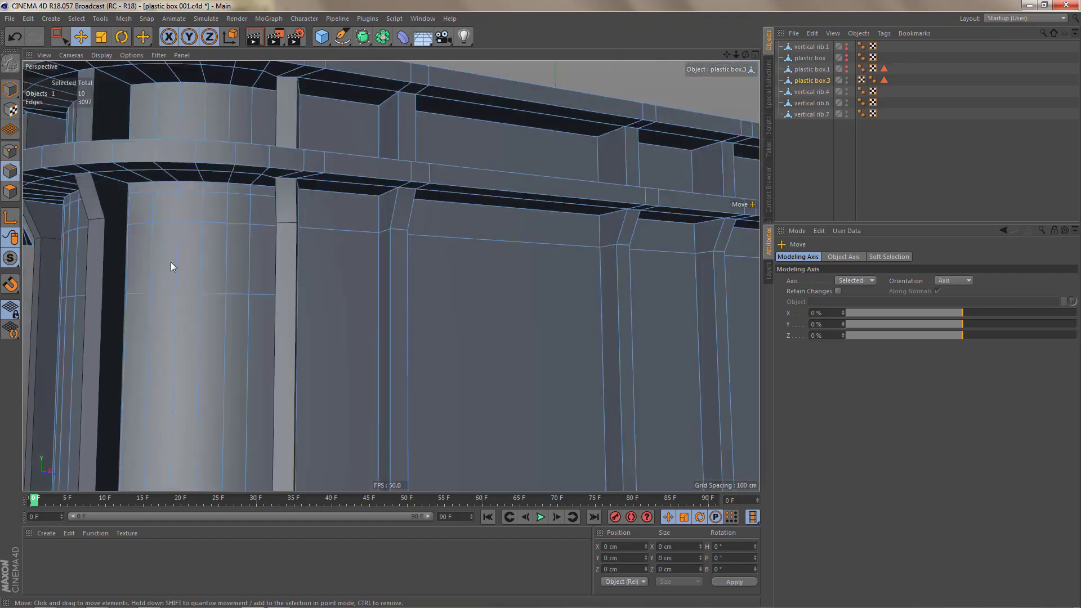
middle_click_drag(171, 262, 271, 274, "alt")
left_click_drag(275, 273, 332, 234, "alt")
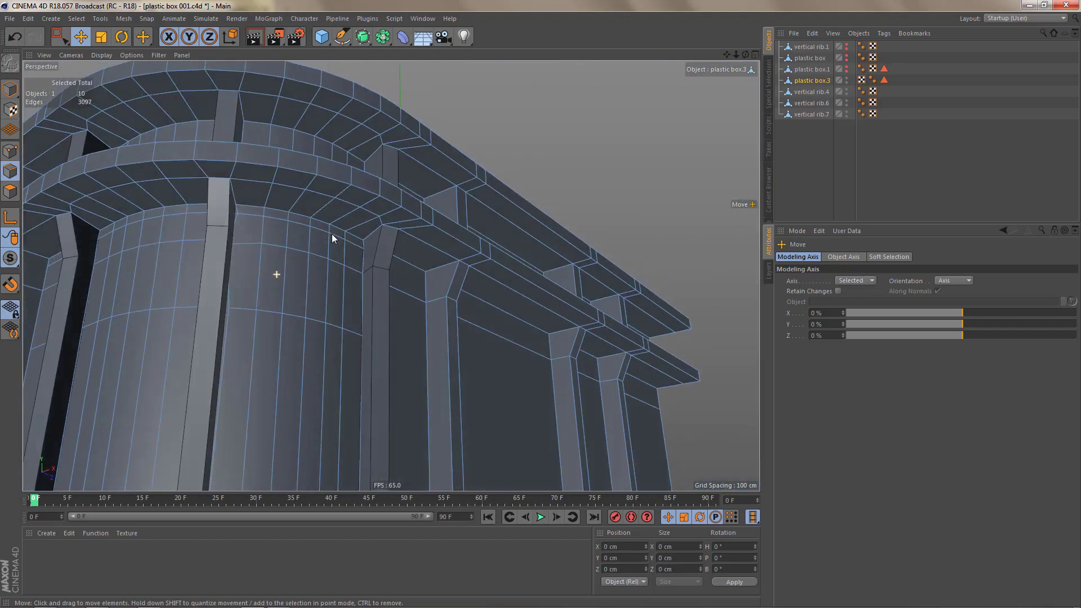
double_click(295, 249)
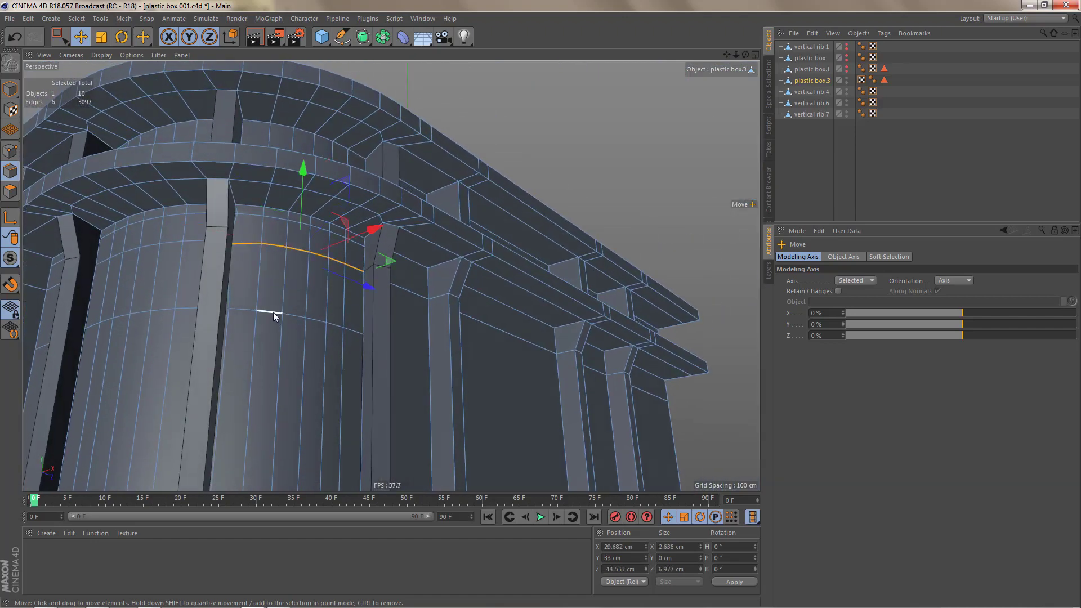
left_click_drag(273, 312, 207, 340, "alt")
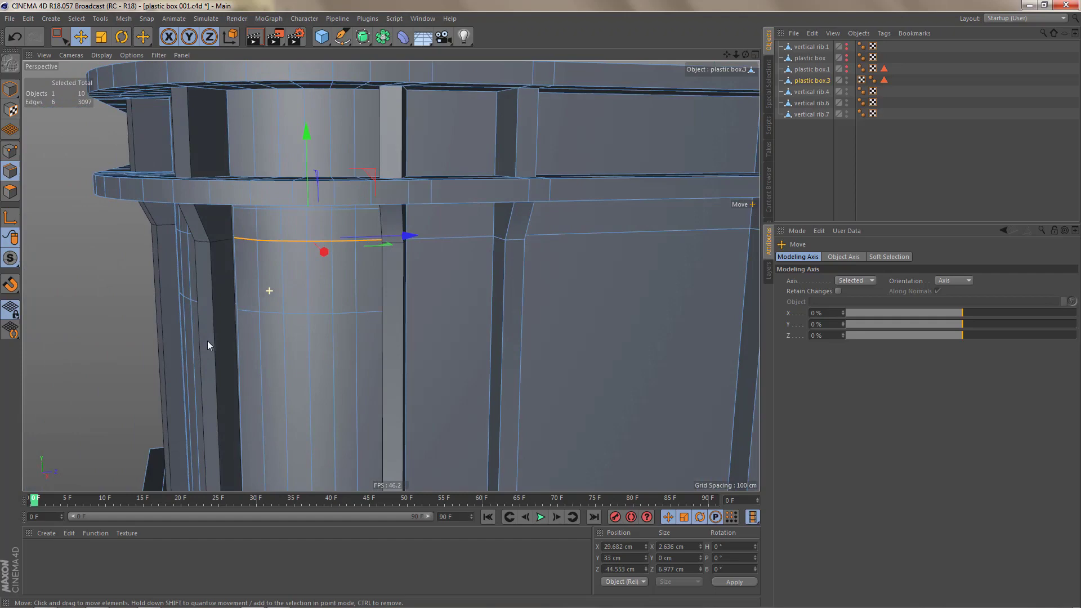
double_click(275, 310, "shift")
key("ctrl+BackSpace")
Step: Dissolve the matching two curved edge loops on the neighbouring section of the rounded corner, across the corner rib
left_click_drag(249, 269, 374, 252, "alt")
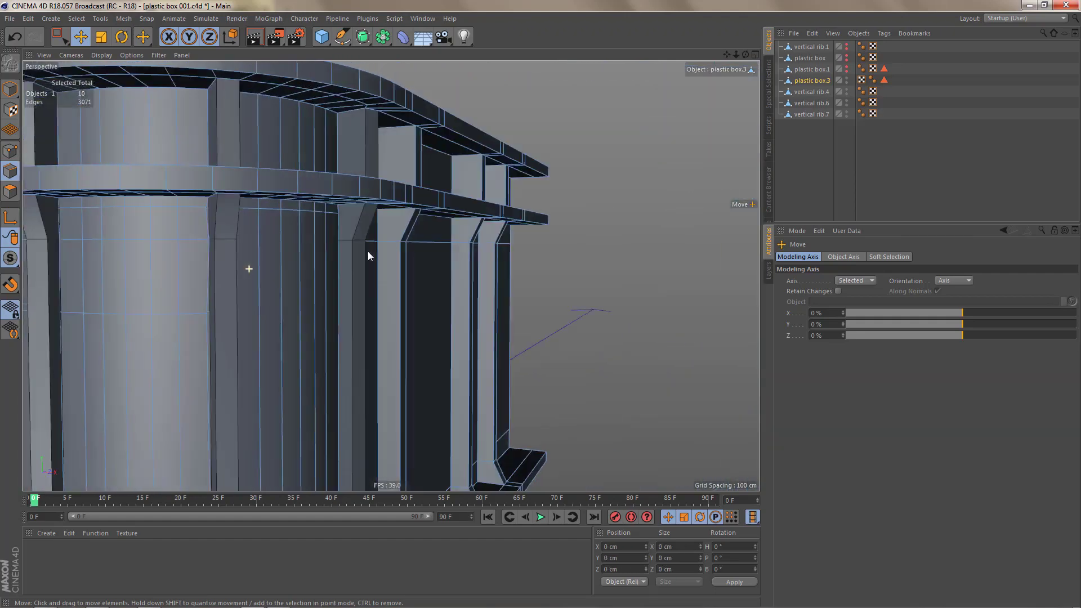
left_click_drag(391, 275, 339, 201, "alt")
left_click(250, 236)
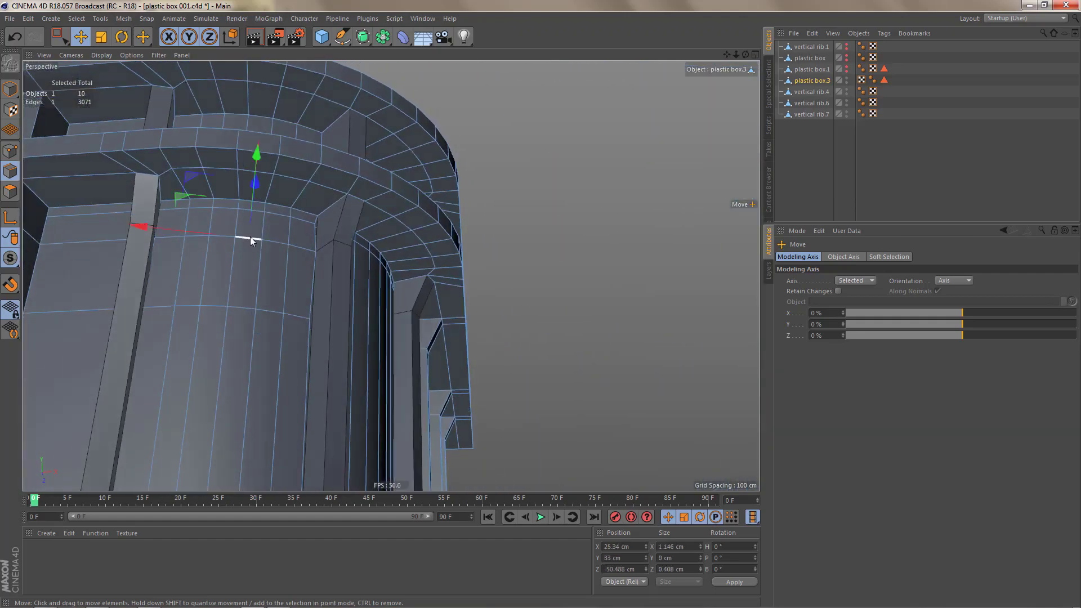
double_click(251, 237)
double_click(241, 309, "shift")
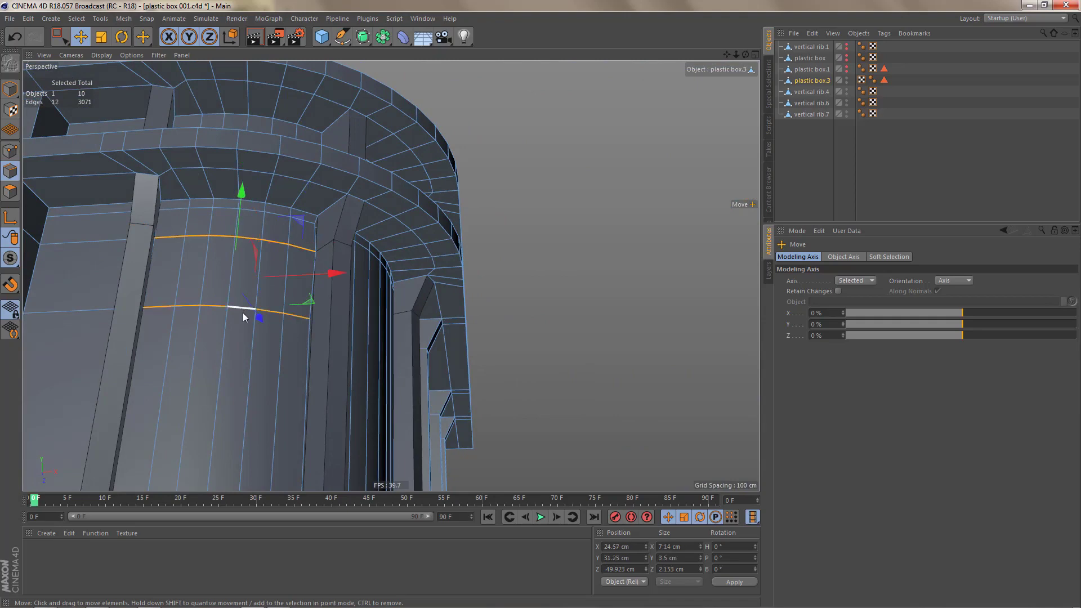
key("ctrl+BackSpace")
Step: Dissolve the two horizontal edges on the flat panel between the rounded corner and the rib nearest the handle cutout
left_click_drag(154, 258, 402, 315, "alt")
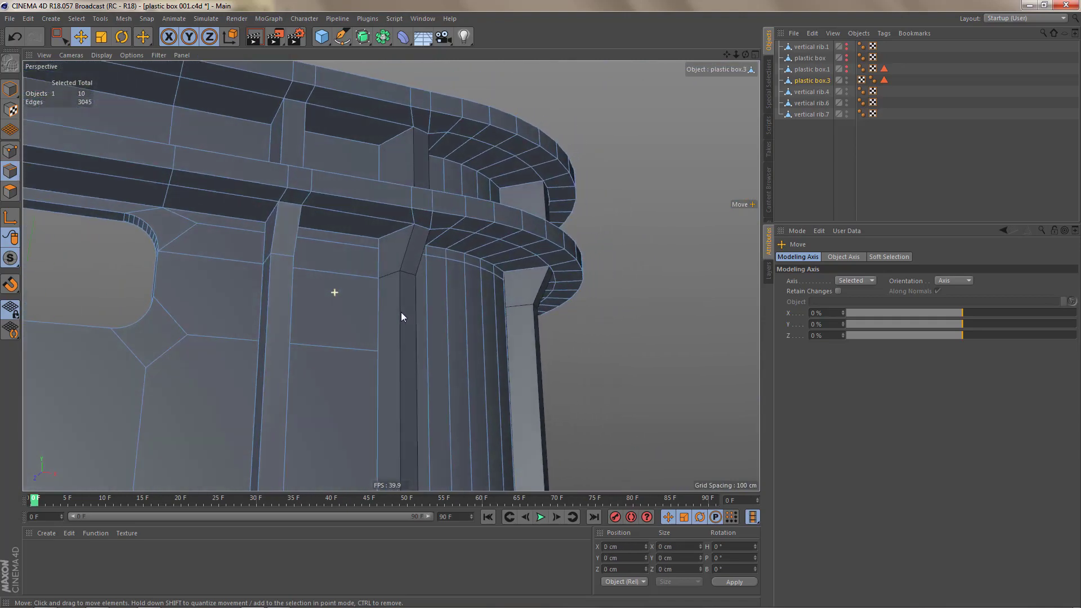
left_click(345, 275)
left_click(317, 345, "shift")
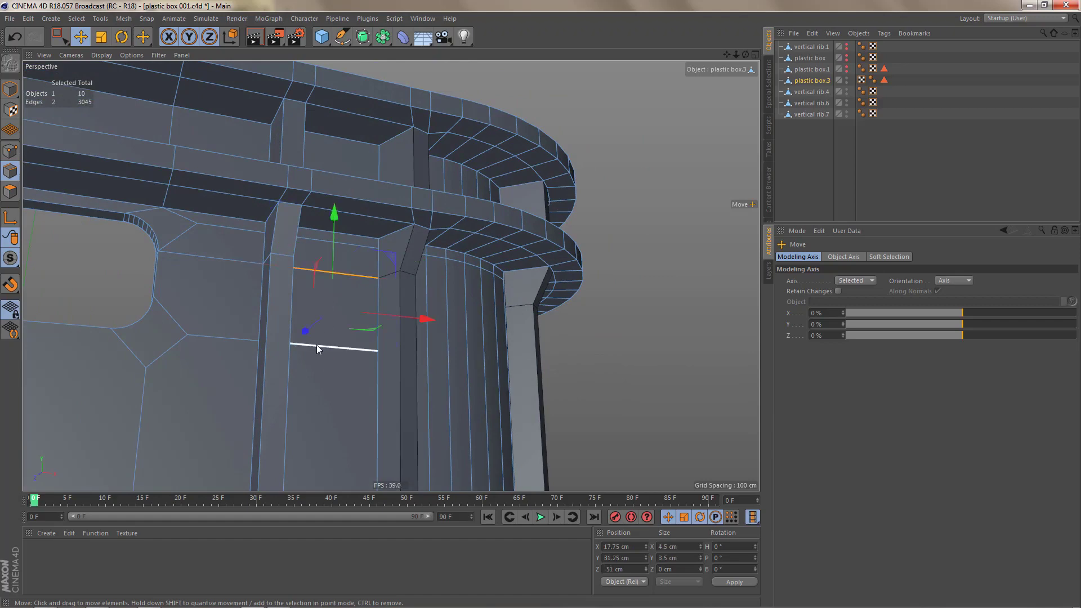
key("ctrl+BackSpace")
Step: Examine the edge layout between the handle cutout's rounded end and the nearest vertical rib
left_click_drag(289, 337, 315, 340, "alt")
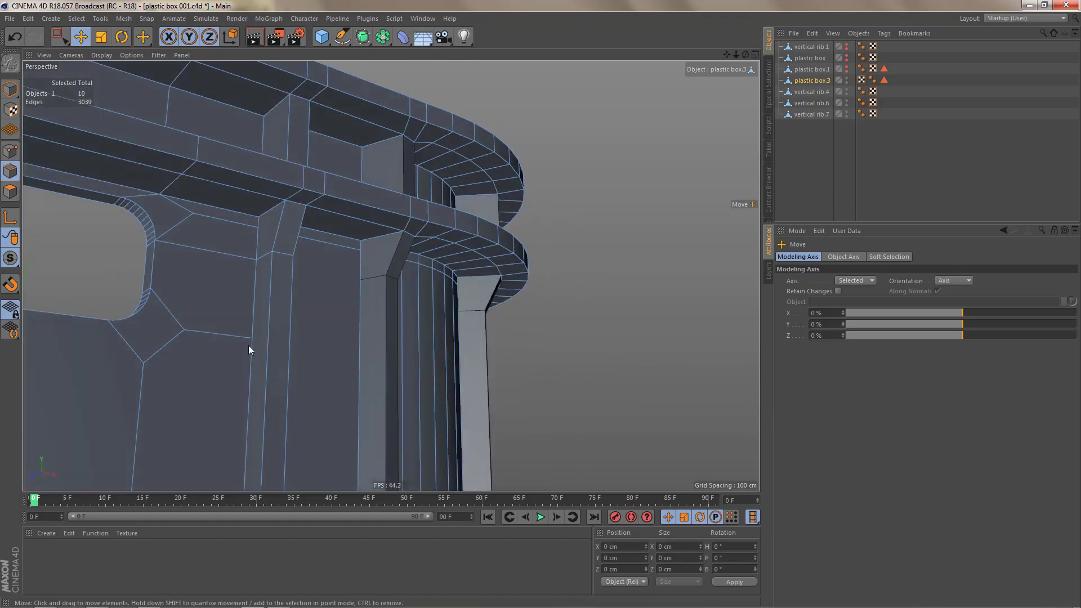
left_click_drag(250, 344, 272, 339, "alt")
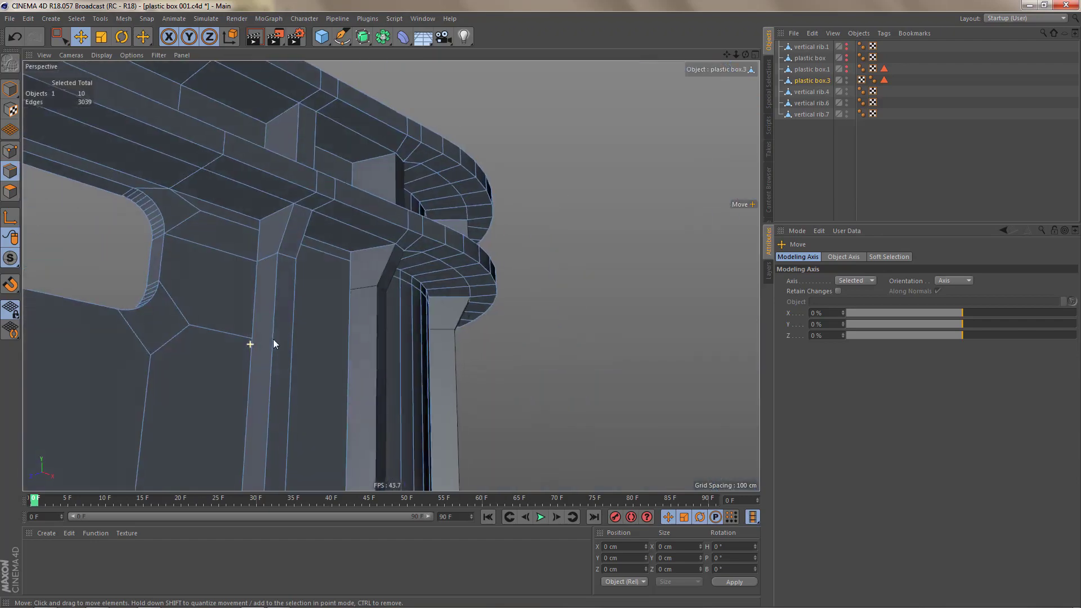
left_click_drag(392, 276, 234, 304, "alt")
scroll(238, 258, "up", 3)
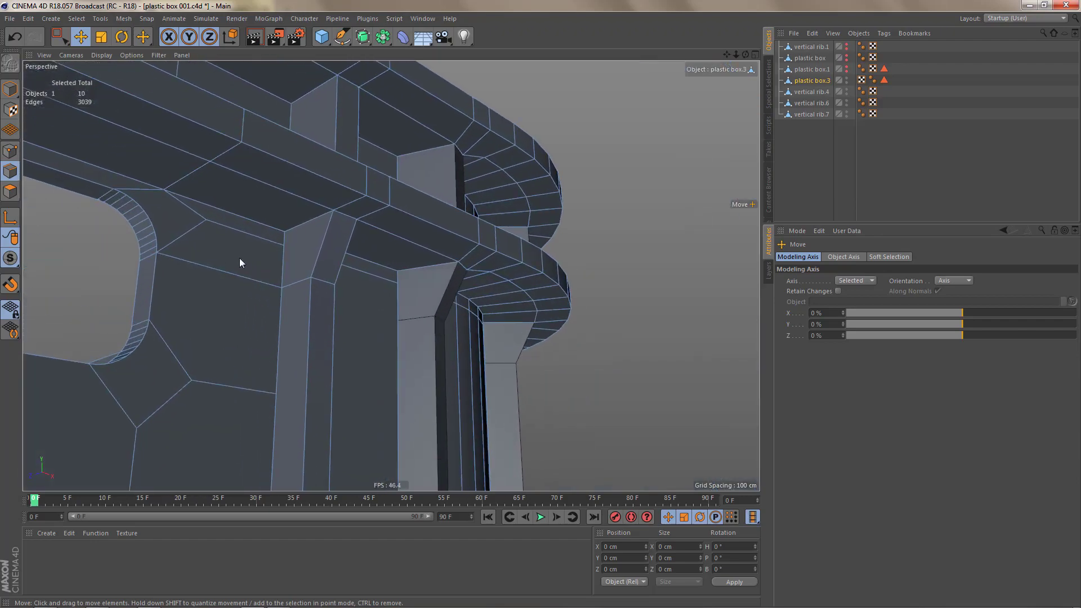
left_click_drag(216, 237, 253, 148, "alt")
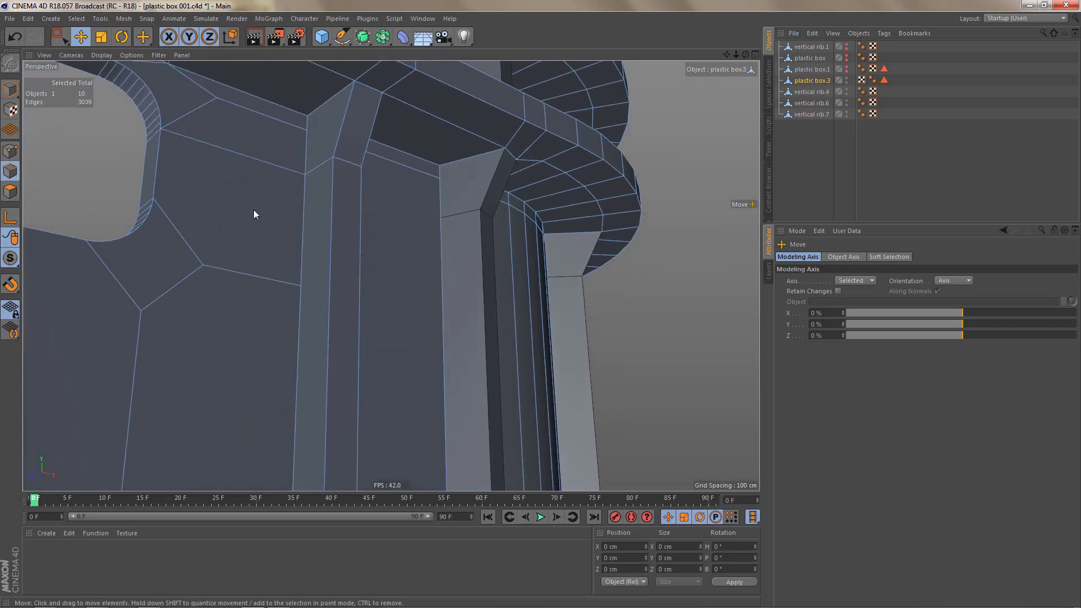
left_click_drag(253, 211, 222, 248, "alt")
right_click_drag(222, 248, 211, 270, "alt")
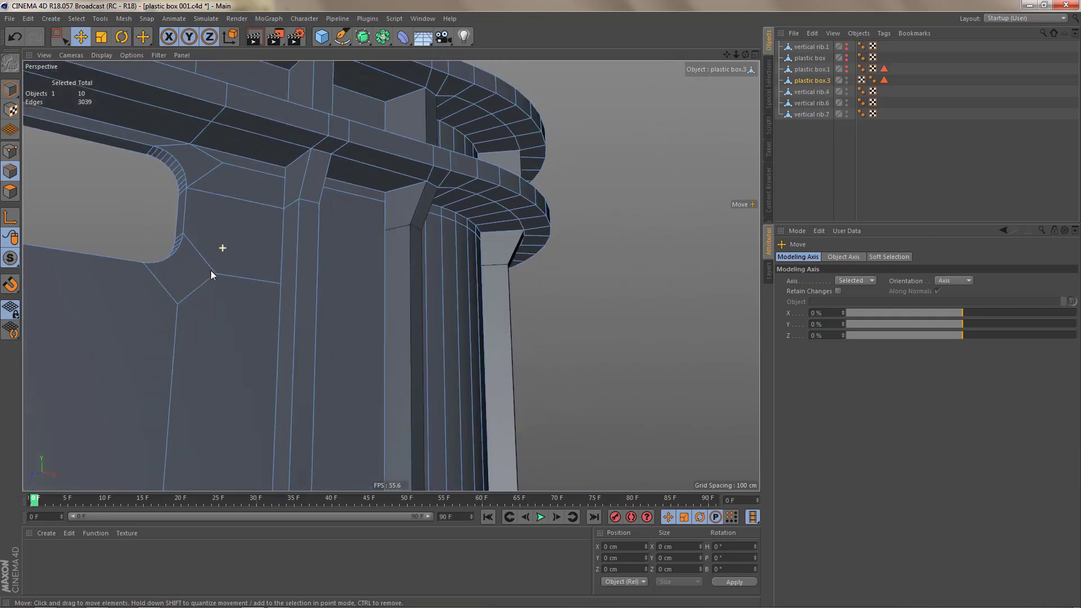
middle_click_drag(211, 270, 257, 229, "alt")
right_click_drag(259, 228, 286, 224, "alt")
middle_click_drag(286, 227, 281, 276, "alt")
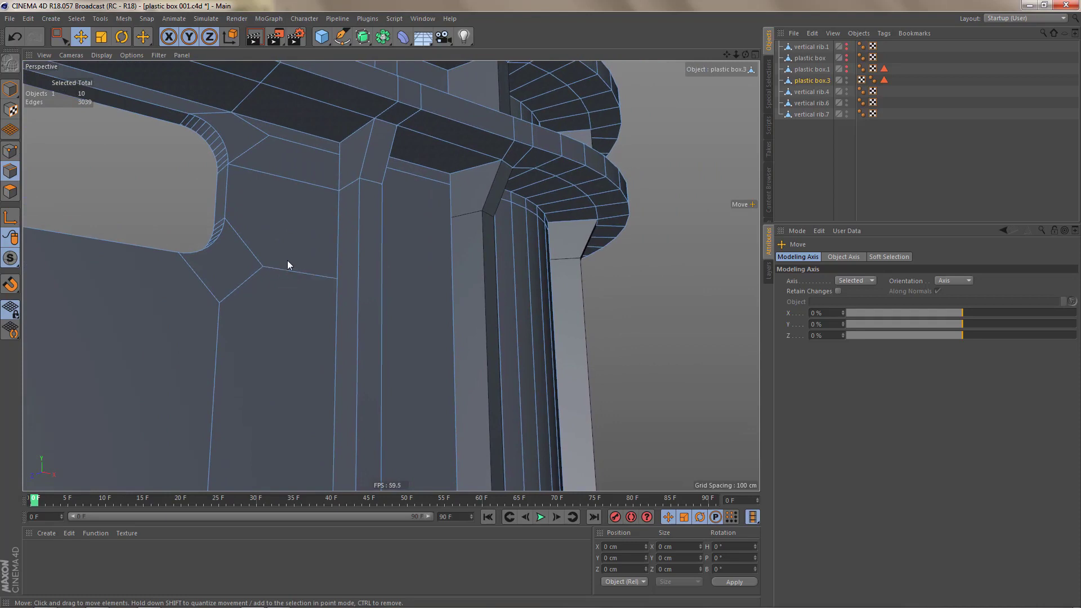
Step: In point mode, weld the lower edge point on the rib's side to the rib's bend corner beside the handle cutout
key("Tab")
key("e")
key("s")
key("l")
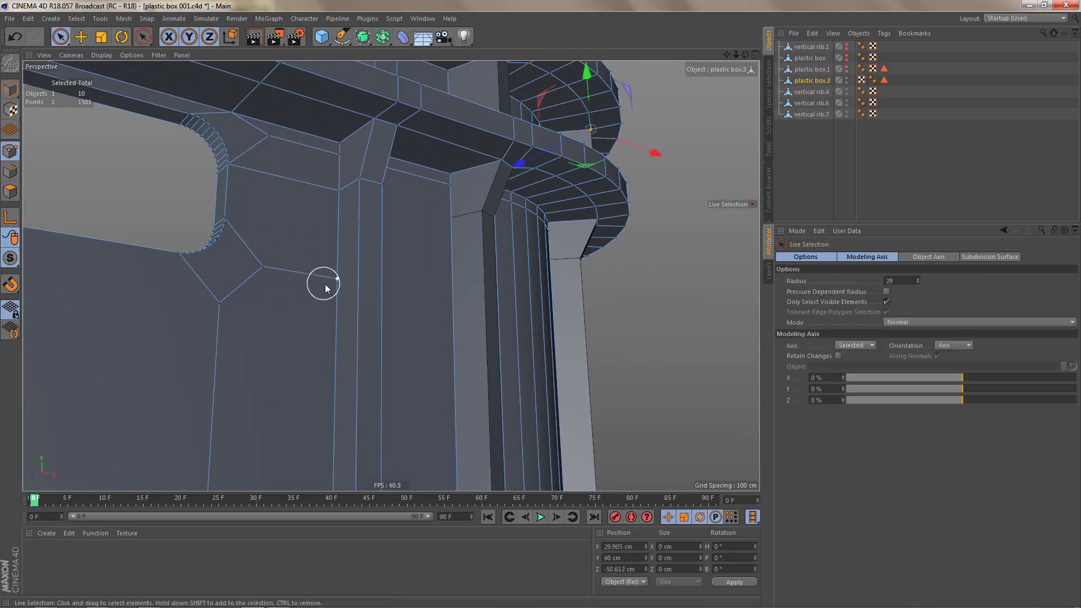
left_click_drag(330, 201, 329, 202)
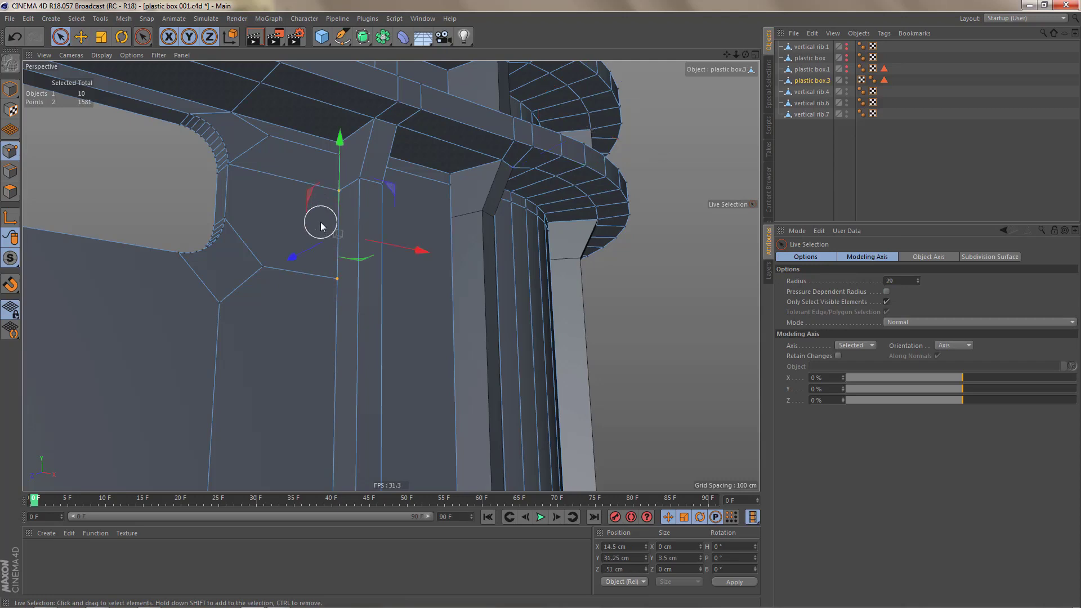
key("m")
key("q")
left_click(334, 201)
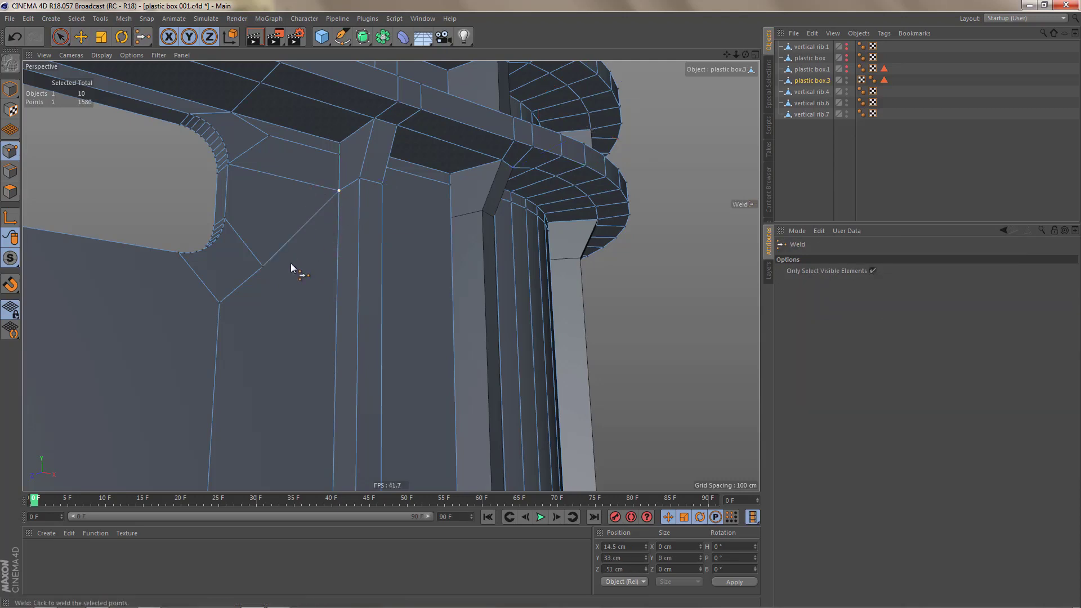
Step: Weld the two points diagonally below the handle cutout's lower corner at their midpoint
middle_click_drag(292, 265, 302, 236, "alt")
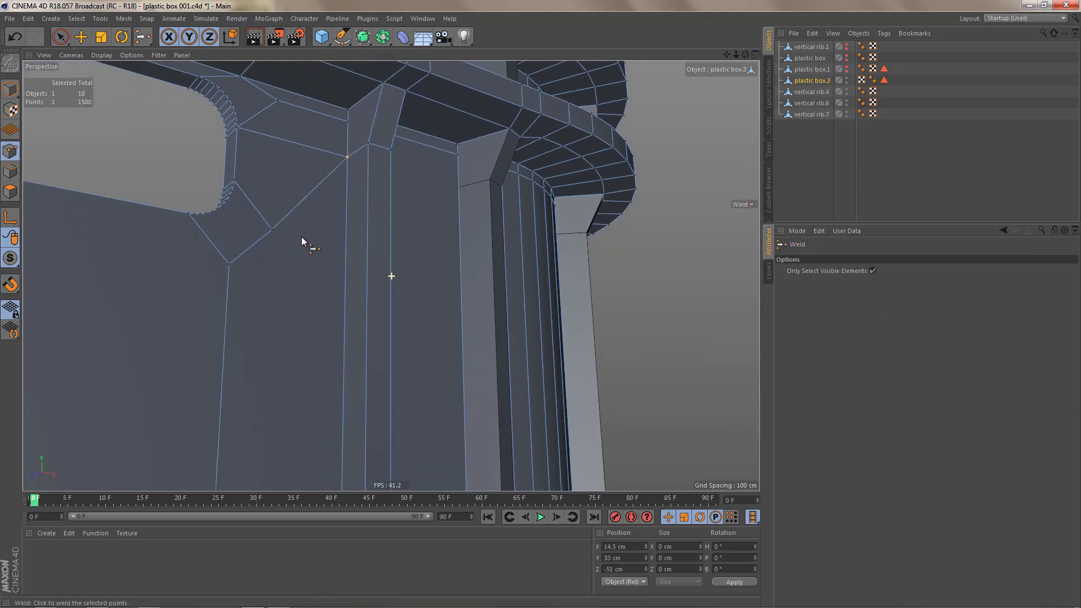
right_click_drag(296, 242, 292, 259, "alt")
key("space")
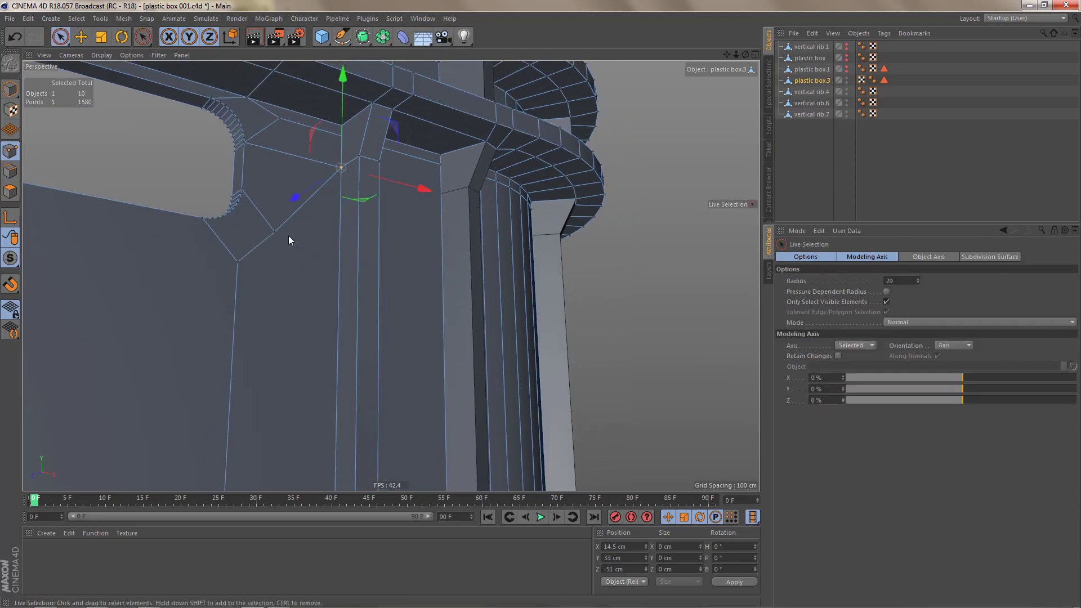
left_click_drag(289, 235, 241, 260)
key("space")
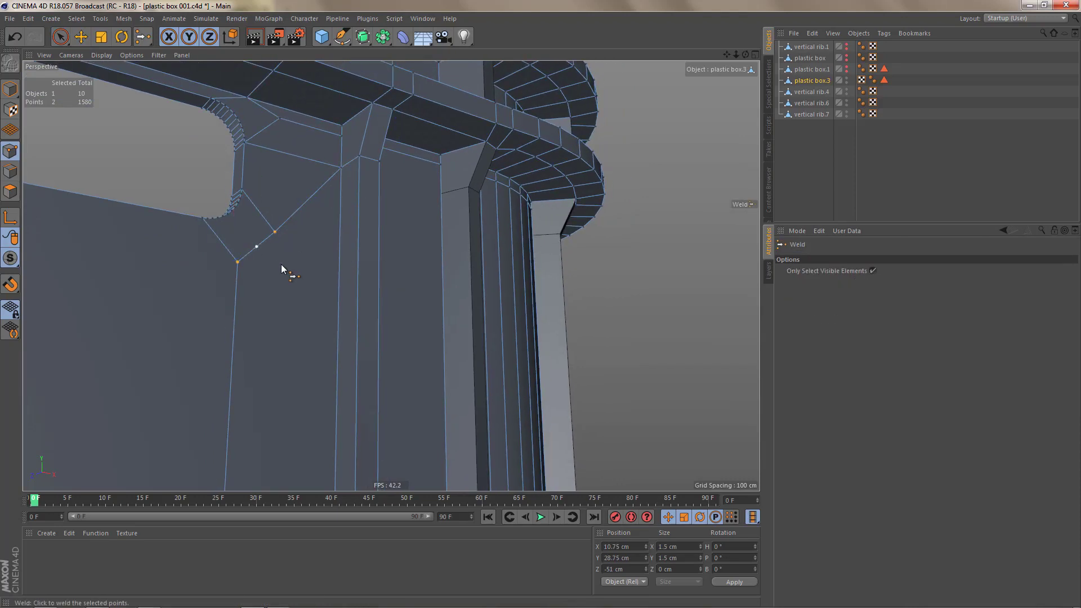
left_click(281, 265)
Step: Examine the wall's edges from the handle cutout down to the lower flanges and up to the top of the nearest rib
right_click_drag(275, 278, 267, 295, "alt")
middle_click_drag(272, 274, 280, 219, "alt")
right_click_drag(271, 235, 261, 279, "alt")
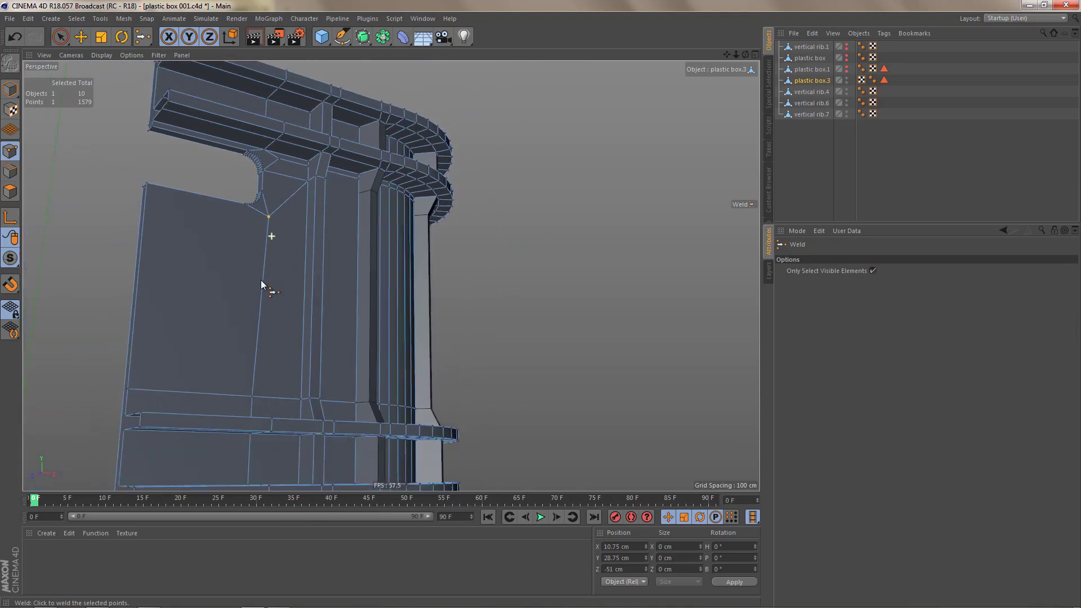
mouse_move(263, 276)
left_mouse_down("alt")
mouse_move(258, 303)
mouse_move(257, 286)
left_mouse_up("alt")
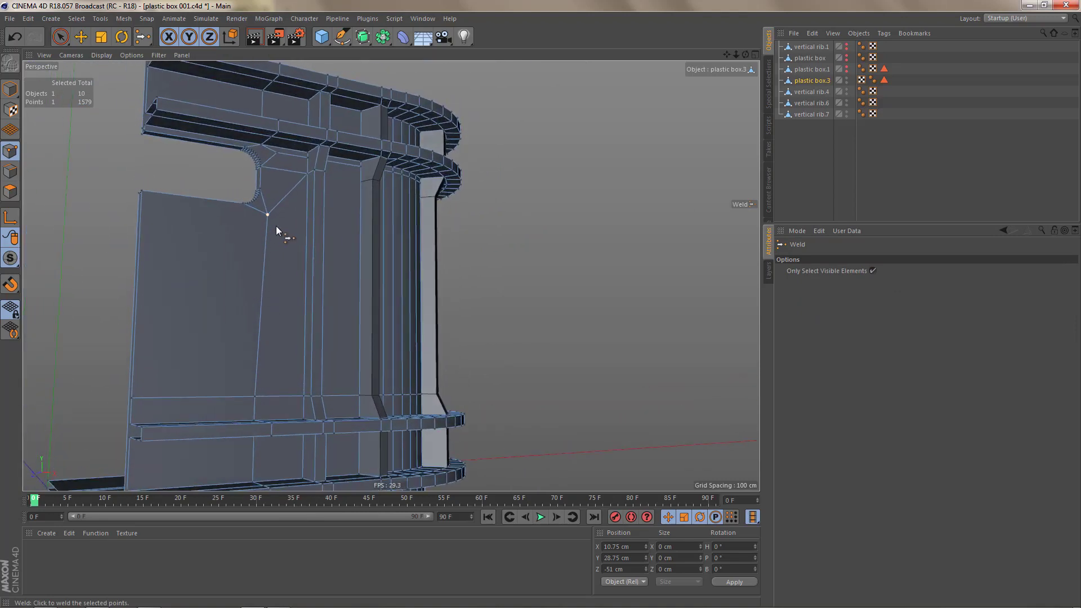
right_click_drag(276, 226, 346, 229, "alt")
middle_click_drag(305, 235, 295, 290, "alt")
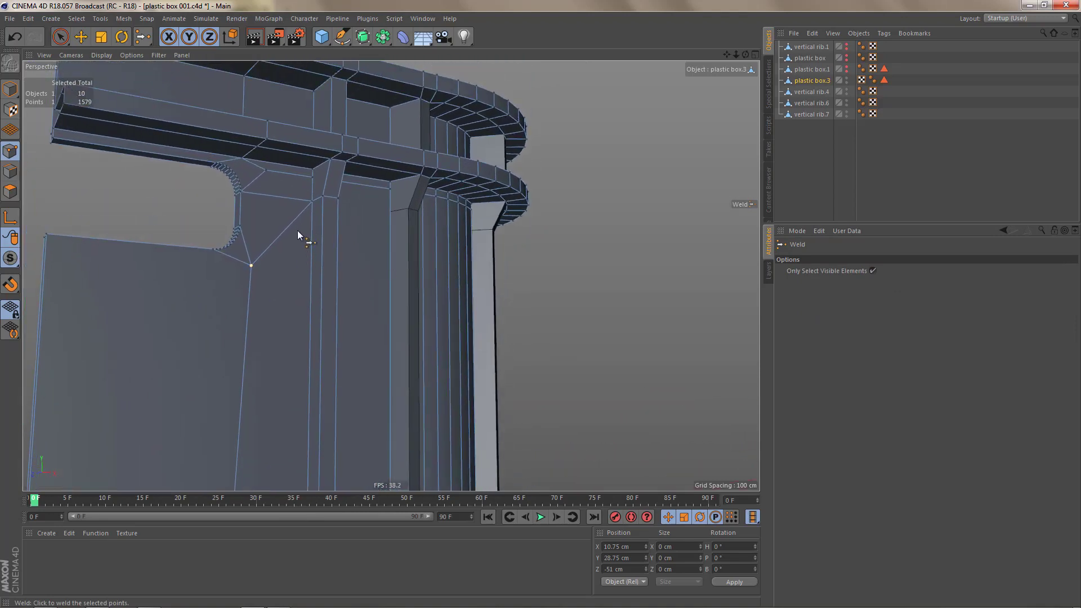
right_click_drag(318, 202, 345, 197, "alt")
middle_click_drag(331, 190, 339, 233, "alt")
right_click_drag(317, 201, 356, 201, "alt")
middle_click_drag(315, 221, 325, 227, "alt")
left_click_drag(325, 227, 323, 222, "alt")
Step: Weld the point just below the flange to the rib's top corner on the side facing the handle cutout
key("space")
left_click(323, 207, "shift")
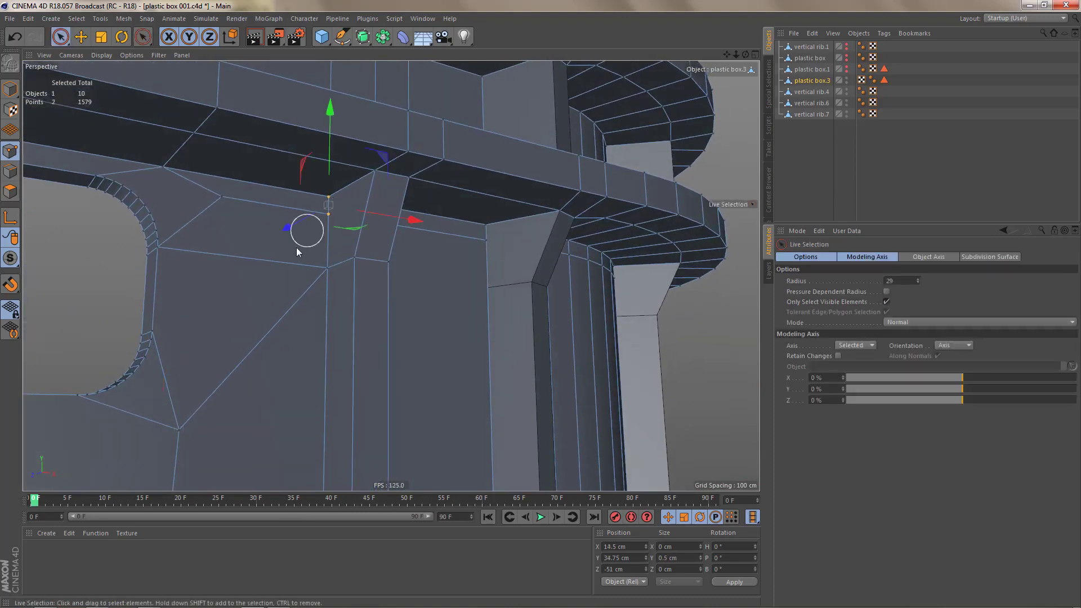
key("m")
key("q")
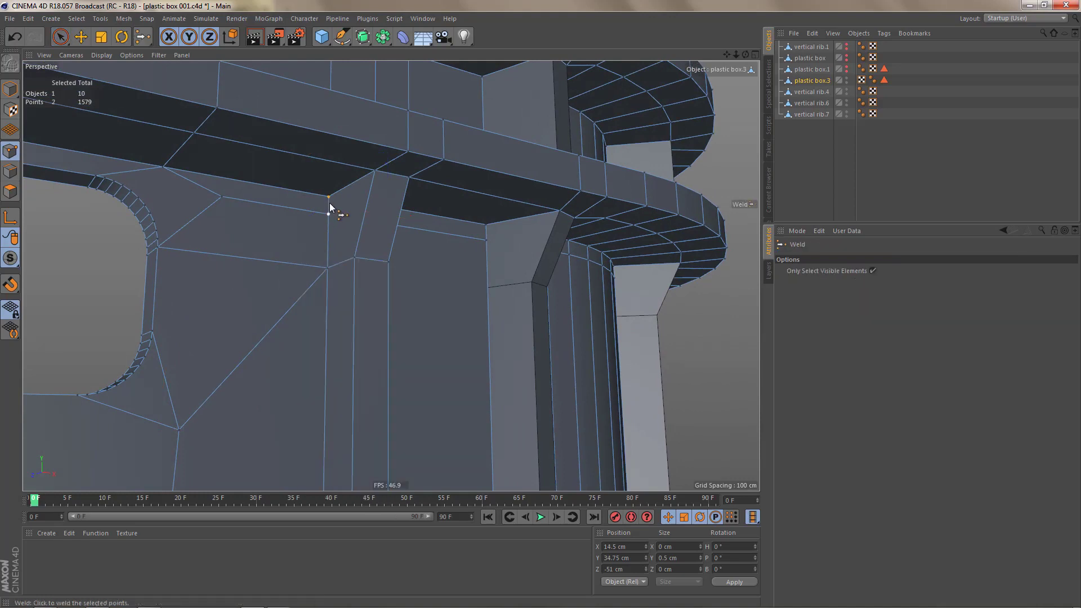
left_click(330, 203)
Step: Weld the point above the handle cutout's upper corner to the same top corner of the rib
key("space")
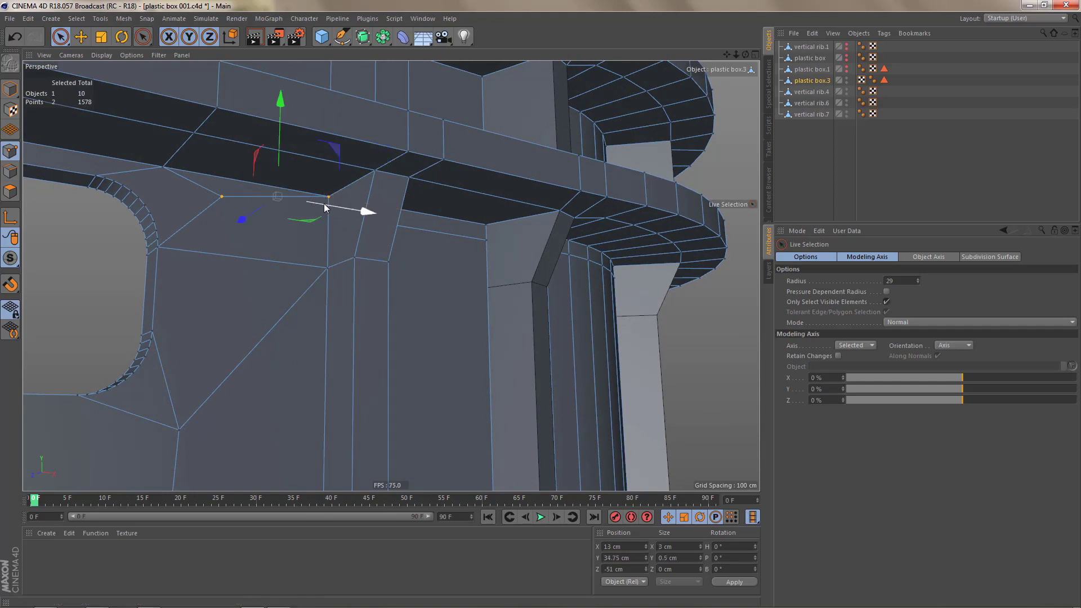
key("space")
left_click(330, 198)
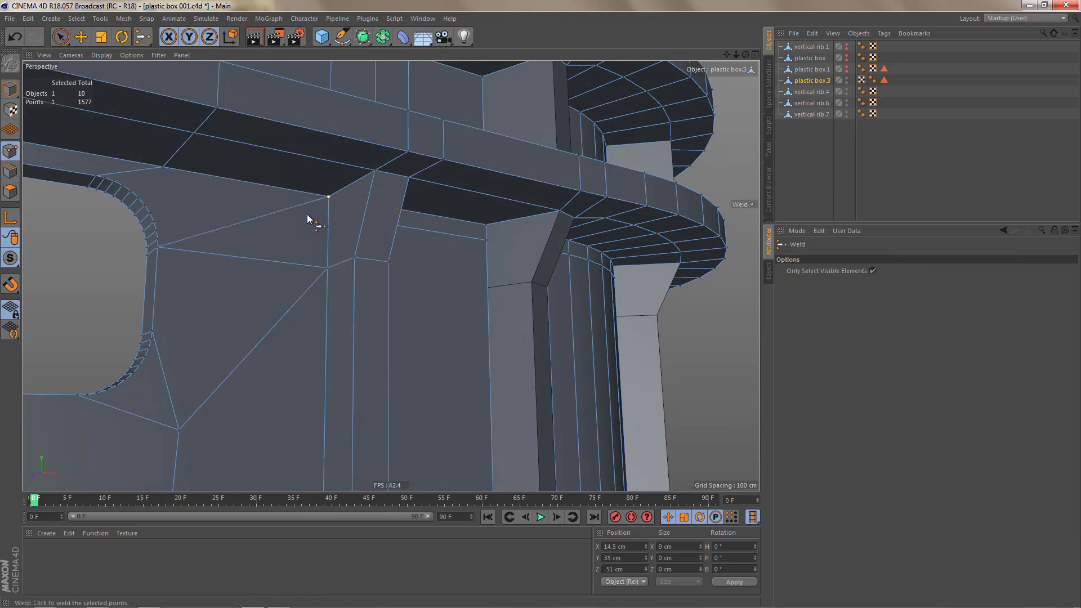
Step: In edge mode, dissolve the diagonal edge running from the handle cutout's rounded end to the rib's top corner
middle_click_drag(311, 233, 312, 236, "alt")
mouse_move(311, 237)
left_mouse_down("alt")
mouse_move(325, 232)
mouse_move(306, 239)
mouse_move(301, 227)
mouse_move(310, 235)
left_mouse_up("alt")
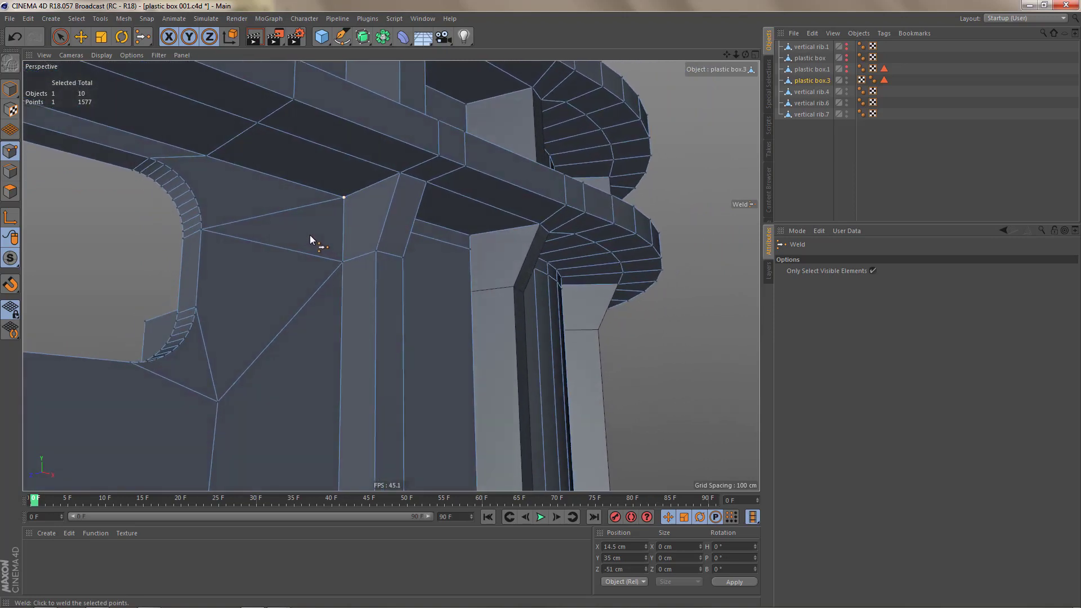
key("Return")
key("space")
left_click(287, 216)
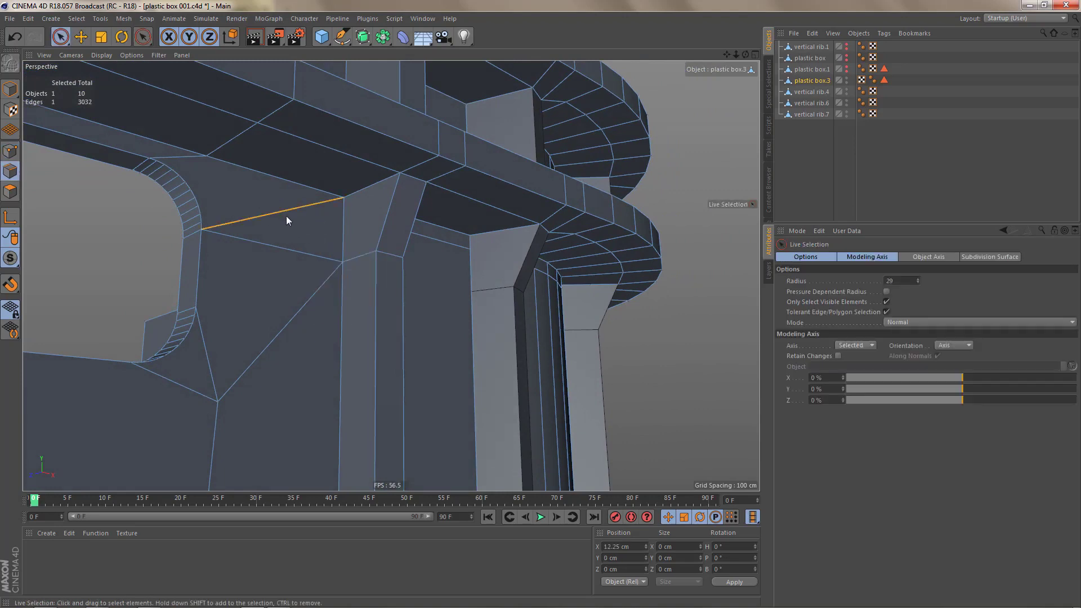
key("ctrl+BackSpace")
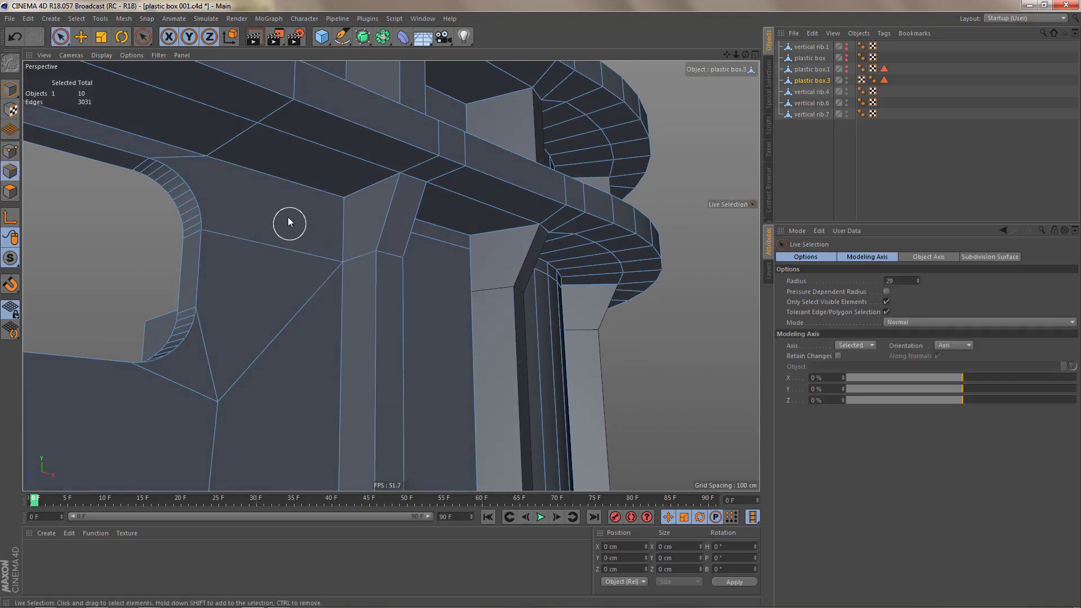
middle_click_drag(288, 218, 305, 243, "alt")
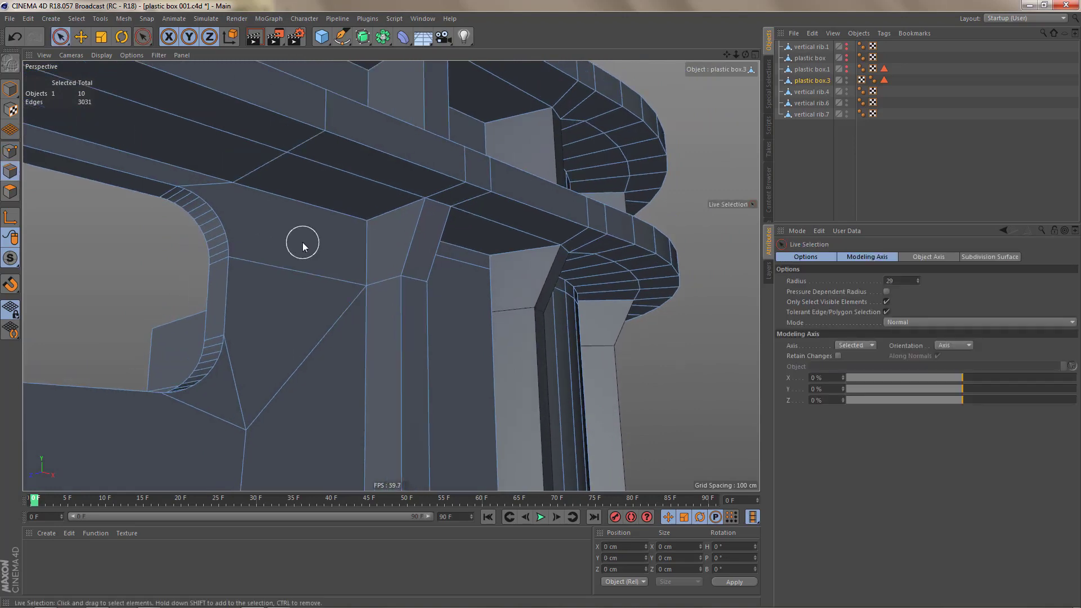
right_click_drag(302, 242, 291, 262, "alt")
middle_click_drag(315, 268, 300, 167, "alt")
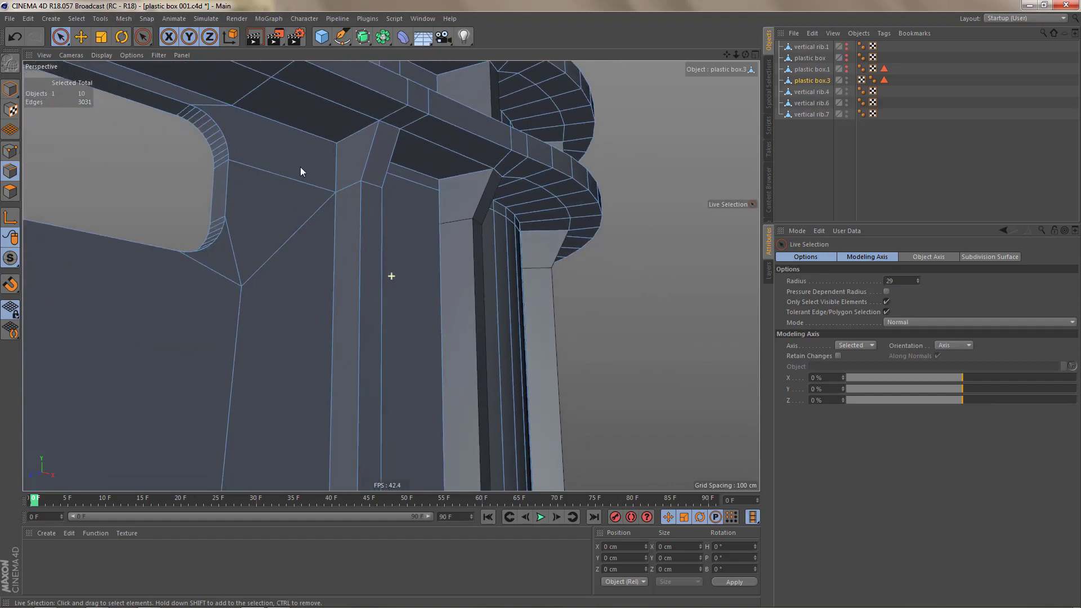
right_click_drag(292, 184, 283, 256, "alt")
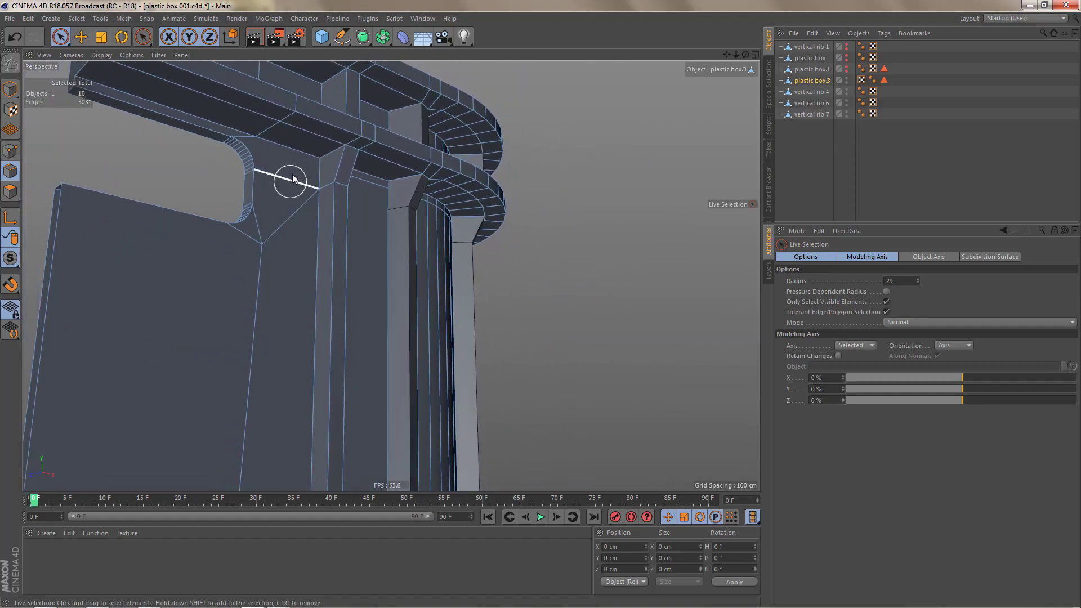
Step: Dissolve the horizontal edge just below the flange on the flat wall panel between the two ribs beside the handle cutout
left_click_drag(304, 200, 231, 204, "alt")
right_click_drag(371, 187, 438, 164, "alt")
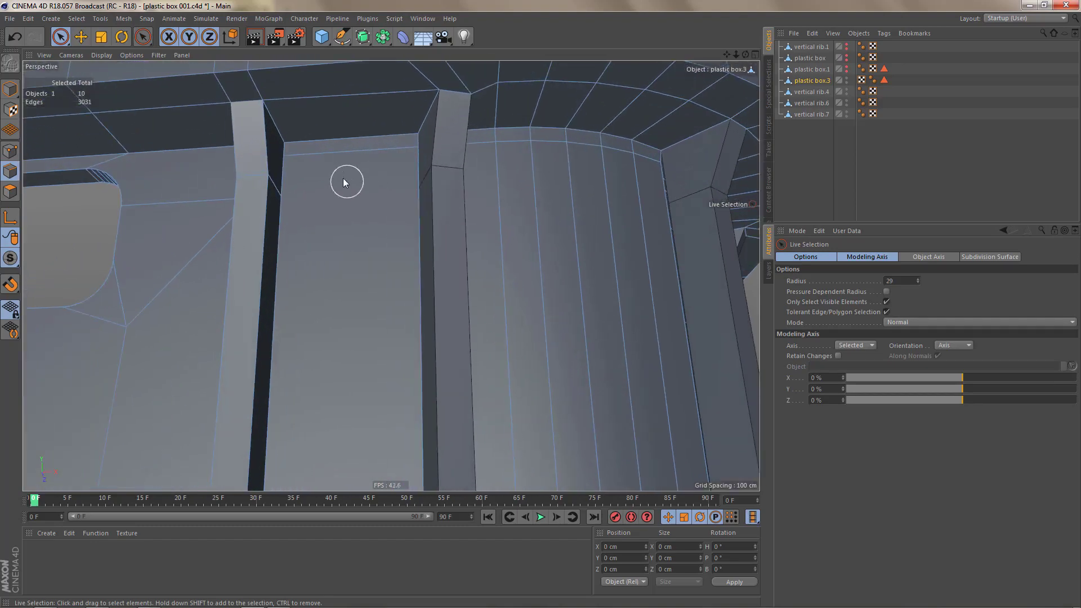
key("ctrl+Delete")
middle_click_drag(363, 205, 268, 229, "alt")
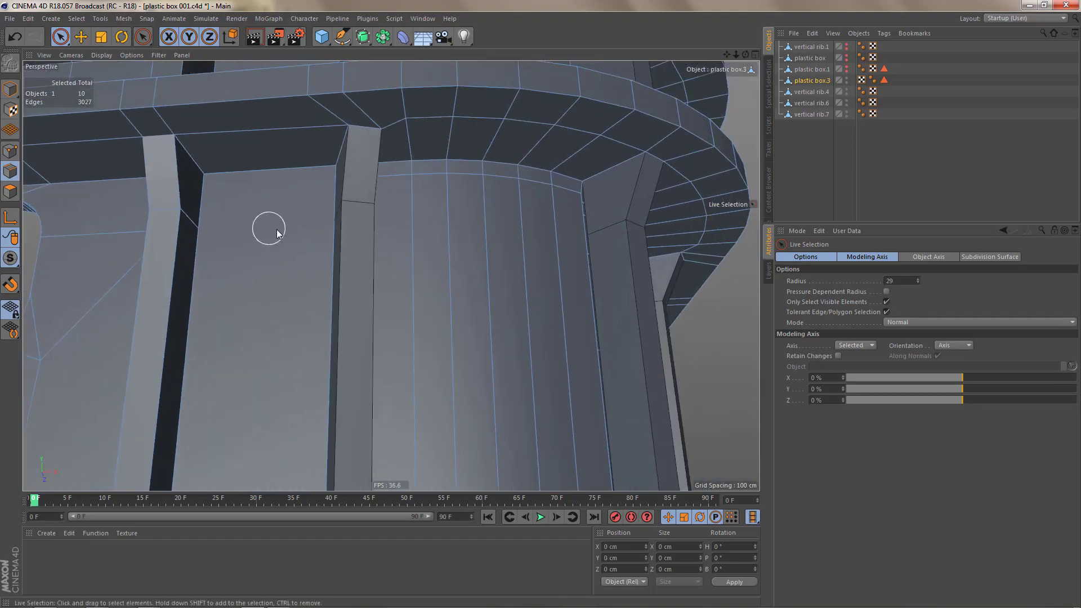
mouse_move(270, 228)
left_mouse_down("alt")
mouse_move(241, 249)
mouse_move(325, 249)
mouse_move(256, 222)
left_mouse_up("alt")
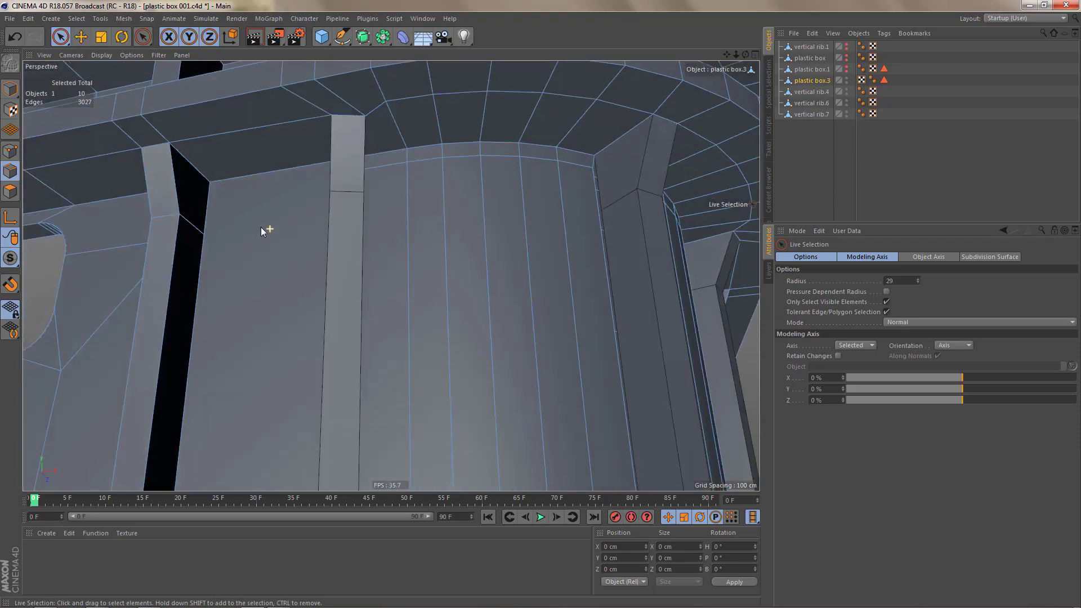
Step: Undo the recent weld and dissolve edits back to before the two edge rows on the first curved corner section were removed
key("ctrl+z")
key("ctrl+z")
key("ctrl+z")
key("ctrl+z")
key("ctrl+z")
key("ctrl+z")
key("ctrl+z")
key("ctrl+z")
key("ctrl+z")
key("ctrl+z")
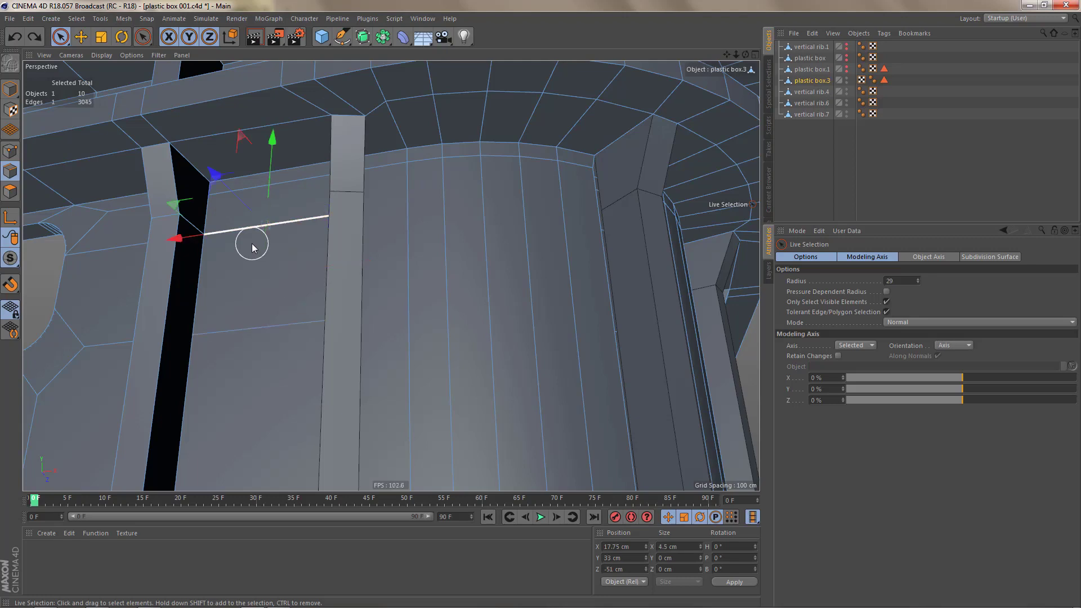
key("ctrl+z")
key("ctrl+z")
key("ctrl+z")
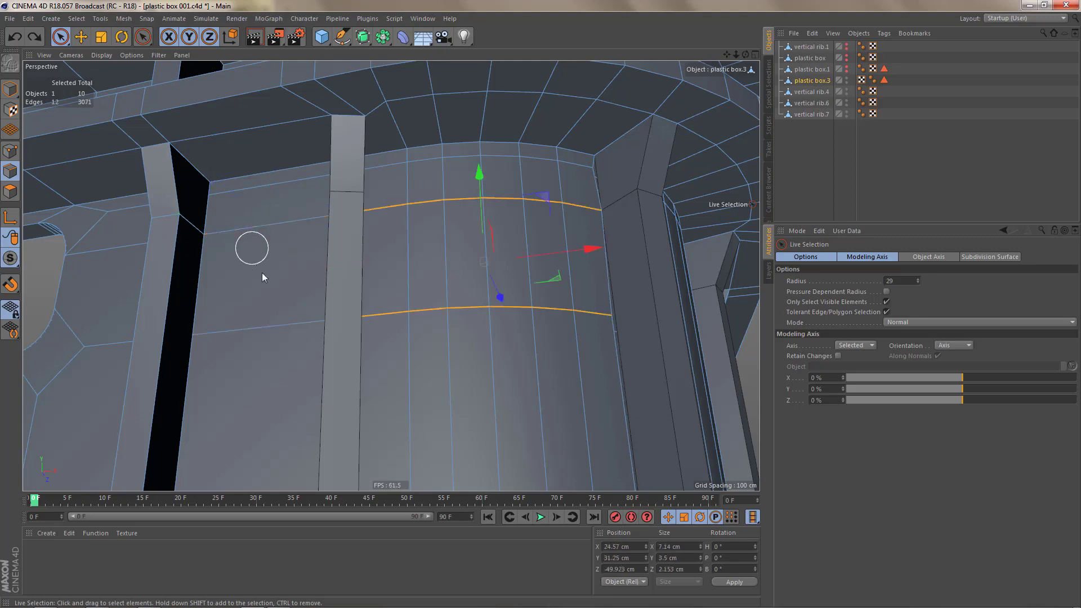
Step: Undo further to also restore the two dissolved edge rows on the adjacent curved corner section
key("e")
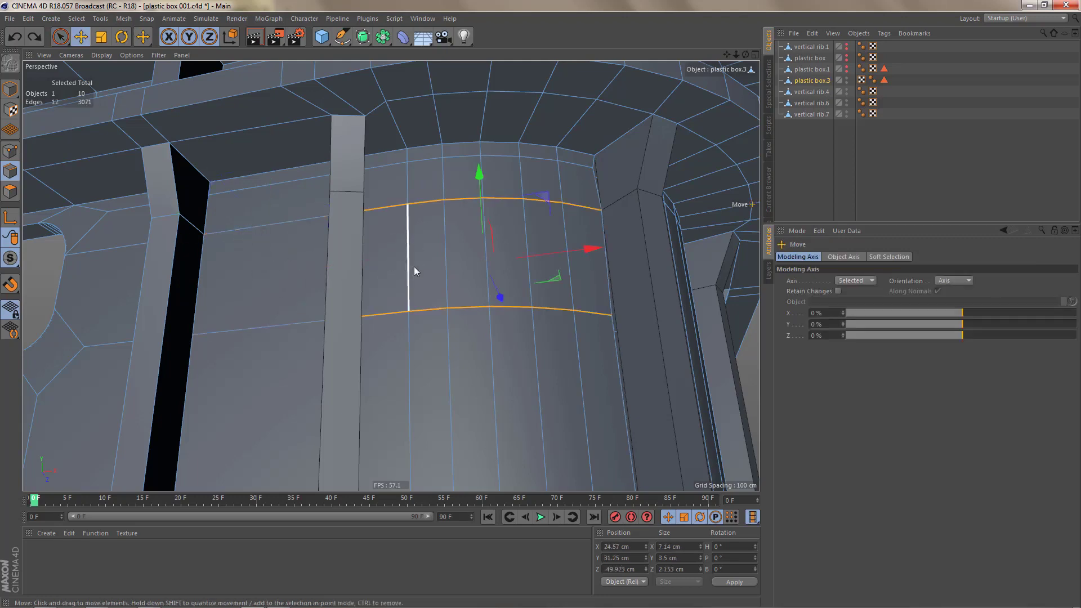
left_click_drag(413, 266, 386, 281, "alt")
scroll(386, 280, "down", 3)
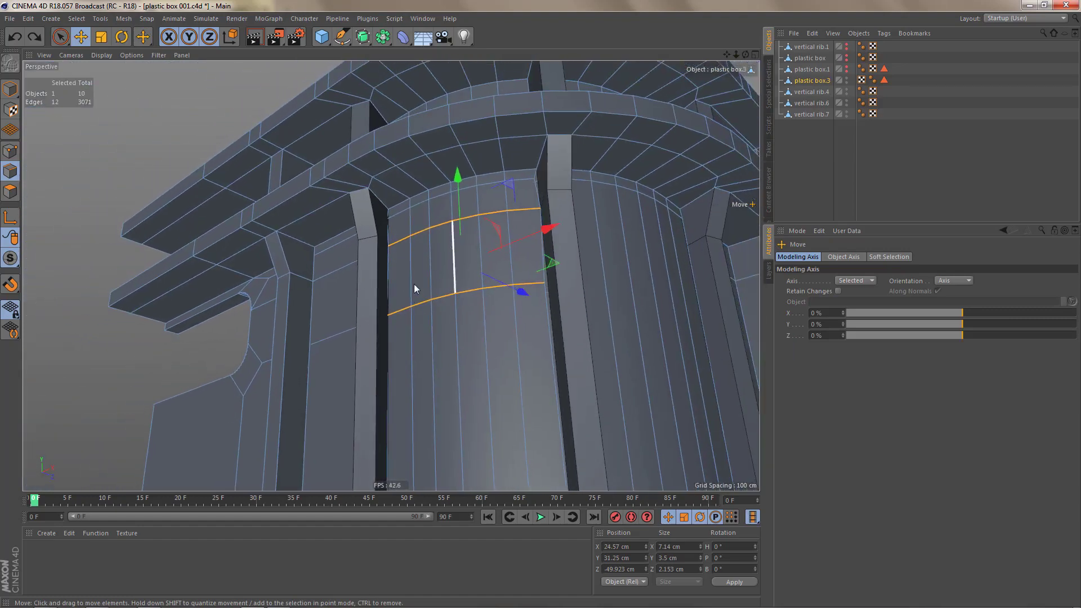
middle_click_drag(414, 284, 349, 283, "alt")
left_click_drag(422, 281, 384, 287, "alt")
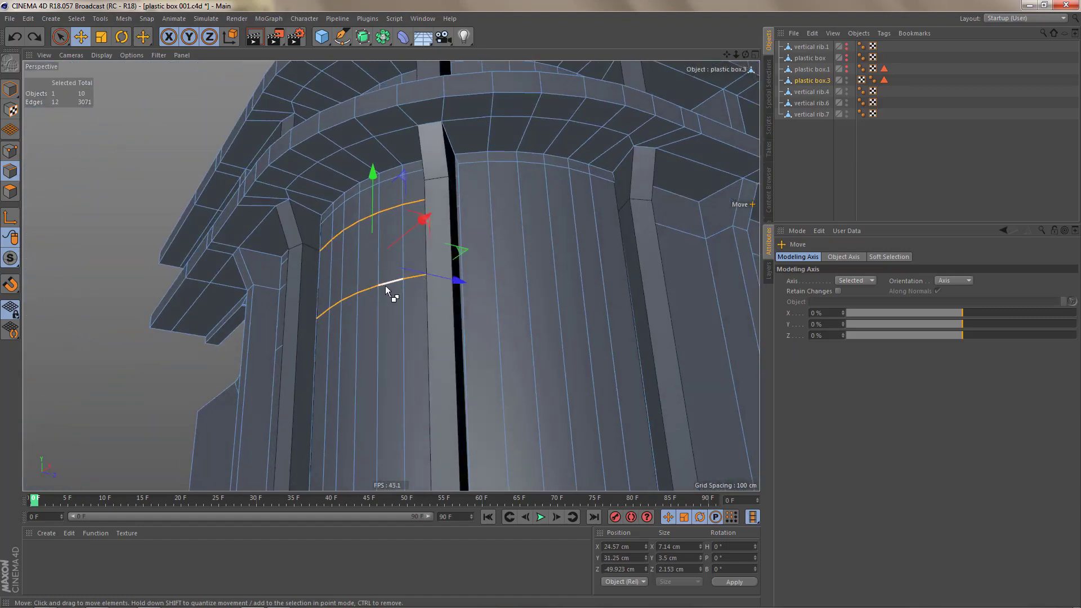
key("ctrl+z")
key("ctrl+z")
key("ctrl+z")
key("ctrl+z")
key("ctrl+z")
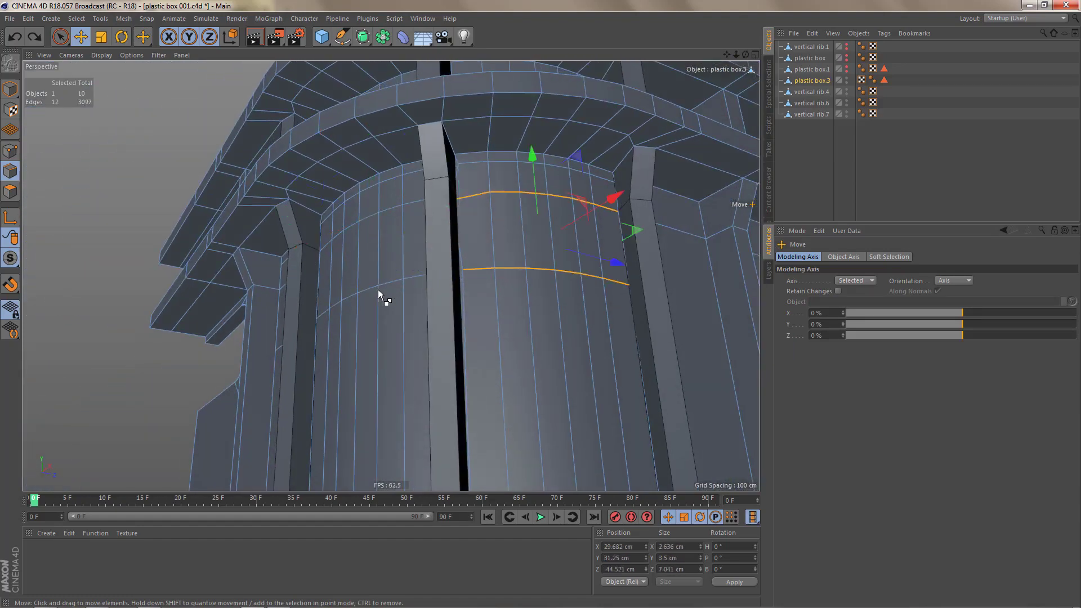
middle_click_drag(488, 289, 448, 281, "alt")
left_click_drag(476, 276, 438, 285, "alt")
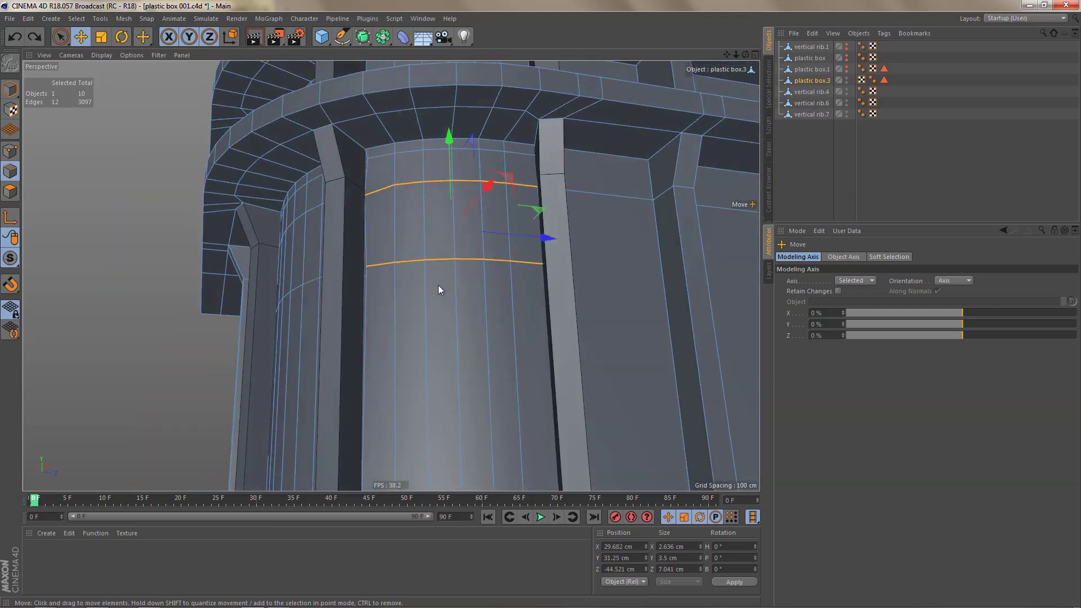
Step: Dissolve the edge row just below the flange and the lowest of the three rows on both curved corner sections, keeping the middle row
double_click(436, 181)
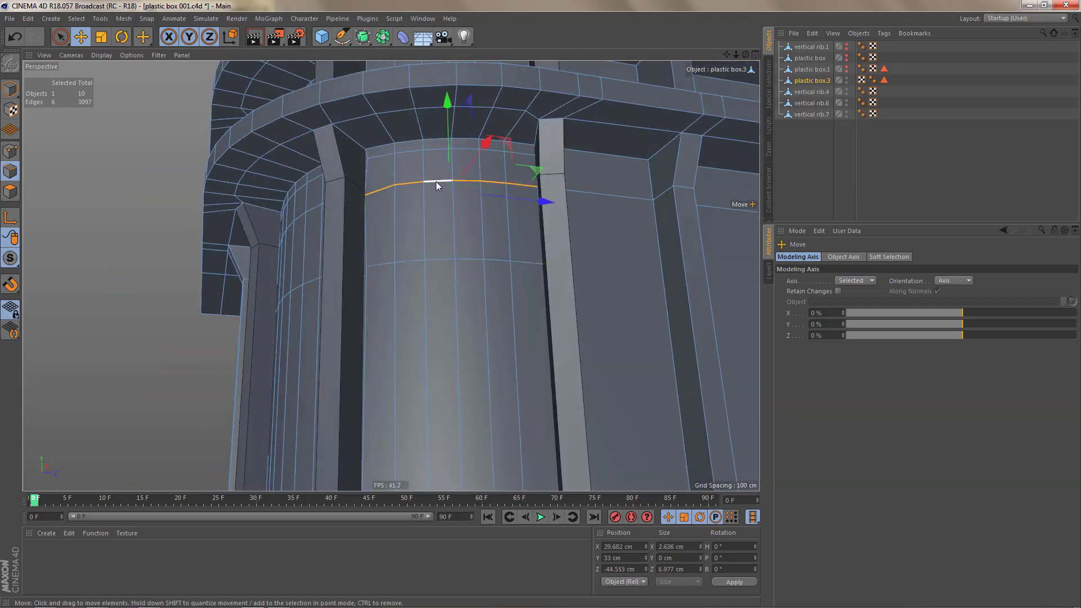
double_click(414, 157)
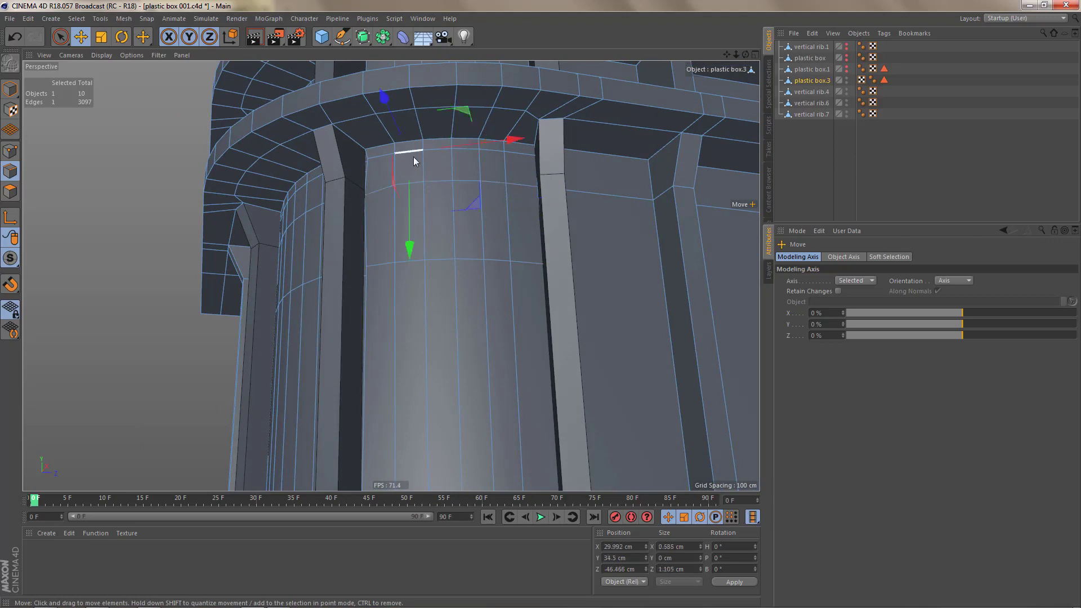
double_click(411, 263, "shift")
key("ctrl+Delete")
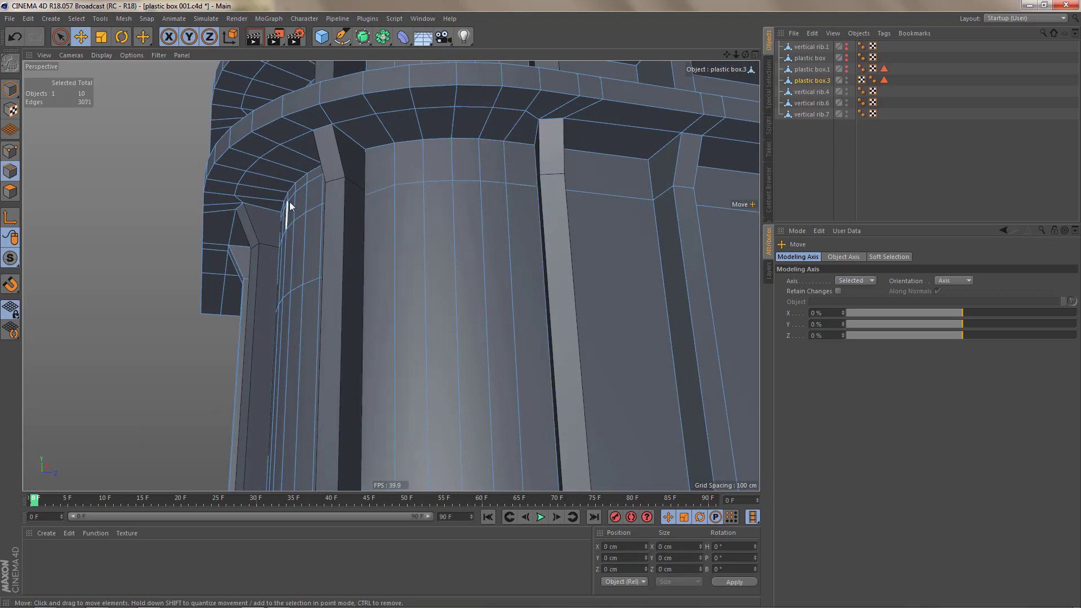
double_click(312, 184)
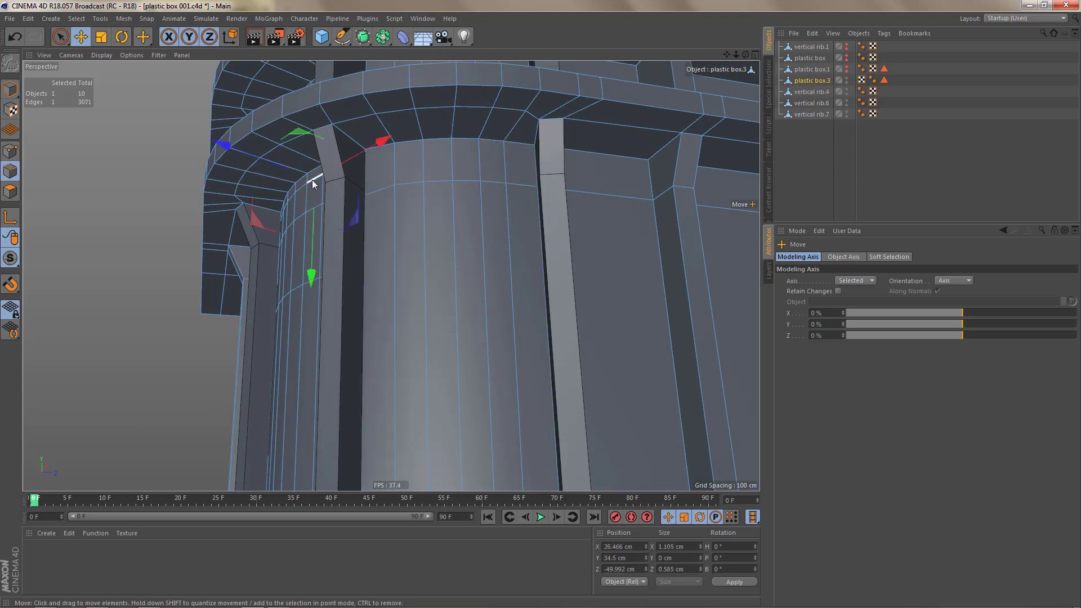
double_click(312, 282, "shift")
key("ctrl+Delete")
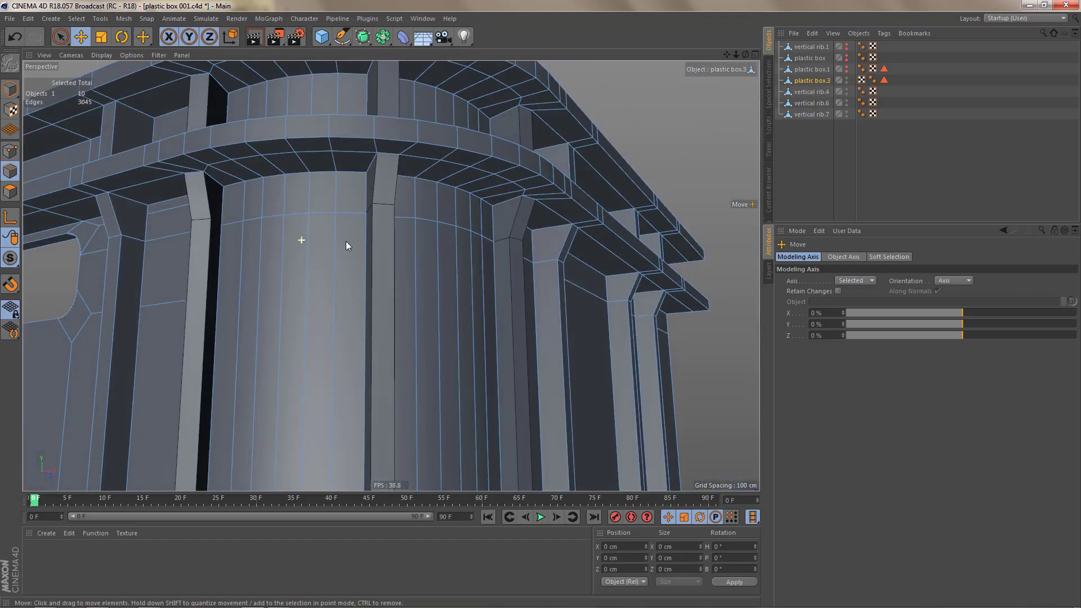
Step: Dissolve the horizontal edge below the flange and the lower horizontal edge on the flat panel between the corner and the handle-side rib
middle_click_drag(345, 241, 405, 285, "alt")
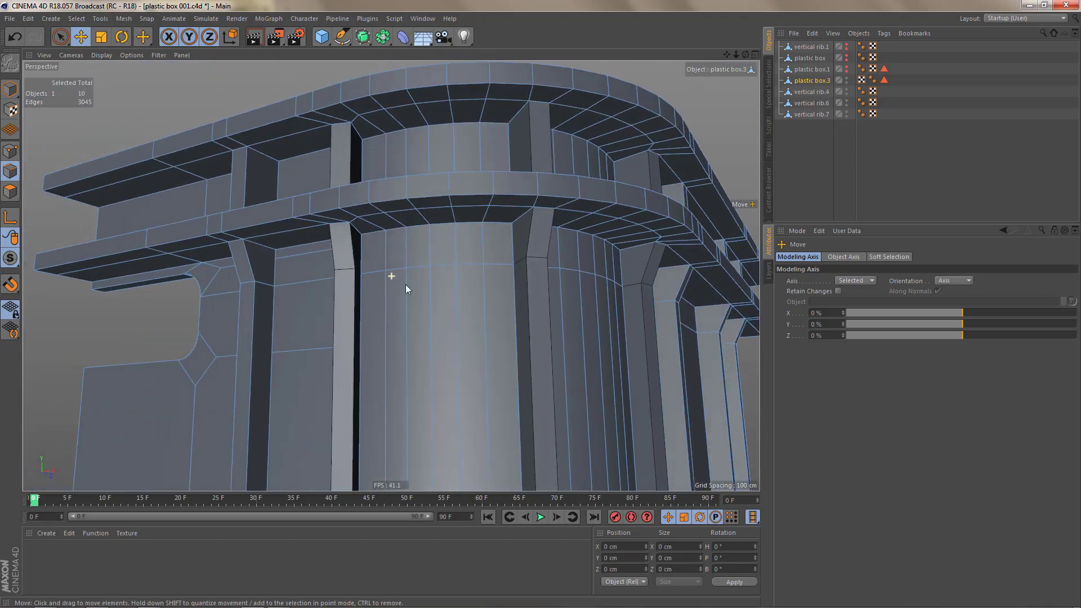
left_click_drag(387, 285, 475, 285, "alt")
right_click_drag(356, 277, 423, 266, "alt")
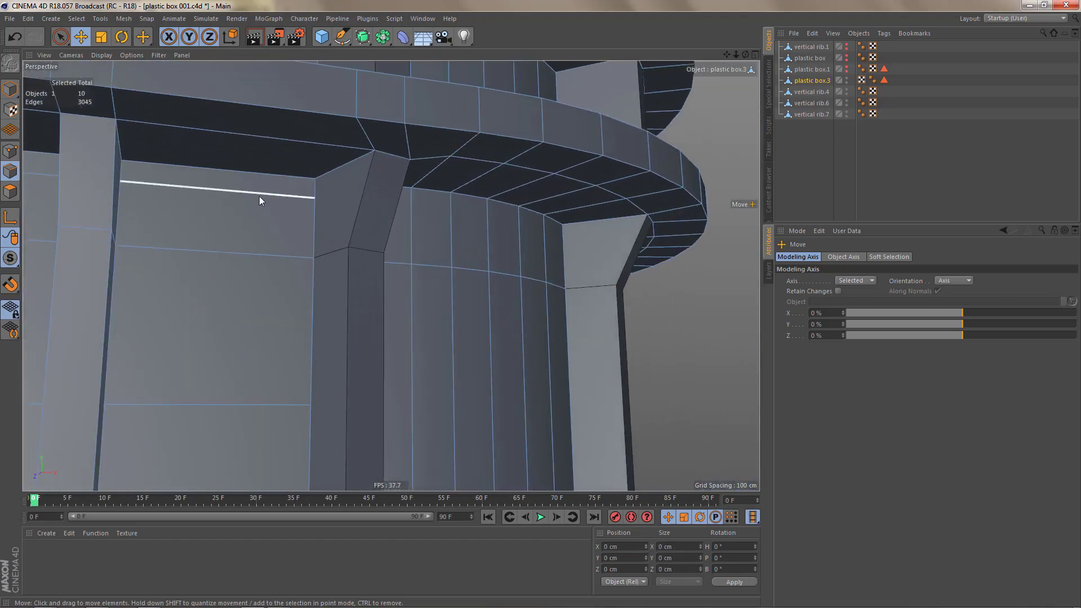
left_click(258, 195)
left_click(212, 406, "shift")
key("ctrl+Delete")
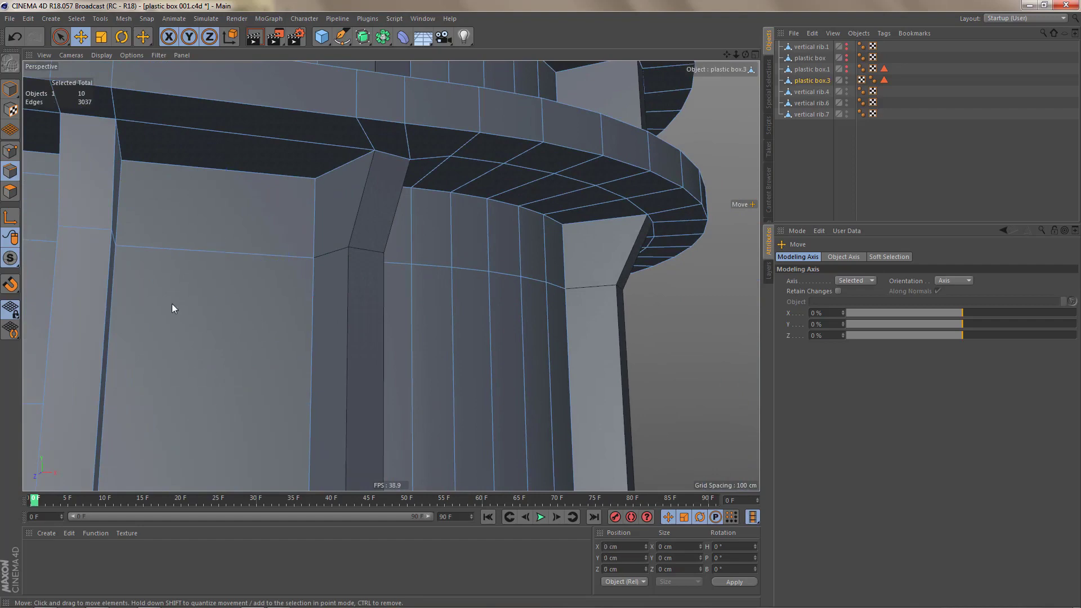
Step: Dissolve the horizontal edge just below the flange that runs from above the handle cutout's corner to the nearest rib
mouse_move(158, 293)
left_mouse_down("alt")
mouse_move(136, 289)
mouse_move(219, 305)
mouse_move(181, 315)
mouse_move(292, 306)
mouse_move(178, 290)
left_mouse_up("alt")
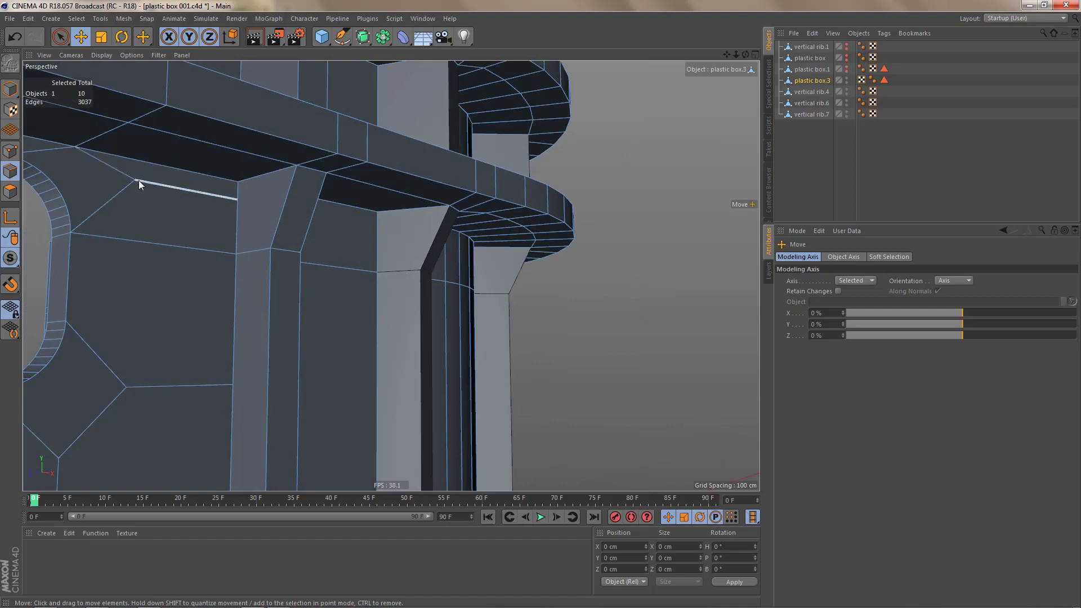
left_click(139, 180)
key("ctrl+Delete")
key("ctrl+Delete")
left_click_drag(160, 222, 85, 248, "alt")
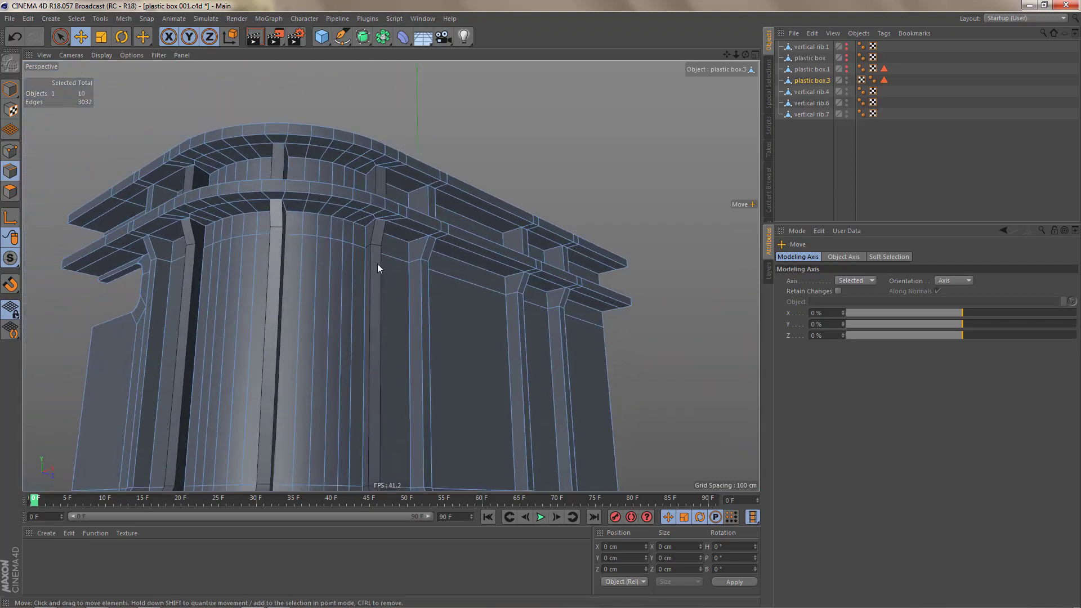
Step: Merge plastic box.3, vertical rib.4, vertical rib.6 and vertical rib.7 into one object with Connect Objects + Delete
right_click_drag(372, 265, 389, 248, "alt")
left_click_drag(387, 246, 410, 276, "alt")
right_click_drag(381, 256, 427, 235, "alt")
left_click_drag(377, 232, 343, 241, "alt")
right_click_drag(343, 241, 312, 264, "alt")
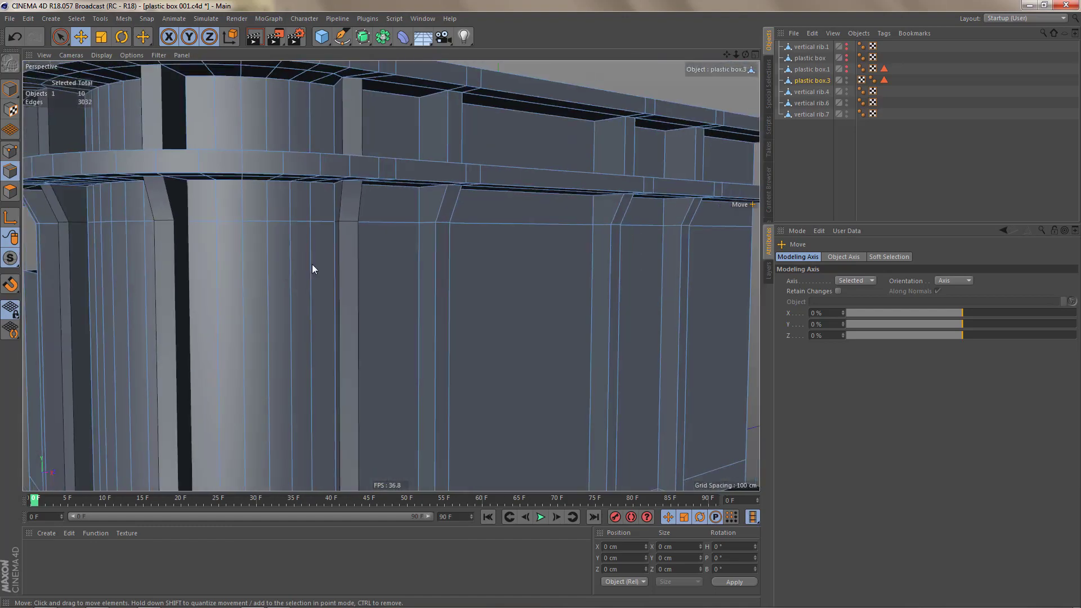
left_click_drag(312, 265, 324, 242, "alt")
right_click_drag(325, 242, 308, 252, "alt")
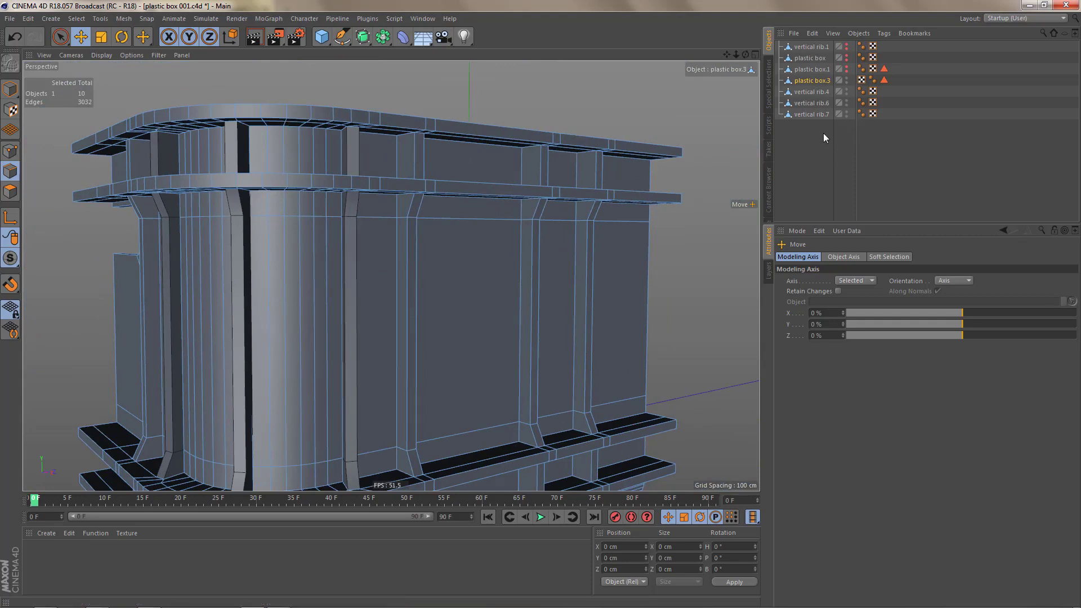
left_click(814, 115, "shift")
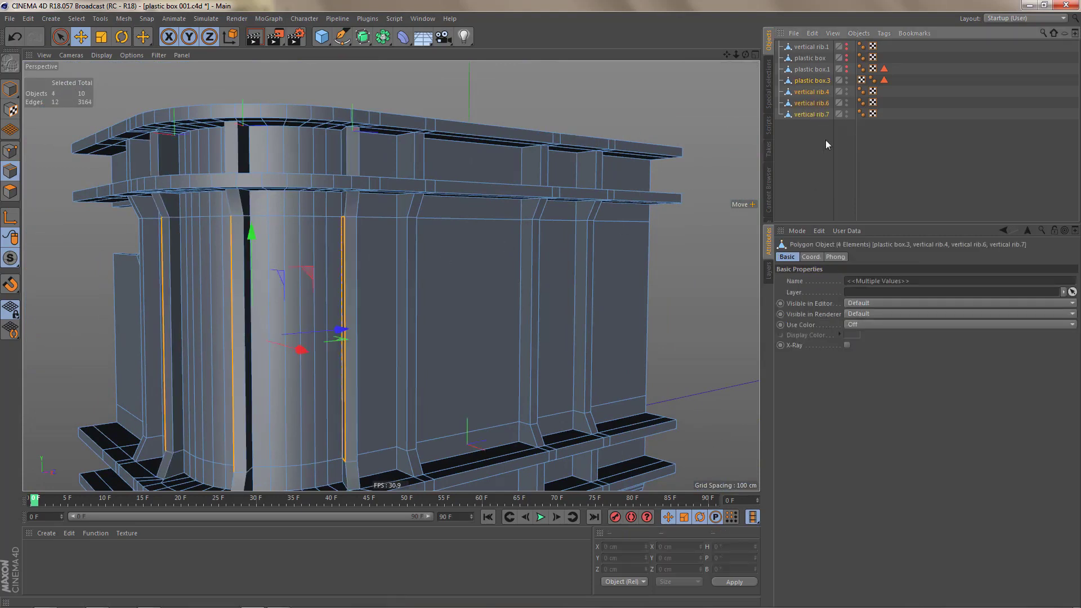
right_click(819, 112)
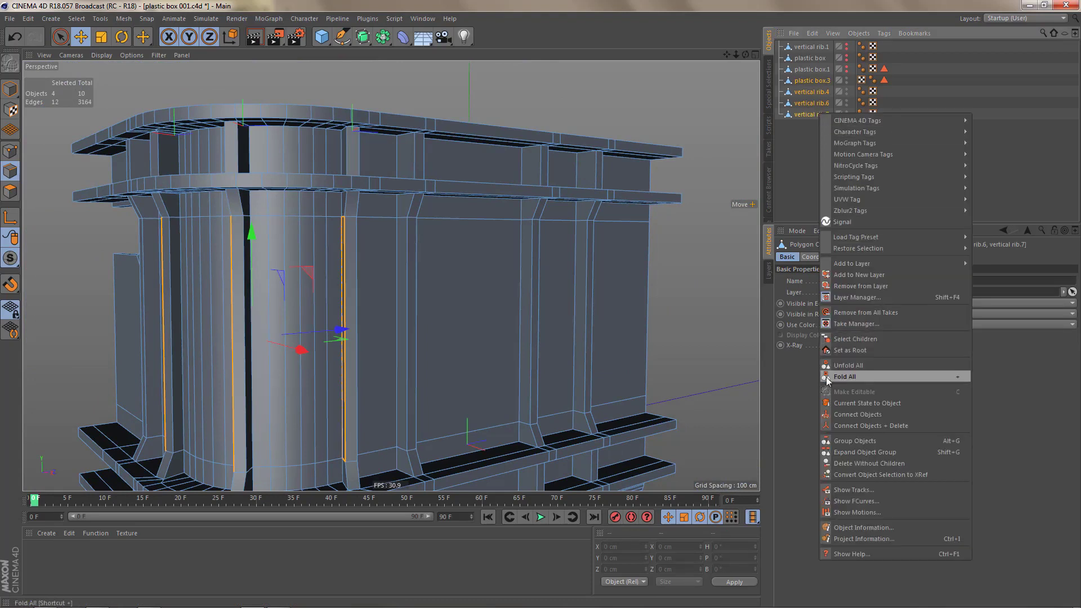
left_click(847, 425)
middle_click_drag(554, 292, 636, 291, "alt")
Step: Optimize the merged box mesh to weld the duplicate points where the ribs meet the walls
left_click(554, 291)
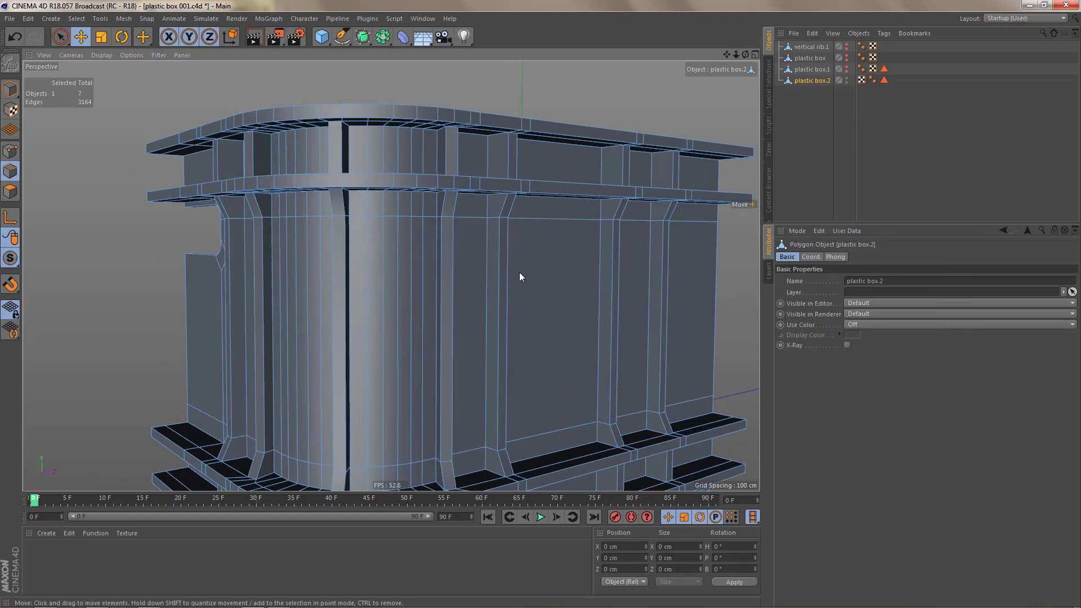
key("n")
key("a")
key("u")
key("o")
left_click_drag(465, 237, 478, 222, "alt")
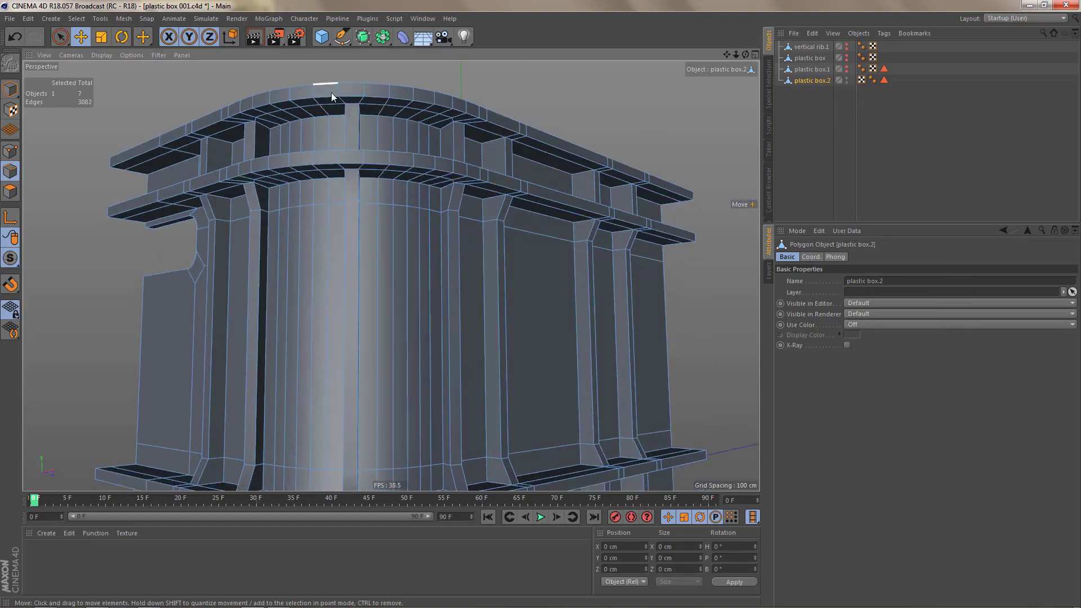
Step: Try smoothing the merged box with a Subdivision Surface generator, and undo it
left_click(363, 38, "alt")
left_click_drag(397, 190, 412, 238, "alt")
key("ctrl+z")
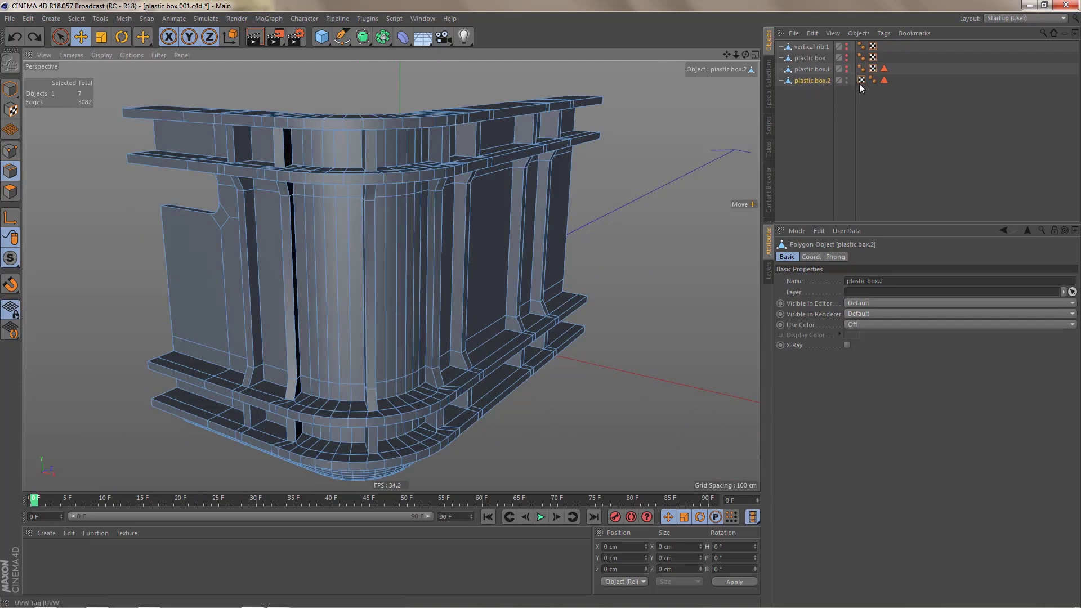
Step: Add a Bevel deformer as a child of plastic box.2 and enable its Limit and Use Angle options
left_click(403, 39)
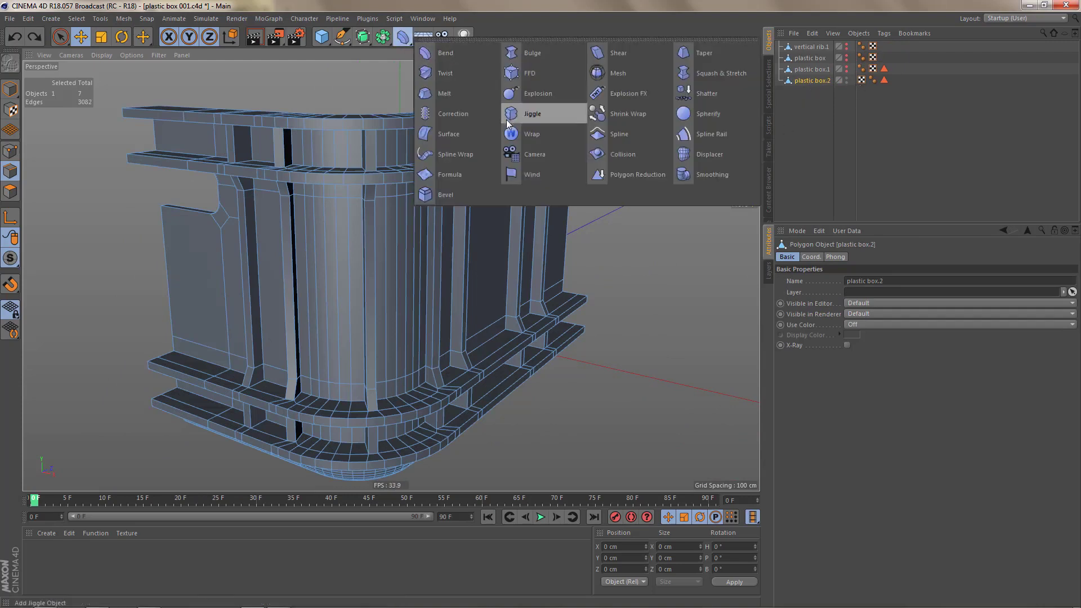
left_click(456, 195)
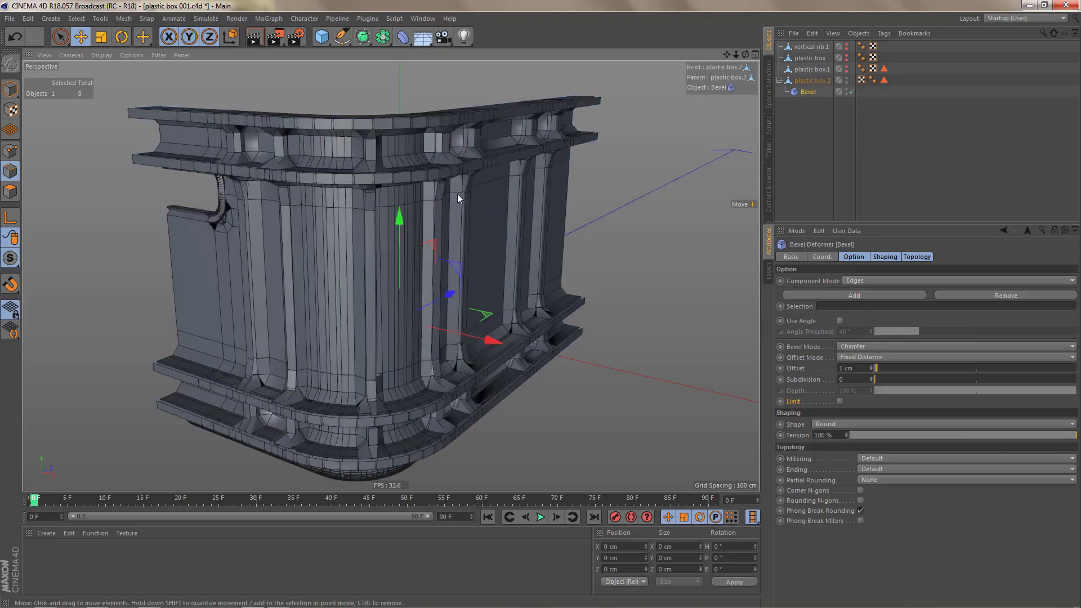
left_click_drag(423, 205, 467, 231, "alt")
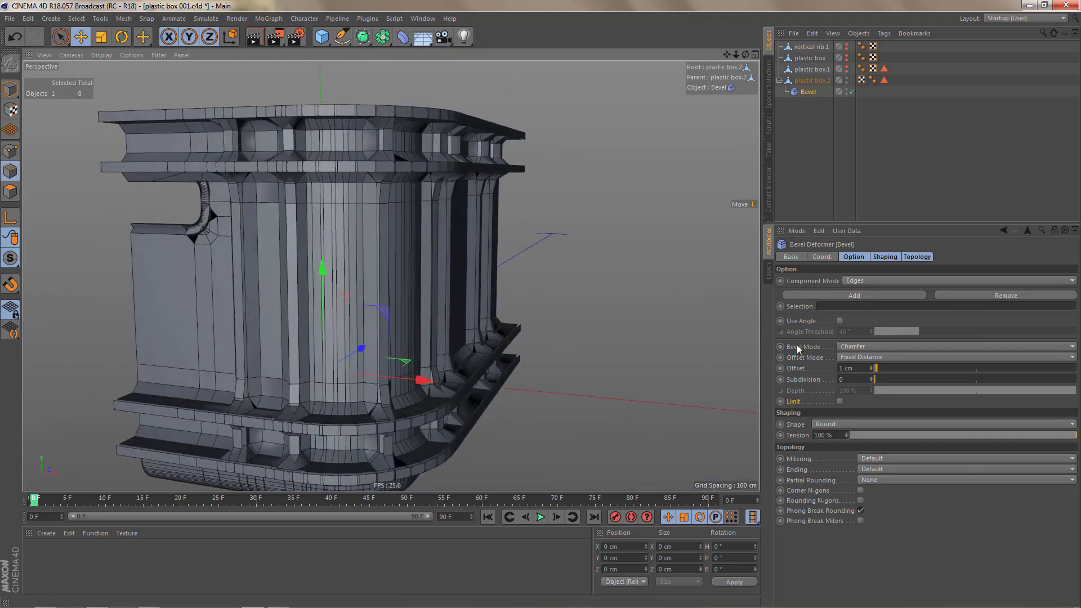
left_click(840, 402)
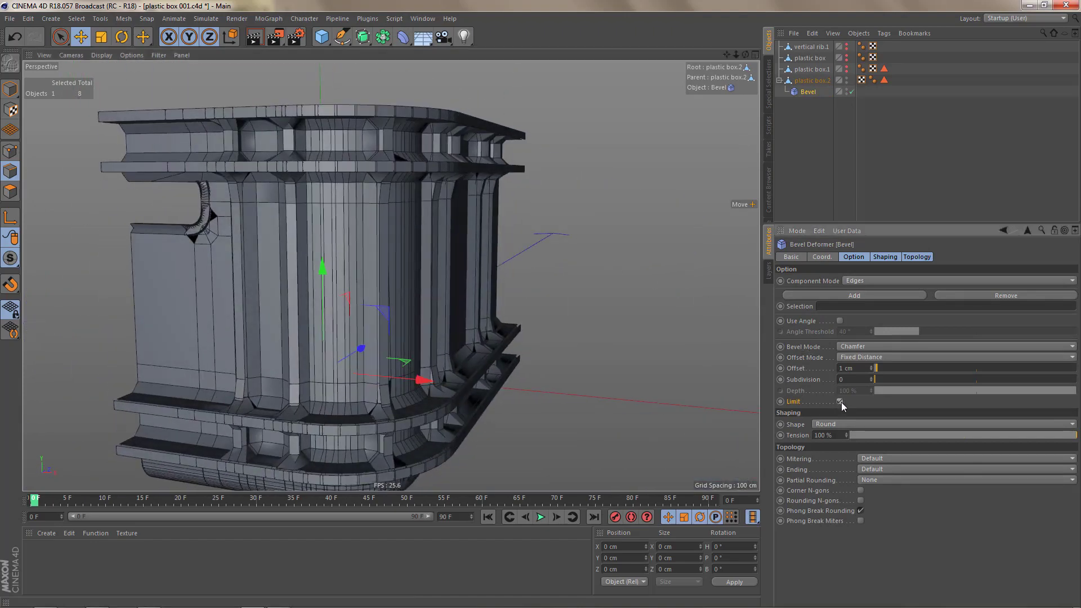
left_click(840, 320)
Step: Reduce the Bevel deformer's offset to 0.2 cm
left_click(871, 370)
left_click(871, 370)
left_click(871, 370)
left_click(871, 371)
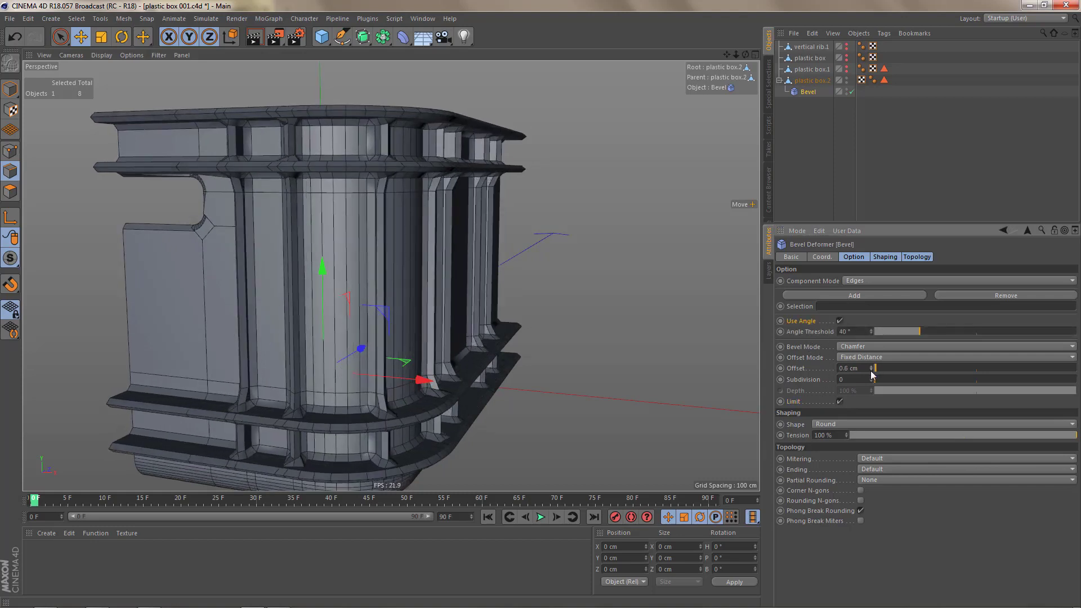
left_click(871, 371)
left_click(870, 370)
right_click_drag(392, 414, 543, 423, "alt")
left_click(871, 370)
left_click(871, 370)
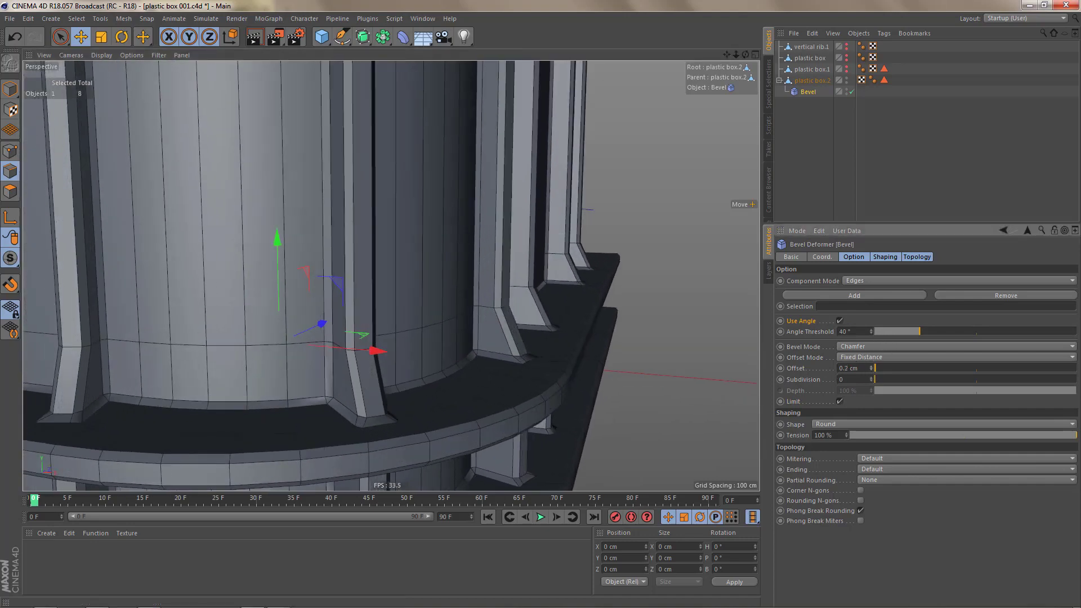
Step: Set the Bevel deformer's subdivision to 2 to round the box's beveled edges
left_click_drag(442, 345, 501, 362, "alt")
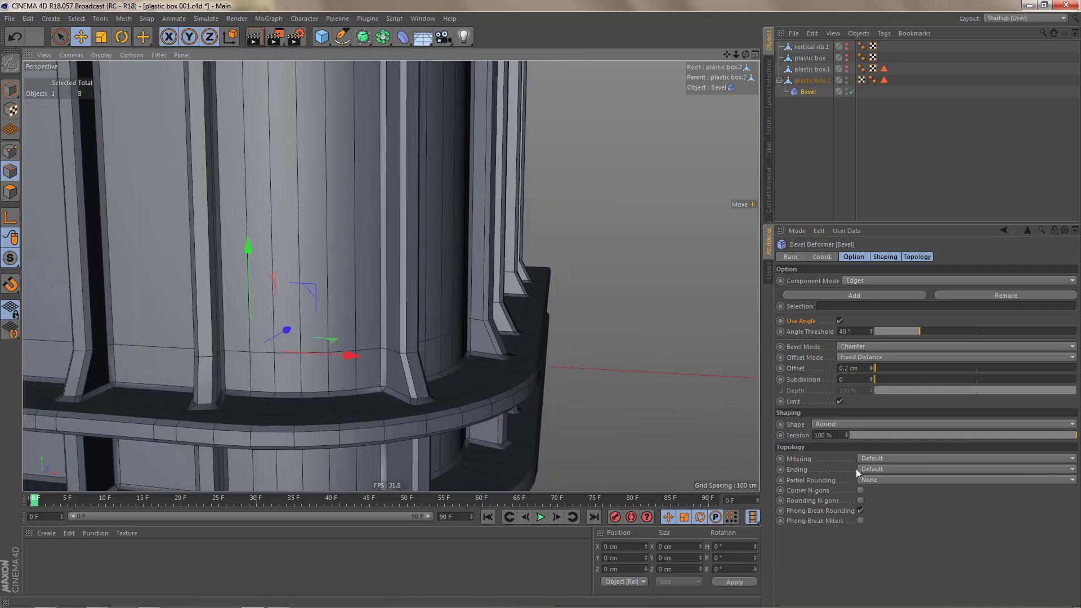
left_click(870, 378)
left_click(870, 377)
right_click_drag(259, 262, 276, 331, "alt")
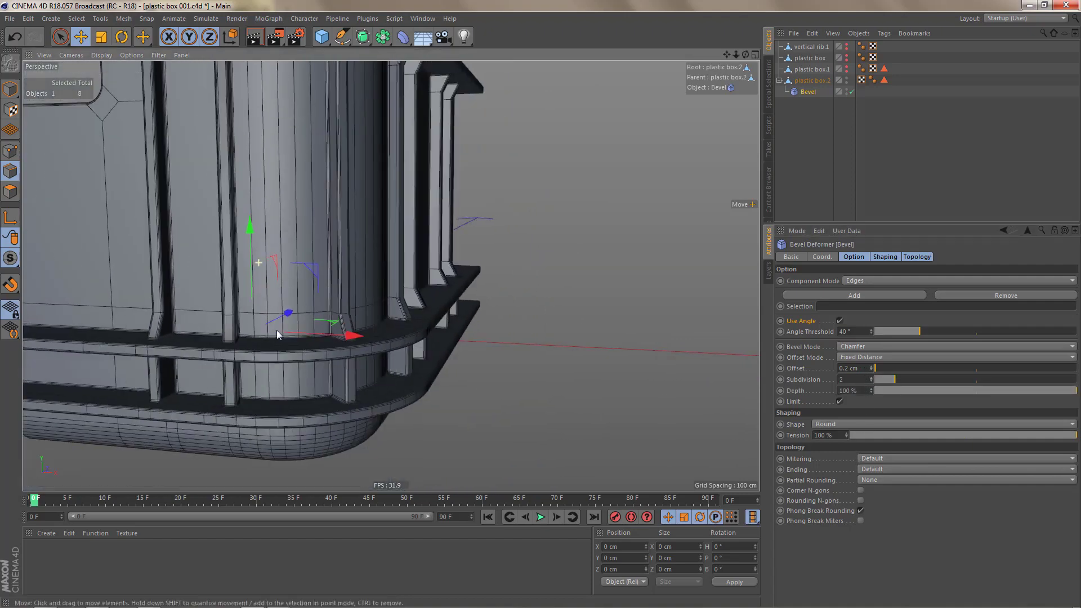
Step: Render the viewport from above the lower corner and from the side to examine the box's rounded edges
mouse_move(341, 310)
left_mouse_down("alt")
mouse_move(338, 328)
mouse_move(319, 336)
mouse_move(336, 355)
left_mouse_up("alt")
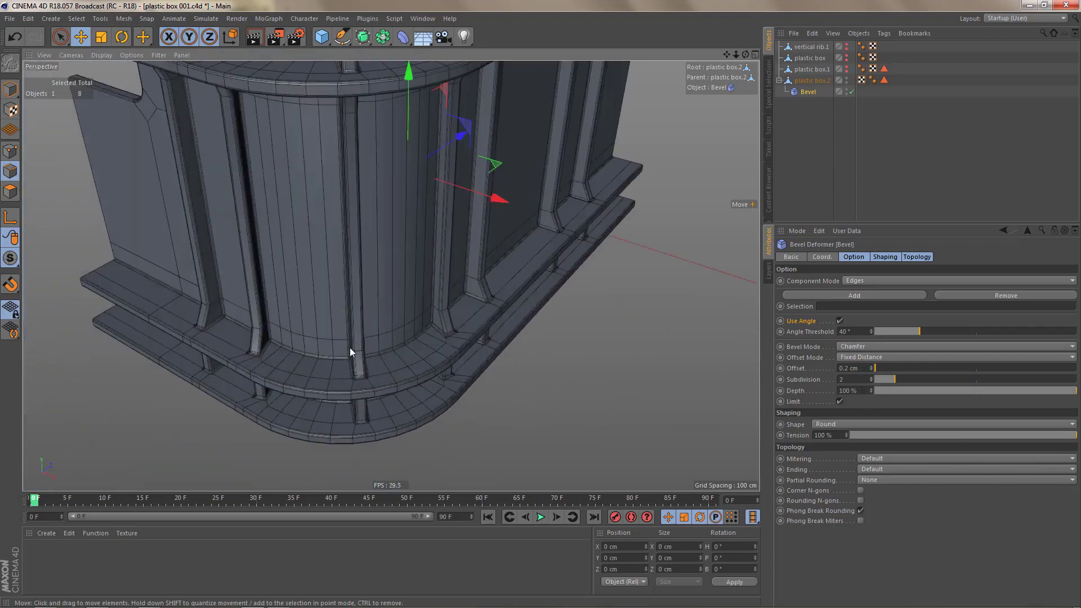
middle_click_drag(349, 347, 350, 364, "alt")
key("ctrl+r")
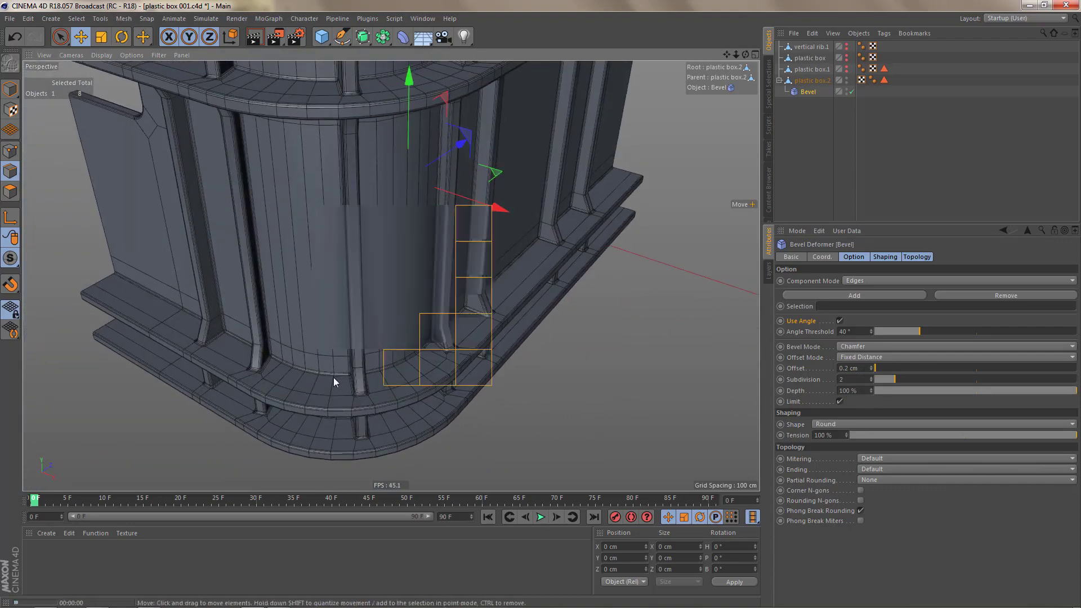
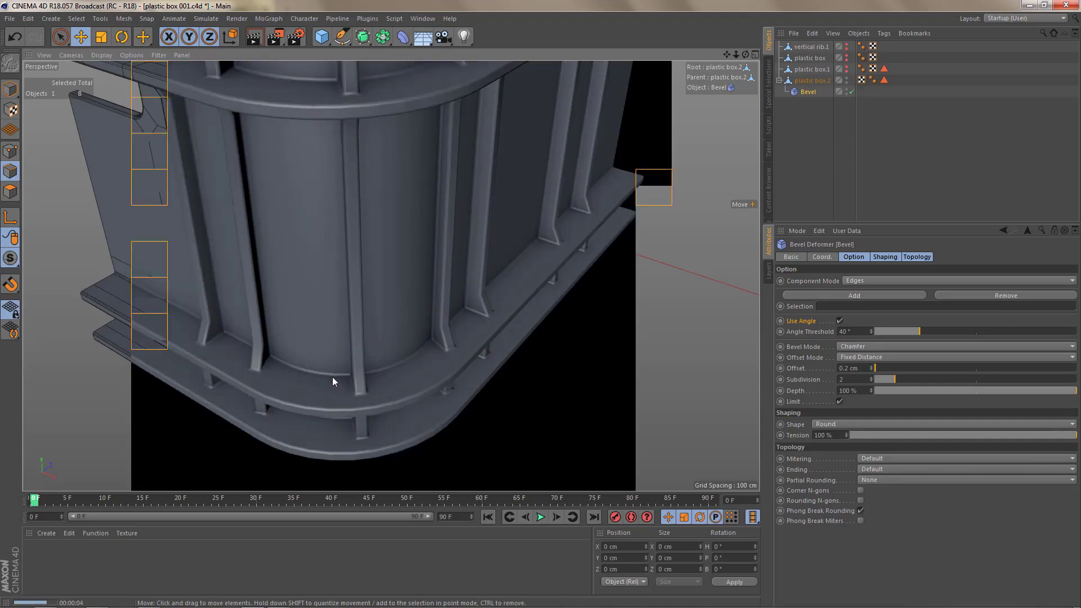
scroll(333, 377, "down", 5)
mouse_move(334, 372)
left_mouse_down("alt")
mouse_move(360, 311)
mouse_move(389, 319)
mouse_move(422, 269)
left_mouse_up("alt")
key("ctrl+r")
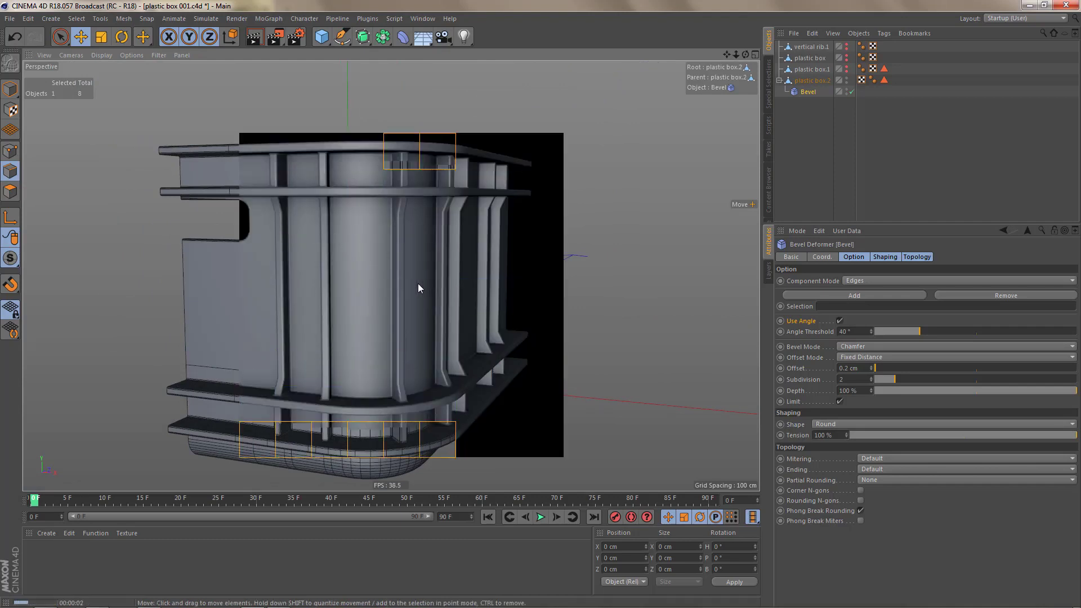
scroll(418, 283, "down", 1)
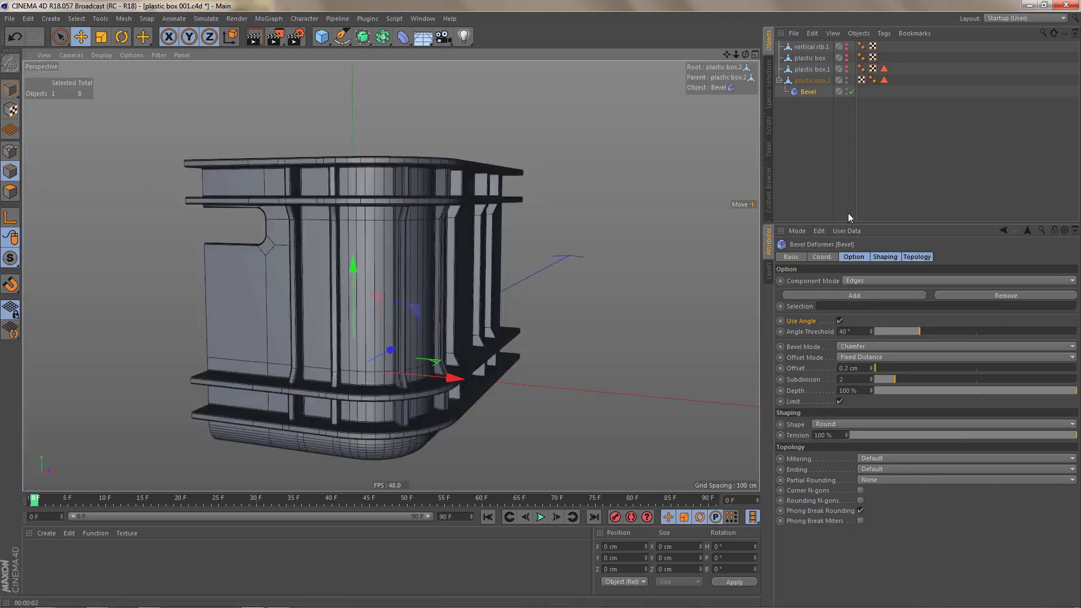
Step: Move the Bevel deformer out of plastic box.2 to the top level of the hierarchy and select plastic box.2
left_click_drag(811, 93, 805, 108)
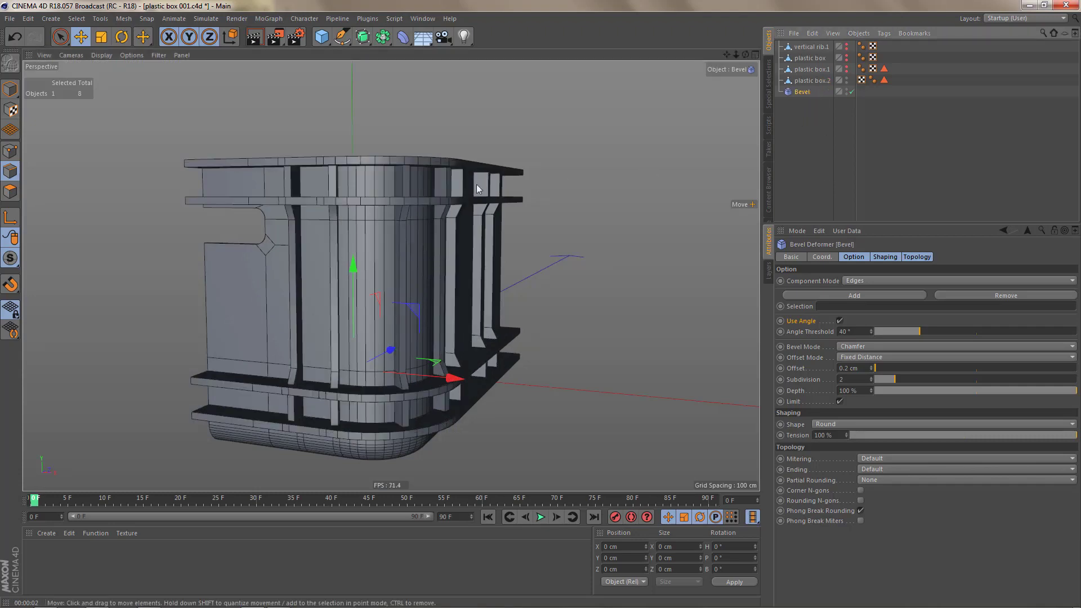
middle_click_drag(422, 219, 521, 239, "alt")
left_click_drag(426, 259, 656, 310, "alt")
left_click(811, 81)
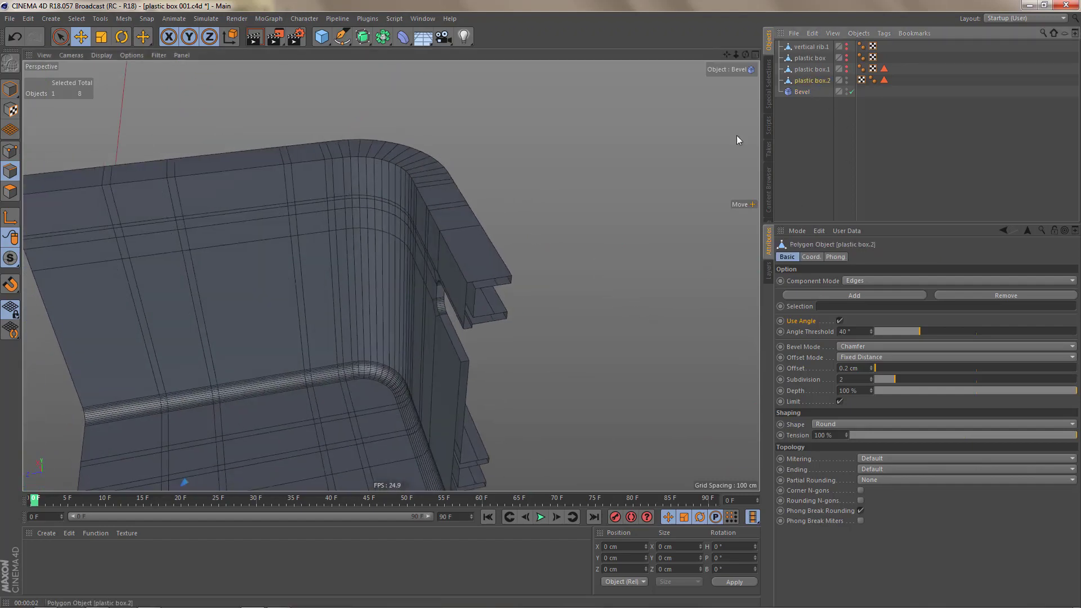
Step: Select the rounded corner n-gons on the inside and underside of the box floor and convert them with Remove N-gons
left_click_drag(496, 253, 417, 284, "alt")
middle_click_drag(416, 284, 459, 241, "alt")
scroll(431, 339, "up", 4)
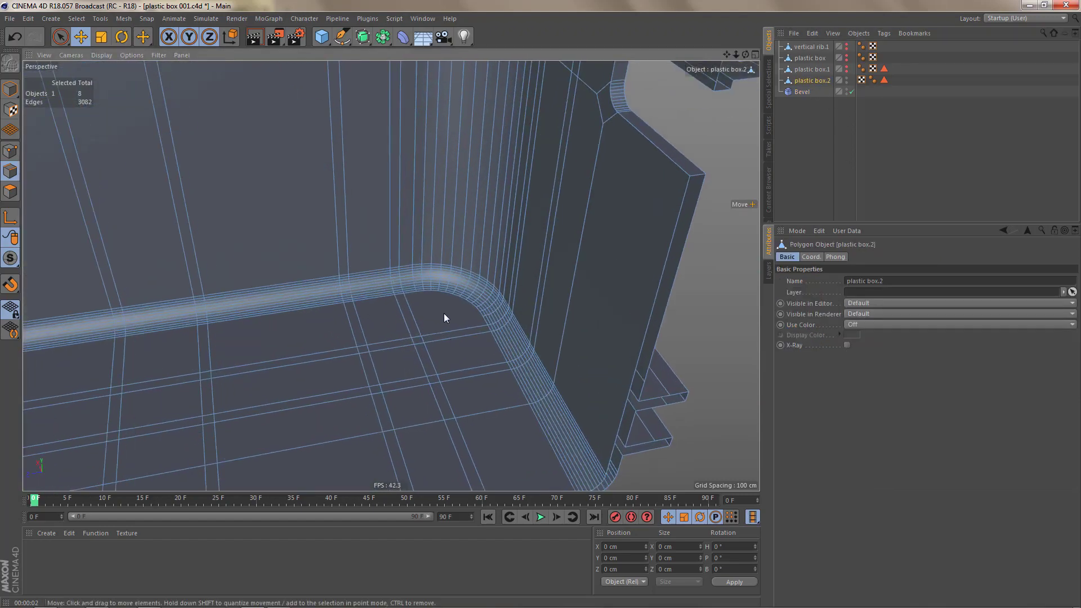
key("space")
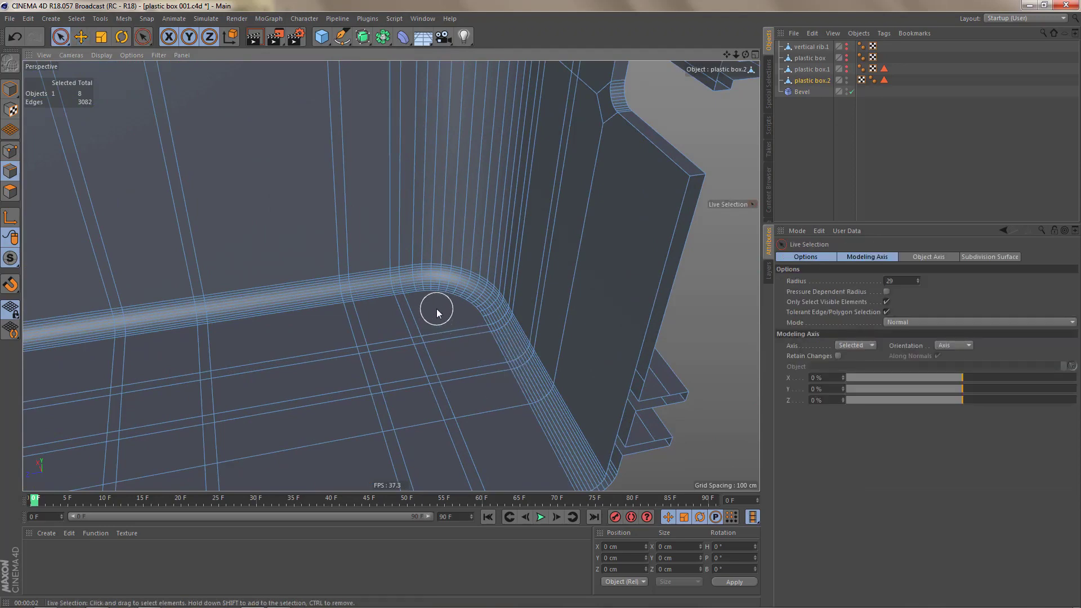
key("Return")
left_click(443, 309)
left_click_drag(450, 348, 441, 232, "alt")
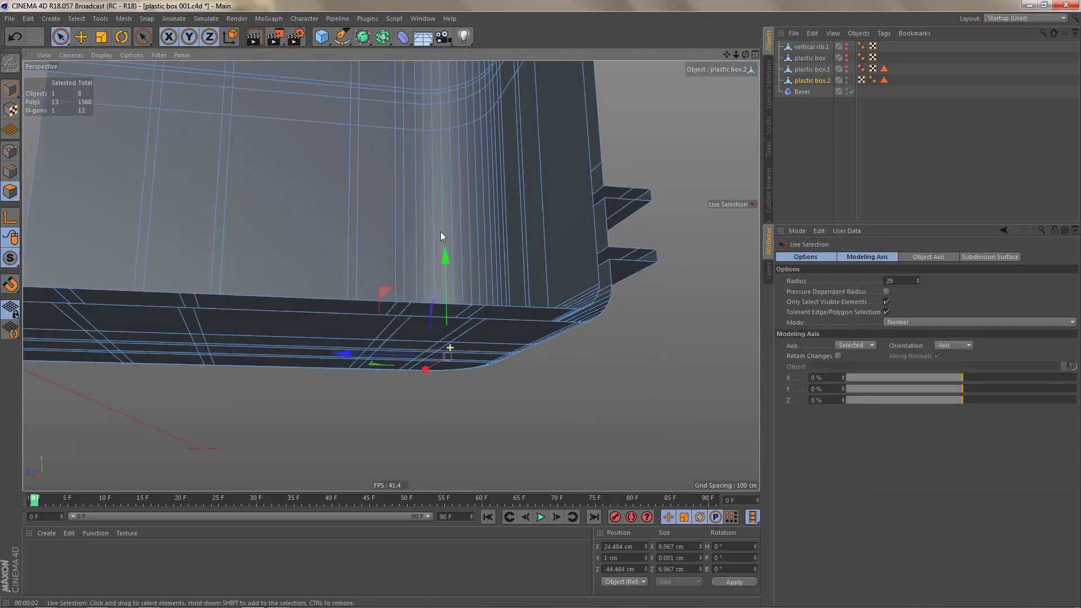
scroll(412, 296, "down", 2)
left_click_drag(416, 296, 431, 196, "alt")
scroll(455, 295, "up", 3)
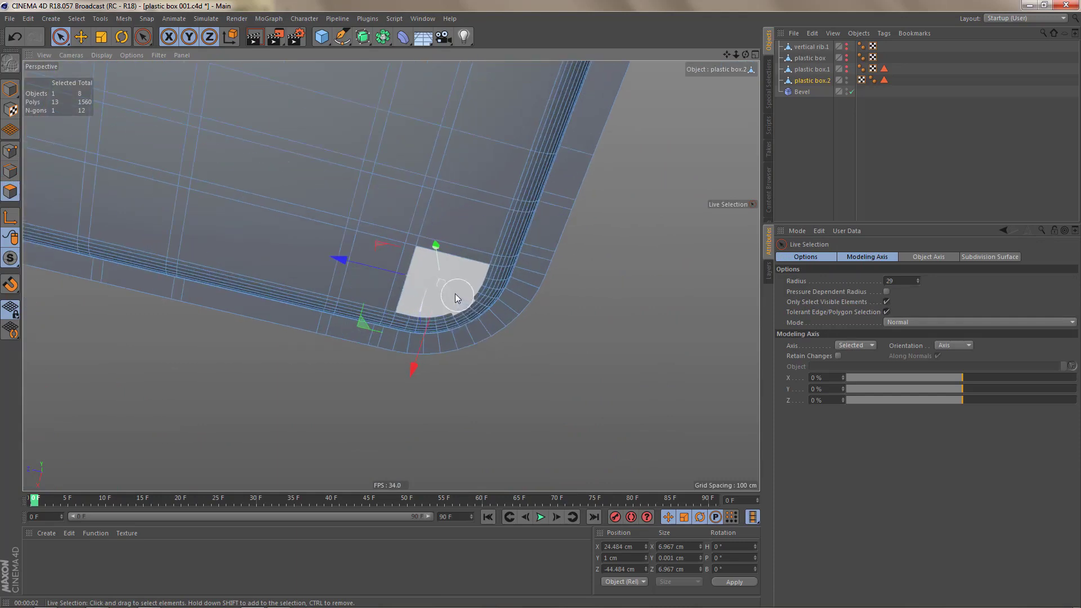
left_click(448, 264, "shift")
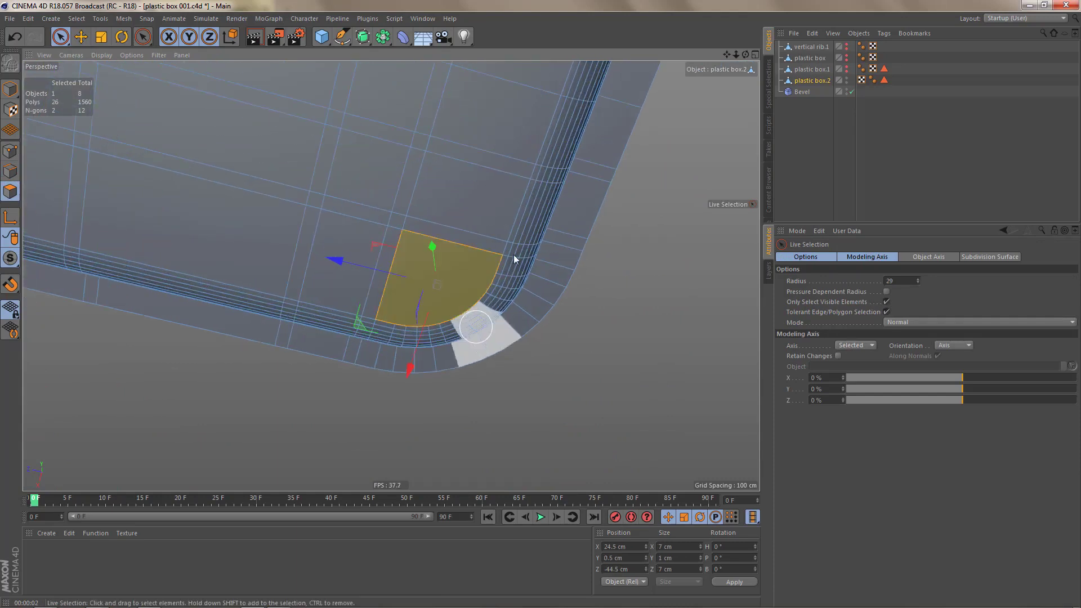
right_click(707, 119)
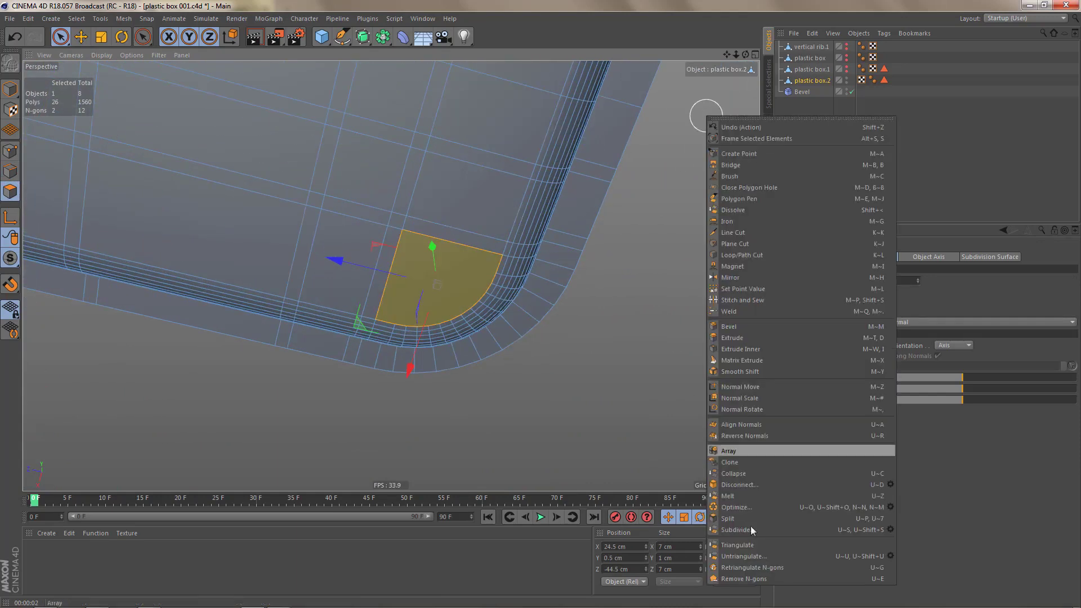
left_click(764, 580)
right_click_drag(478, 384, 471, 439, "alt")
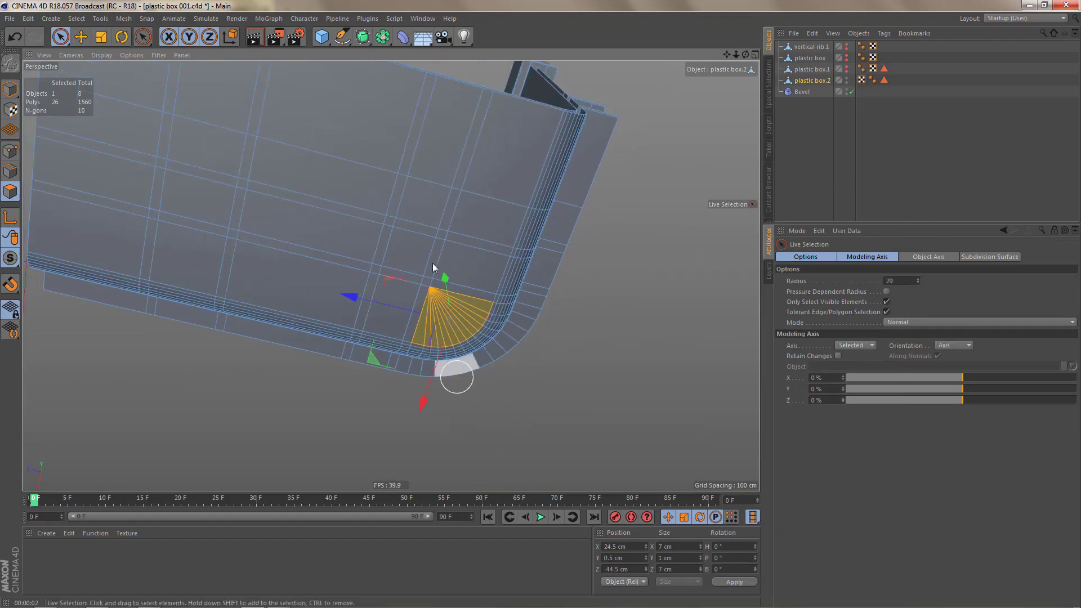
Step: Weld the two inner-wall points at the handle cutout's lower corner onto the neighbouring point on the vertical rib edge line
left_click_drag(434, 258, 458, 427, "alt")
middle_click_drag(478, 327, 473, 501, "alt")
right_click_drag(546, 253, 569, 242, "alt")
middle_click_drag(556, 260, 539, 331, "alt")
left_click_drag(550, 236, 543, 170, "alt")
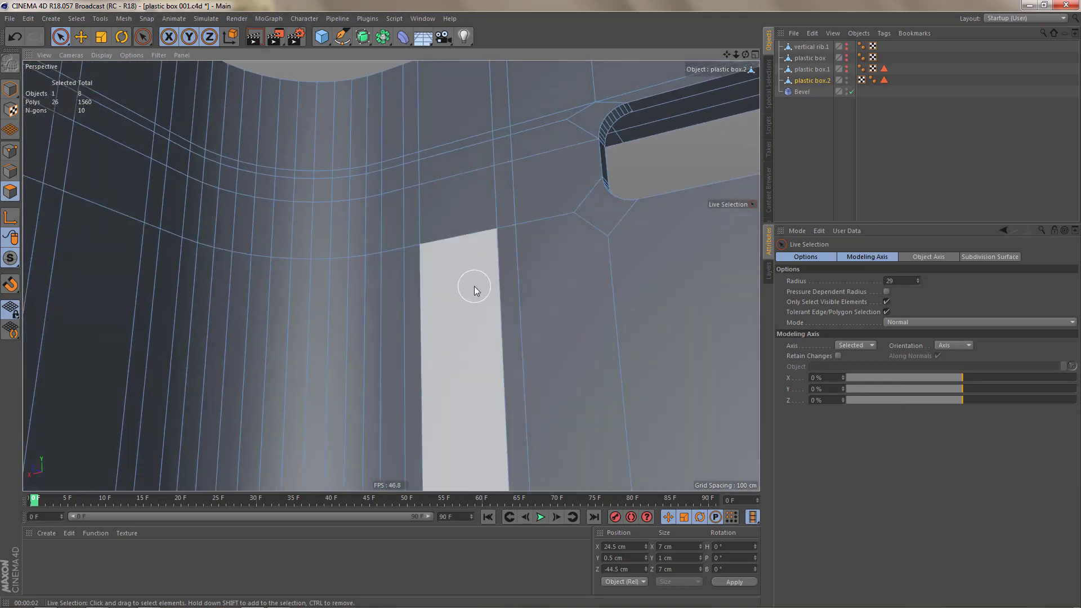
key("Return")
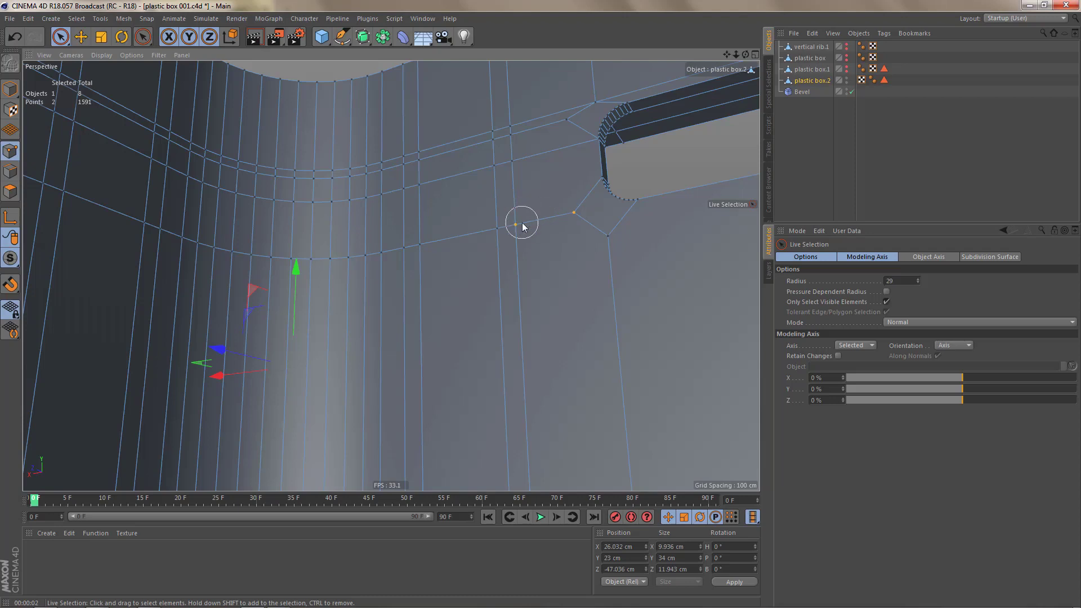
left_click_drag(522, 222, 520, 223)
left_click(603, 236, "shift")
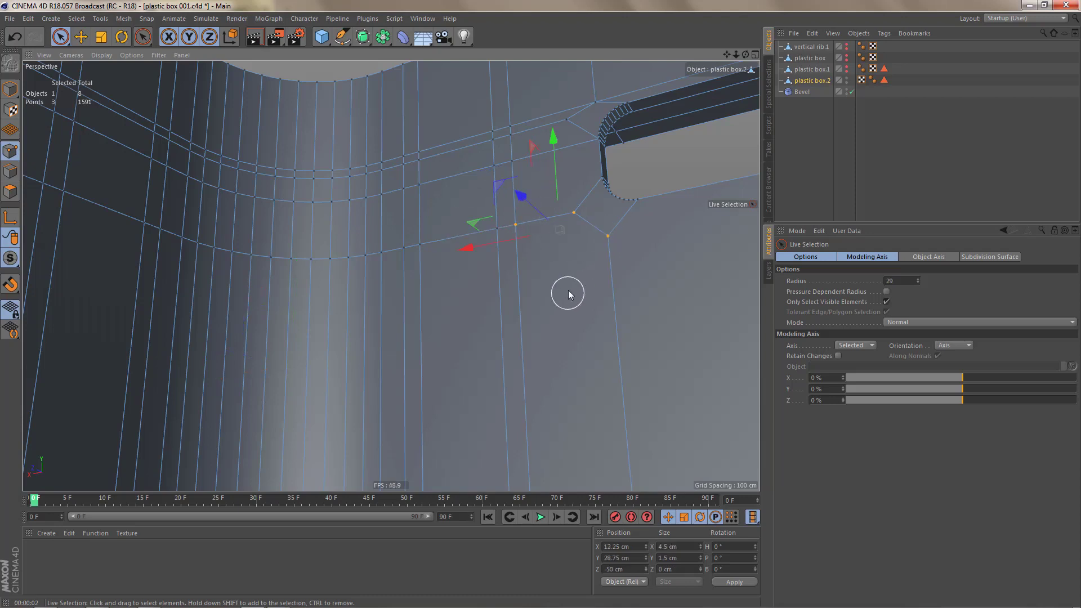
key("m")
key("q")
left_click(515, 227)
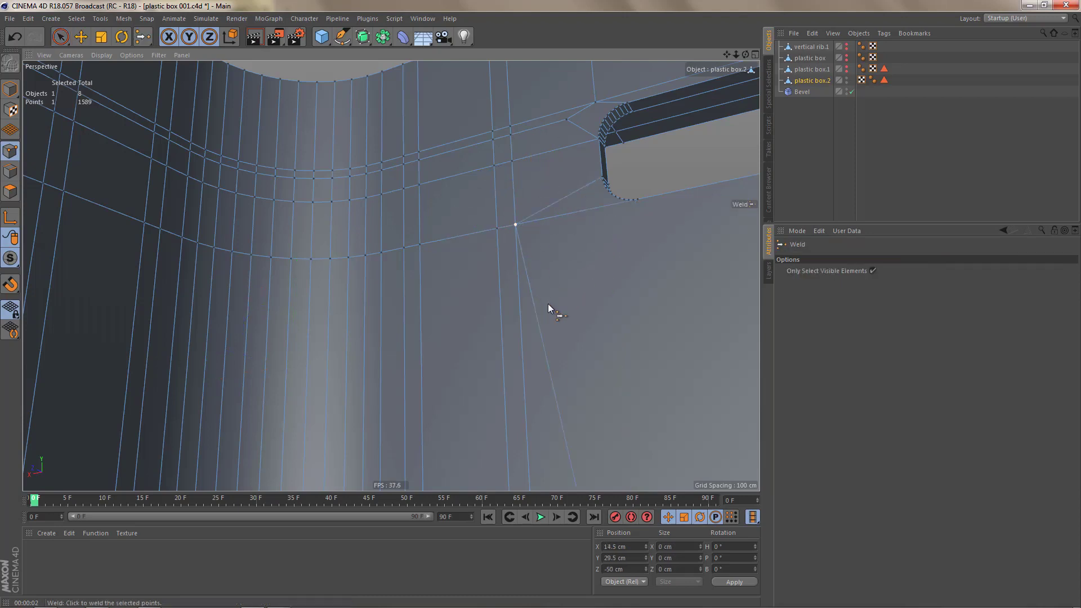
Step: Select the edge loop running down the inner wall from the welded point and across the floor, and dissolve it
middle_click_drag(568, 286, 573, 261, "alt")
right_click_drag(571, 265, 548, 304, "alt")
middle_click_drag(555, 244, 562, 193, "alt")
right_click_drag(555, 228, 549, 292, "alt")
left_click_drag(549, 296, 542, 327, "alt")
middle_click_drag(541, 327, 535, 295, "alt")
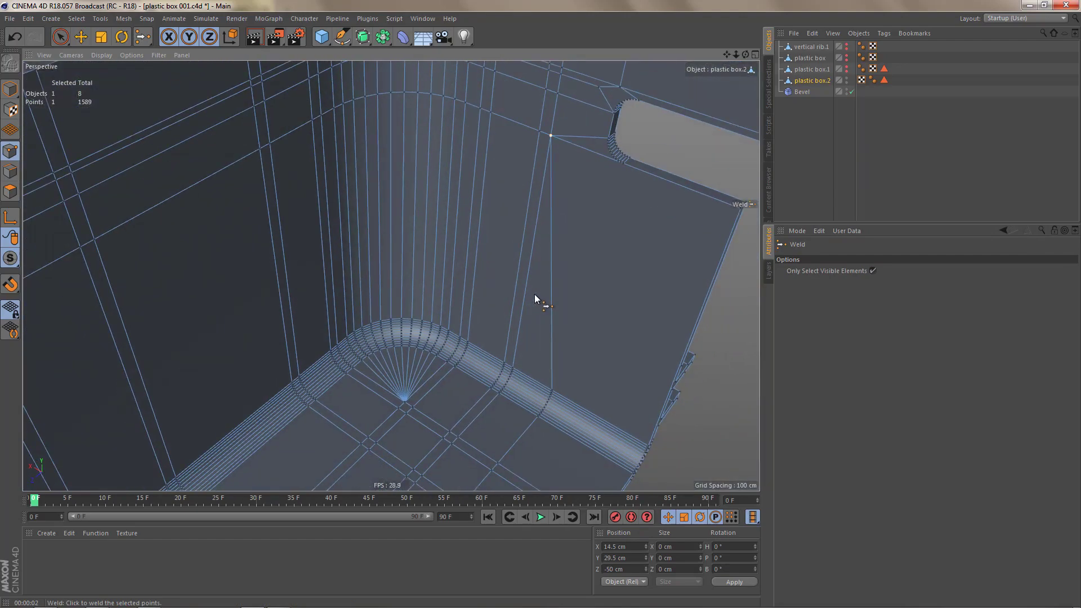
key("Return")
key("e")
double_click(550, 309)
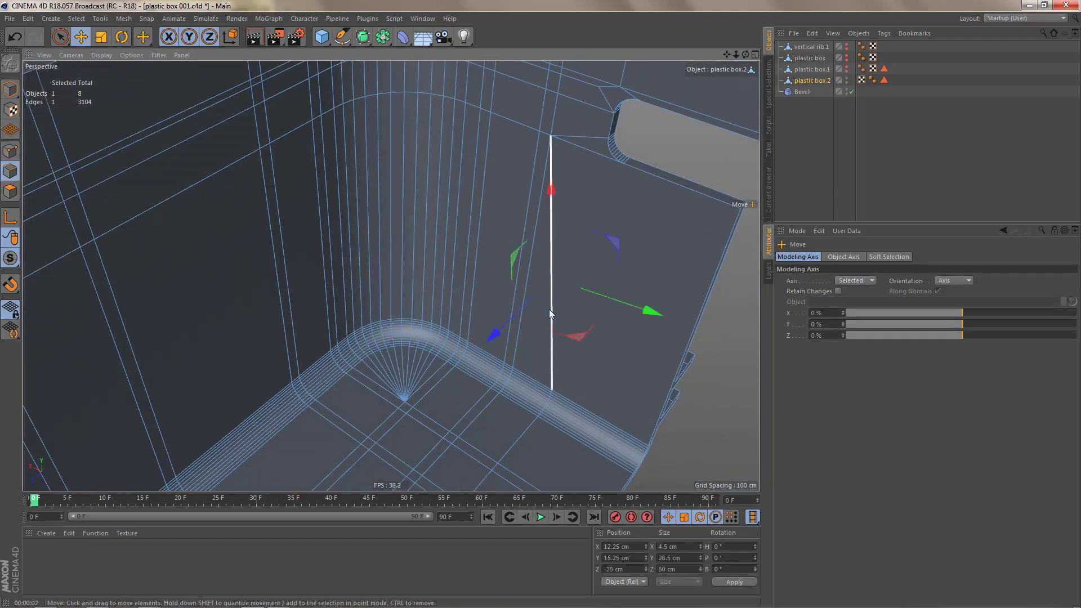
key("ctrl+BackSpace")
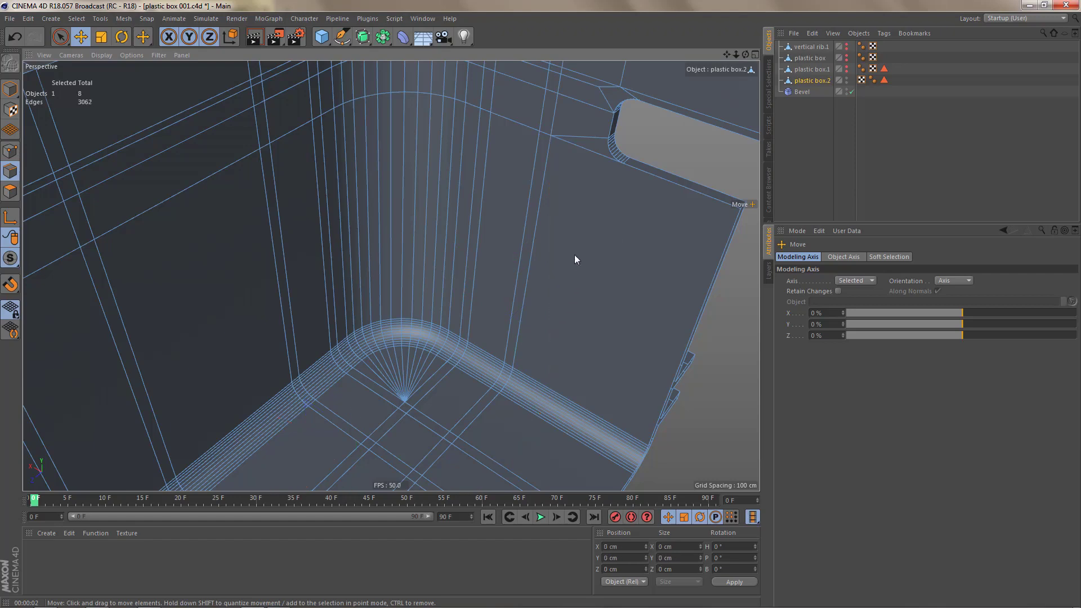
Step: Weld the four inner-wall points near the handle cutout's upper corner into the upper point on the vertical edge line
left_click_drag(574, 257, 570, 204, "alt")
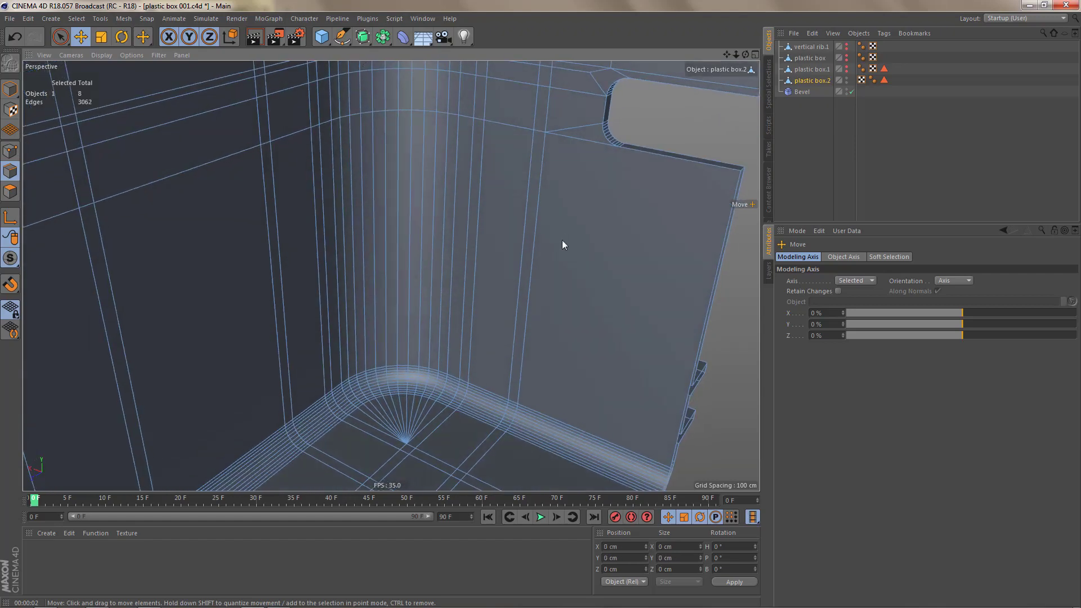
middle_click_drag(562, 240, 535, 406, "alt")
right_click_drag(568, 263, 602, 247, "alt")
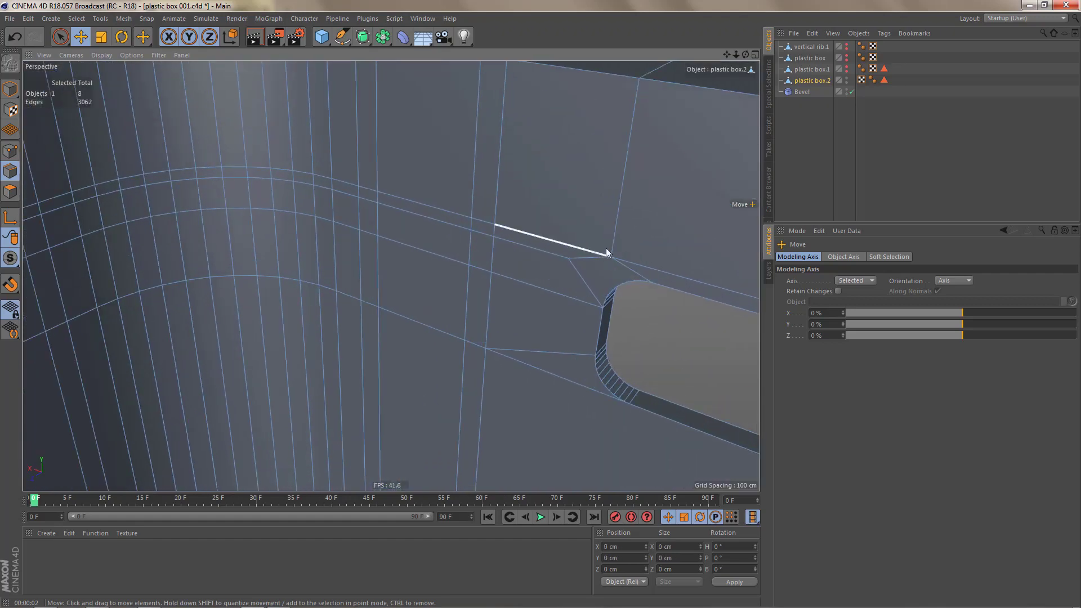
left_click_drag(606, 248, 656, 180, "alt")
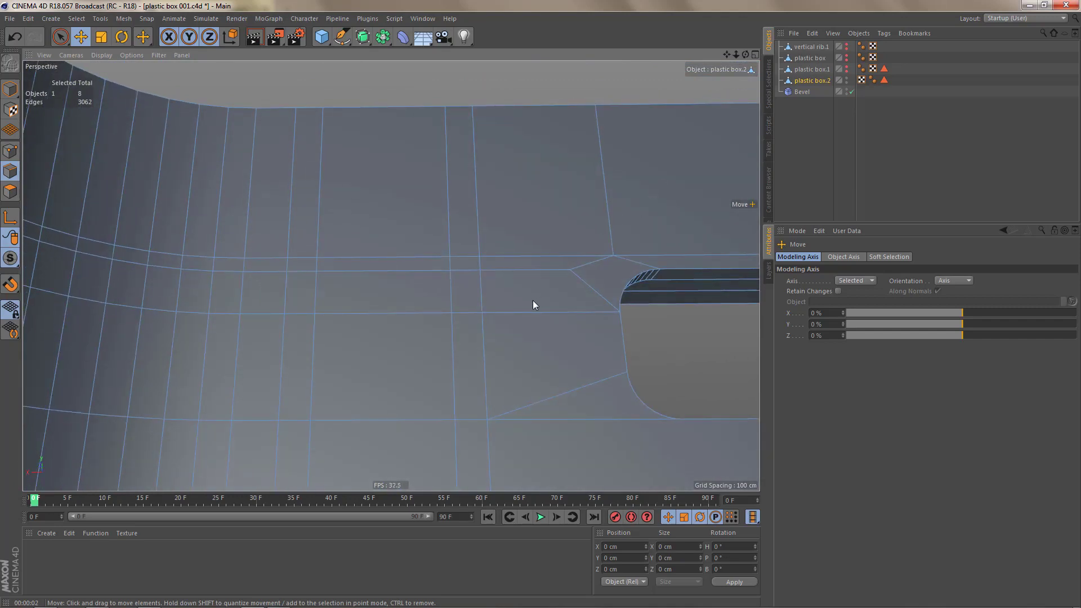
key("space")
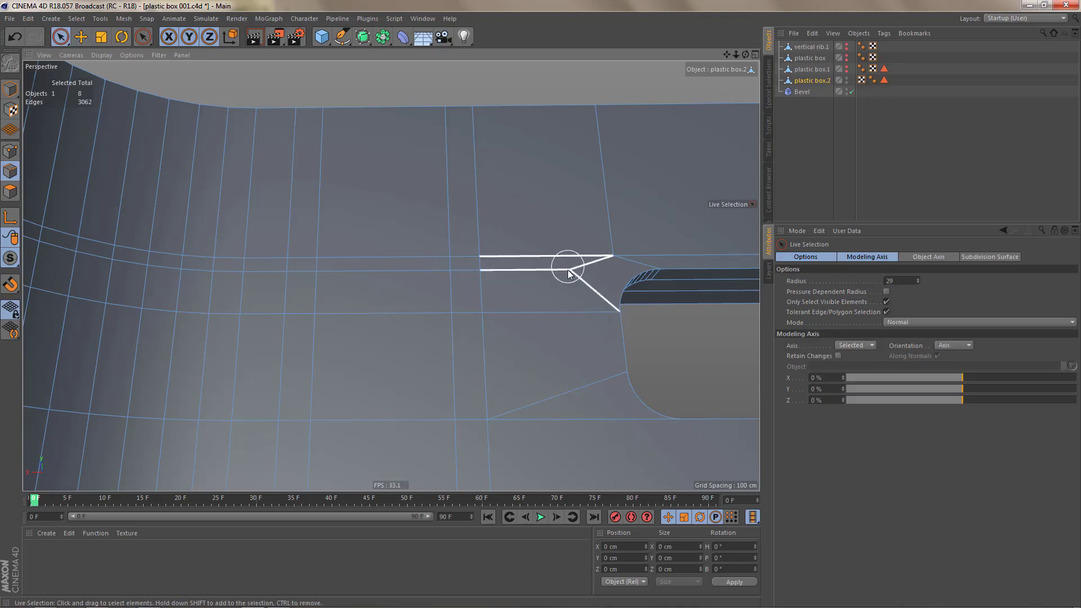
key("Return")
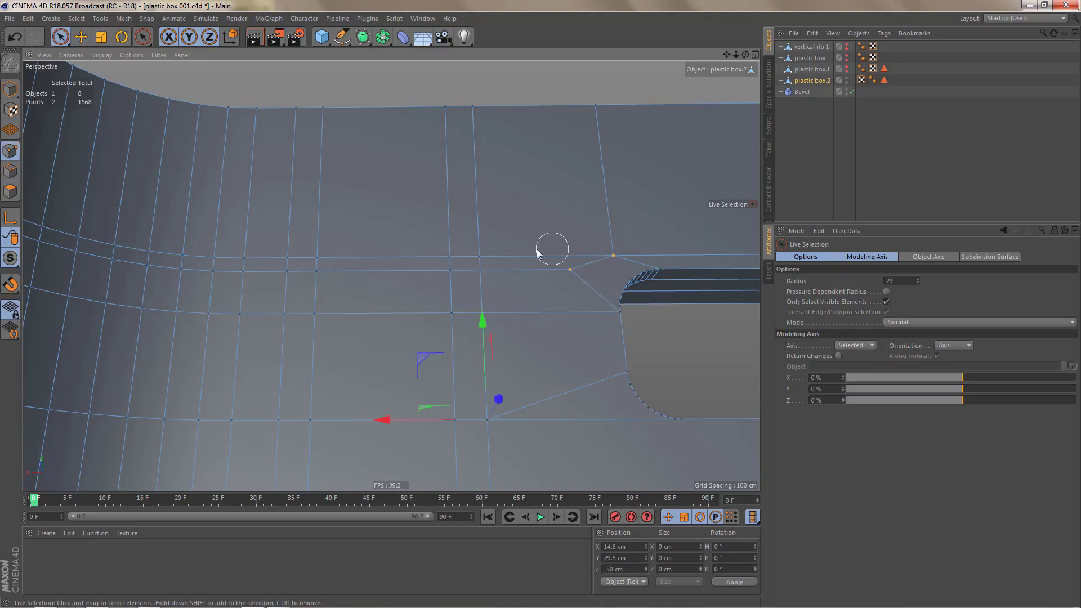
left_click_drag(489, 277, 486, 261)
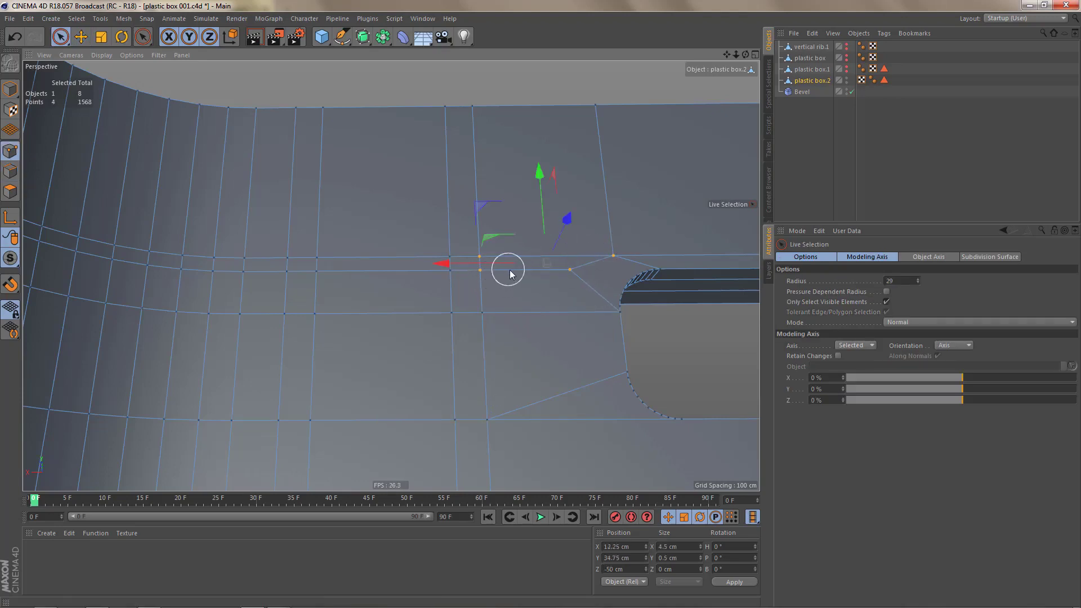
key("m")
key("q")
left_click(479, 257)
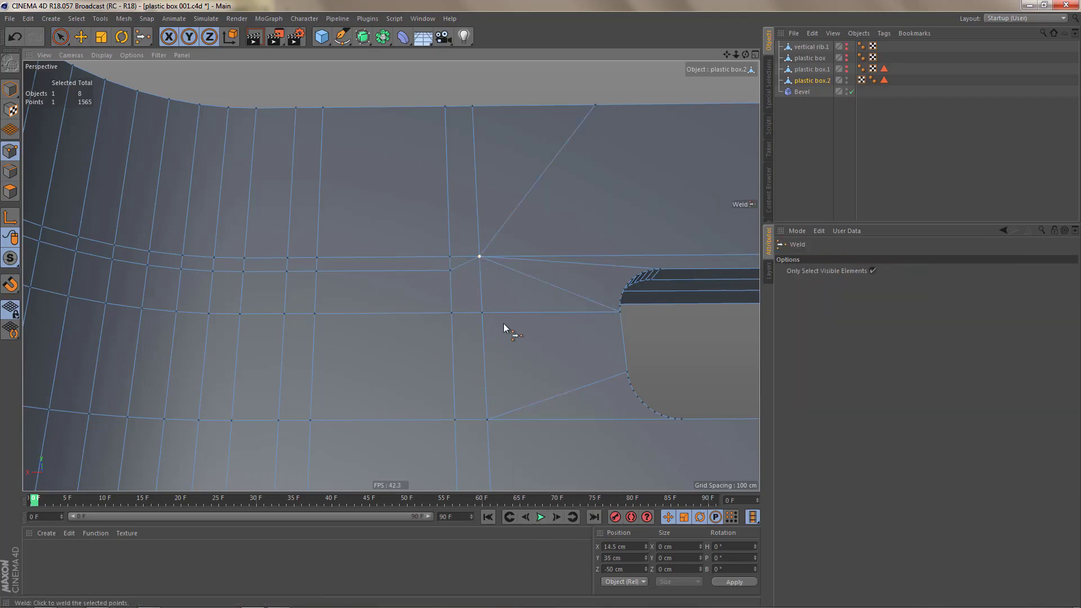
Step: Dissolve the redundant horizontal edge loop on the inner wall just below the welded point above the handle cutout
middle_click_drag(529, 300, 546, 335, "alt")
right_click_drag(533, 333, 513, 359, "alt")
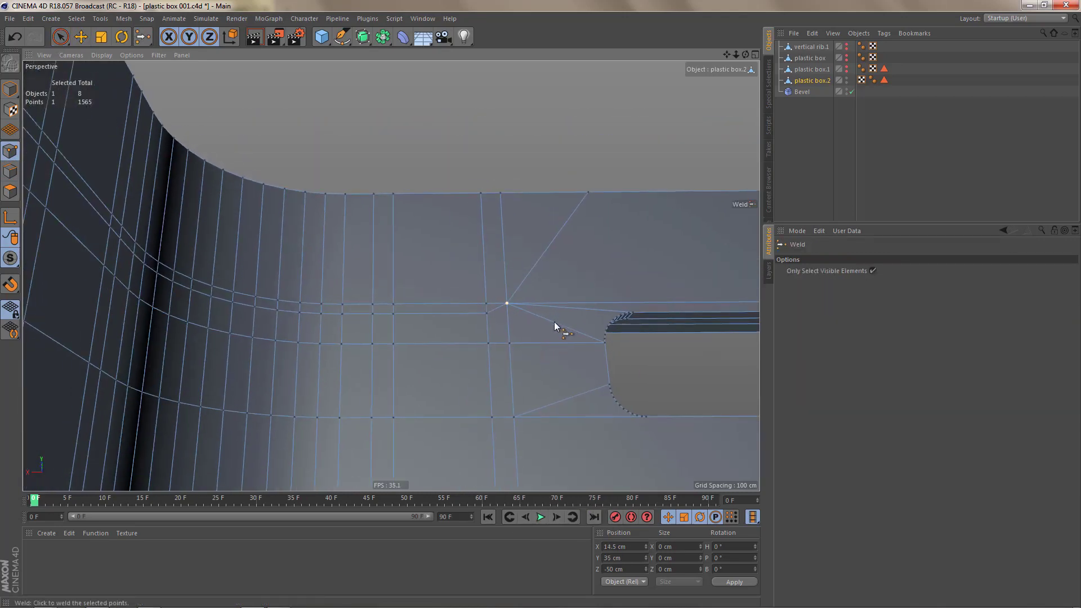
left_click_drag(557, 320, 556, 358, "alt")
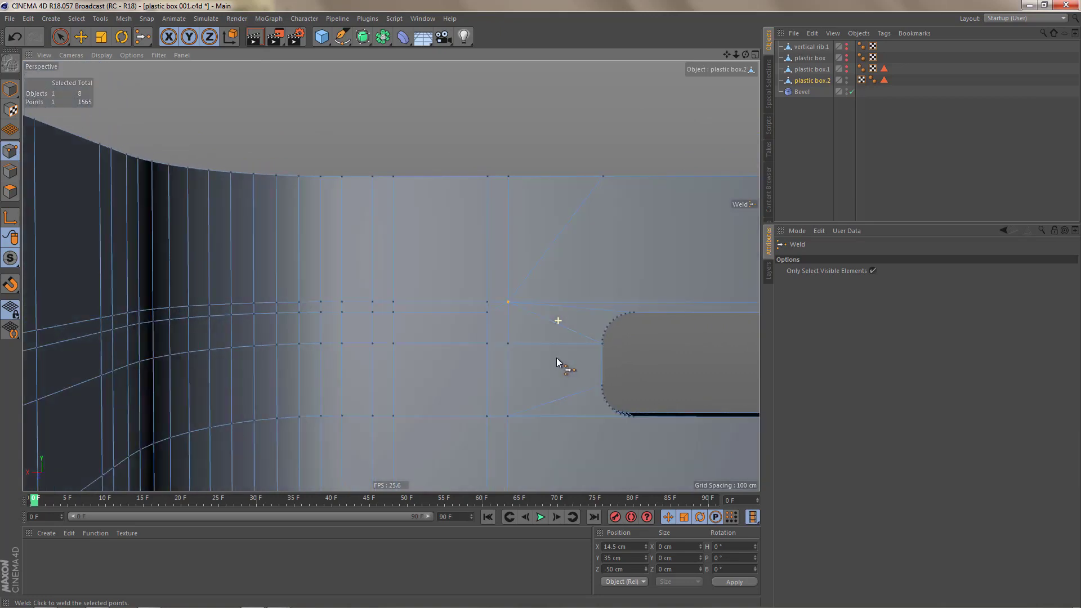
key("Return")
key("e")
double_click(464, 309)
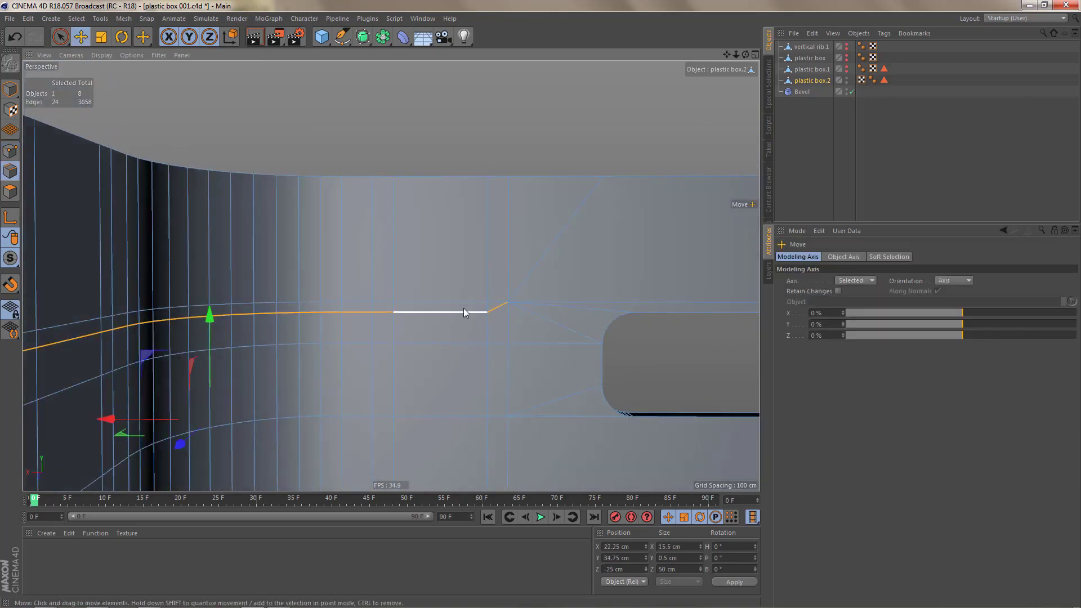
key("ctrl+BackSpace")
Step: Weld the outer-wall point above the handle cutout's upper corner onto the point beside the vertical rib, under the lower rim flange
left_click_drag(504, 337, 313, 205, "alt")
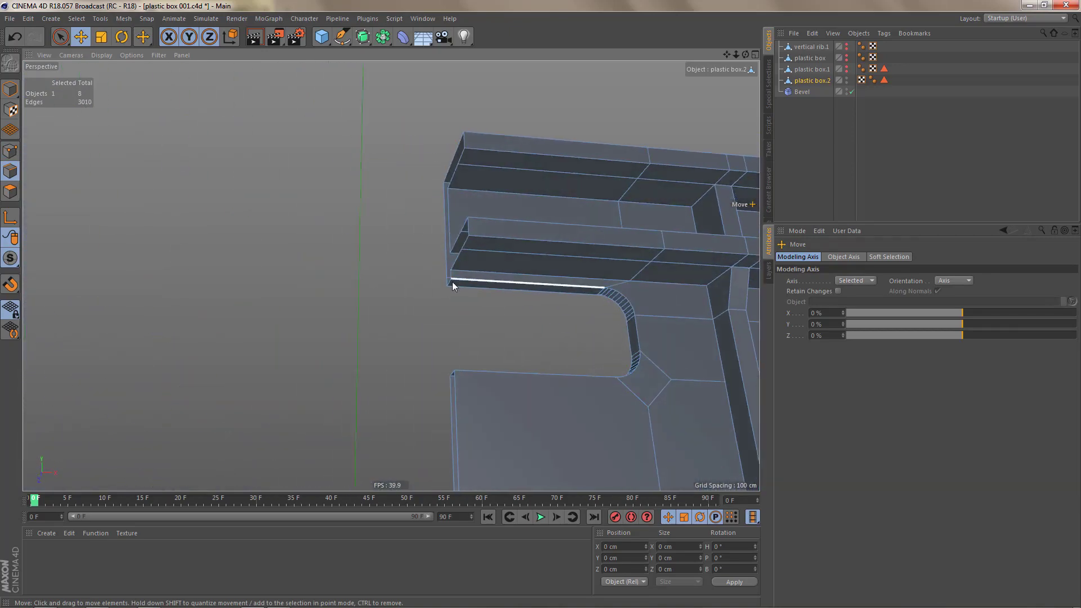
middle_click_drag(583, 319, 464, 317, "alt")
right_click_drag(591, 294, 620, 289, "alt")
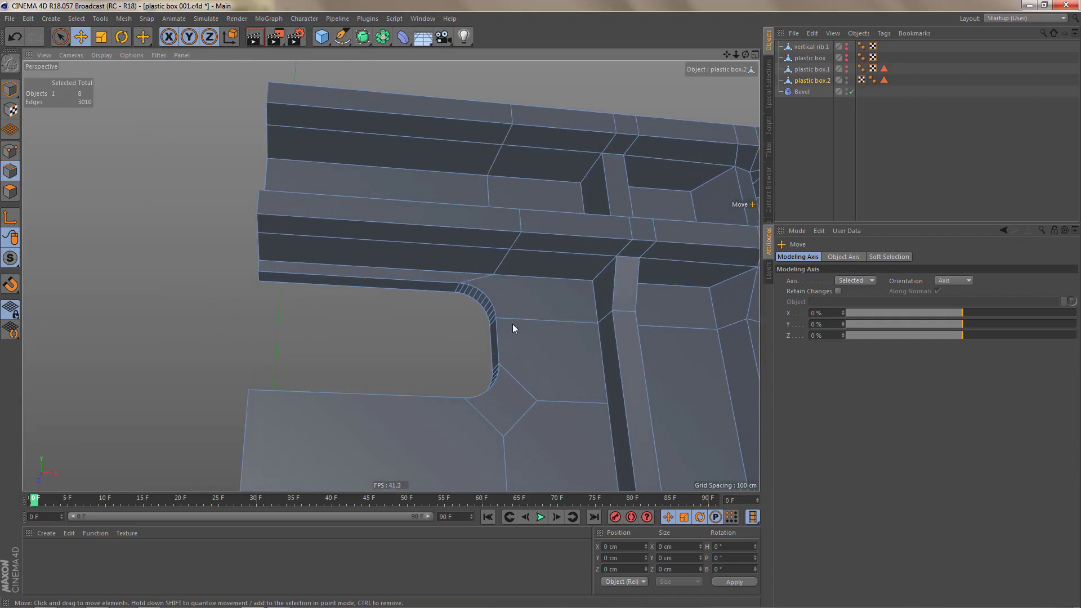
key("Return")
key("Return")
key("space")
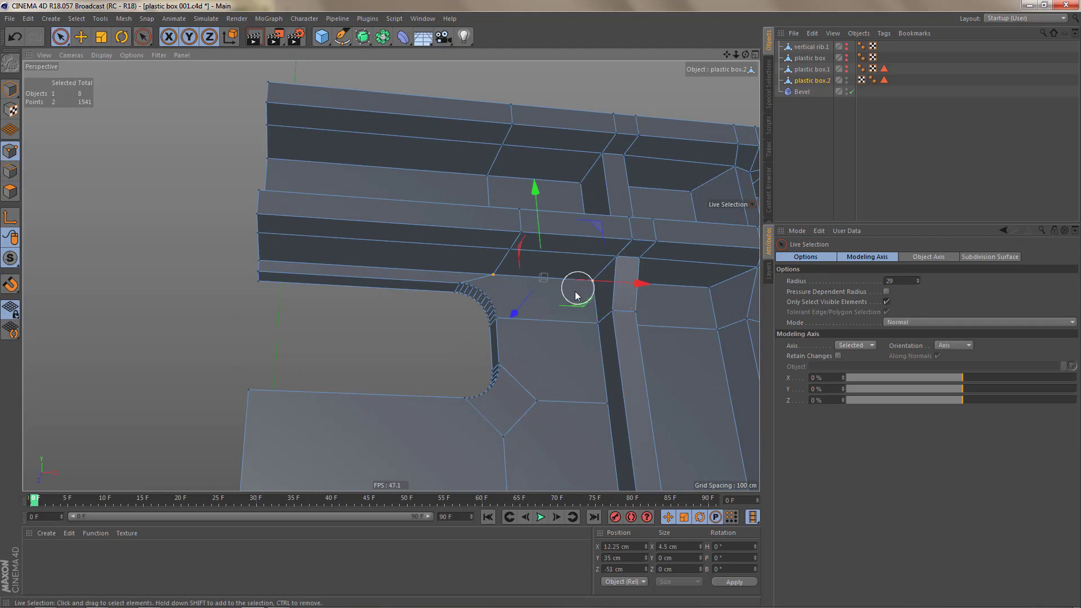
key("m")
key("q")
left_click(593, 280)
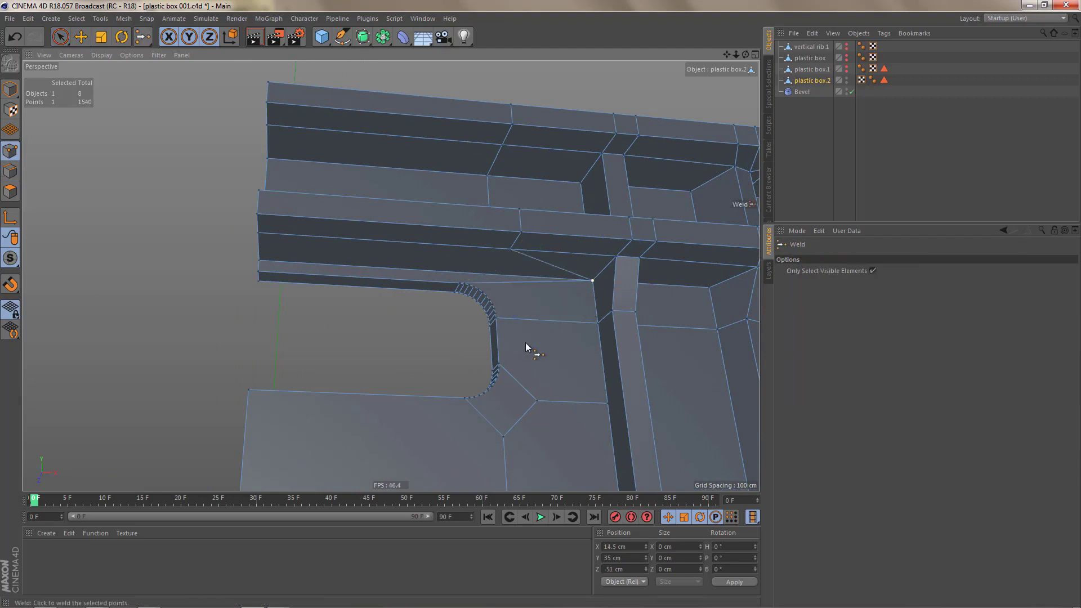
Step: Select the edge loop running from the welded outer-wall point up across the rim flanges above the handle cutout, and dissolve it
middle_click_drag(536, 333, 539, 366, "alt")
key("Return")
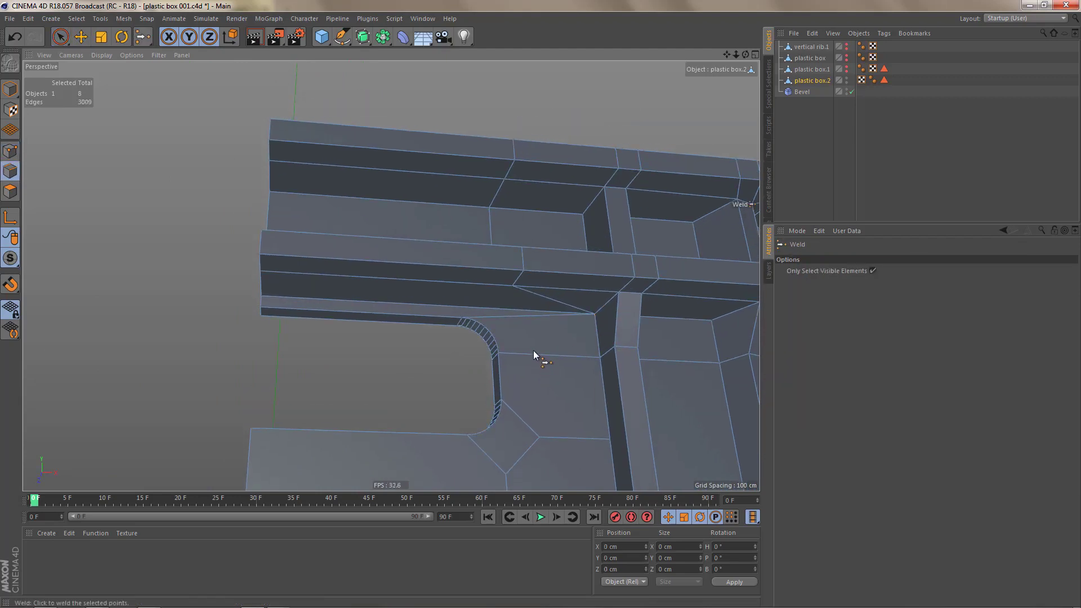
key("e")
double_click(521, 259)
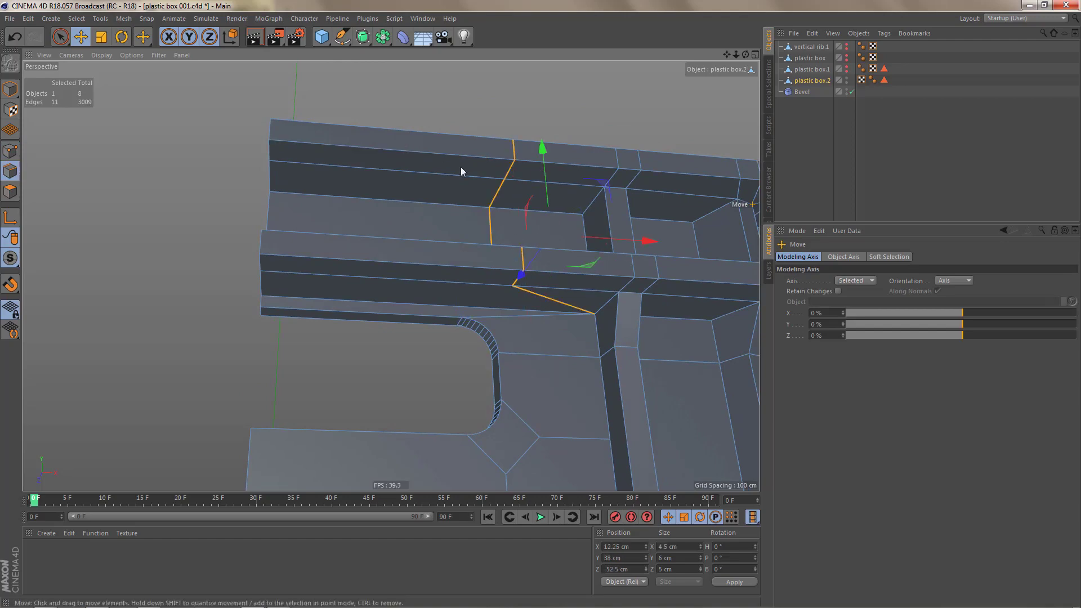
left_click_drag(415, 137, 627, 228, "alt")
key("ctrl+BackSpace")
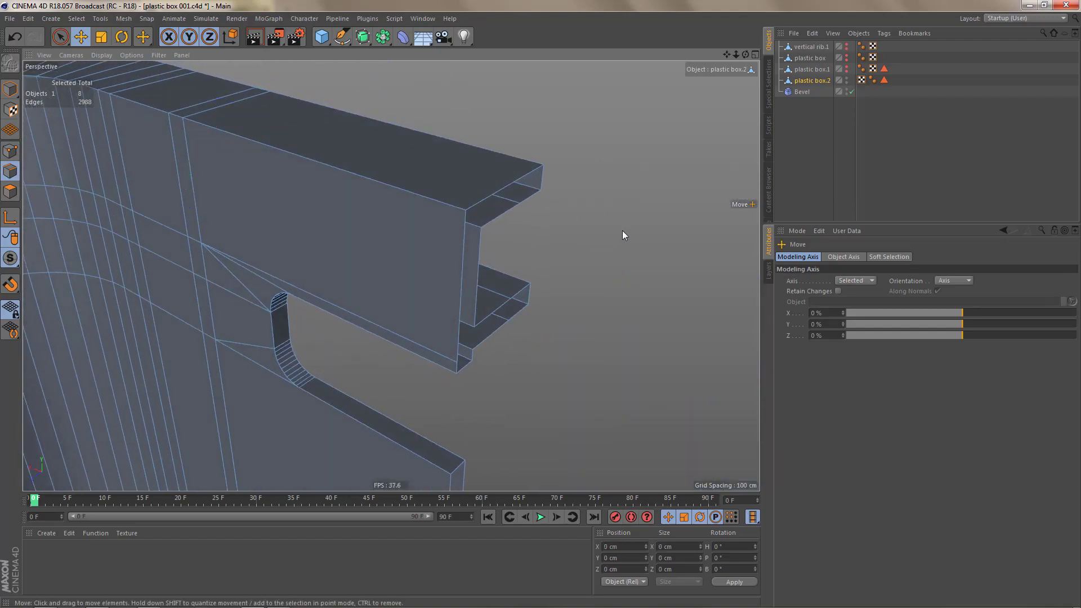
Step: Select the full horizontal edge loop on the inner wall above the handle cutout and raise it to Y about 37.9 cm
left_click_drag(384, 305, 589, 229, "alt")
left_click(492, 292)
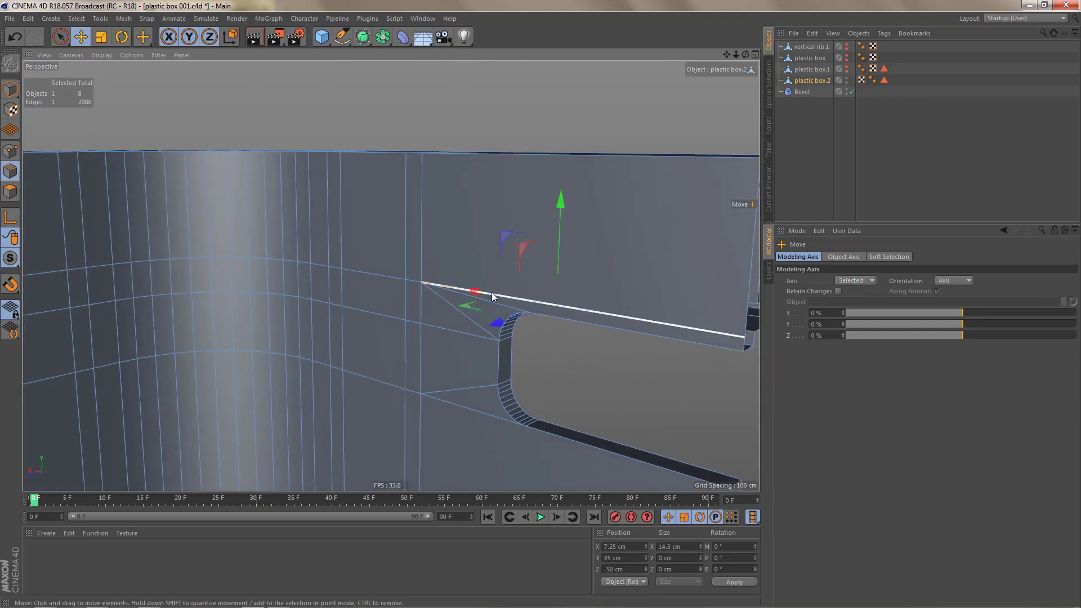
double_click(364, 275, "shift")
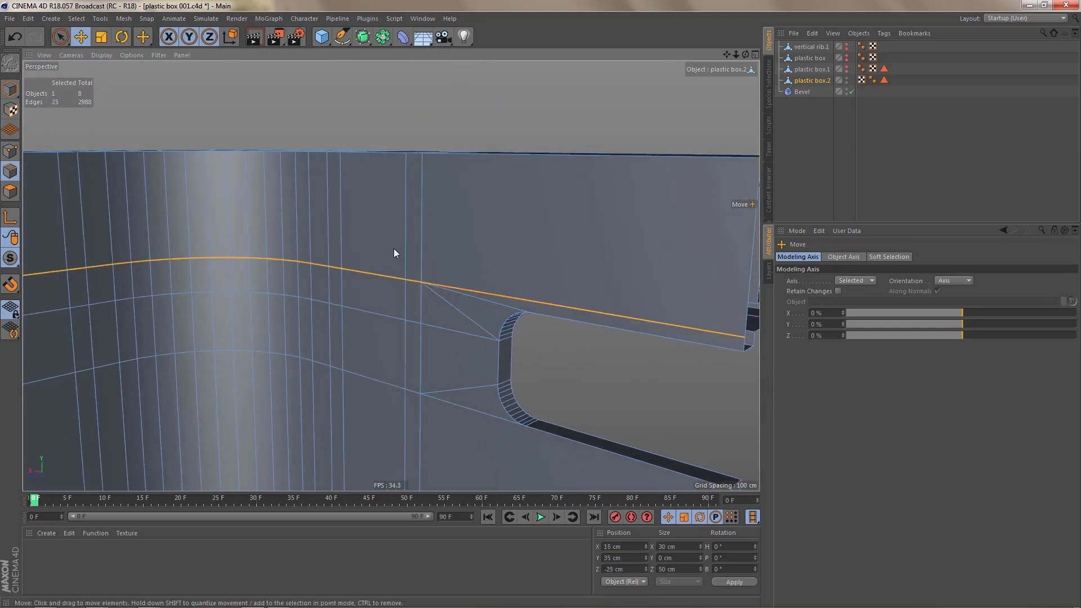
right_click_drag(432, 251, 452, 255, "alt")
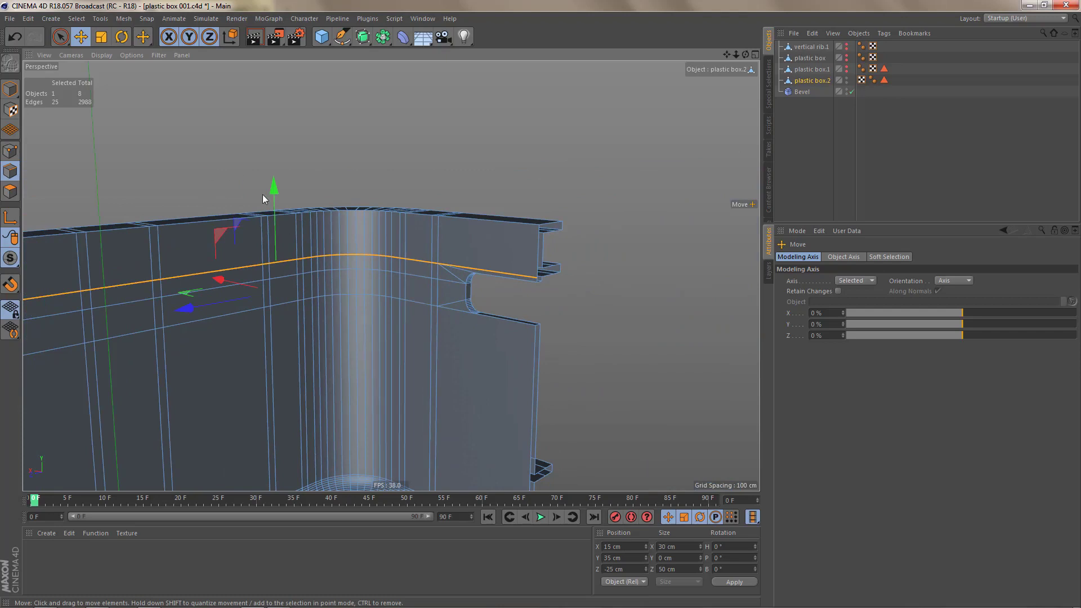
mouse_move(275, 192)
left_mouse_down()
mouse_move(279, 168)
mouse_move(285, 187)
left_mouse_up()
scroll(344, 277, "up", 2)
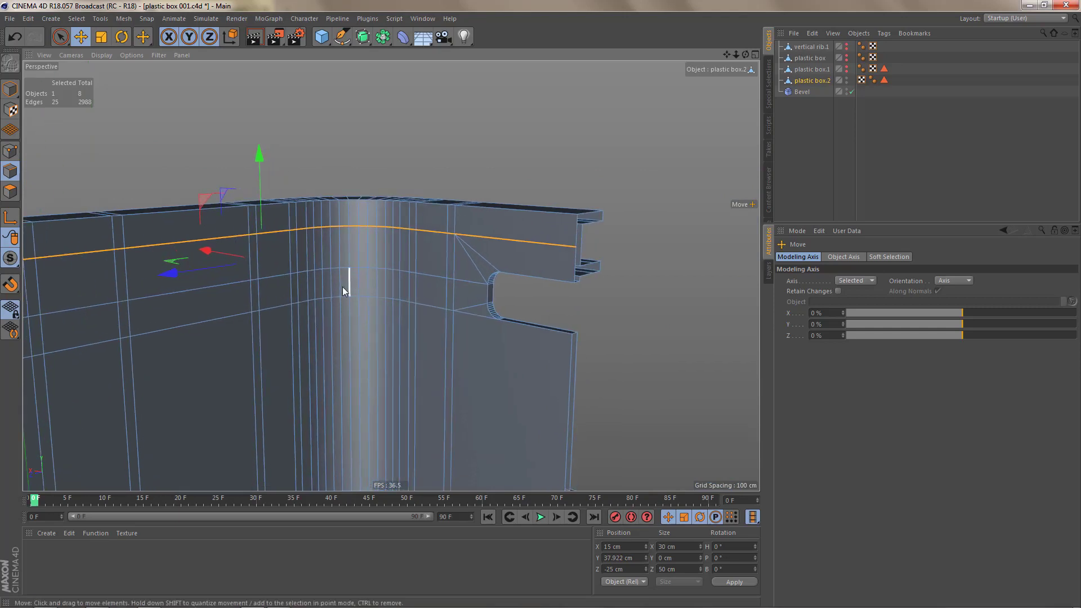
Step: Select the horizontal edge loop on the inner wall near the handle cutout's lower corner and lower it to Y about 26.2 cm
left_click(449, 313)
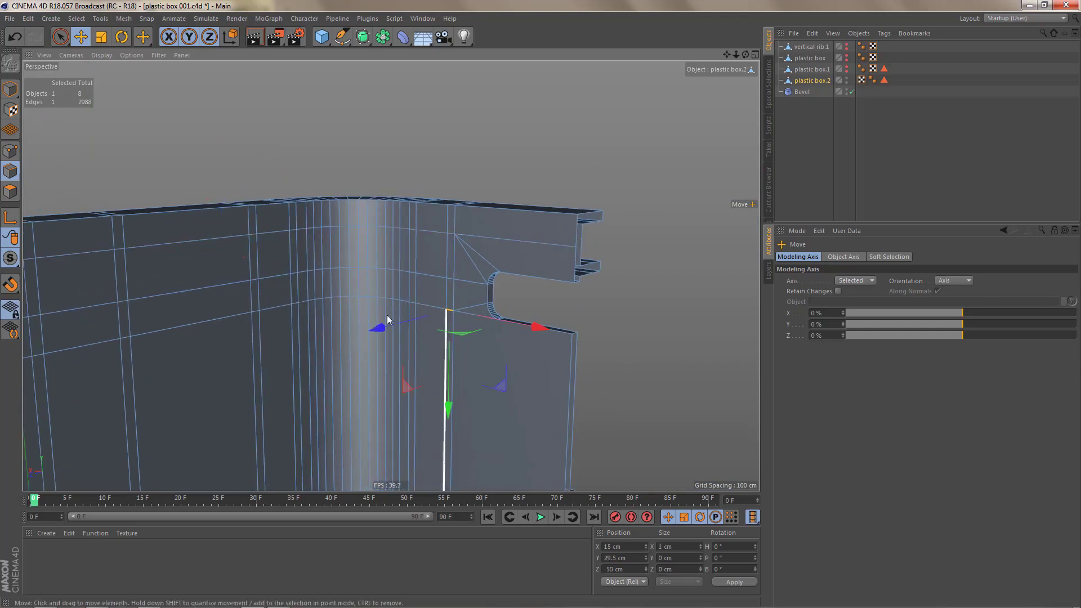
double_click(196, 325)
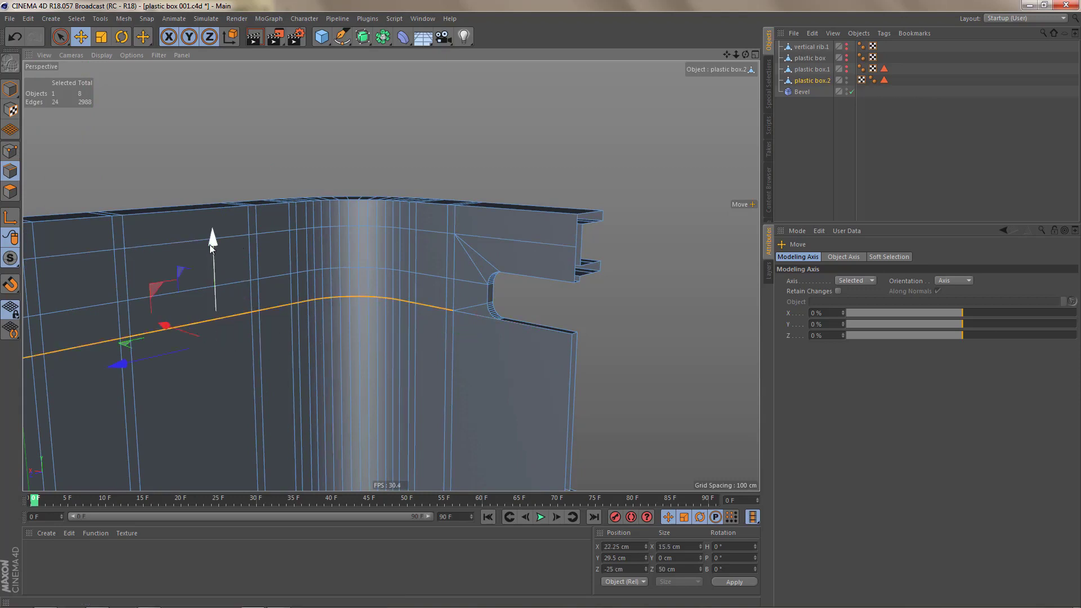
left_click_drag(218, 250, 228, 279)
right_click_drag(509, 357, 586, 330, "alt")
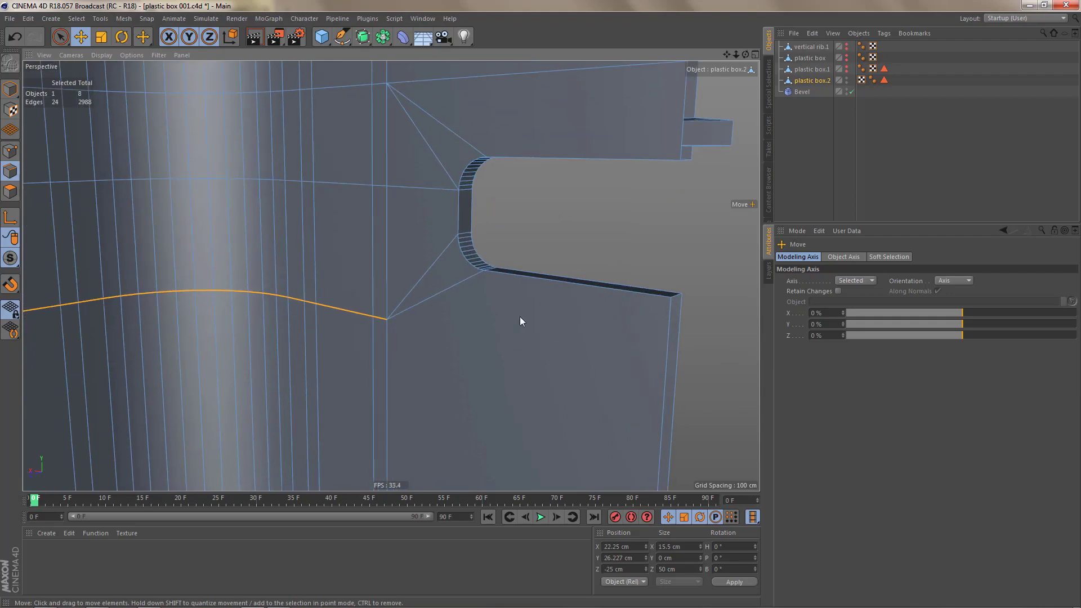
Step: Remove the n-gons from the two triangular inner-wall polygons at the handle cutout's upper and lower rounded corners
left_click_drag(508, 318, 552, 267, "alt")
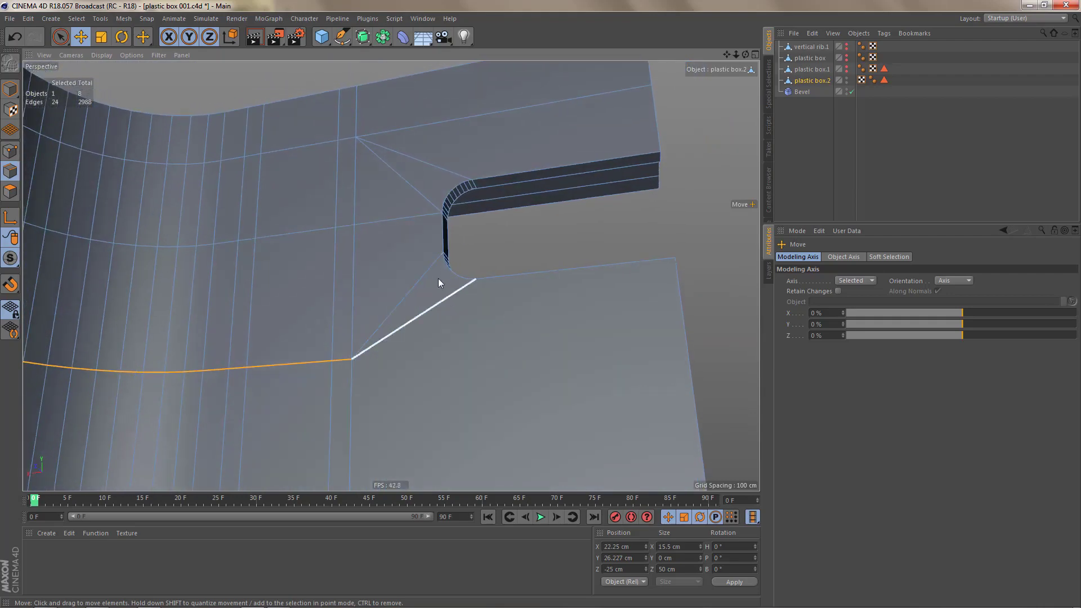
mouse_move(442, 283)
left_mouse_down("alt")
mouse_move(411, 268)
mouse_move(419, 330)
mouse_move(464, 312)
mouse_move(452, 288)
left_mouse_up("alt")
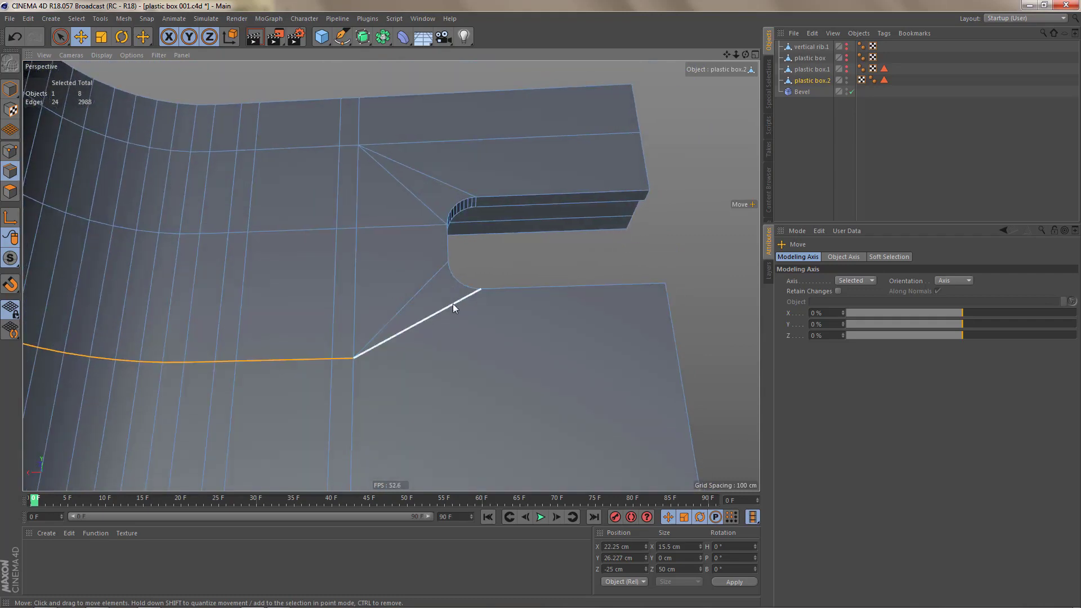
key("Return")
left_click(445, 288)
left_click(440, 194, "shift")
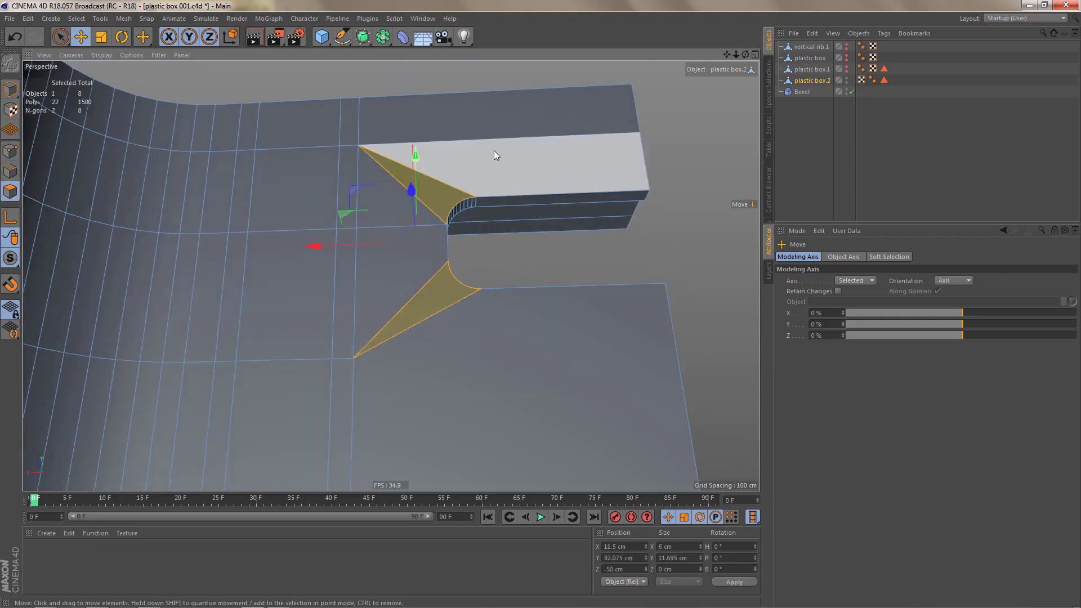
right_click(515, 109)
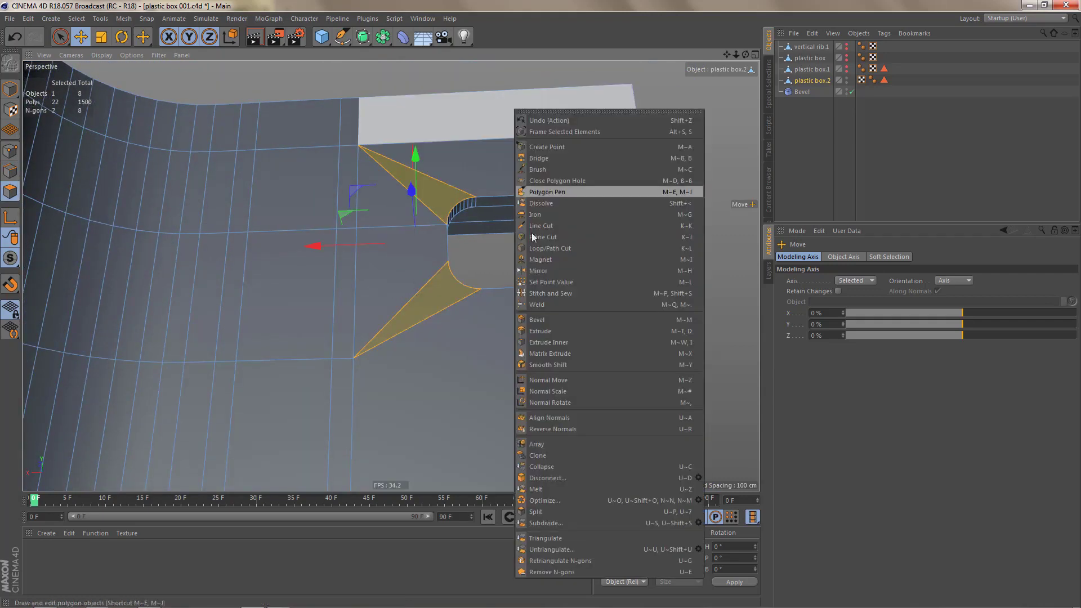
left_click(543, 570)
Step: Remove the n-gon from the outer-wall polygon between the cutout's upper rounded corner and the vertical rib
left_click_drag(520, 388, 216, 359, "alt")
middle_click_drag(285, 369, 162, 370, "alt")
left_click_drag(395, 308, 387, 287, "alt")
middle_click_drag(439, 231, 464, 273, "alt")
right_click_drag(466, 241, 488, 251, "alt")
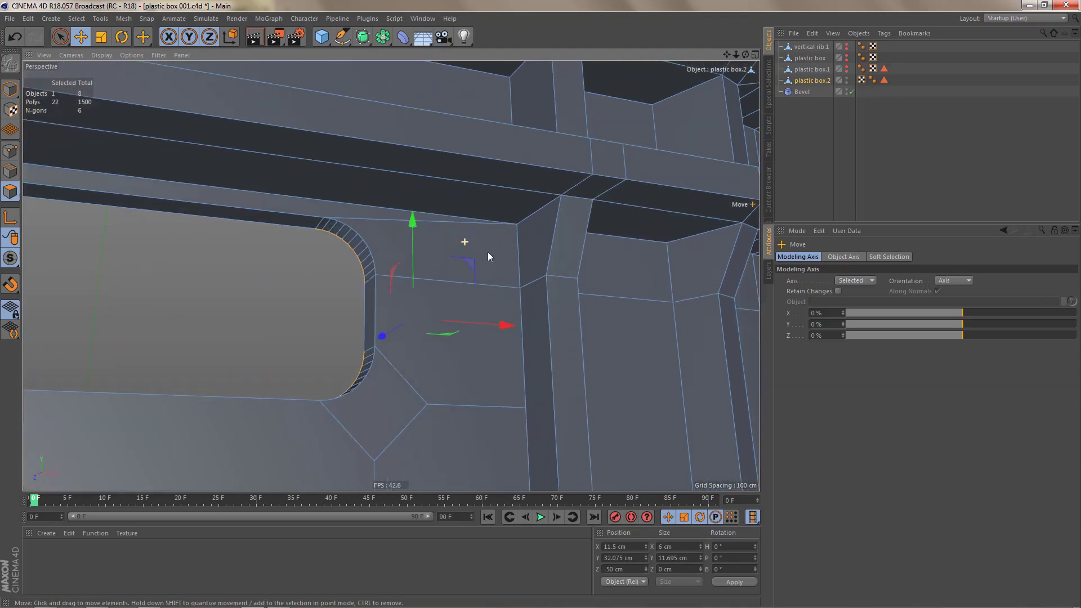
left_click(488, 257)
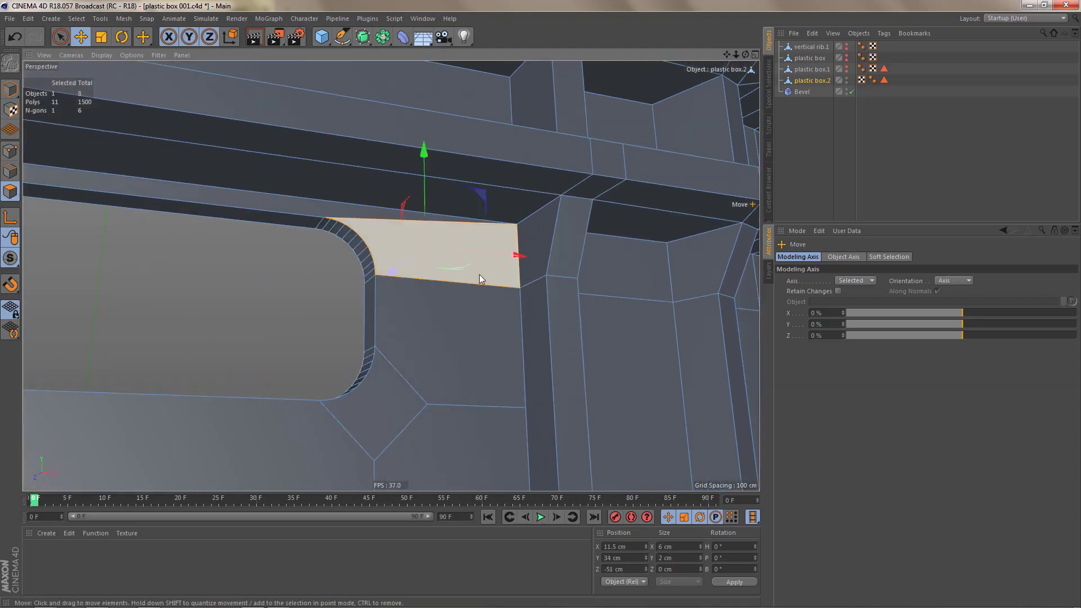
right_click(479, 274)
left_click(516, 601)
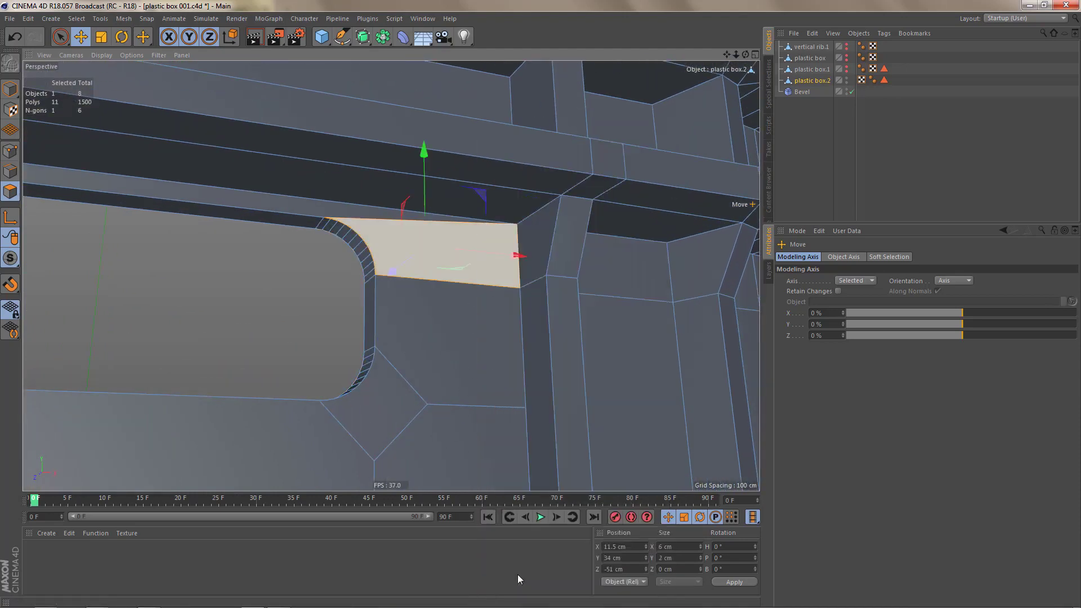
Step: Weld the two outer-wall points diagonally below the cutout's lower corner together at their midpoint
scroll(452, 387, "down", 3)
middle_click_drag(451, 389, 465, 299, "alt")
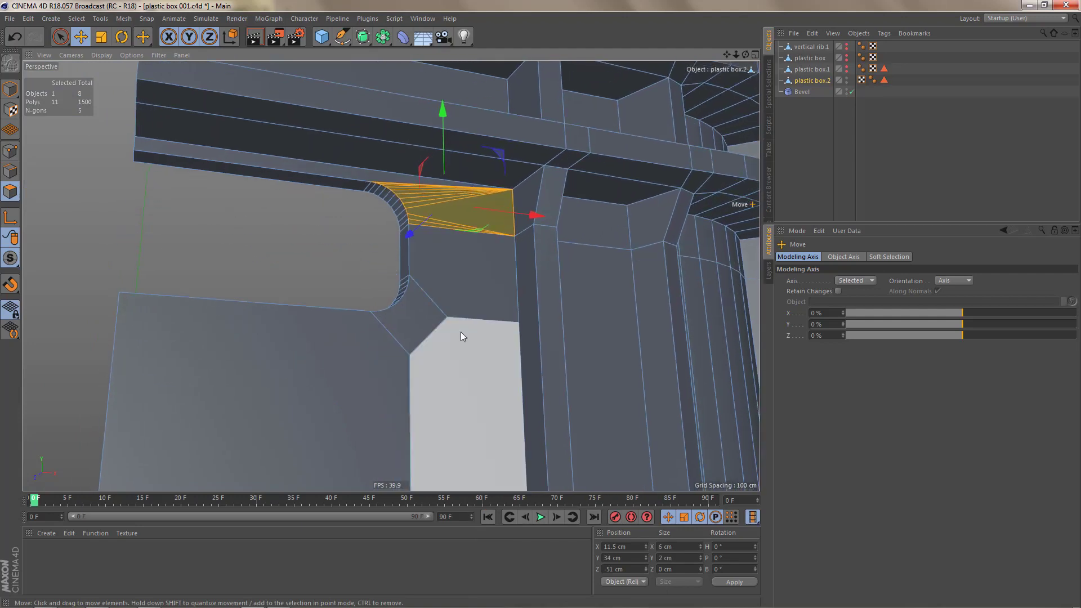
key("Return")
left_click(447, 318, "shift")
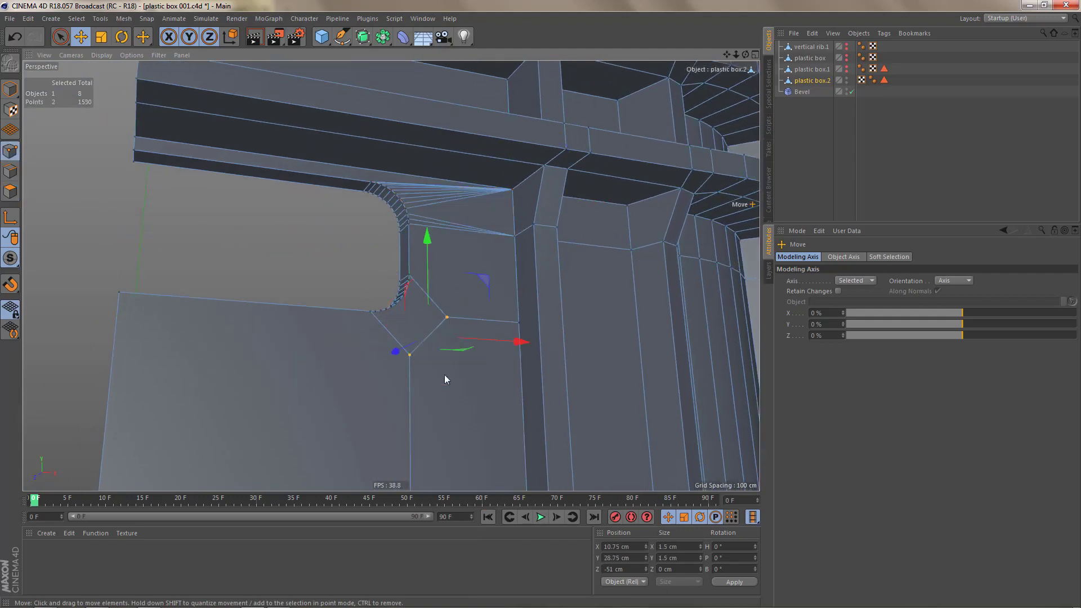
key("m")
key("q")
left_click(451, 404)
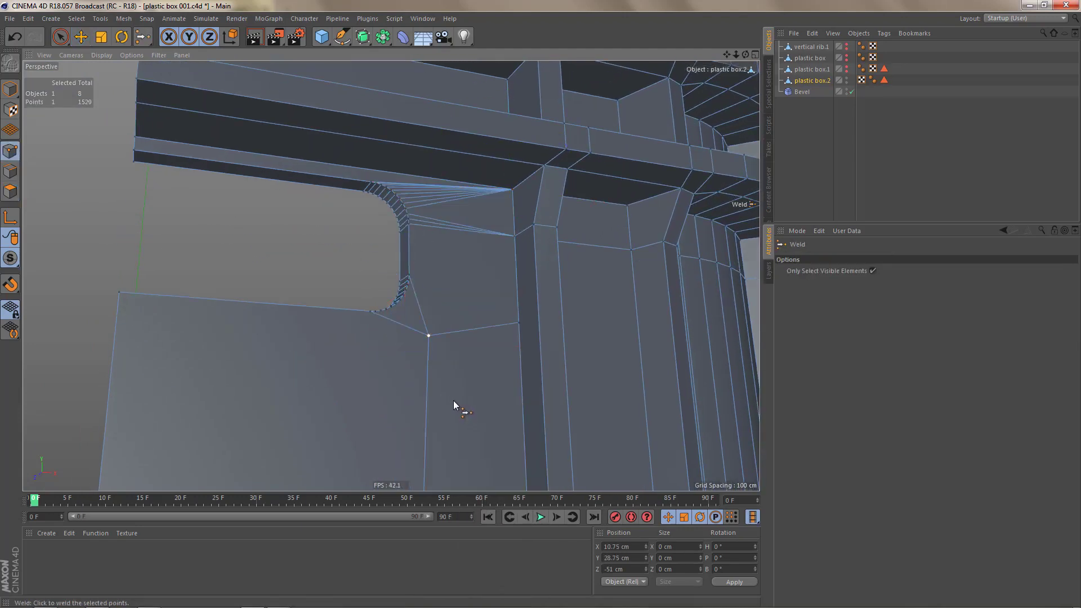
Step: Weld the midpoint onto the point on the vertical edge line beside the rib, and lower it to Y about 25.6 cm
middle_click_drag(445, 382, 428, 289, "alt")
left_click_drag(427, 290, 458, 281, "alt")
middle_click_drag(458, 281, 431, 215, "alt")
right_click_drag(427, 218, 391, 276, "alt")
mouse_move(391, 276)
left_mouse_down("alt")
mouse_move(420, 231)
mouse_move(415, 209)
left_mouse_up("alt")
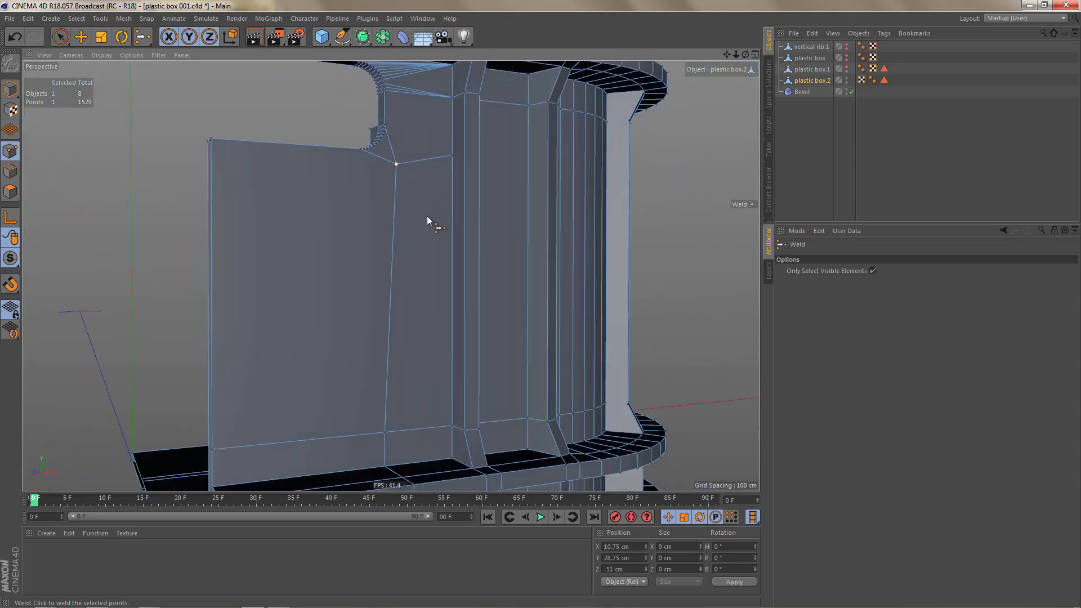
key("m")
scroll(432, 165, "up", 5)
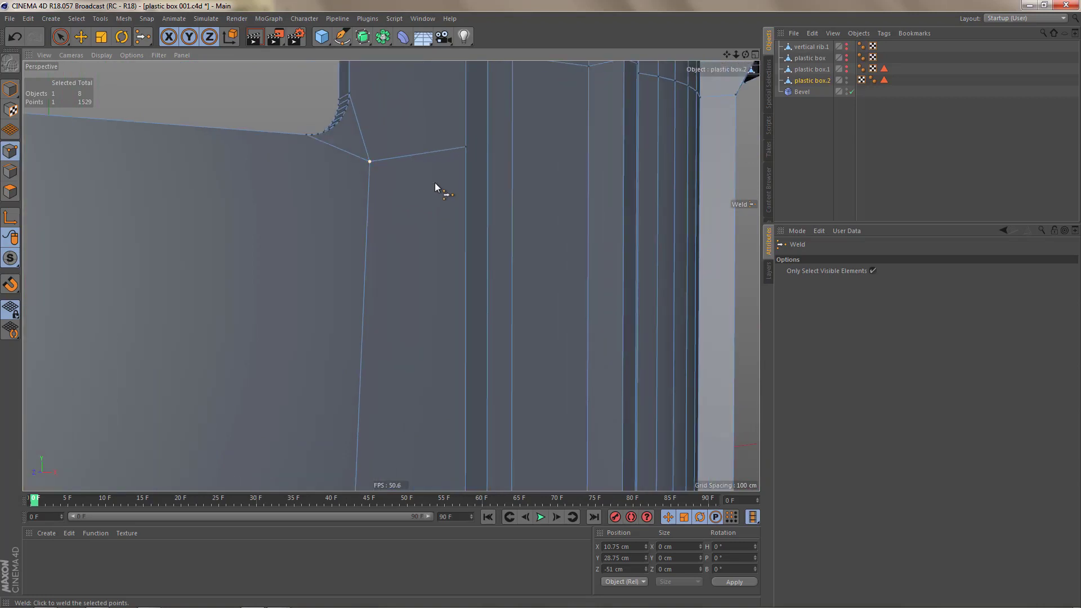
key("space")
left_click(462, 146, "shift")
key("m")
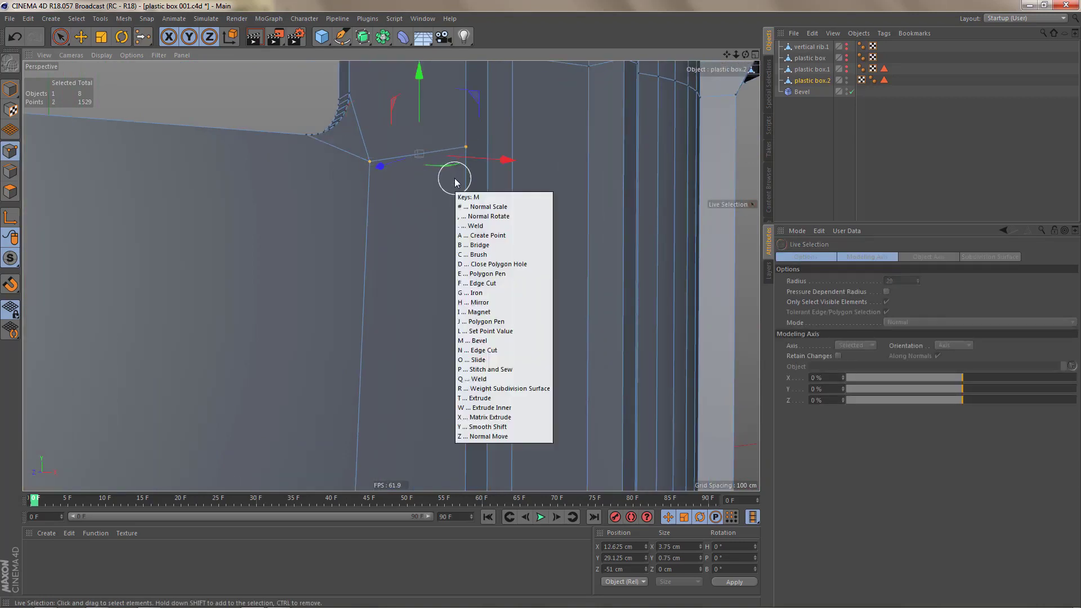
key("q")
left_click(466, 147)
middle_click_drag(442, 196, 441, 238, "alt")
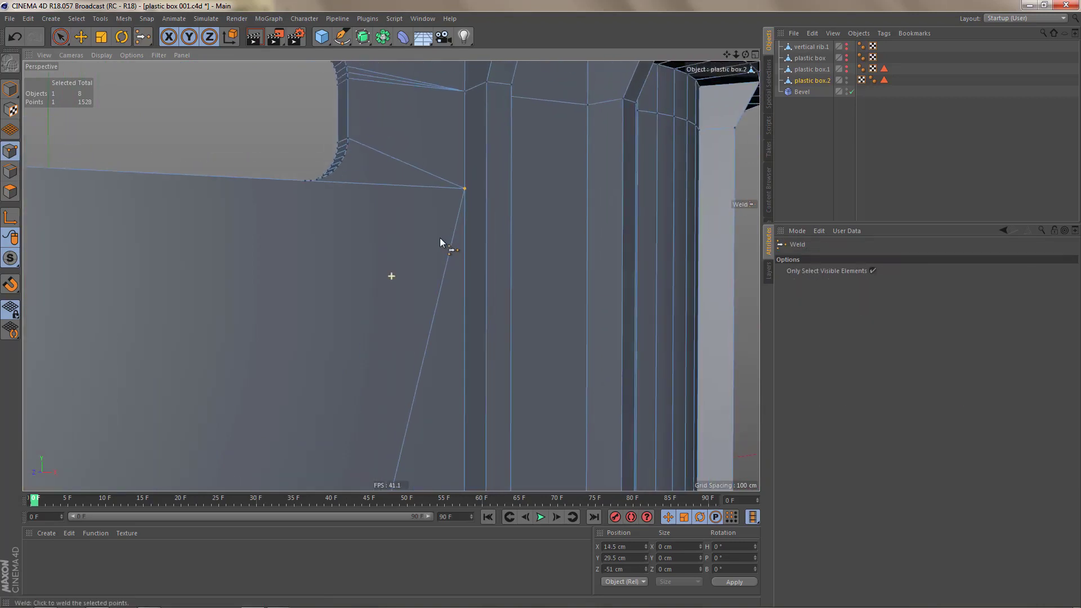
key("e")
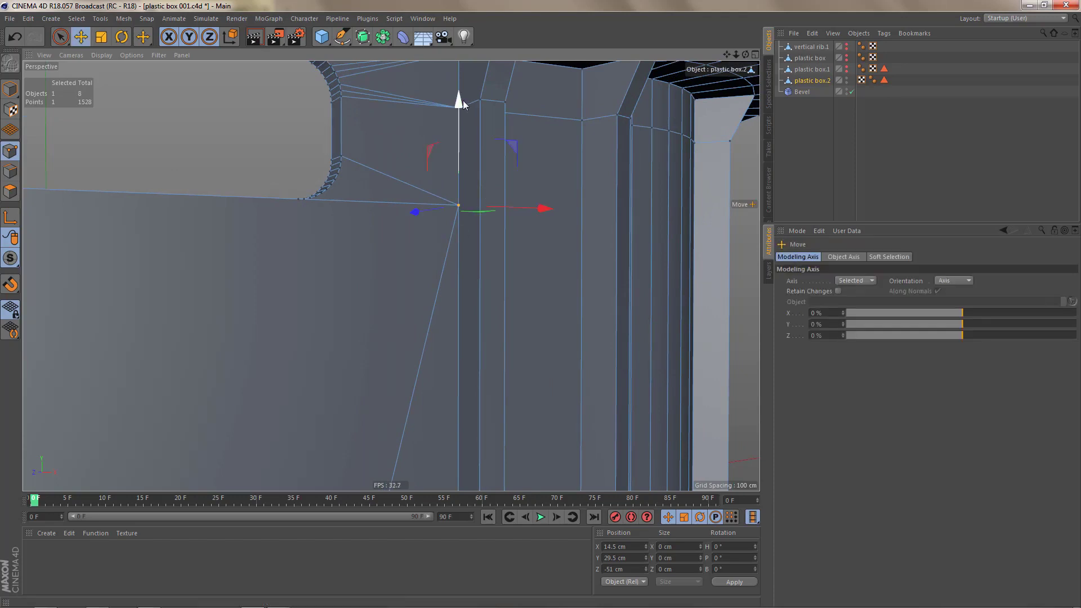
left_click_drag(463, 101, 465, 209)
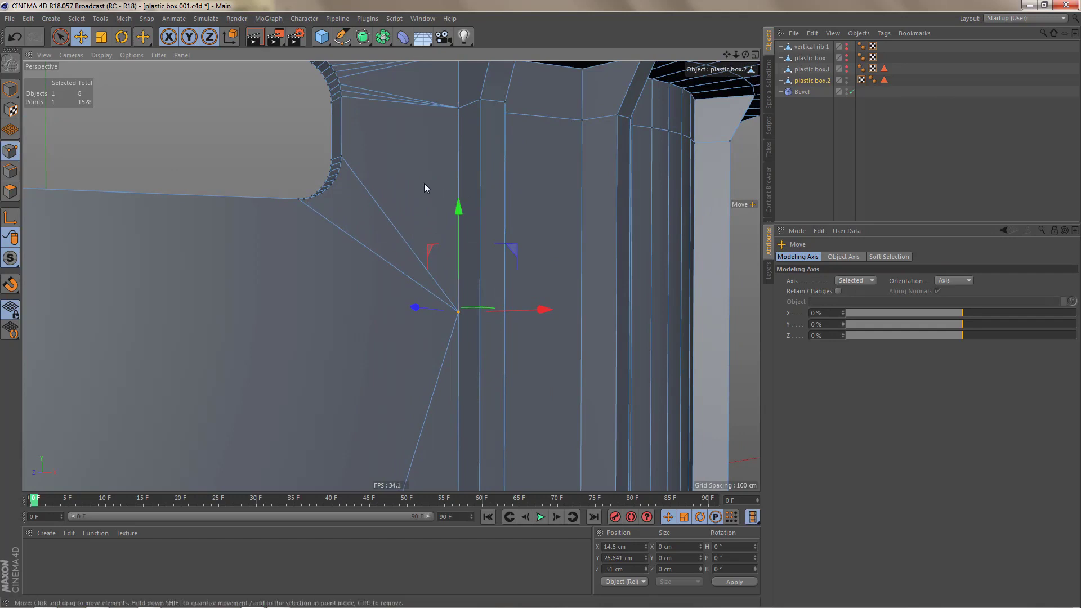
Step: Try dissolving the whole edge loop through the lowered point, including its diagonal to the handle cutout, and undo the dissolve
scroll(424, 183, "down", 5)
middle_click_drag(424, 230, 426, 175, "alt")
middle_click_drag(417, 302, 416, 251, "alt")
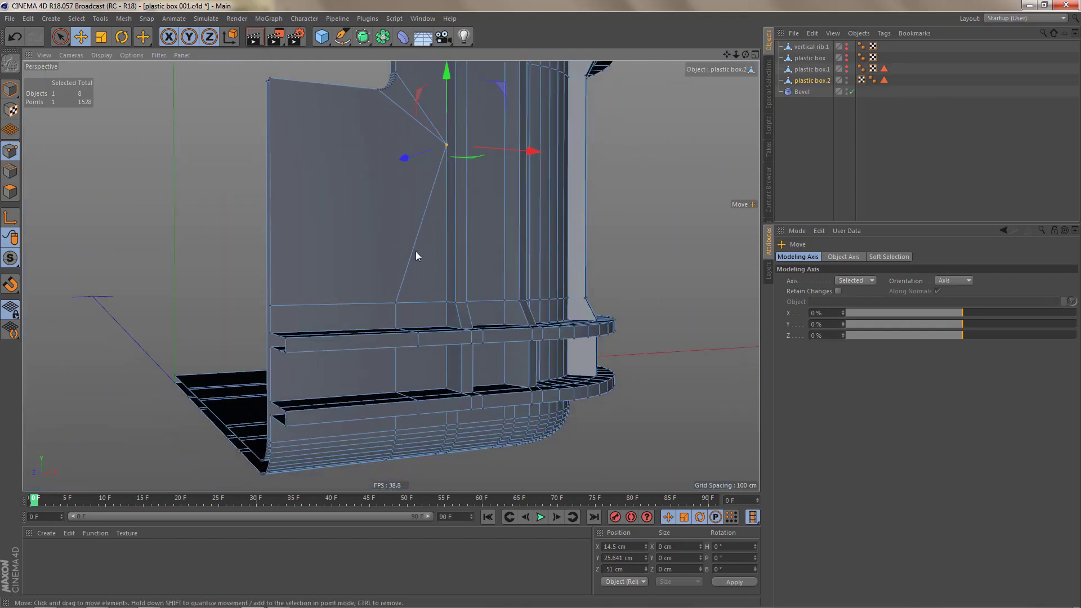
key("Return")
double_click(415, 241)
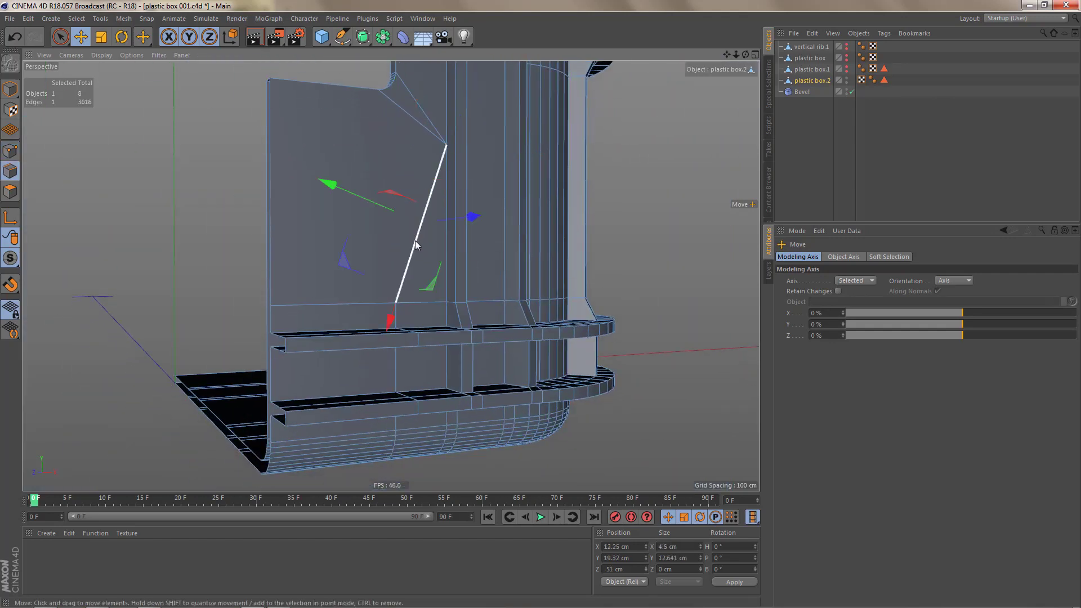
key("ctrl+BackSpace")
middle_click_drag(435, 220, 409, 354, "alt")
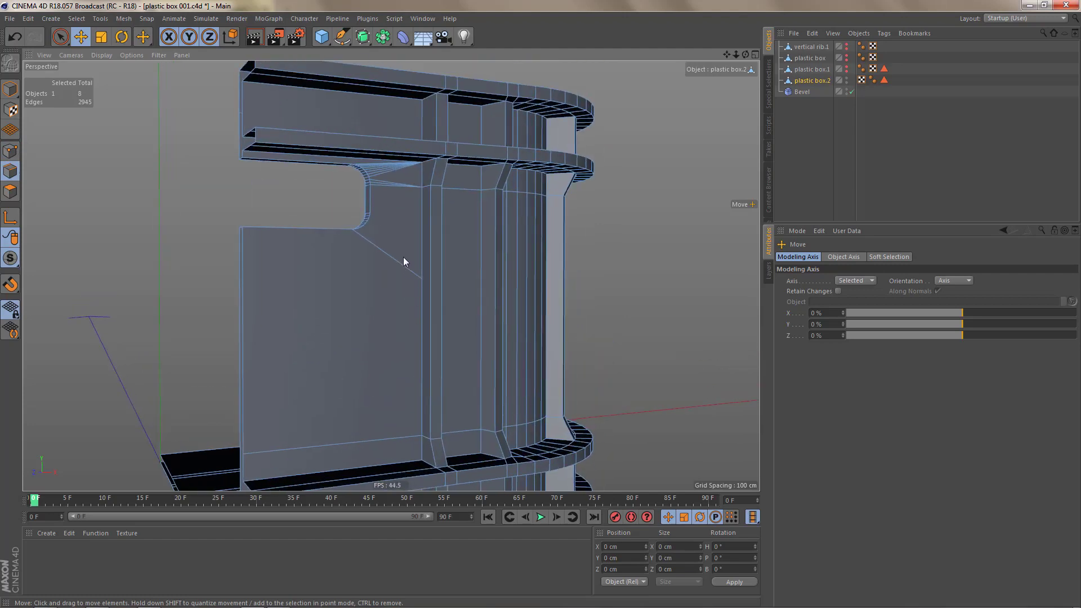
scroll(402, 237, "up", 4)
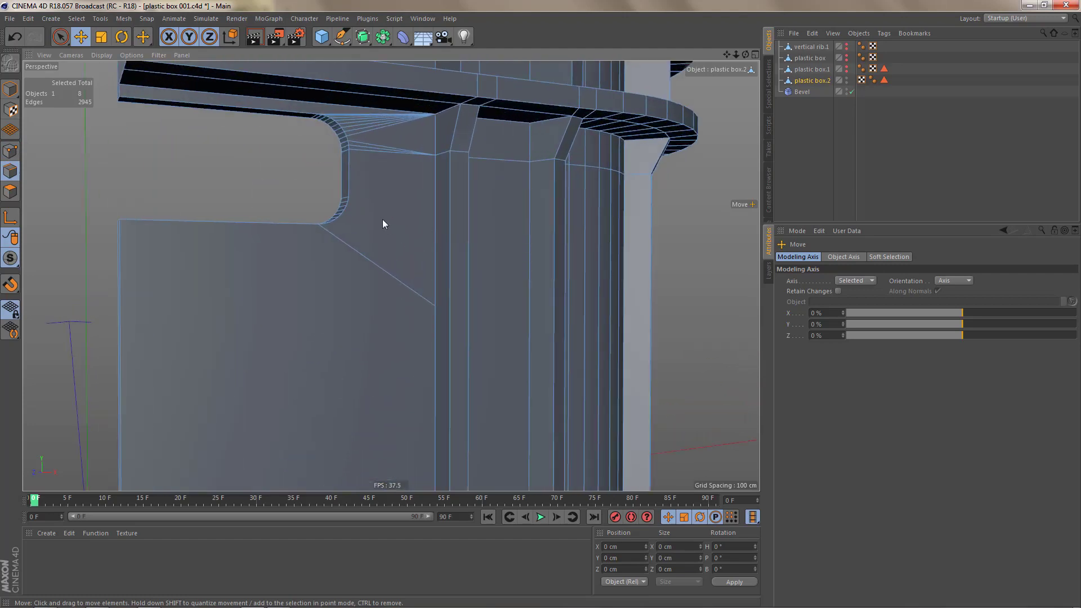
key("ctrl+z")
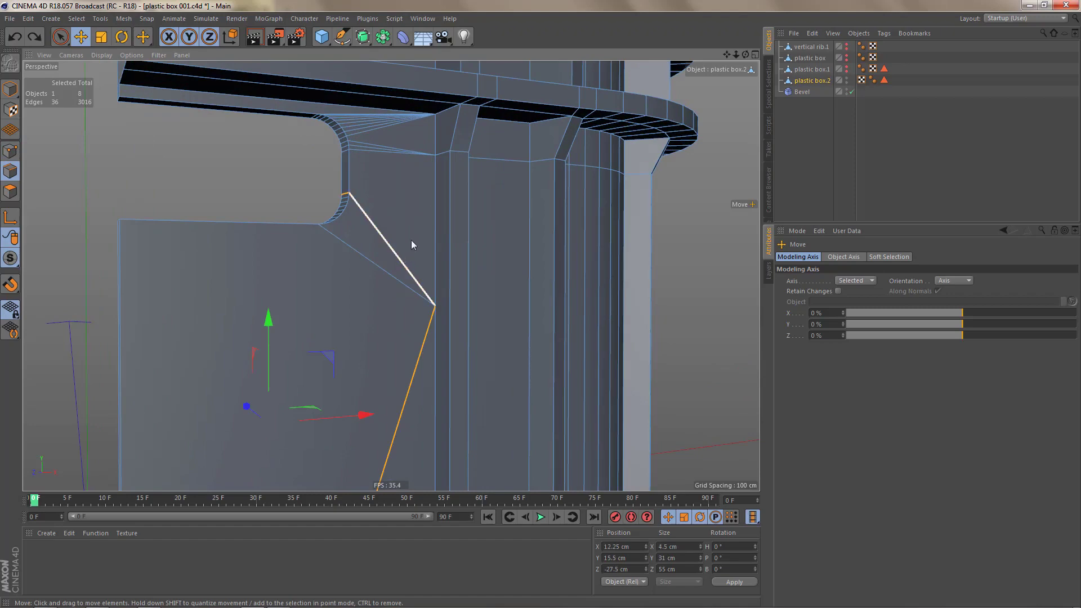
Step: Try dissolving the edge loop that runs from the lowered wall point down the outer wall and along the floor
left_click(435, 253)
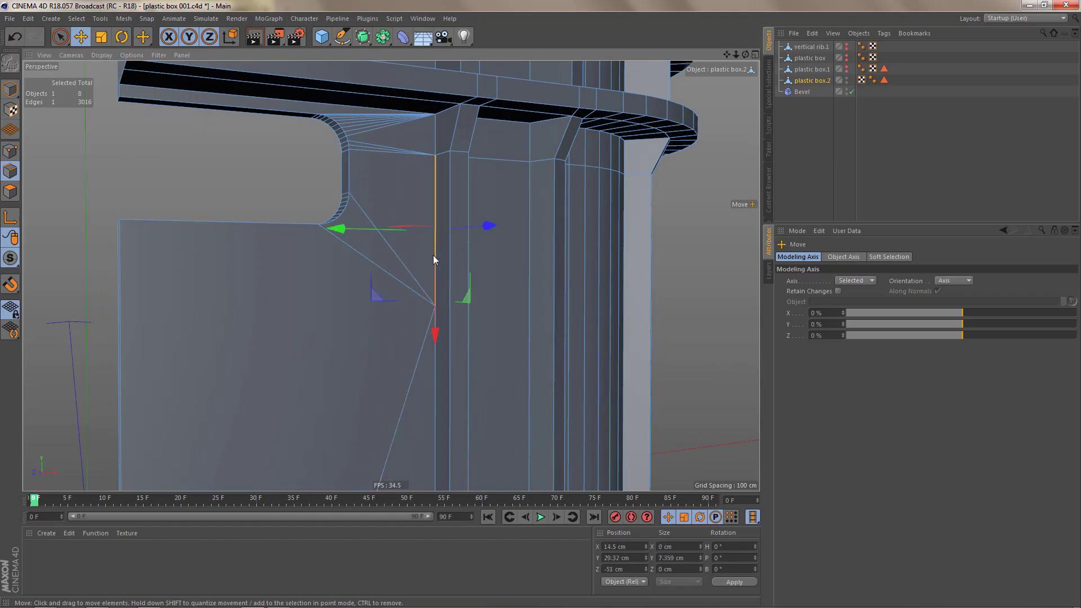
left_click(415, 387)
scroll(434, 333, "down", 6)
left_click_drag(422, 358, 427, 289, "alt")
middle_click_drag(394, 366, 461, 280, "alt")
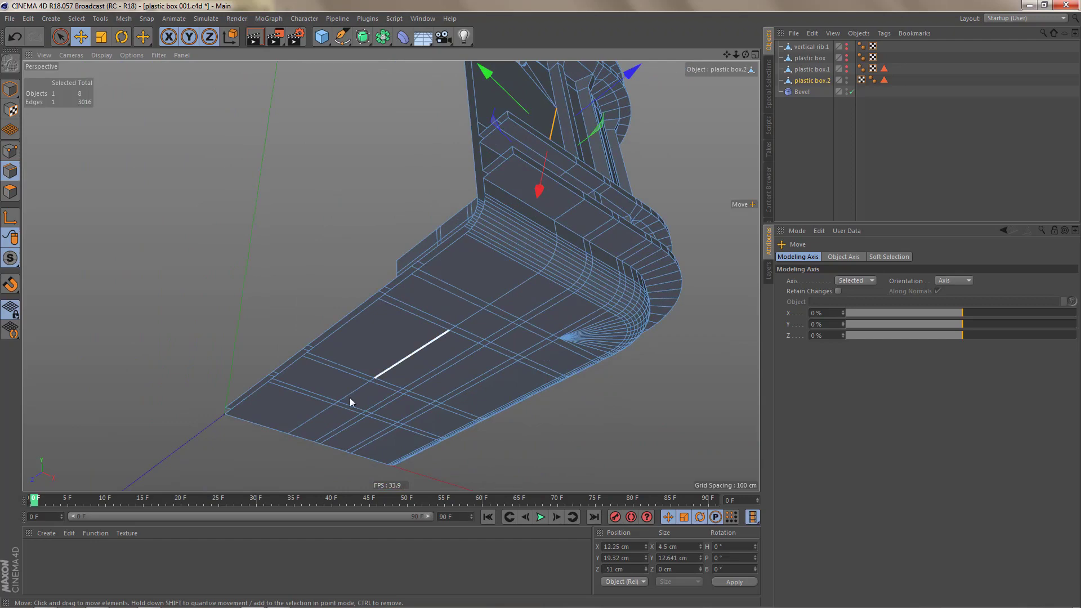
double_click(304, 422)
left_click_drag(515, 318, 563, 134, "alt")
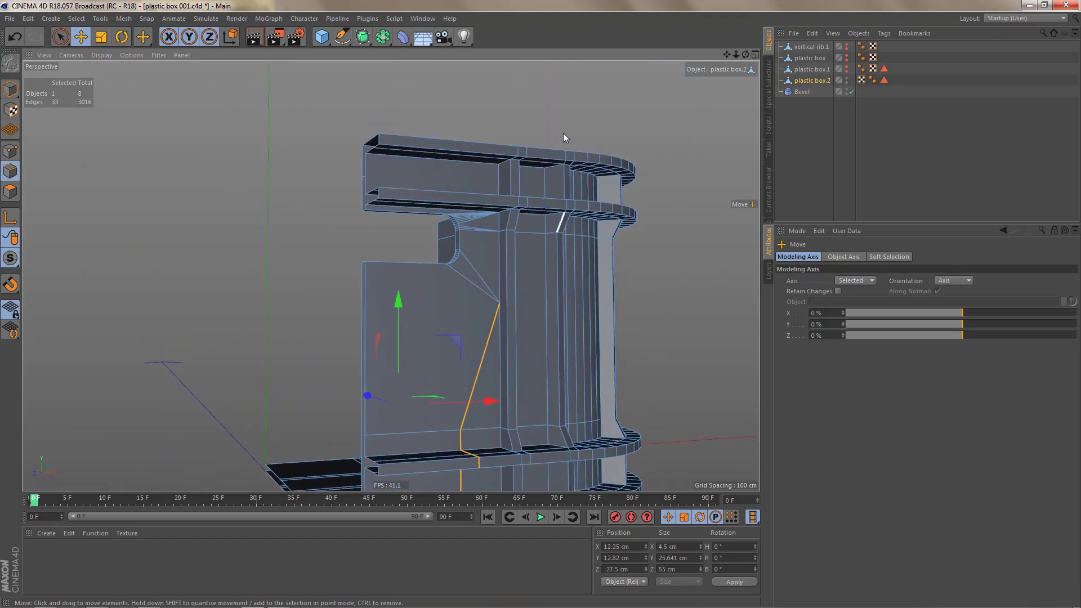
scroll(485, 290, "up", 3)
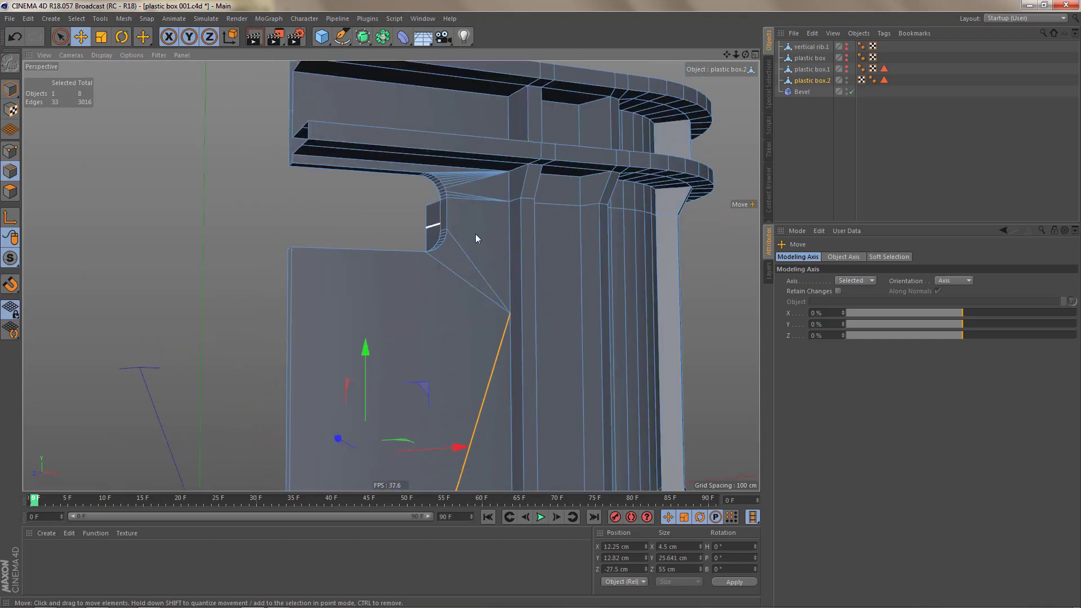
left_click_drag(508, 295, 507, 290, "alt")
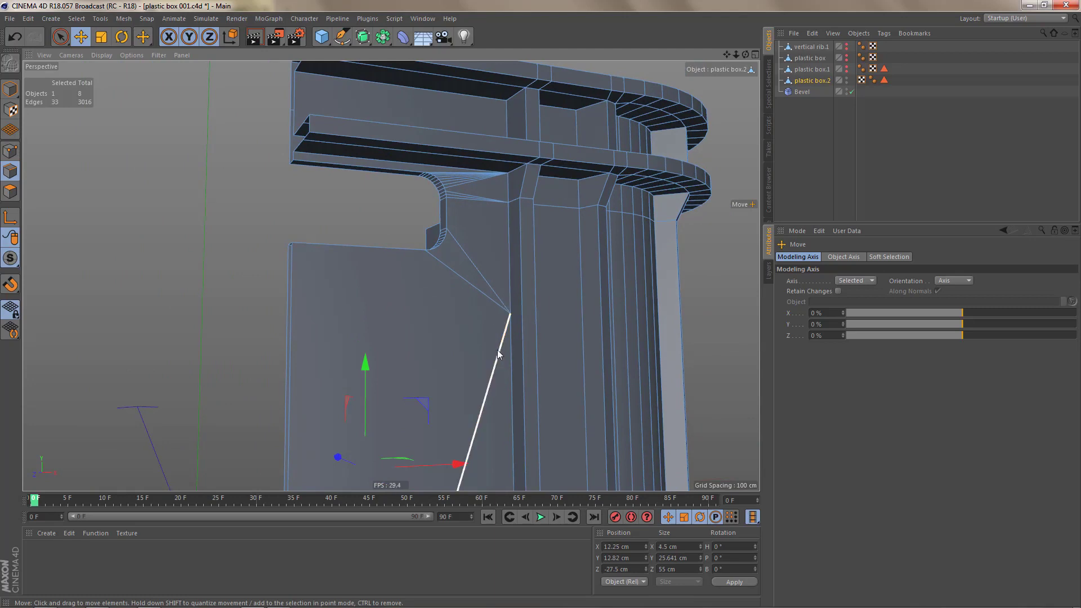
key("ctrl+Delete")
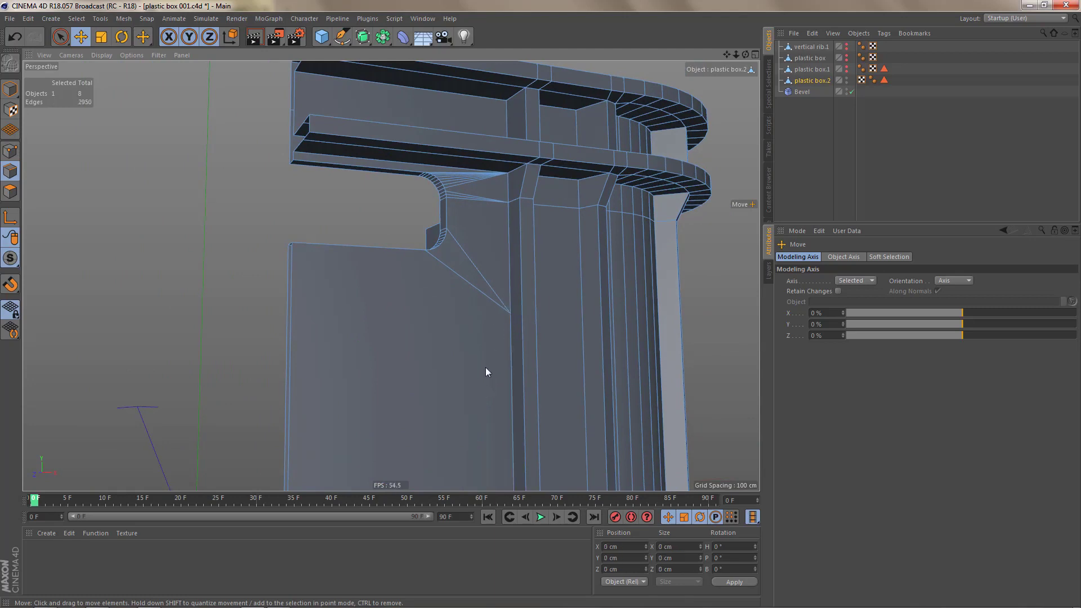
Step: Undo the dissolve of the wall-and-floor edge loop
key("k")
key("k")
left_click_drag(518, 325, 475, 350, "alt")
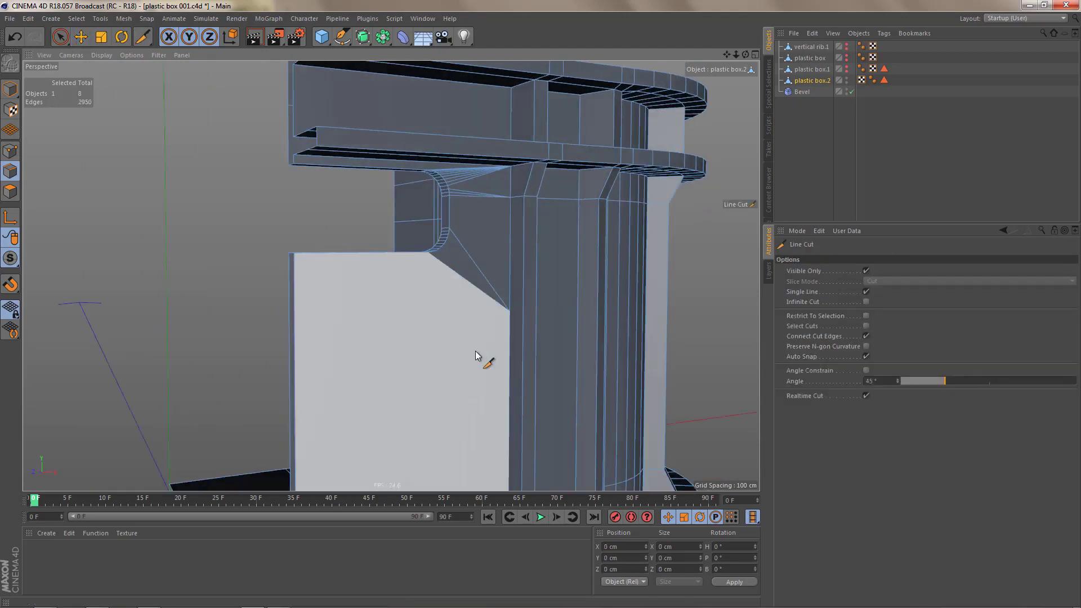
key("ctrl+z")
key("ctrl+z")
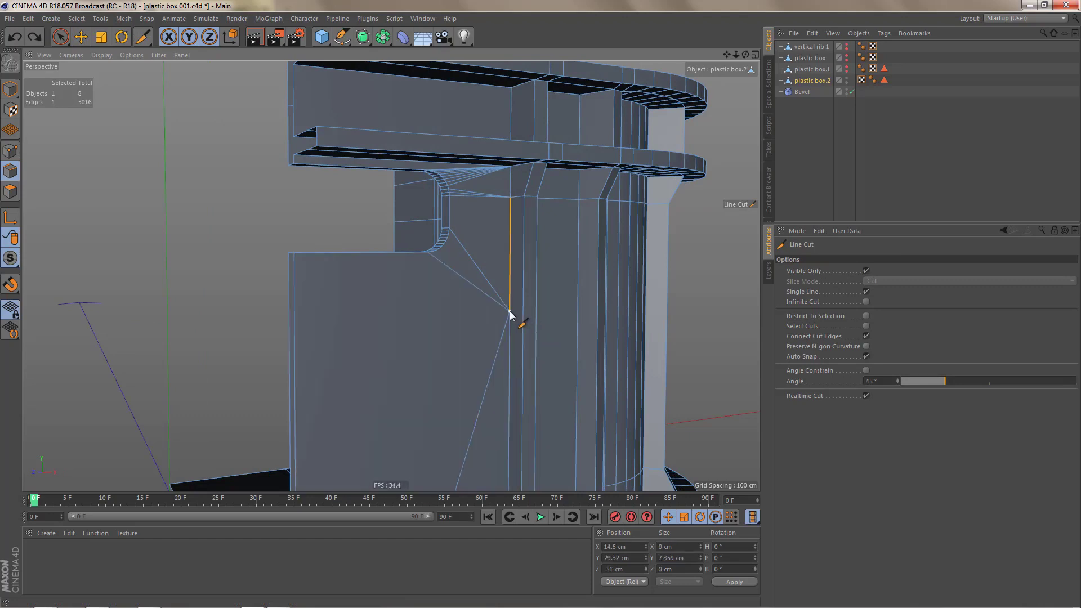
Step: Undo the lowering of the wall point and its weld onto the vertical edge line beside the rib
scroll(518, 315, "up", 4)
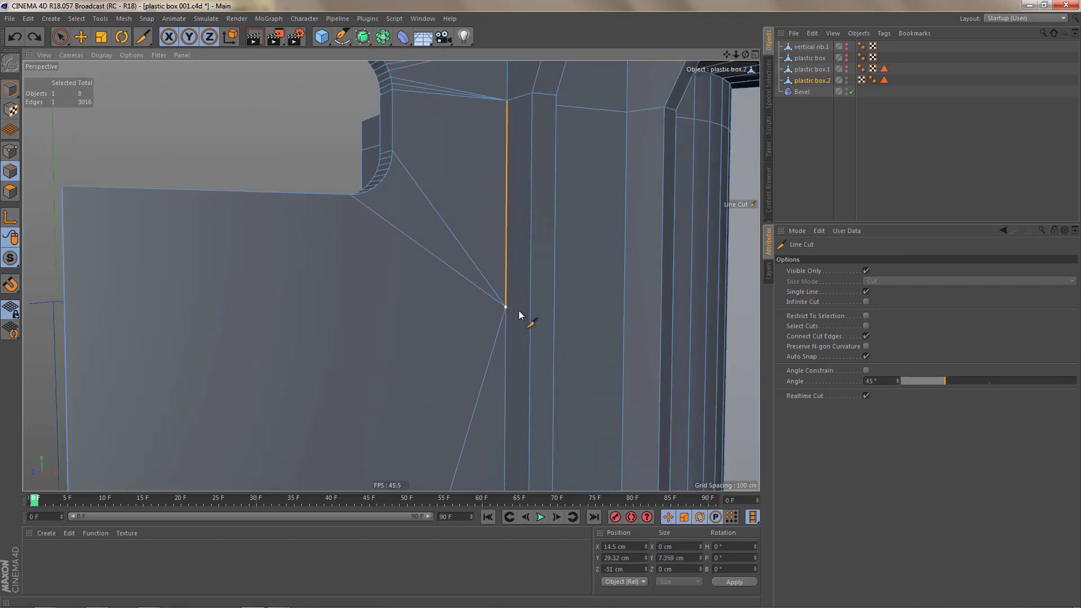
middle_click_drag(548, 309, 540, 357, "alt")
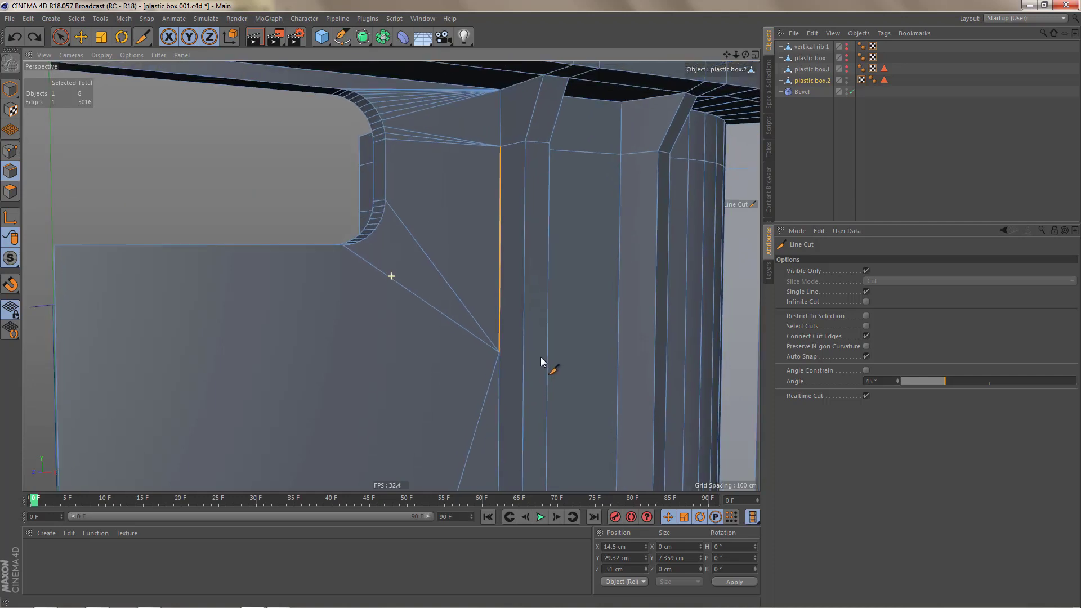
mouse_move(541, 357)
left_mouse_down("alt")
mouse_move(523, 379)
mouse_move(525, 366)
left_mouse_up("alt")
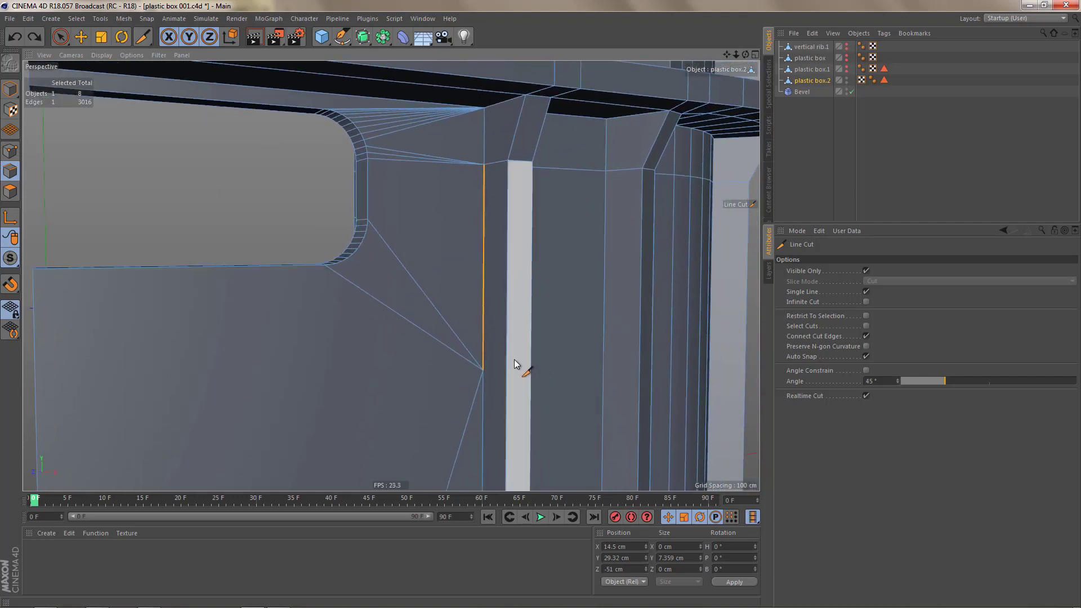
key("ctrl+z")
key("ctrl+z")
key("ctrl+z")
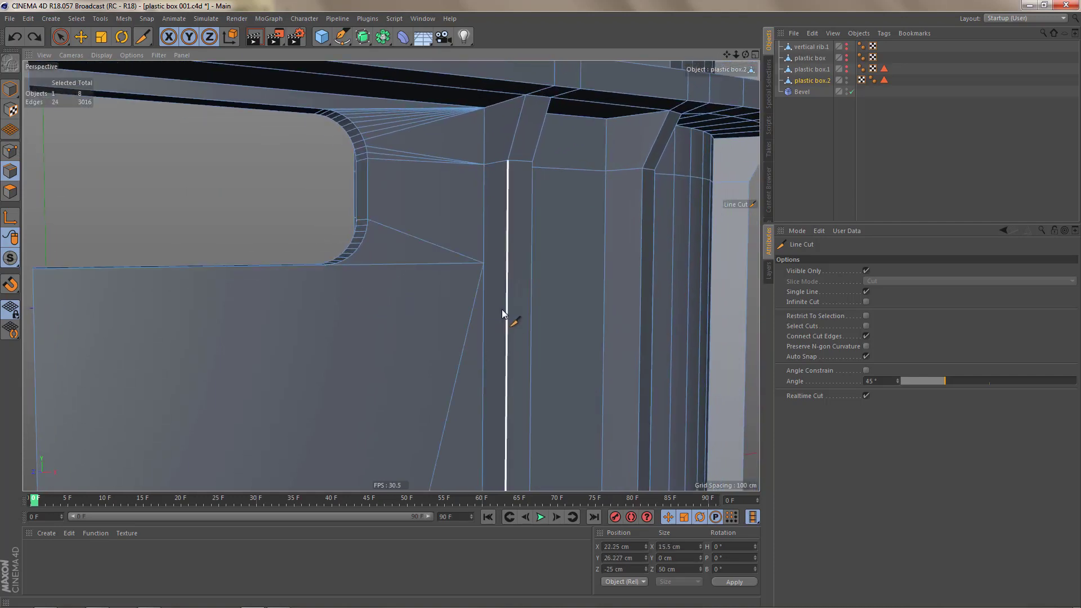
middle_click_drag(502, 309, 491, 352, "alt")
left_click_drag(441, 253, 439, 210, "alt")
right_click_drag(439, 210, 439, 265, "alt")
left_click_drag(429, 220, 413, 289, "alt")
middle_click_drag(413, 288, 404, 338, "alt")
right_click_drag(395, 236, 476, 224, "alt")
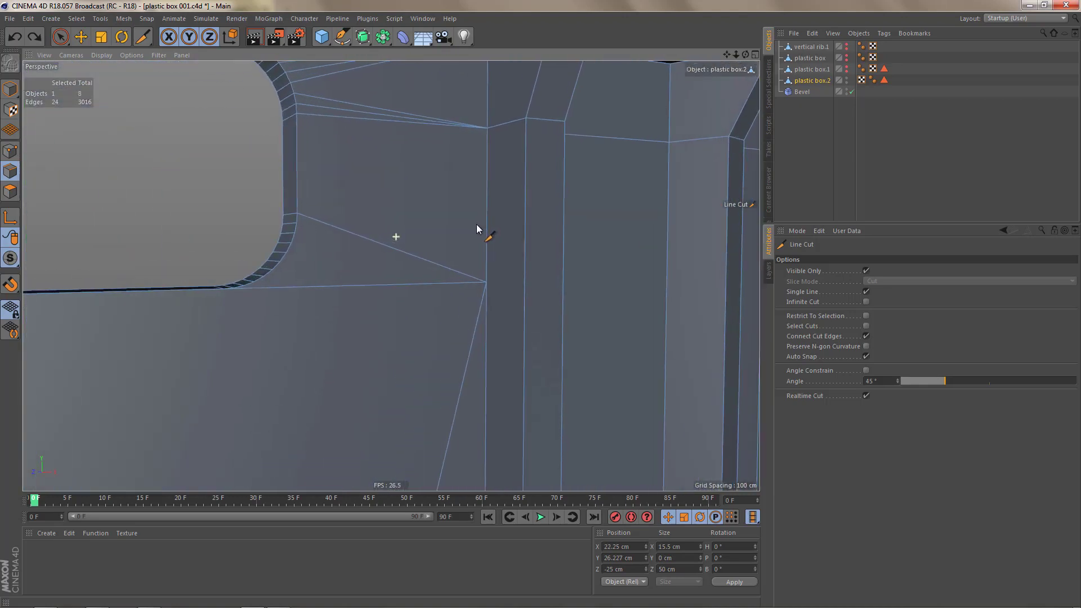
key("ctrl+z")
scroll(419, 321, "down", 3)
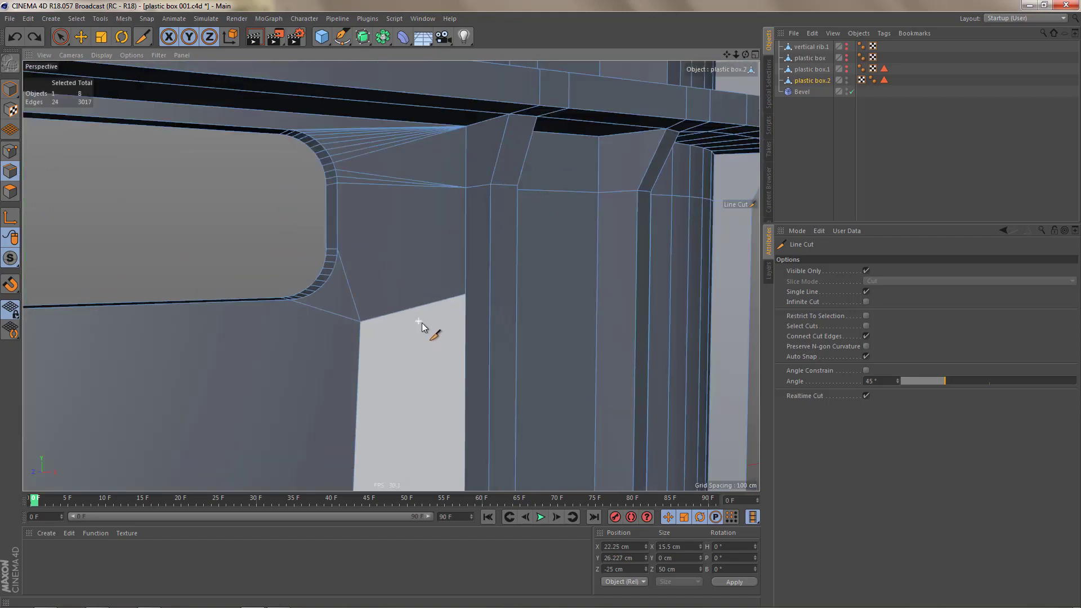
Step: Weld the lower point on the vertical edge line beside the rib onto the line's upper point, level with the fan of edges
left_click_drag(391, 275, 403, 234, "alt")
middle_click_drag(404, 307, 403, 254, "alt")
right_click_drag(403, 253, 417, 302, "alt")
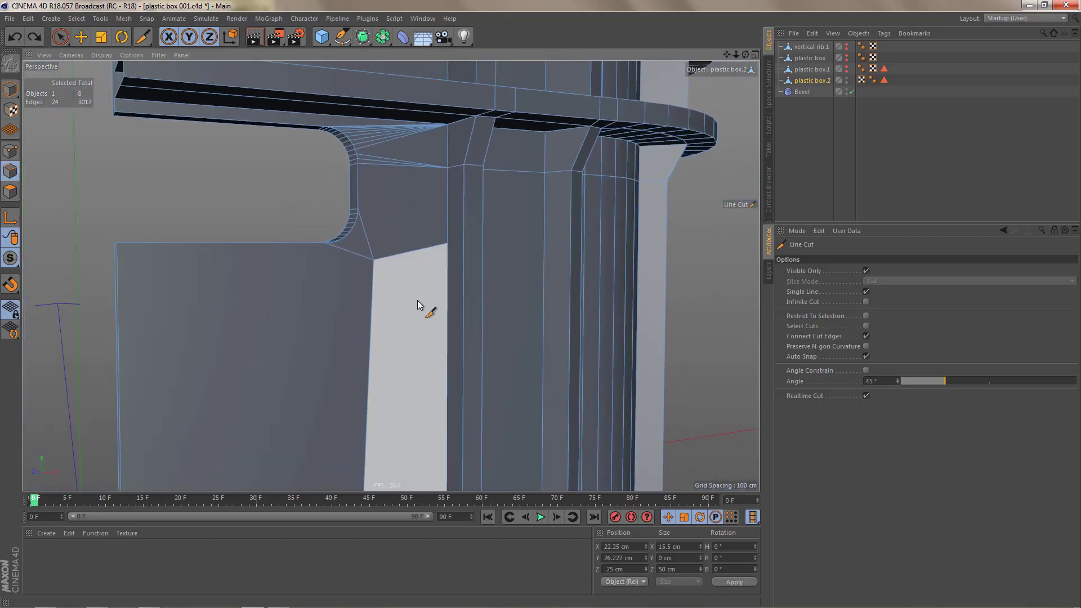
left_click_drag(417, 301, 409, 176, "alt")
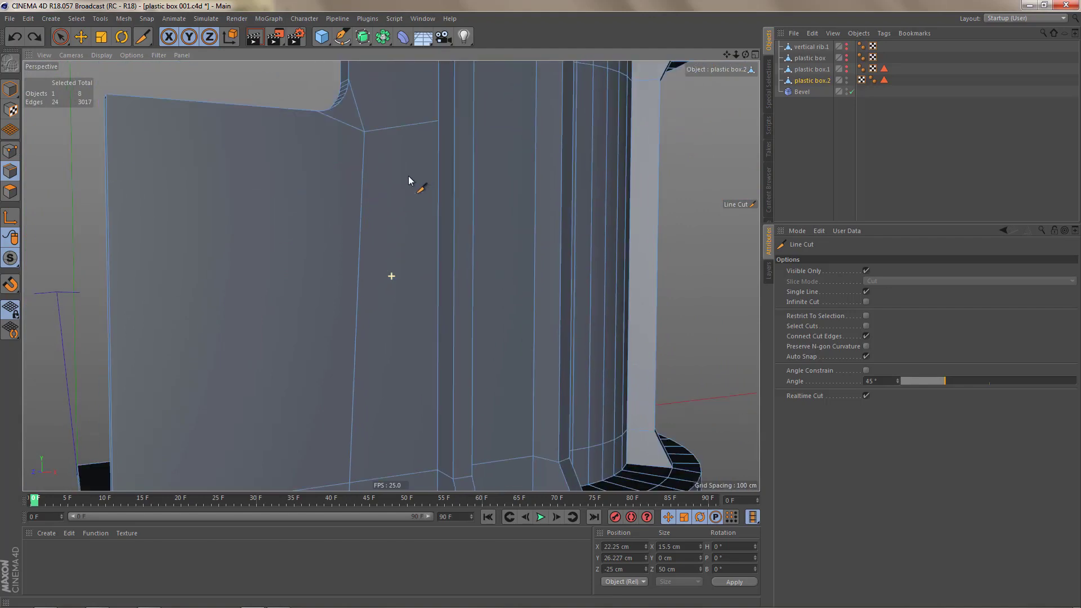
middle_click_drag(413, 197, 360, 304, "alt")
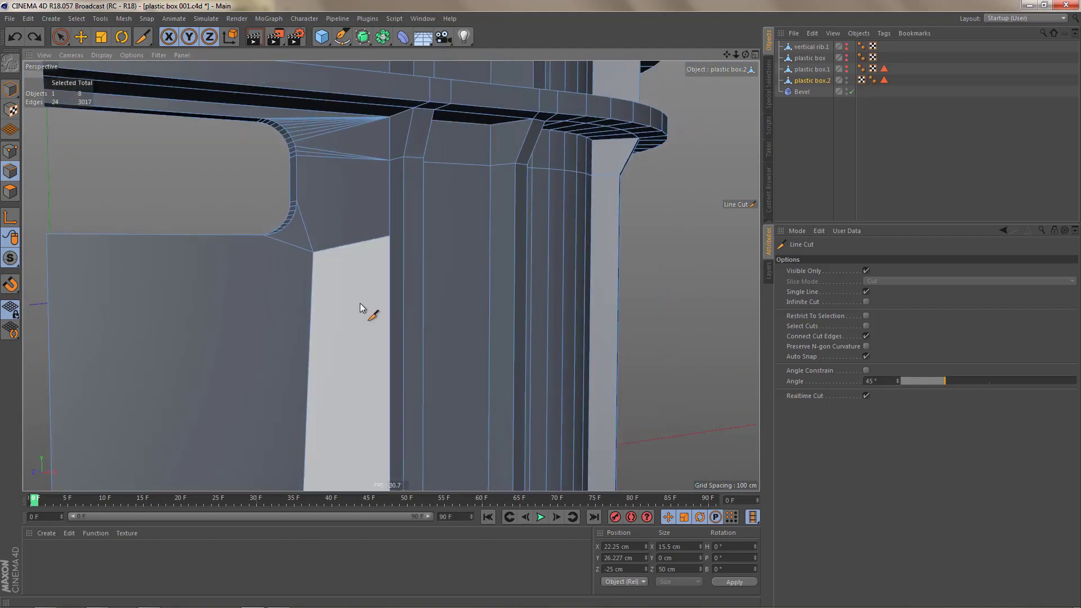
middle_click_drag(342, 228, 386, 253, "alt")
right_click_drag(410, 246, 460, 237, "alt")
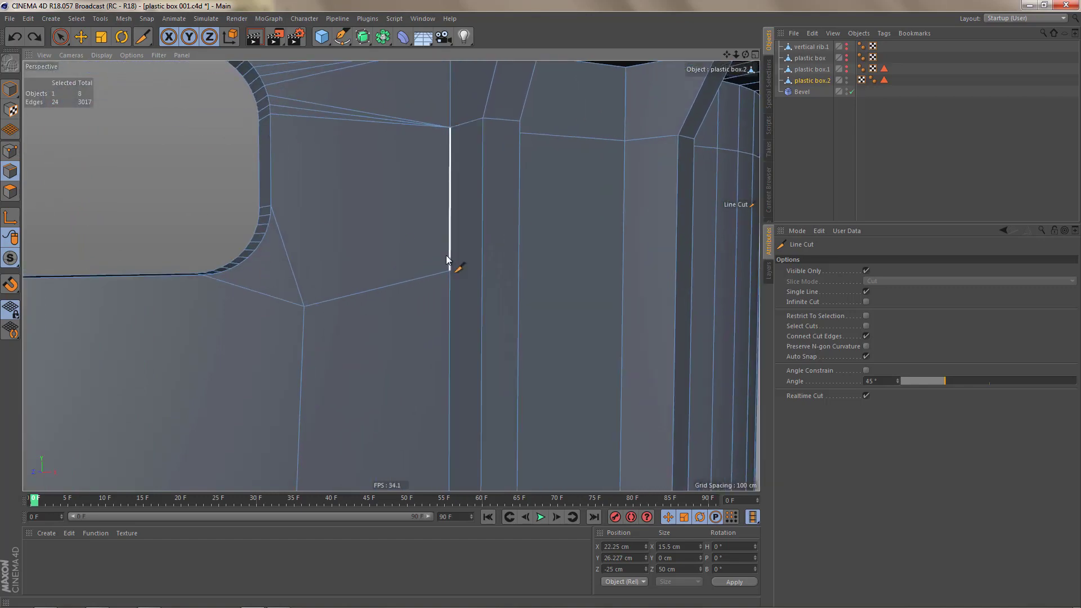
key("Return")
key("space")
mouse_move(443, 131)
left_mouse_down()
mouse_move(433, 230)
mouse_move(447, 275)
left_mouse_up()
key("m")
key("q")
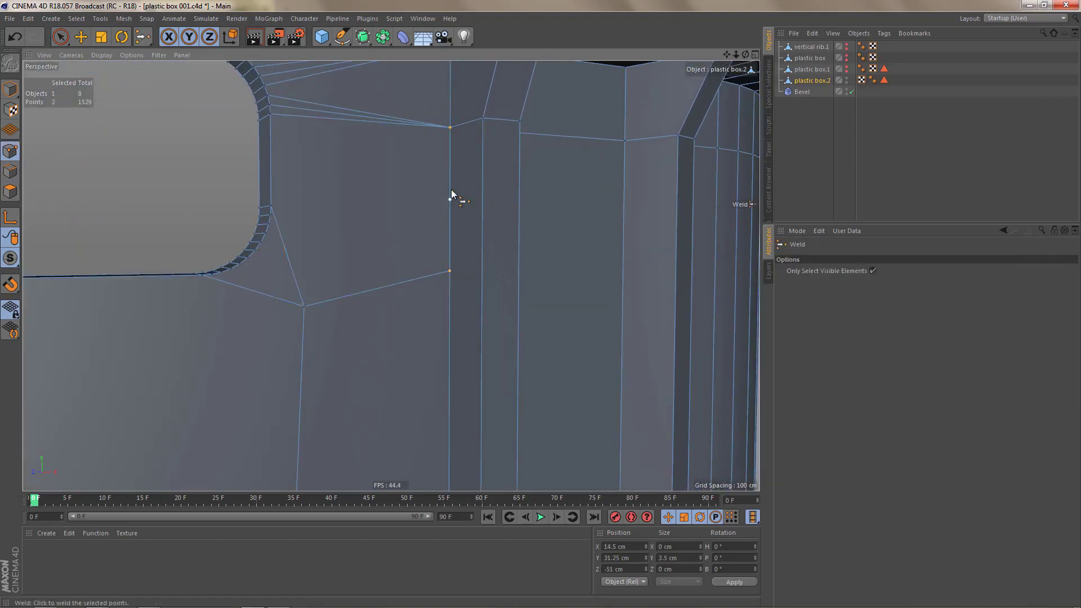
left_click(451, 128)
middle_click_drag(393, 221, 406, 257, "alt")
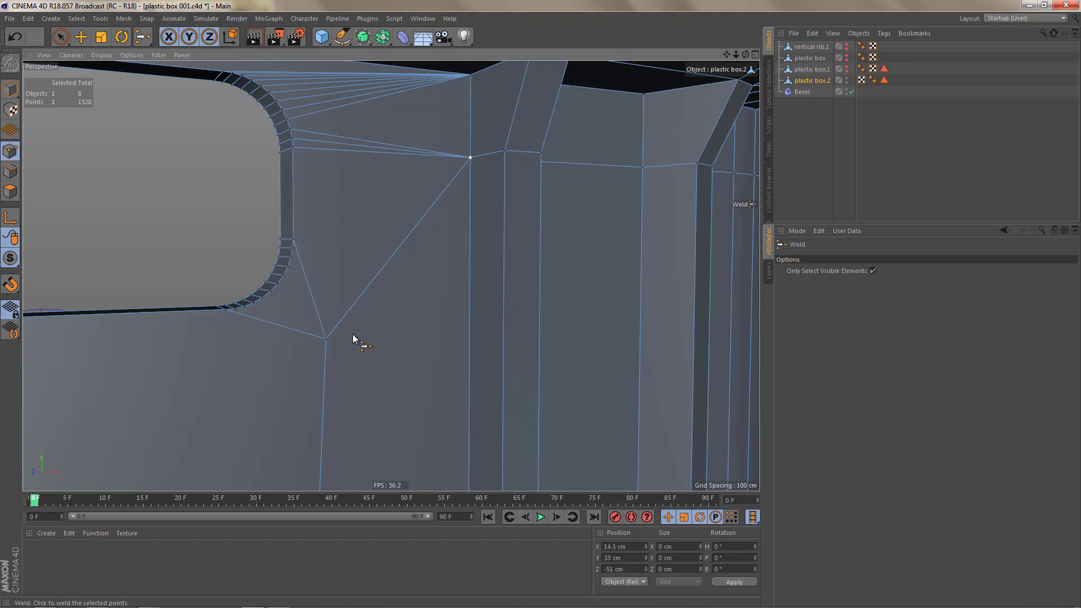
Step: Move the wall point below the cutout's lower corner about 1.06 cm along X toward the rib and lower it slightly
key("space")
left_click(329, 342)
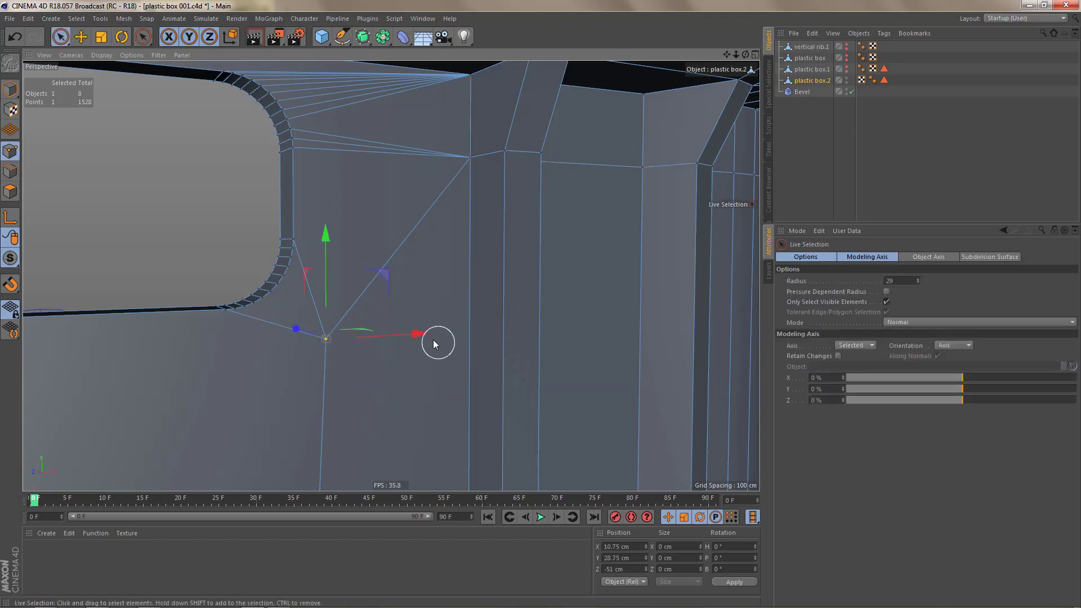
left_click_drag(423, 333, 469, 339)
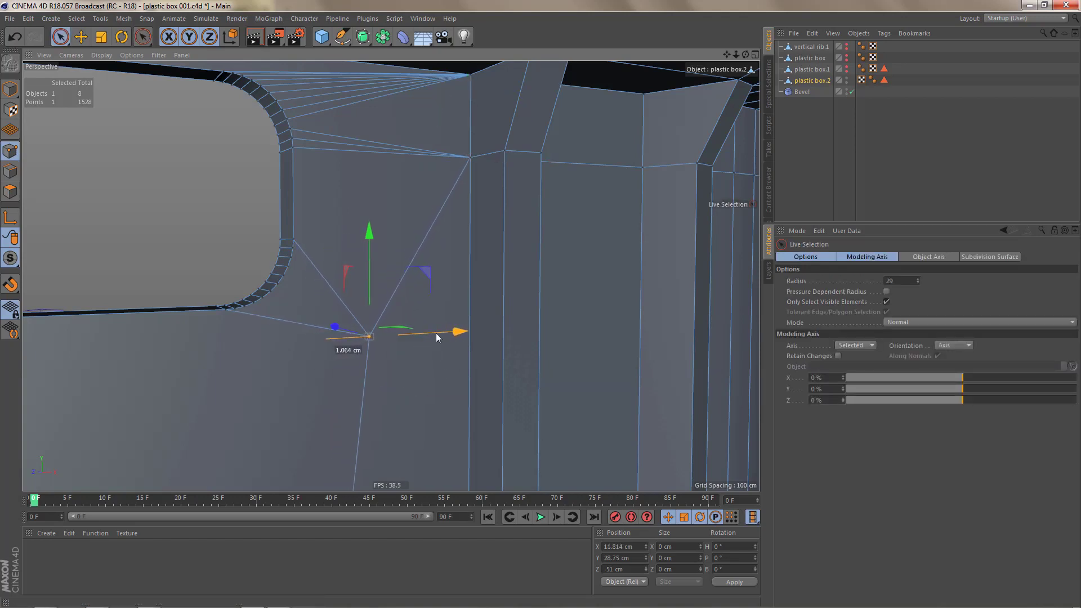
left_click_drag(373, 232, 371, 298)
middle_click_drag(369, 294, 387, 164, "alt")
right_click_drag(386, 164, 387, 246, "alt")
middle_click_drag(387, 247, 388, 190, "alt")
right_click_drag(376, 197, 373, 257, "alt")
left_click_drag(374, 258, 363, 253, "alt")
Step: Select the edge loop crossing the lower wall, flanges and floor below that point, and shift it toward the rib to X about 12.12 cm
key("Return")
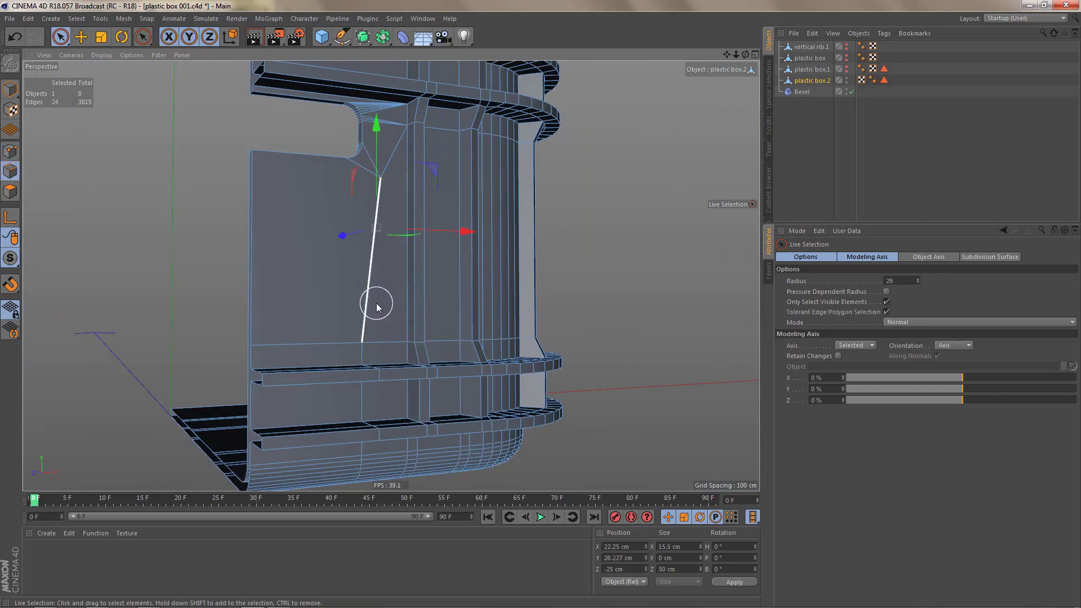
key("e")
left_click(367, 303)
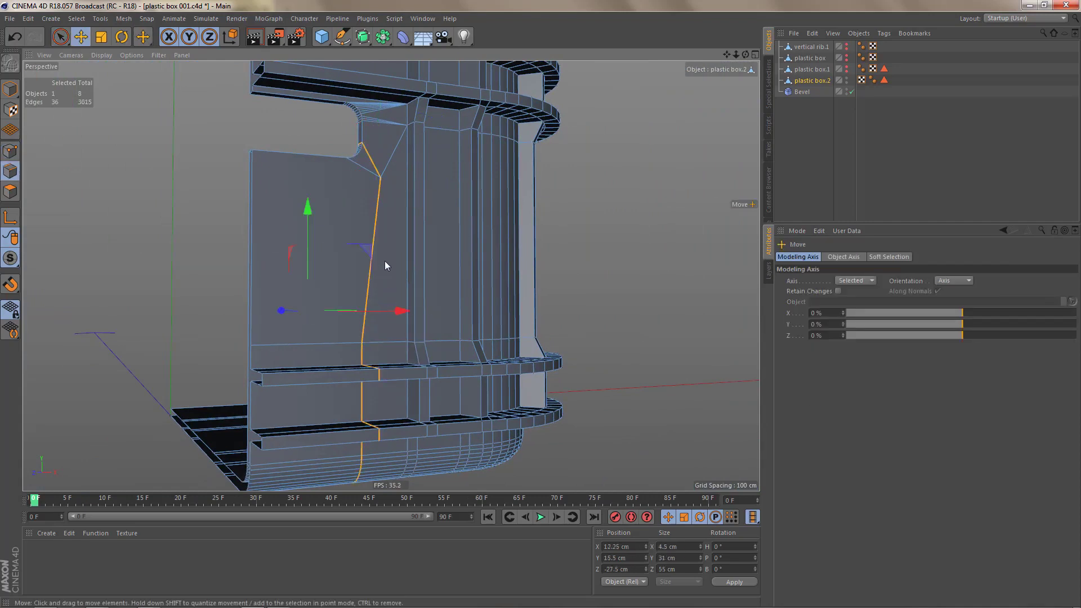
scroll(407, 281, "down", 1)
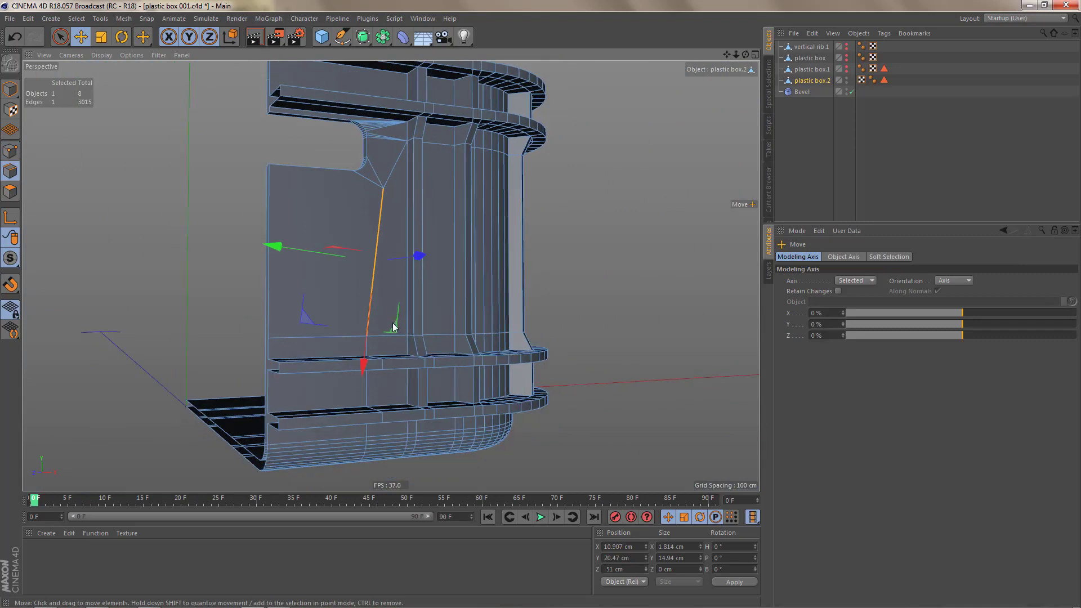
middle_click_drag(391, 293, 396, 227, "alt")
left_click_drag(385, 287, 385, 253, "alt")
scroll(384, 263, "up", 4)
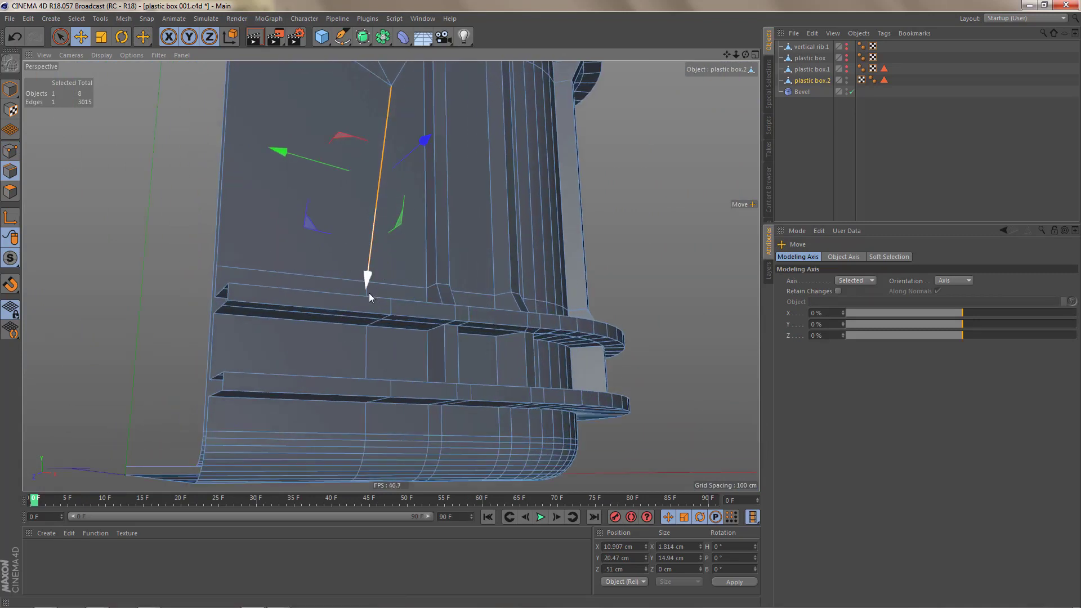
scroll(369, 293, "up", 2)
left_click(368, 290)
scroll(404, 284, "down", 3)
left_click_drag(371, 311, 421, 253, "alt")
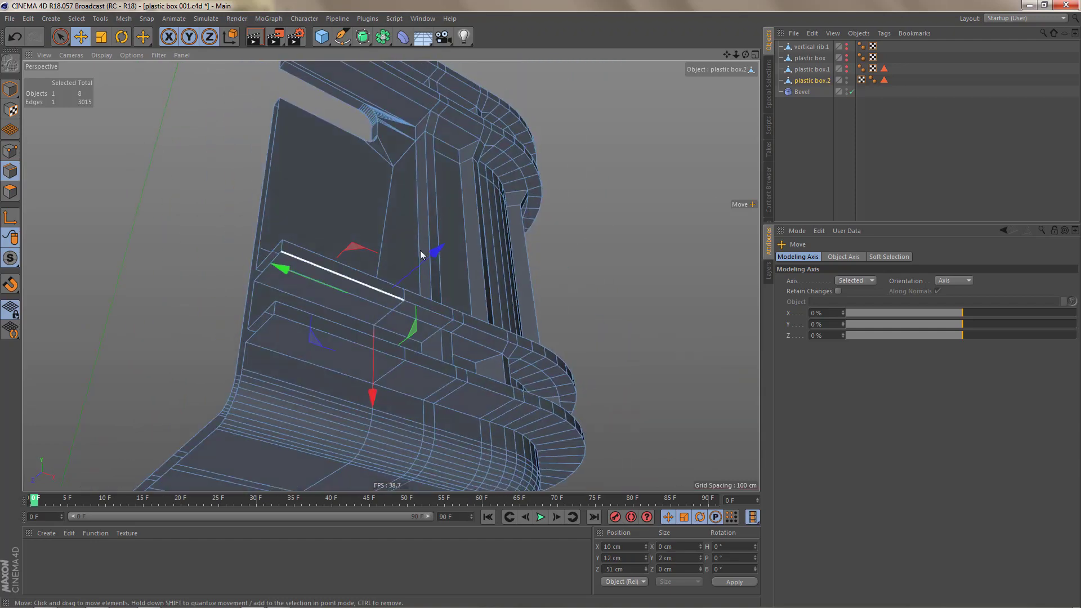
middle_click_drag(270, 411, 388, 287, "alt")
left_click_drag(391, 275, 438, 209, "alt")
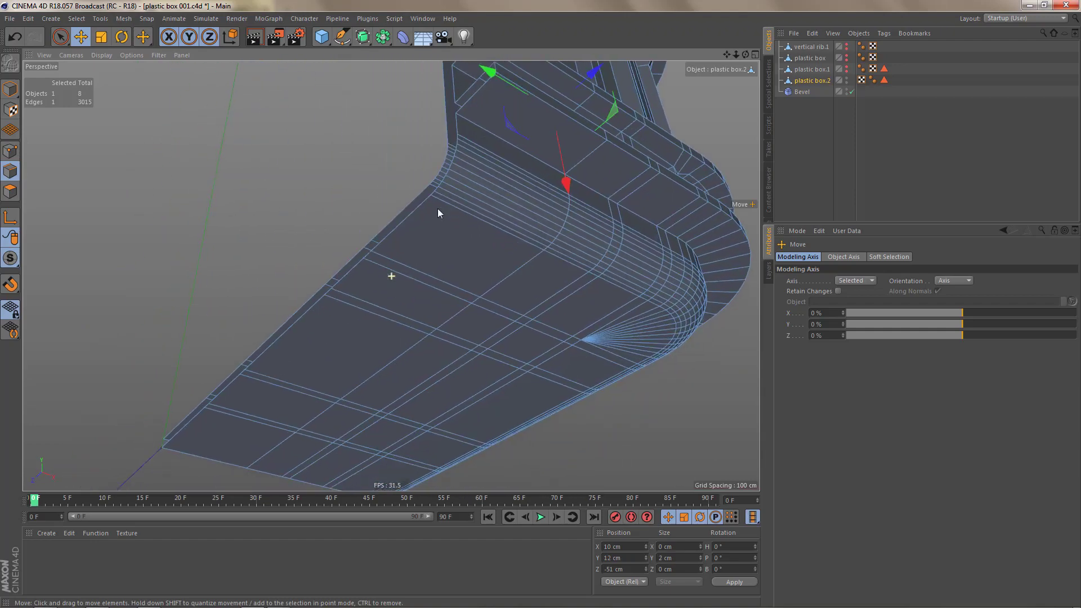
double_click(261, 450)
left_click_drag(519, 272, 339, 412, "alt")
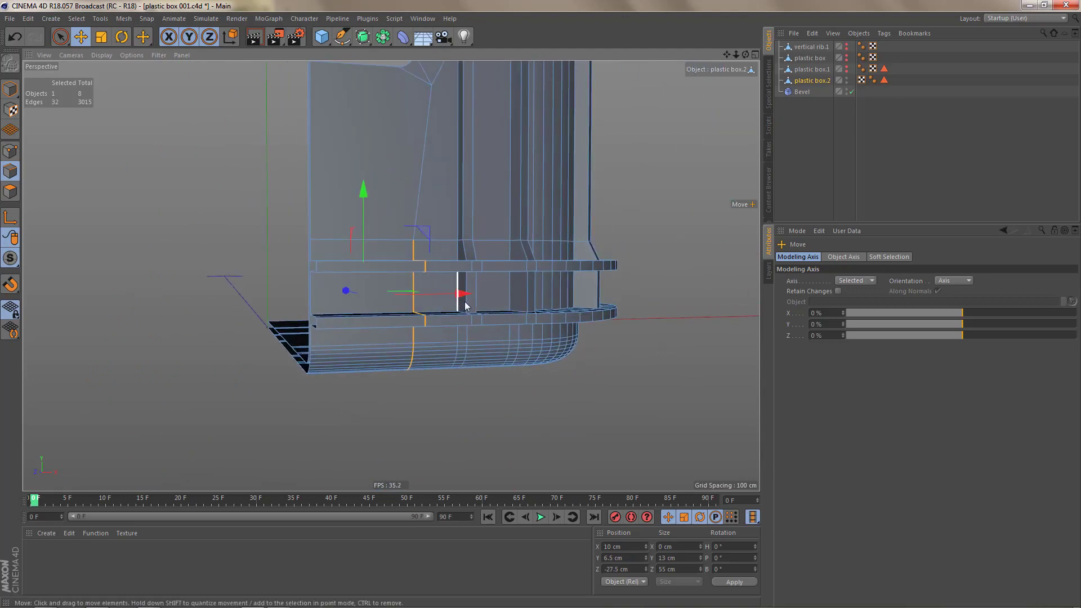
left_click_drag(459, 295, 473, 300)
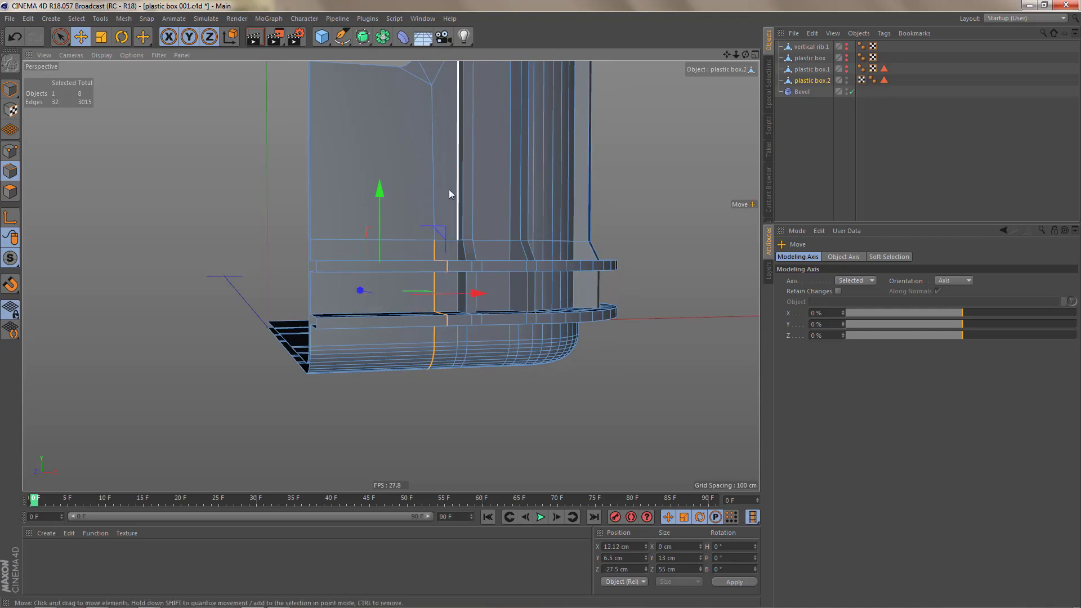
Step: Remove the n-gon from the triangular polygon at the handle cutout's lower rounded corner, and deselect everything
middle_click_drag(449, 189, 443, 351, "alt")
right_click_drag(455, 346, 546, 332, "alt")
key("Return")
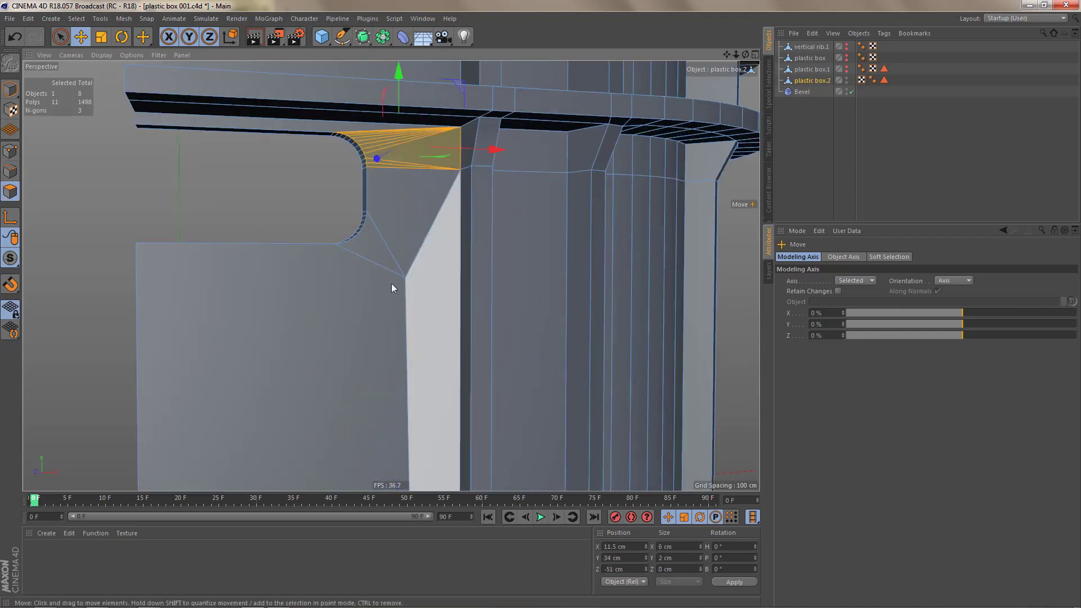
left_click(371, 244)
right_click(411, 339)
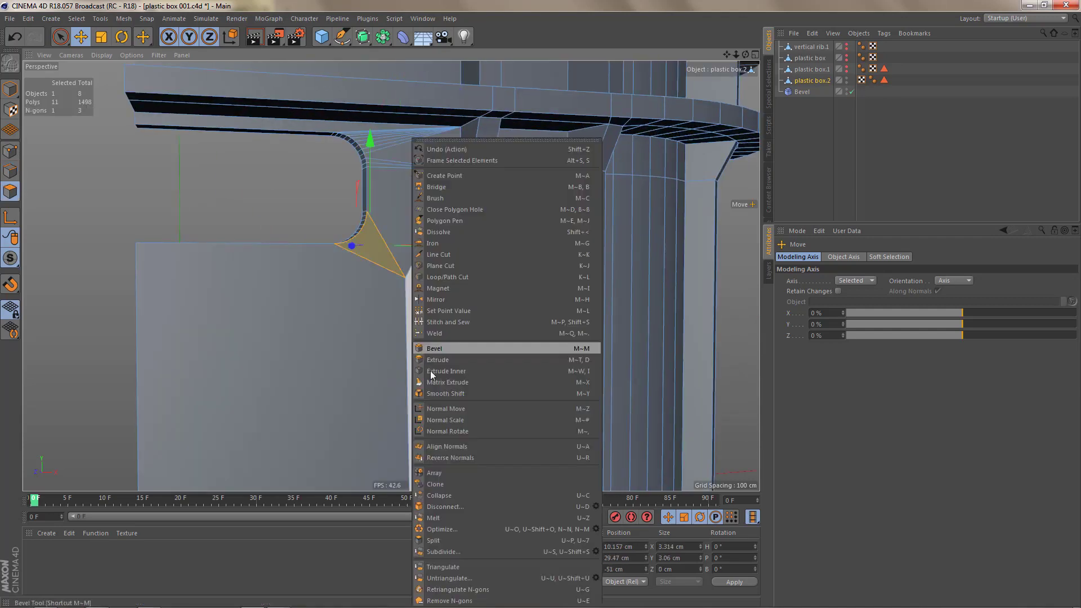
left_click(453, 601)
left_click_drag(359, 300, 404, 324, "alt")
right_click_drag(399, 323, 389, 340, "alt")
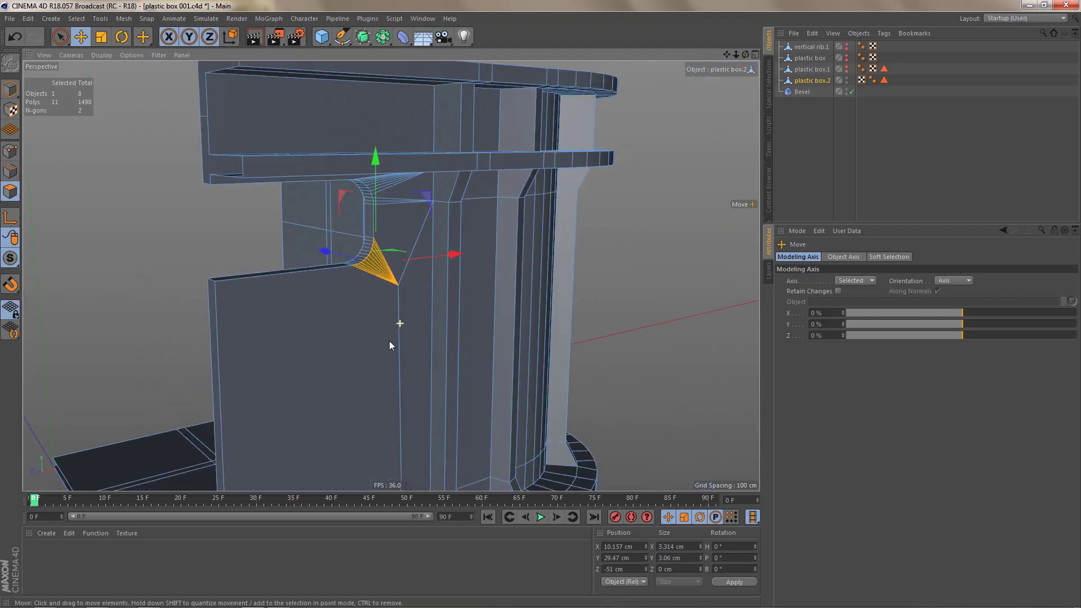
middle_click_drag(387, 297, 417, 310, "alt")
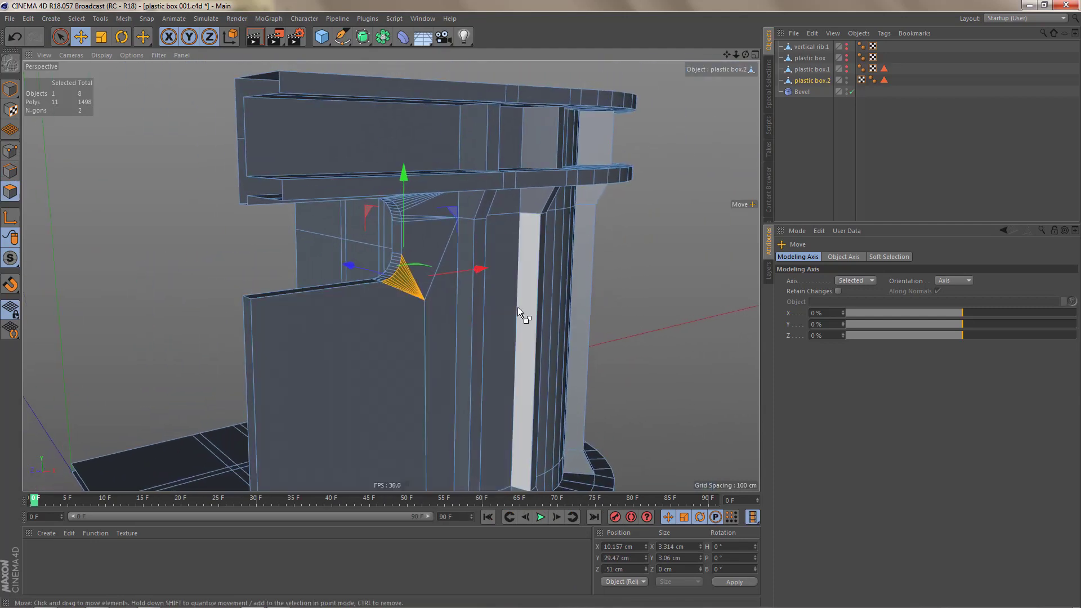
key("ctrl+shift+a")
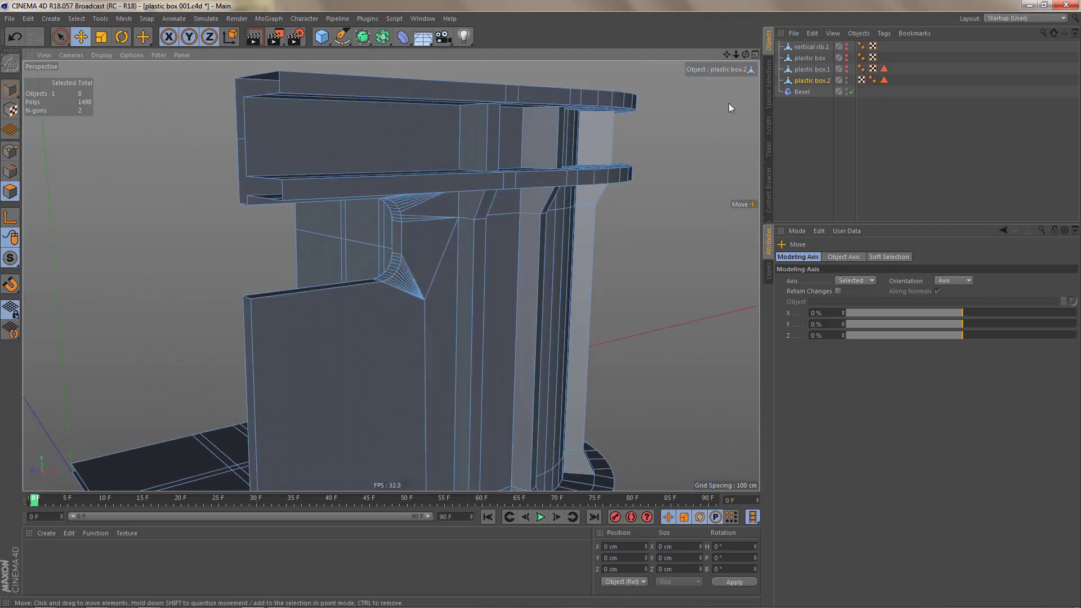
Step: Select all n-gons in the mesh and bring the wall face below the handle cutout into close view
left_click(771, 90)
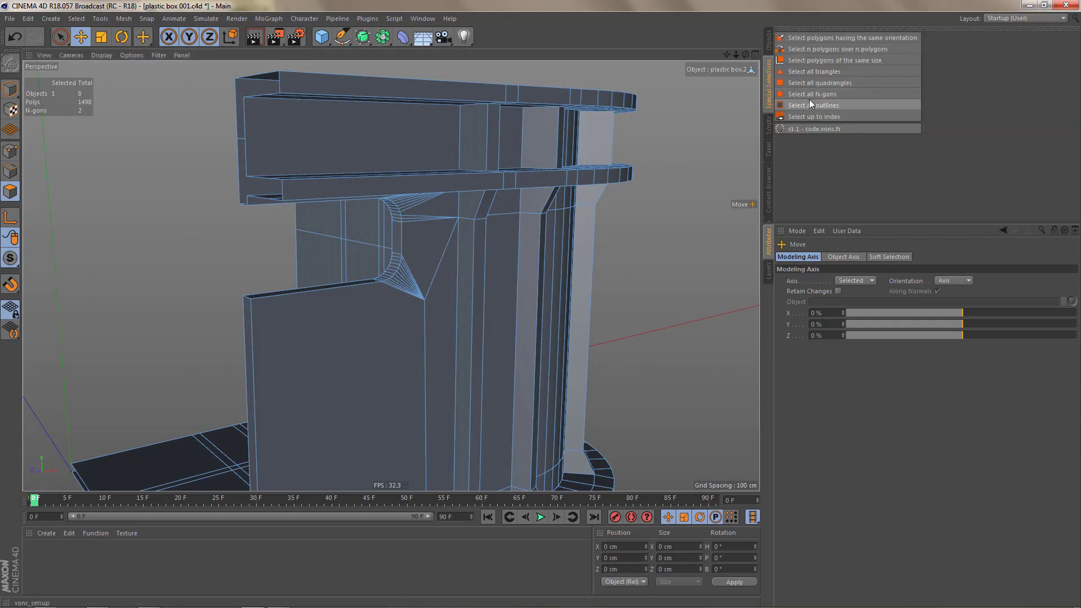
left_click(806, 91)
right_click_drag(585, 171, 539, 221, "alt")
middle_click_drag(539, 222, 538, 191, "alt")
left_click_drag(494, 236, 454, 223, "alt")
right_click_drag(454, 222, 569, 208, "alt")
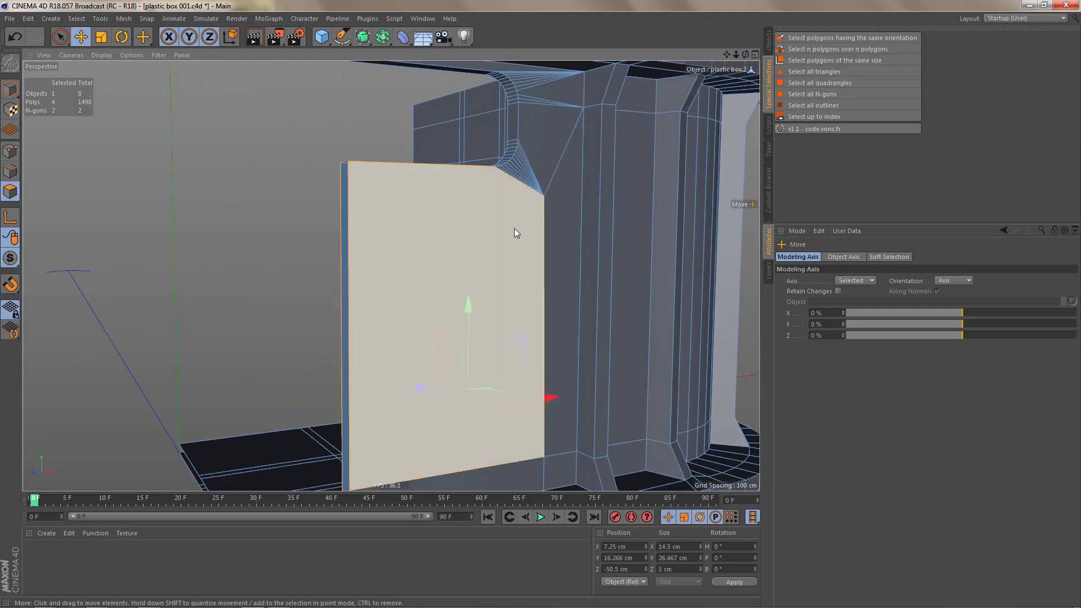
Step: Lower the outer wall point at the tip of the cutout's lower corner fan to Y about 27.29 cm
key("k")
key("k")
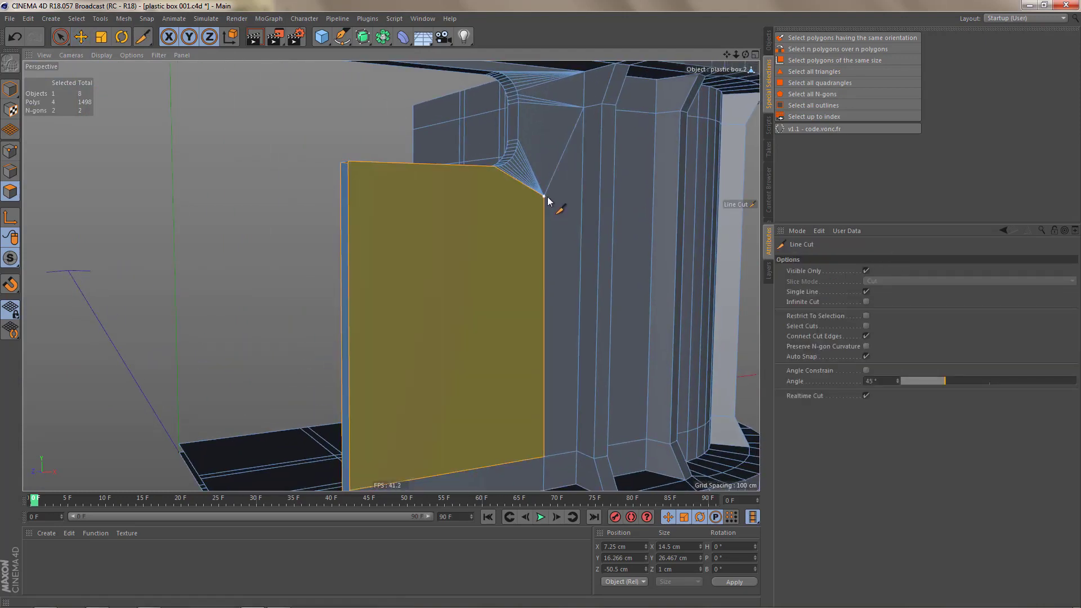
middle_click(548, 235)
middle_click(572, 364)
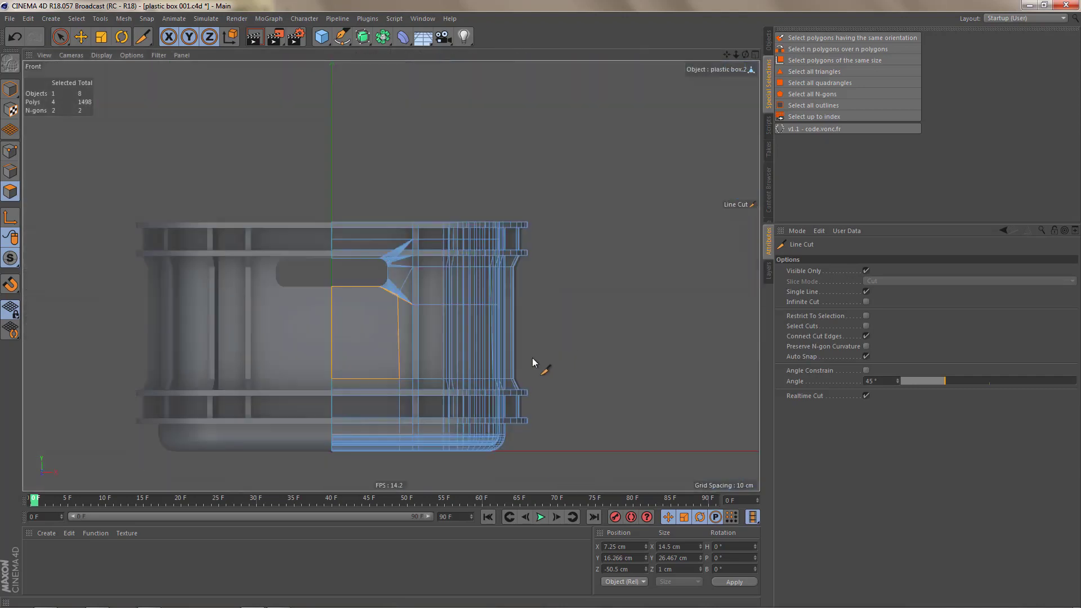
right_click_drag(345, 302, 449, 310, "alt")
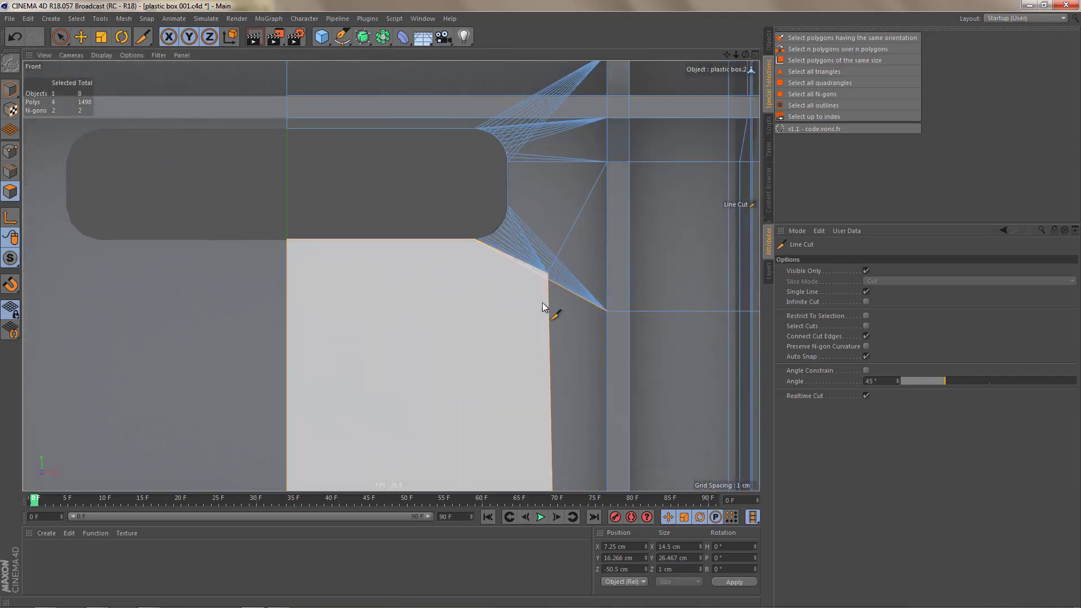
right_click_drag(555, 299, 593, 289, "alt")
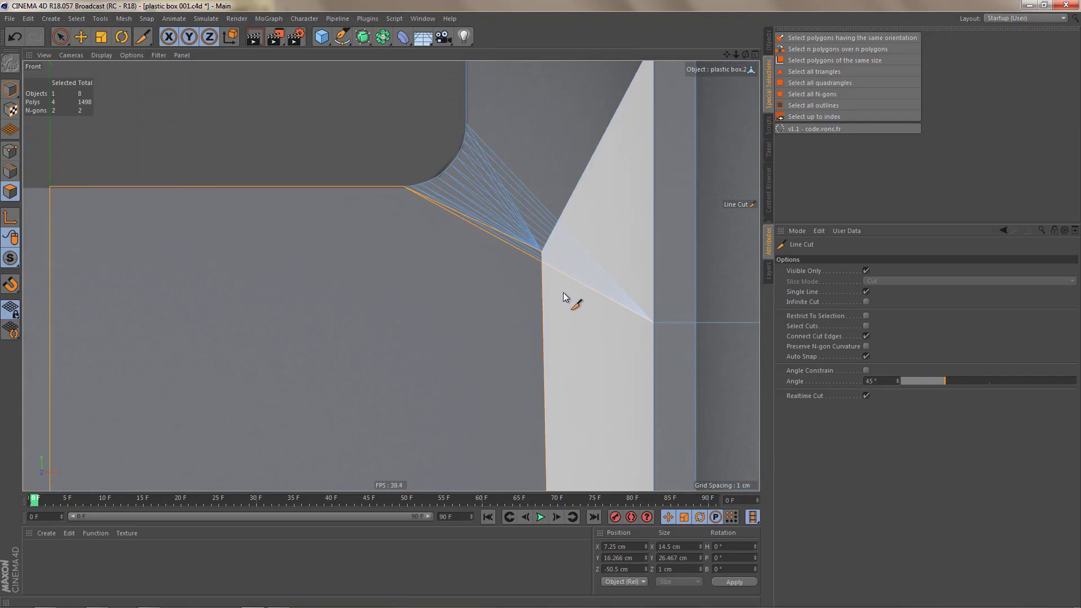
key("Return")
key("0")
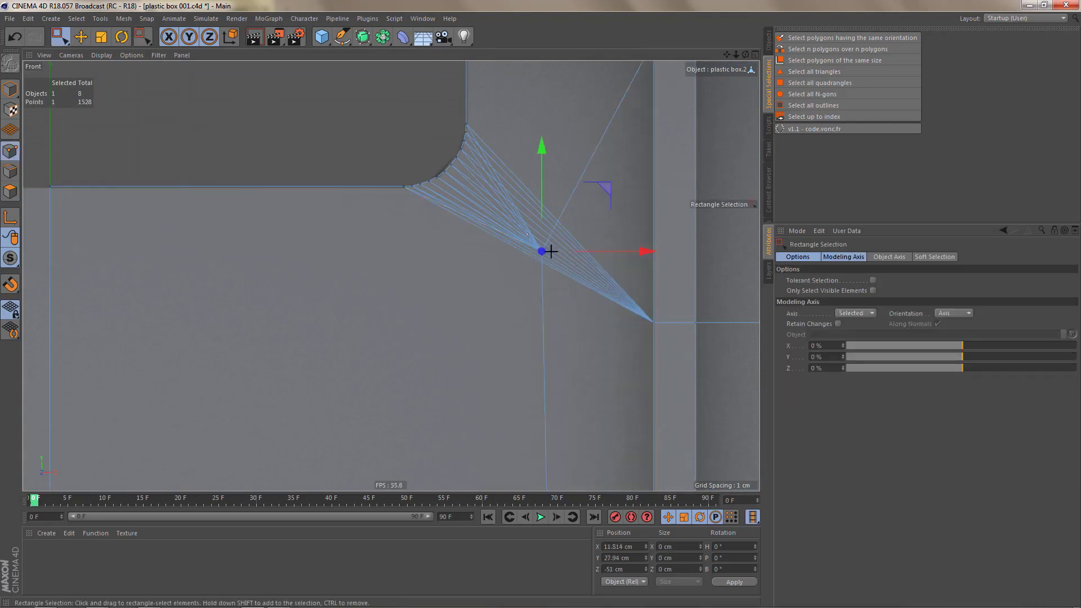
left_click_drag(541, 137, 545, 164)
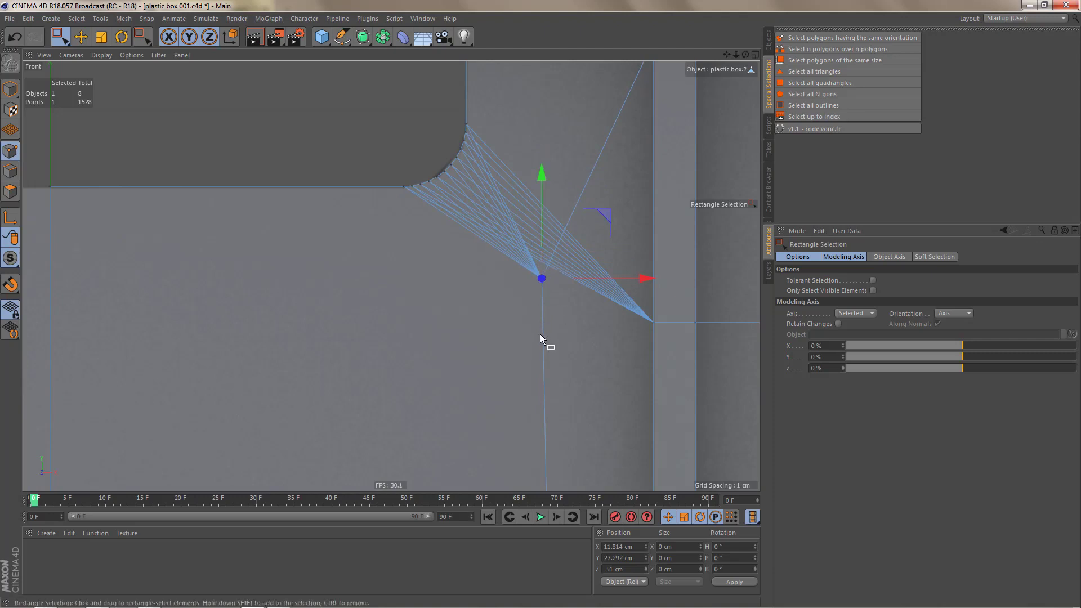
Step: Line-cut the wall below the handle cutout horizontally from that point past the box's centre edge, with Visible Only off
key("k")
key("k")
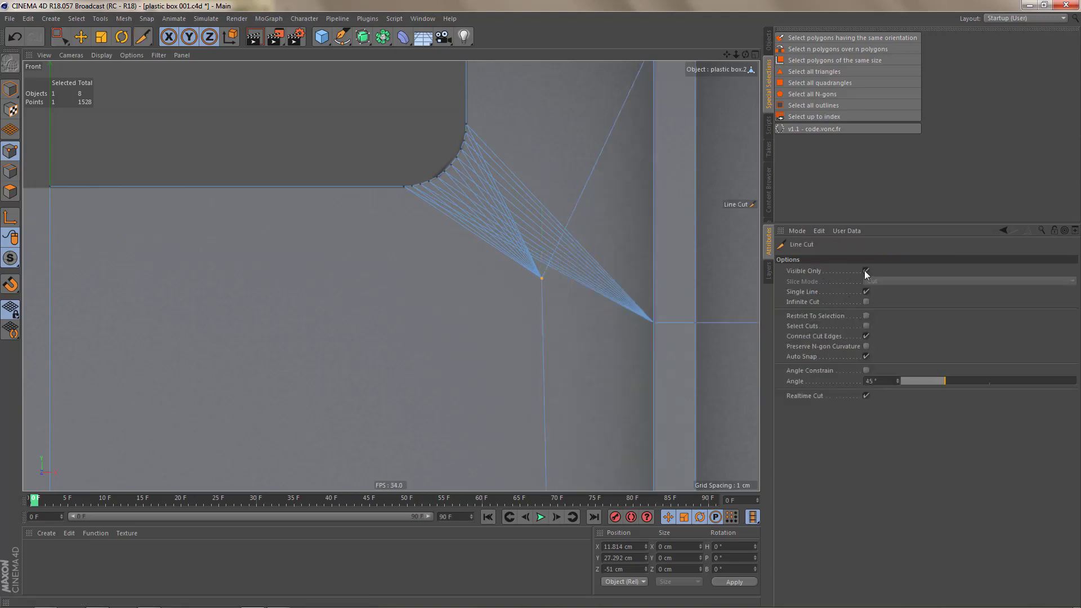
left_click(814, 272)
left_click(867, 272)
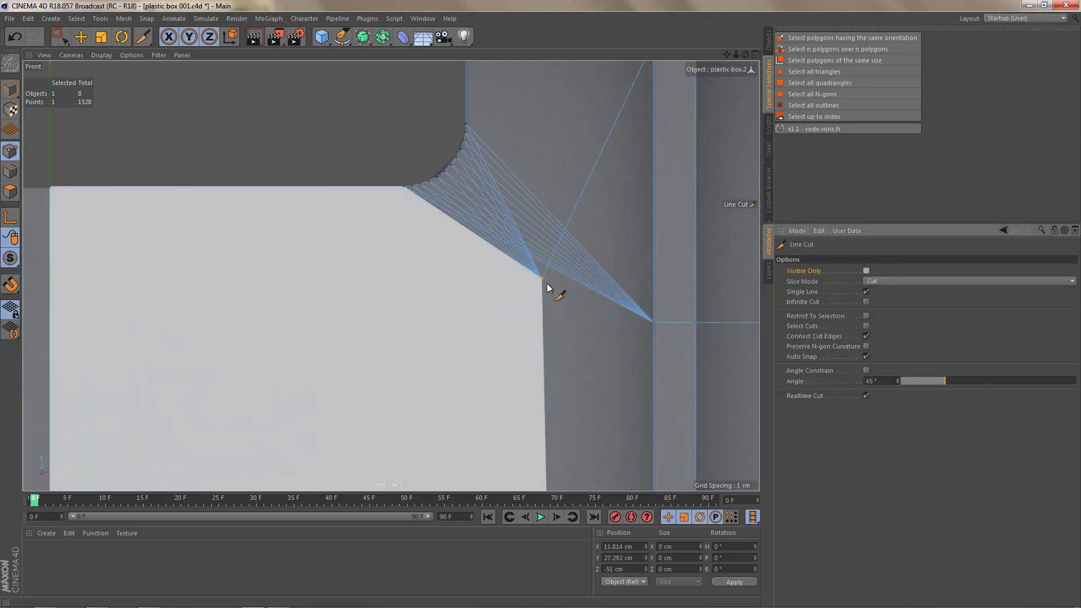
left_click(543, 279)
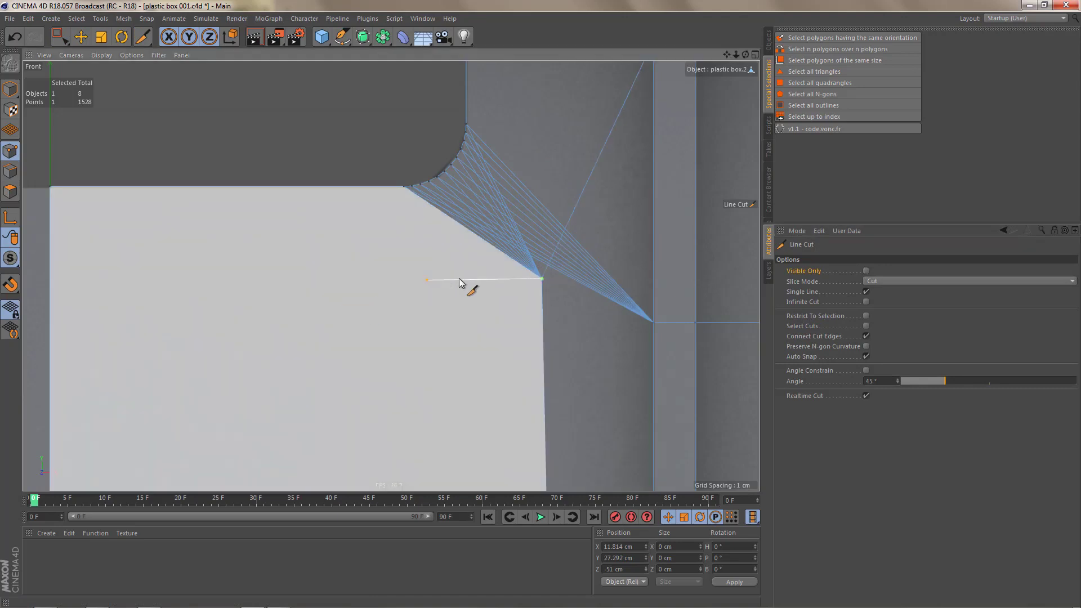
scroll(458, 278, "down", 4)
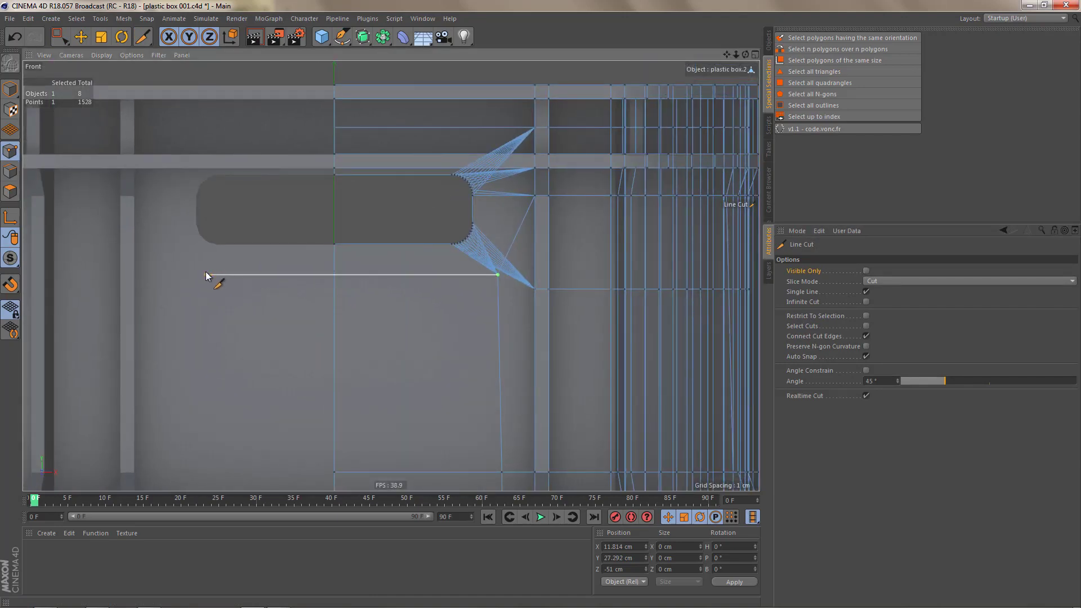
key("e")
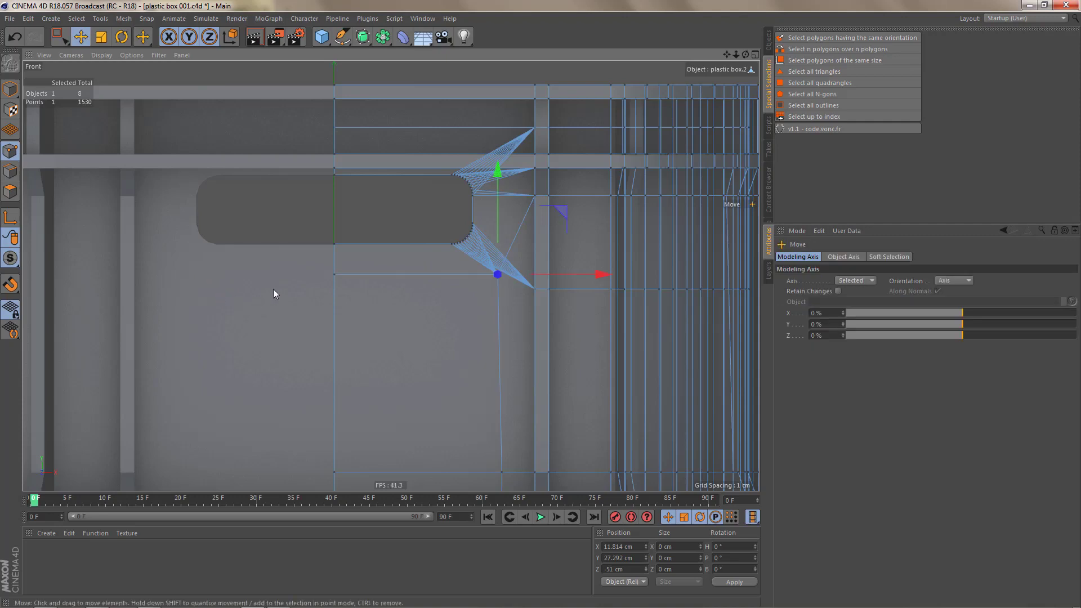
Step: Clear the polygon selection in the perspective view, and select all remaining n-gons in the mesh
key("F1")
scroll(405, 256, "down", 1)
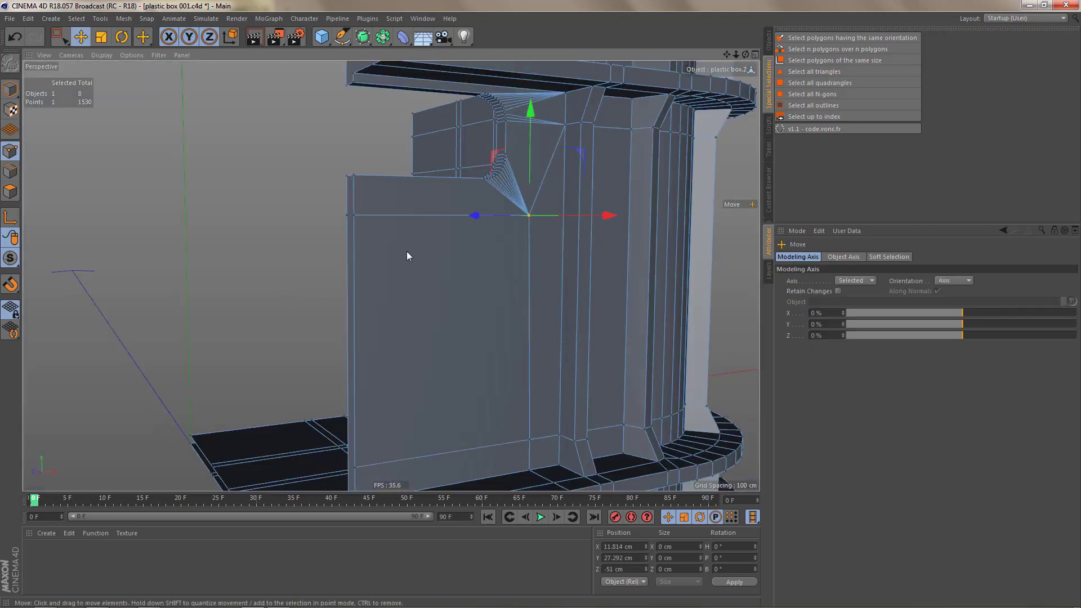
left_click_drag(408, 253, 427, 279, "alt")
key("Return")
key("Return")
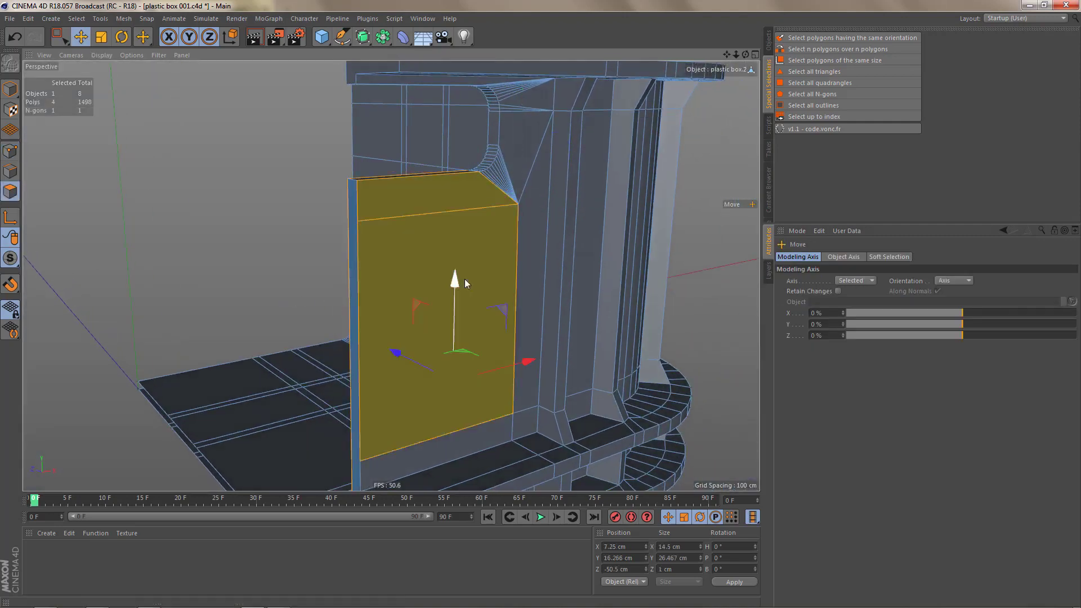
key("ctrl+shift+a")
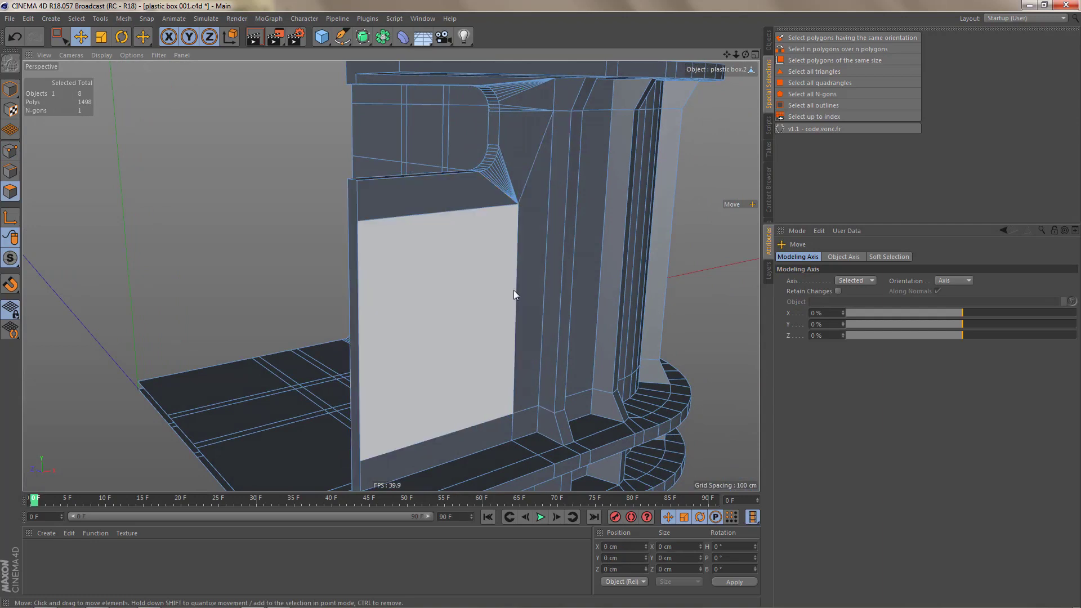
left_click_drag(448, 280, 474, 272, "alt")
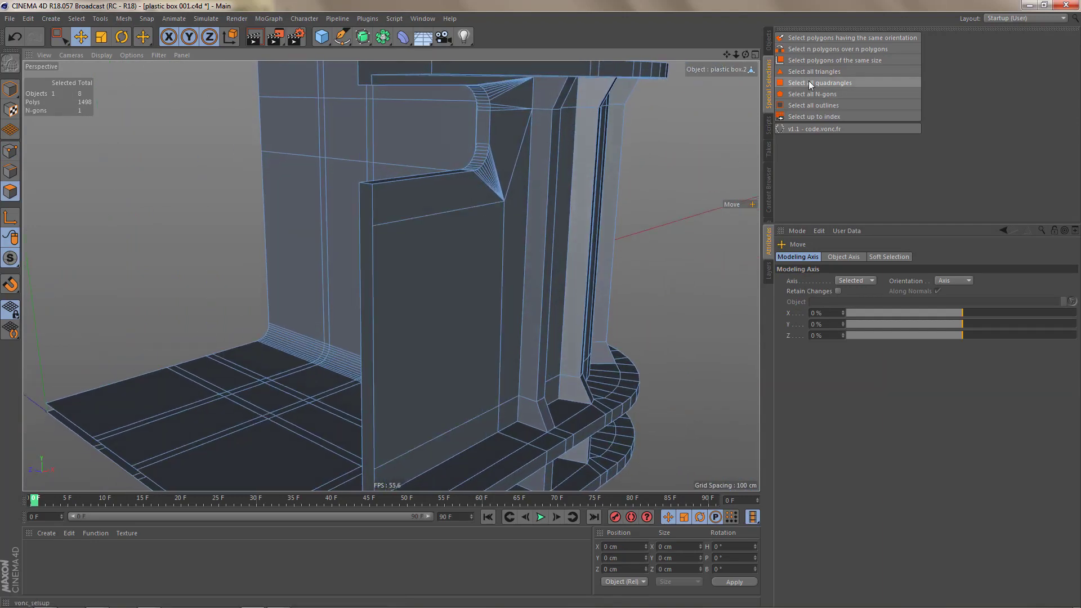
left_click(815, 93)
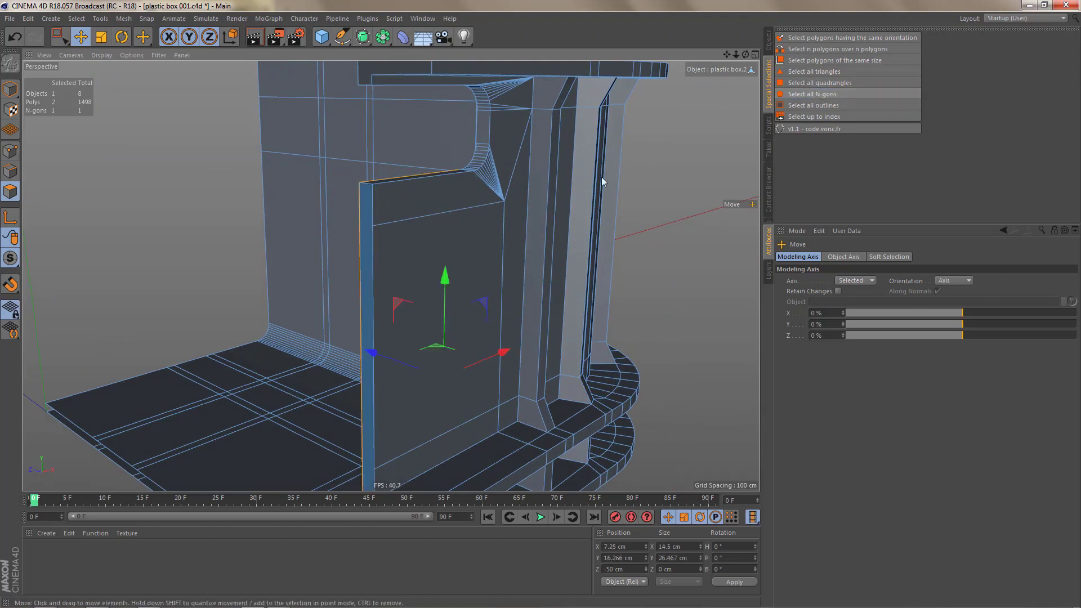
Step: Line-cut the inner wall face from the fan's tip across to the open centre edge with Visible Only on, and deselect everything
left_click_drag(483, 230, 586, 228, "alt")
key("k")
key("k")
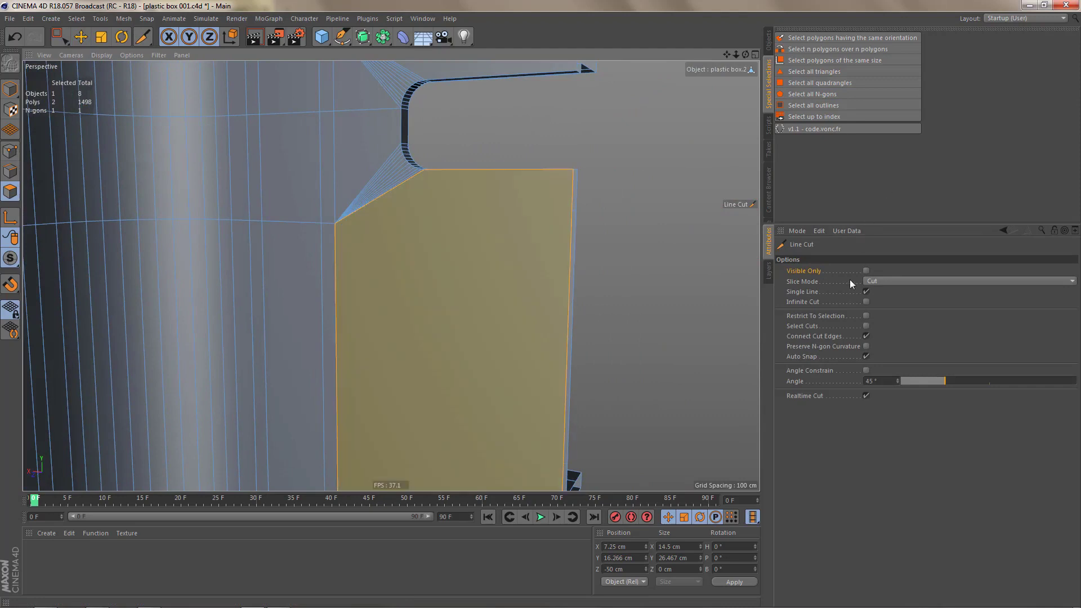
left_click(867, 271)
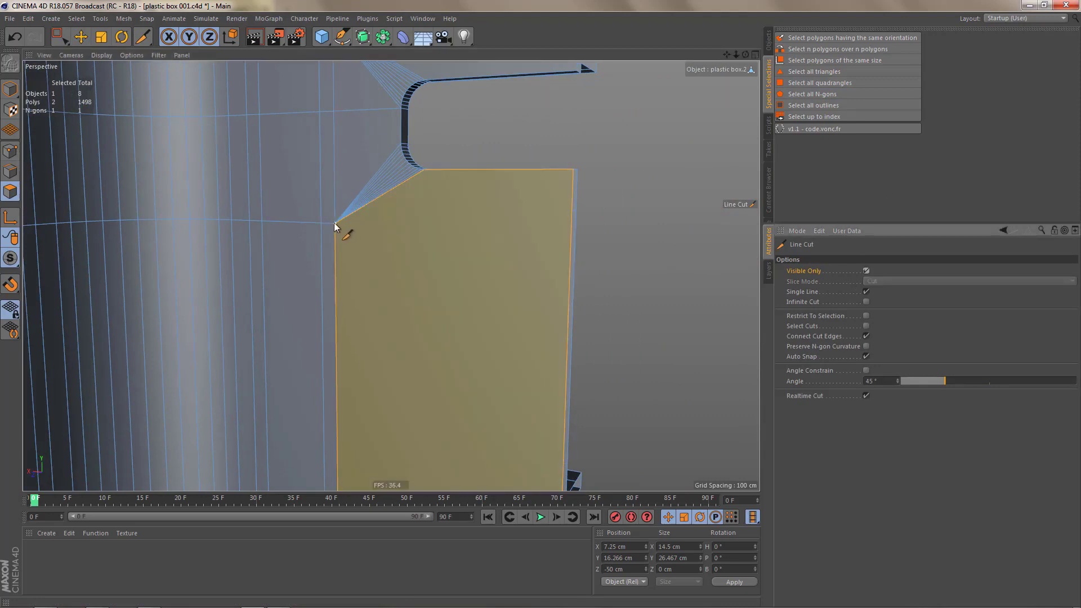
left_click(336, 224)
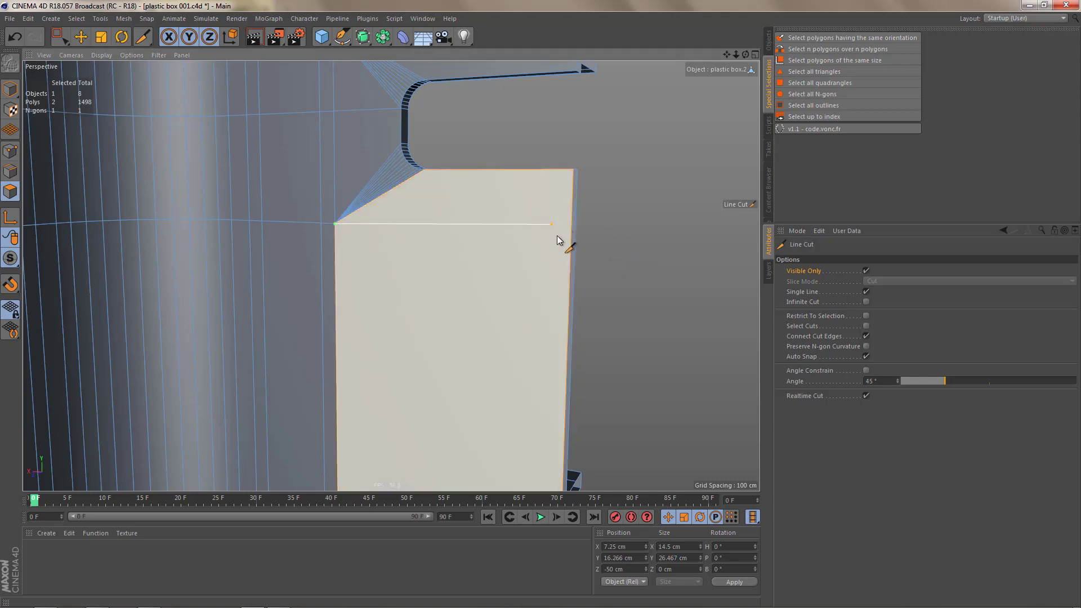
left_click_drag(545, 246, 596, 235, "alt")
left_click(595, 233)
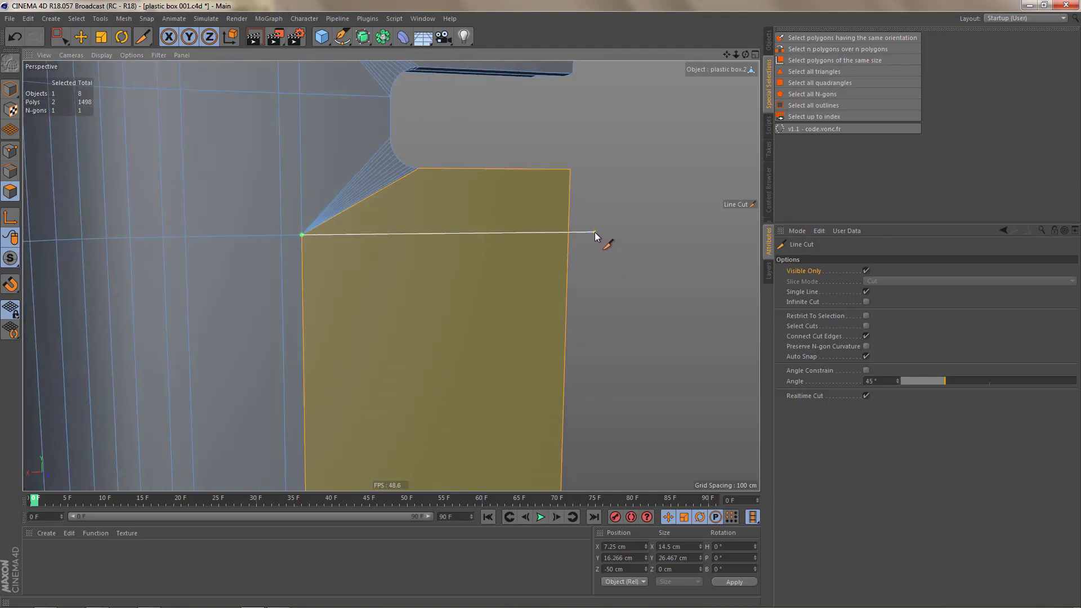
key("e")
left_click(596, 263)
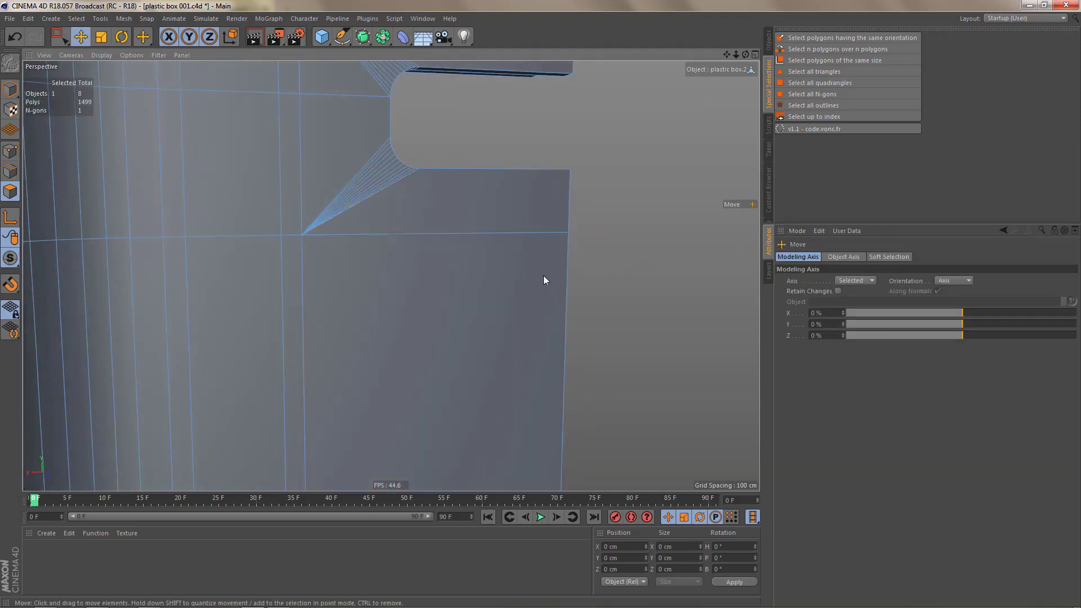
Step: Select the new horizontal edges on the inner and outer wall faces and scale them to zero height in Y
left_click_drag(512, 262, 362, 278, "alt")
scroll(468, 246, "down", 2)
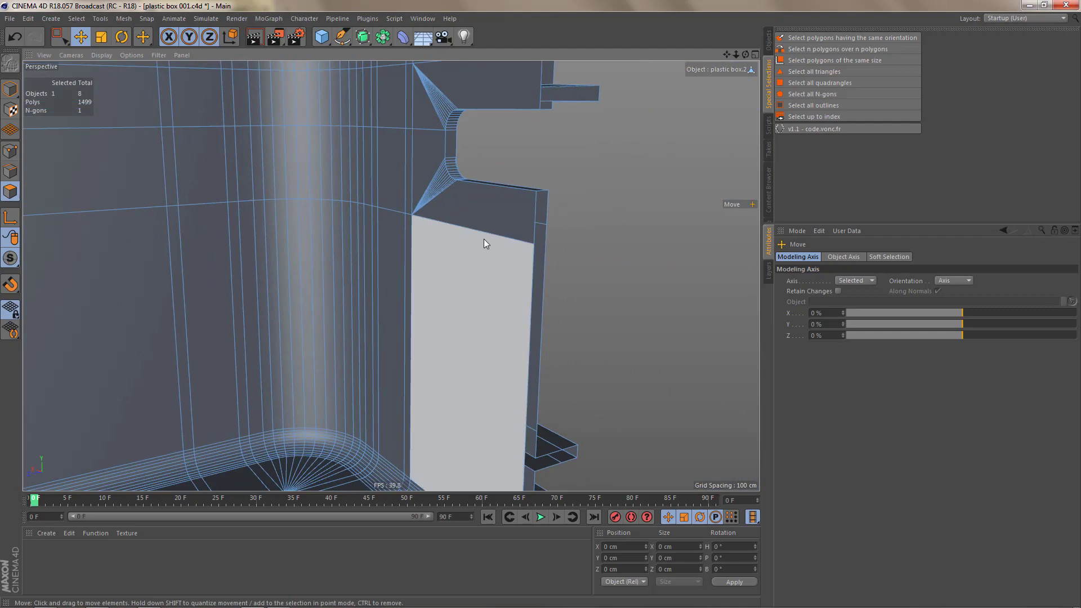
key("Return")
left_click(511, 235)
left_click_drag(511, 235, 253, 211, "alt")
left_click(593, 224, "shift")
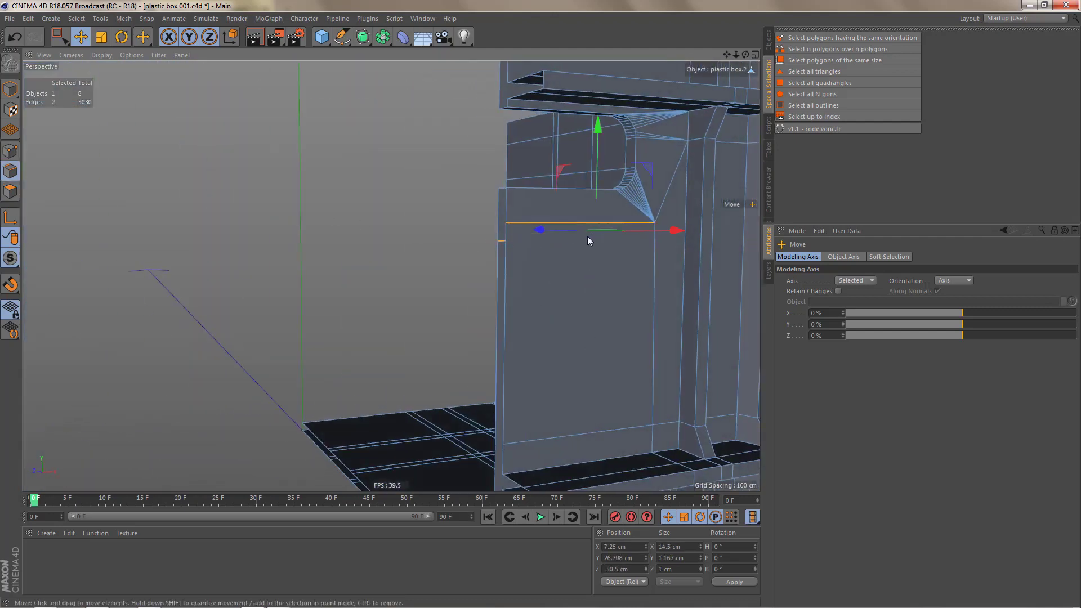
key("t")
left_click_drag(598, 123, 702, 275)
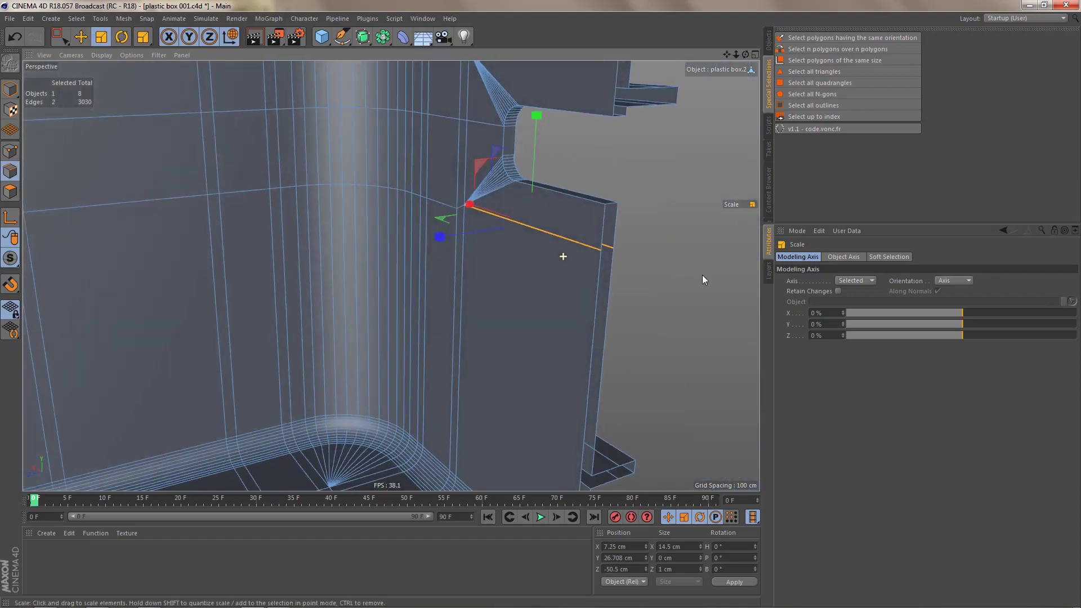
Step: Lower the two flattened edges together to Y about 26.2 cm
key("e")
left_click_drag(534, 124, 545, 138)
left_click_drag(478, 222, 511, 182, "alt")
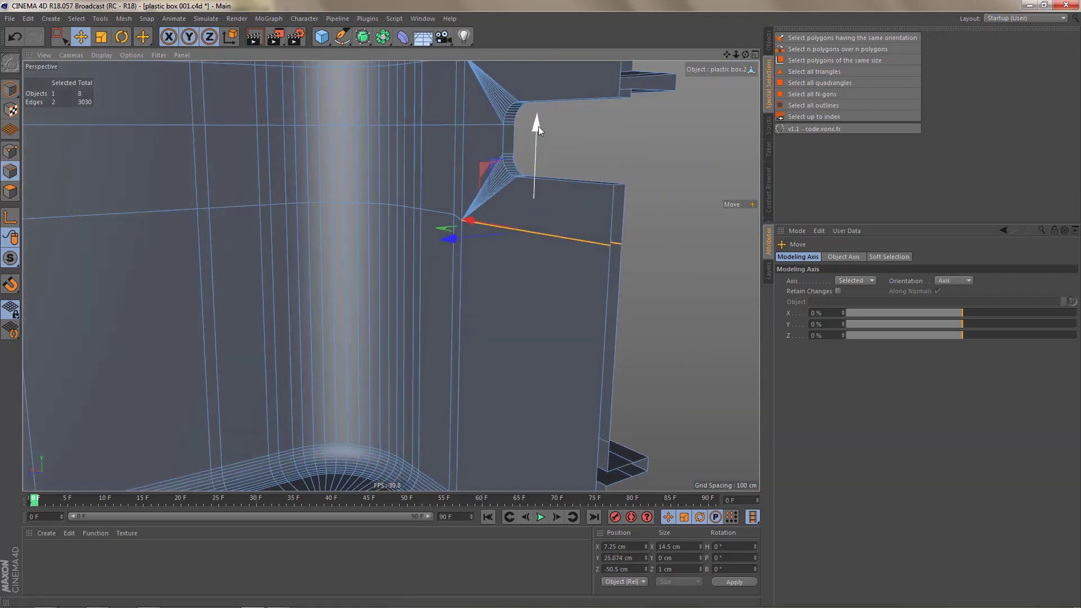
left_click_drag(538, 126, 545, 121)
left_click_drag(503, 213, 320, 208, "alt")
right_click_drag(323, 222, 329, 251, "alt")
key("Return")
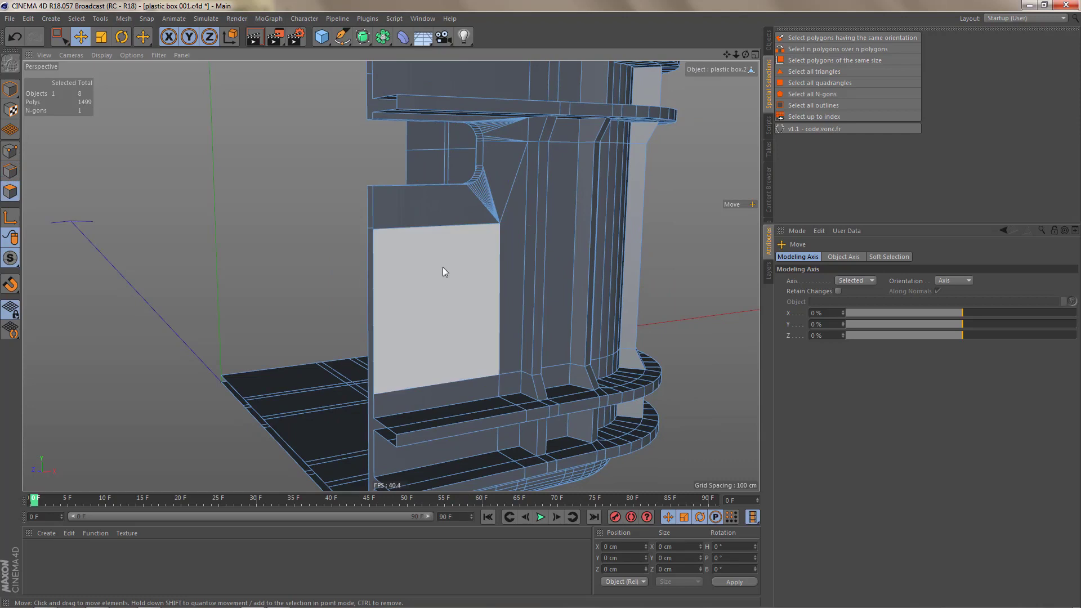
right_click_drag(430, 262, 401, 303, "alt")
left_click_drag(451, 287, 481, 298, "alt")
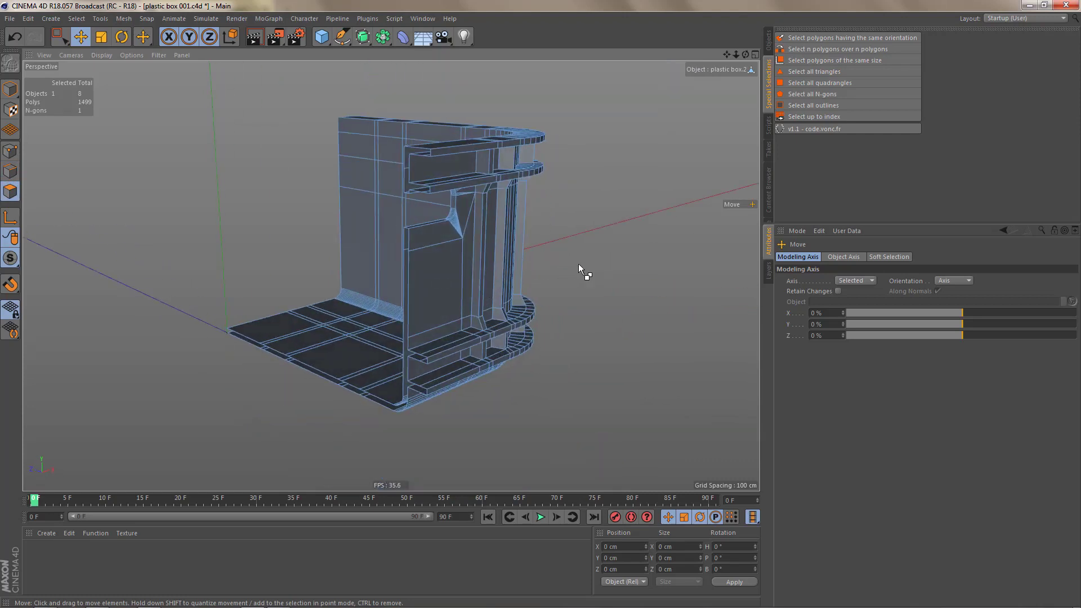
Step: Select all n-gons again and examine the inner wall polygon around the tip of the lower corner fan
left_click(819, 95)
left_click_drag(432, 241, 607, 228, "alt")
right_click_drag(366, 258, 492, 211, "alt")
middle_click_drag(492, 211, 474, 291, "alt")
left_click_drag(503, 199, 538, 188, "alt")
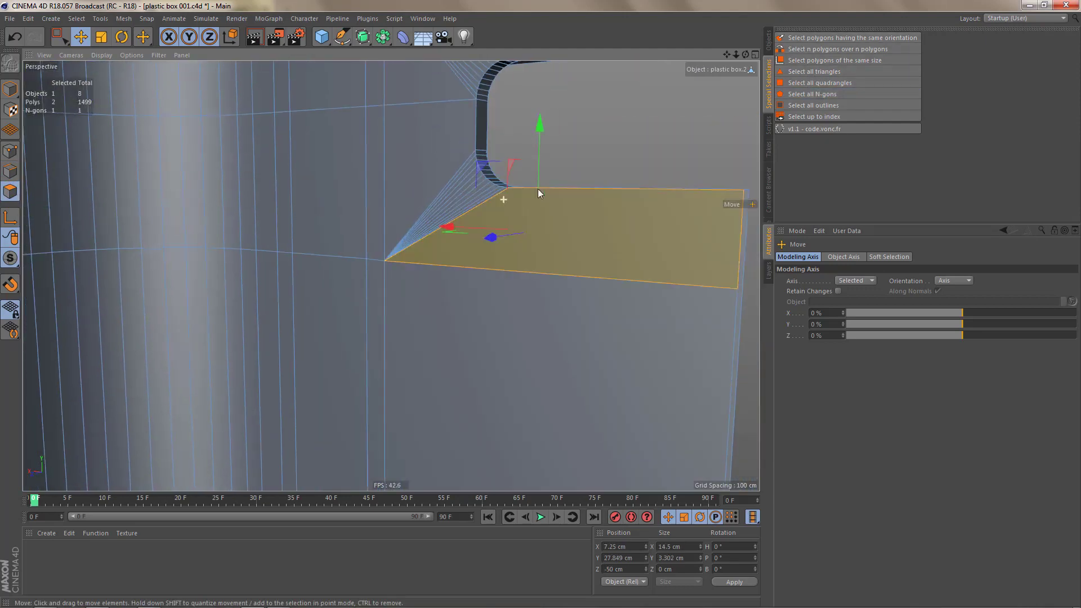
right_click_drag(538, 188, 559, 178, "alt")
left_click_drag(546, 185, 576, 208, "alt")
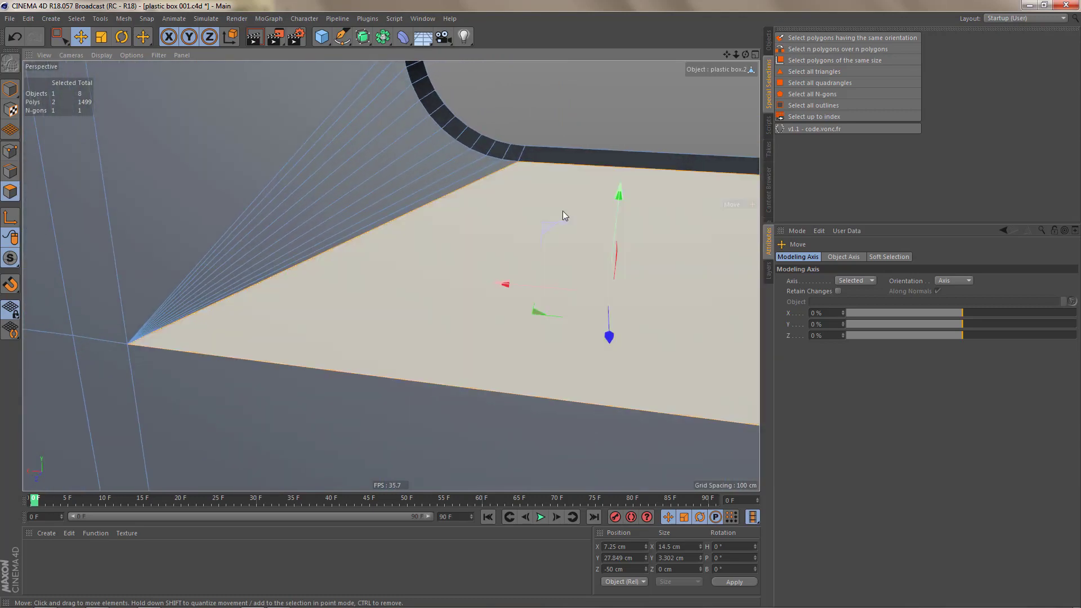
left_click_drag(243, 324, 431, 305, "alt")
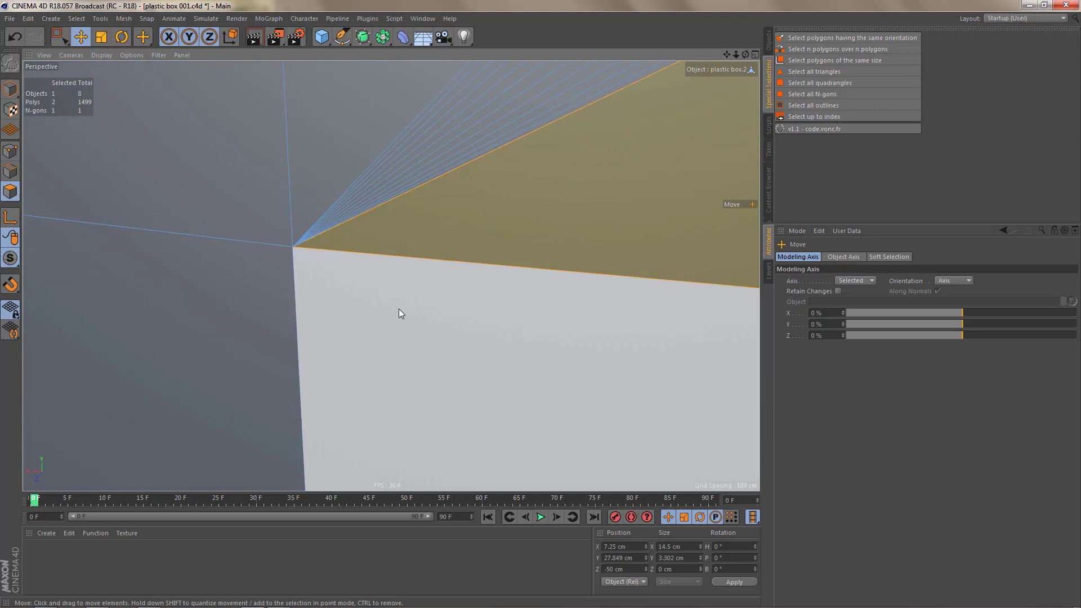
Step: Select the inner wall point at the tip of the cutout's lower corner fan
key("Return")
key("0")
left_click_drag(283, 241, 309, 270)
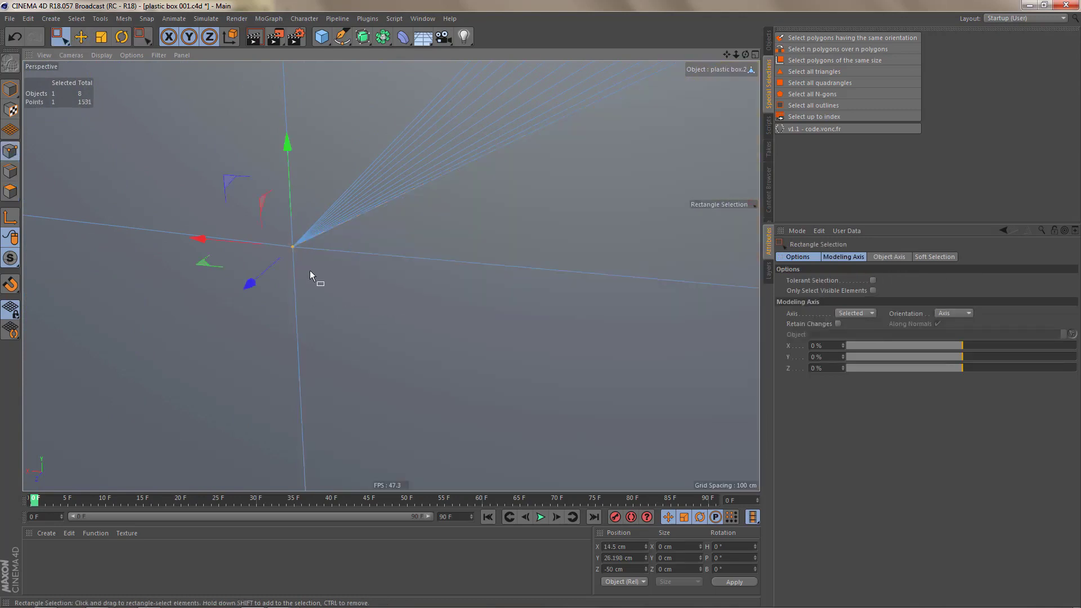